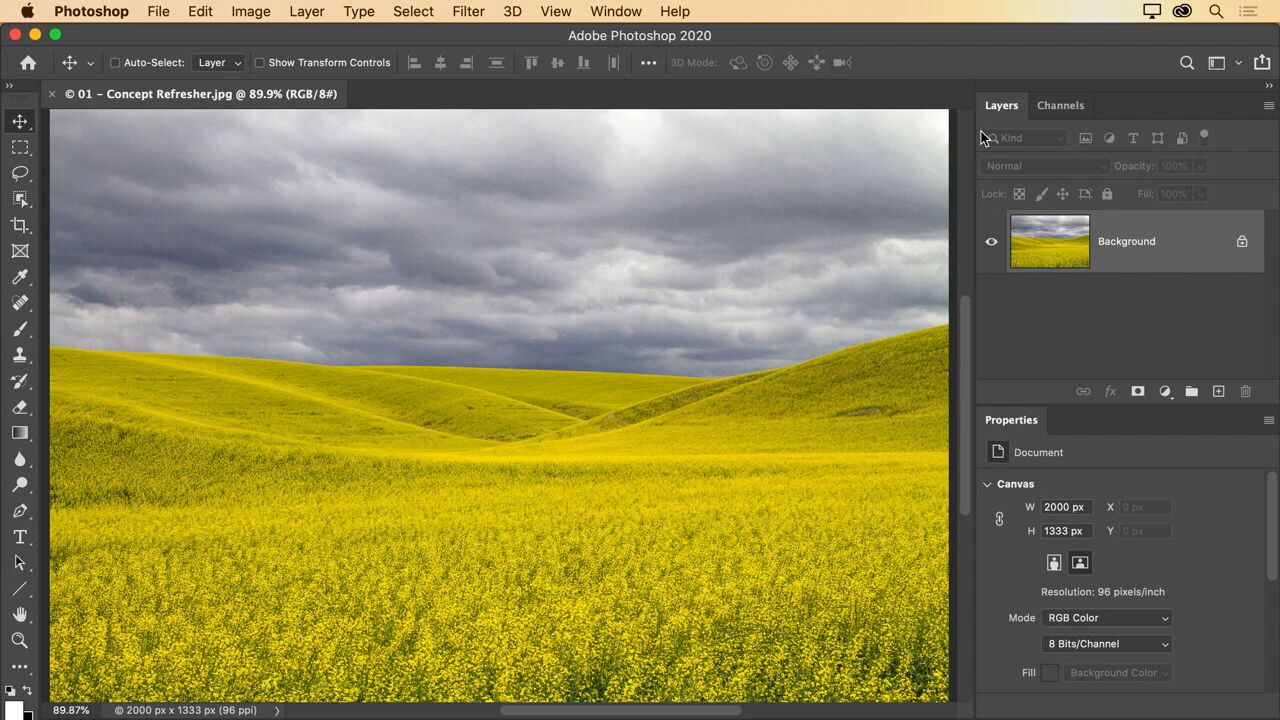
Add a Curves adjustment above the Background and darken the shadows and midtones strongly while lifting the highlights slightly.
{"action": "left_click", "coordinate": [1165, 391]}
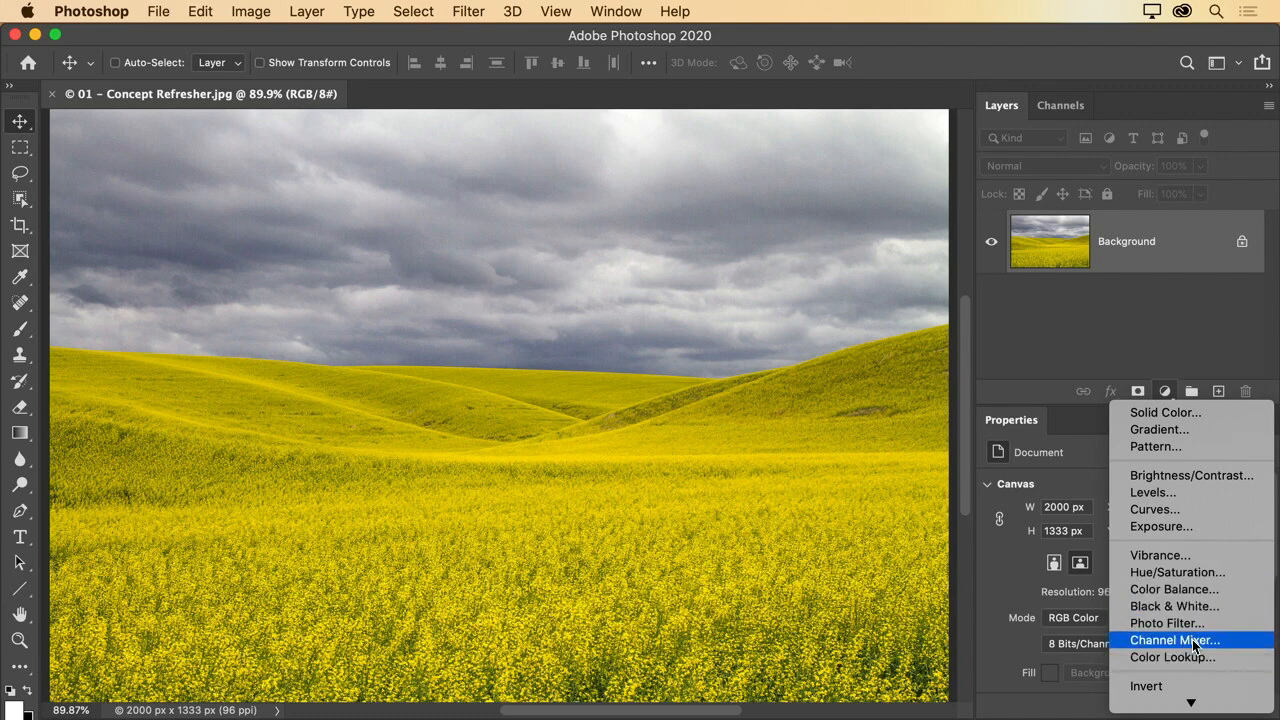
{"action": "left_click", "coordinate": [1187, 509]}
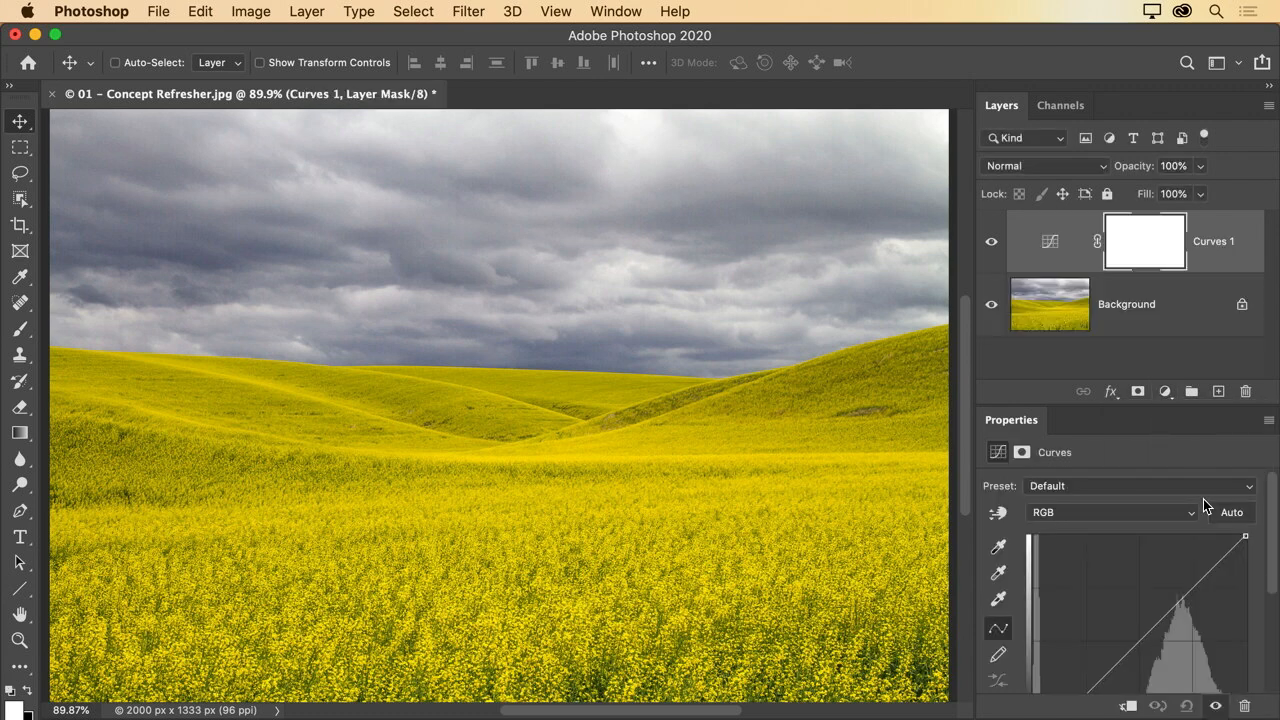
{"action": "left_click_drag", "start_coordinate": [1078, 415], "coordinate": [1075, 356]}
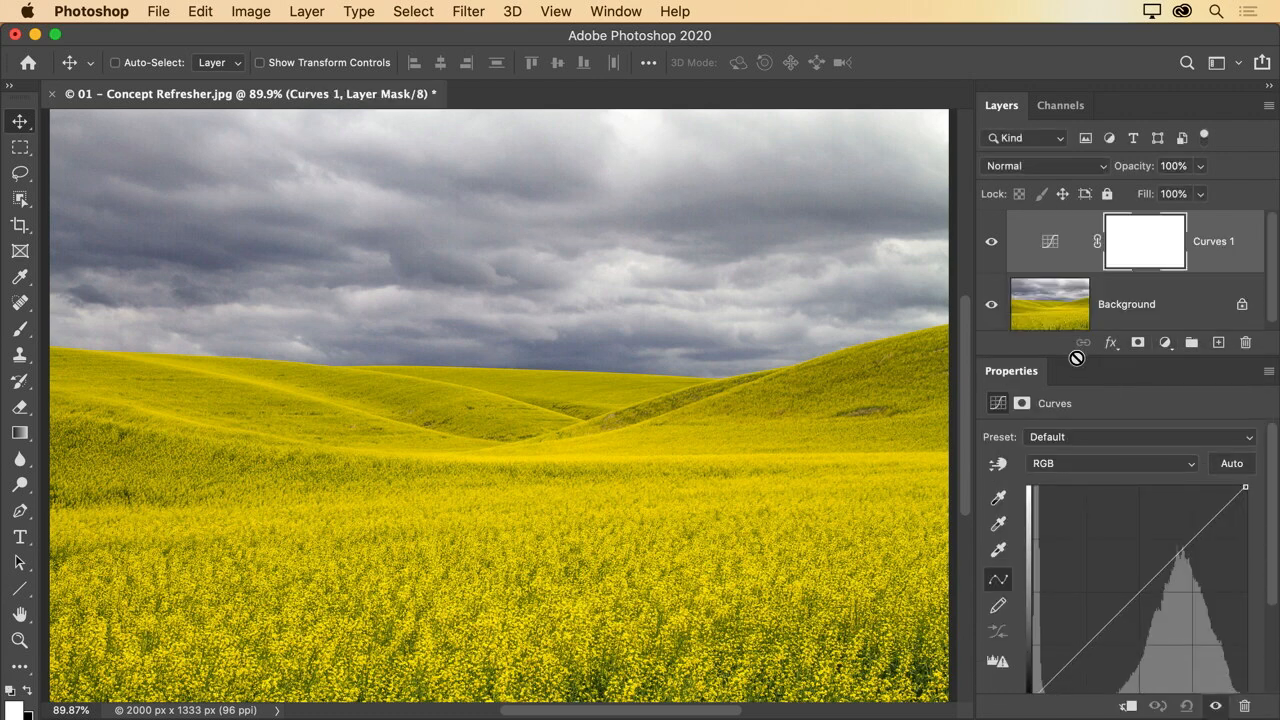
{"action": "left_click_drag", "start_coordinate": [1092, 640], "coordinate": [1123, 676]}
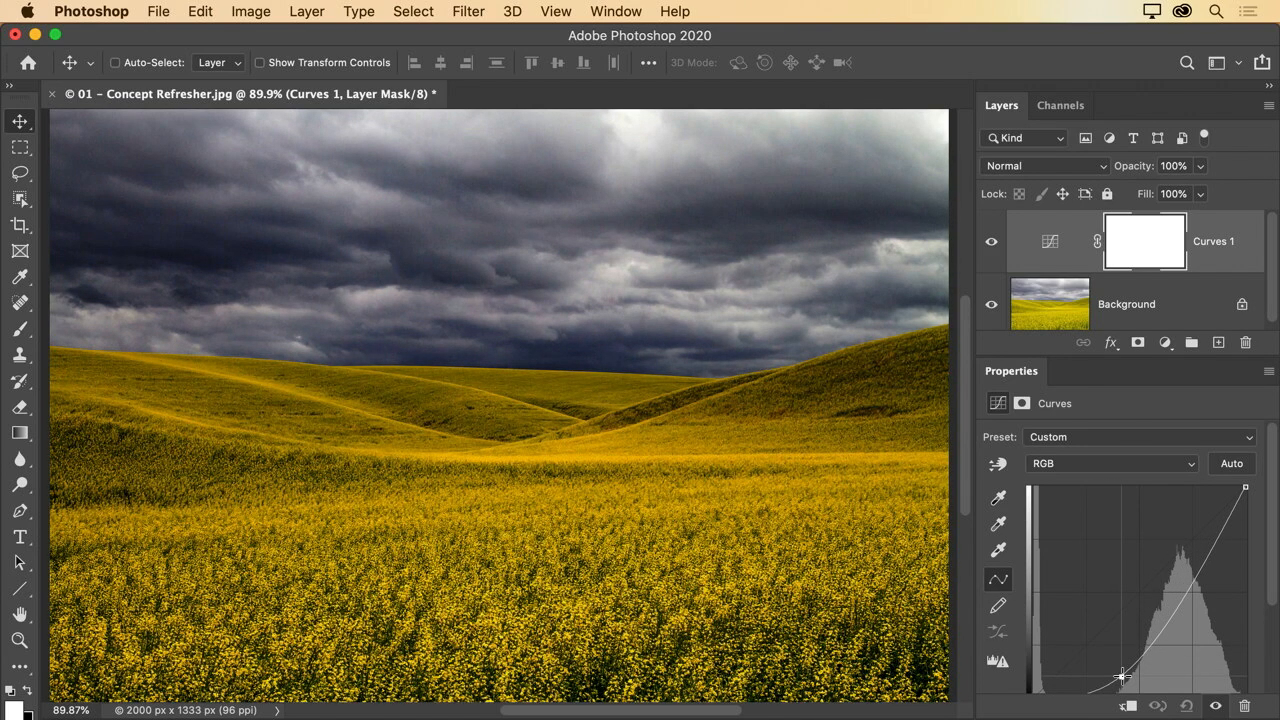
{"action": "left_click_drag", "start_coordinate": [1122, 676], "coordinate": [1124, 678]}
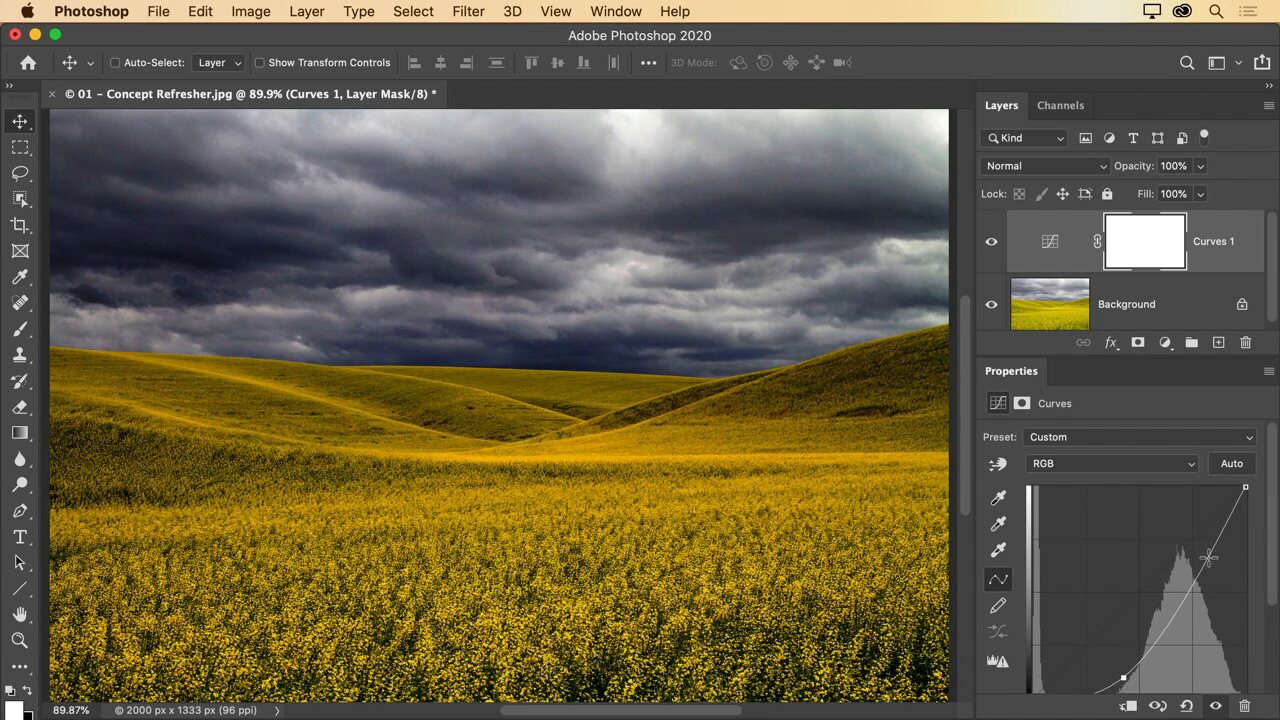
{"action": "left_click_drag", "start_coordinate": [1208, 557], "coordinate": [1206, 549]}
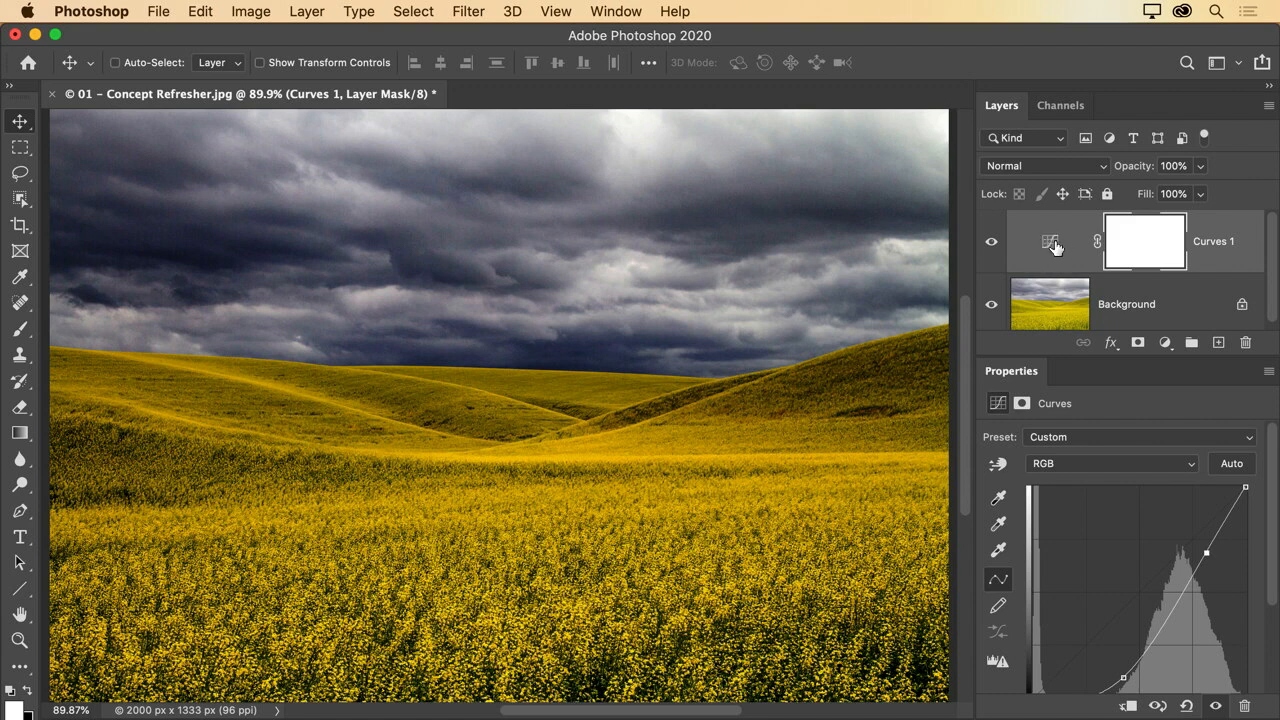
Paint the yellow field black on the Curves 1 mask with a slightly soft 500 px brush at 100% opacity.
{"action": "left_click", "coordinate": [1051, 304]}
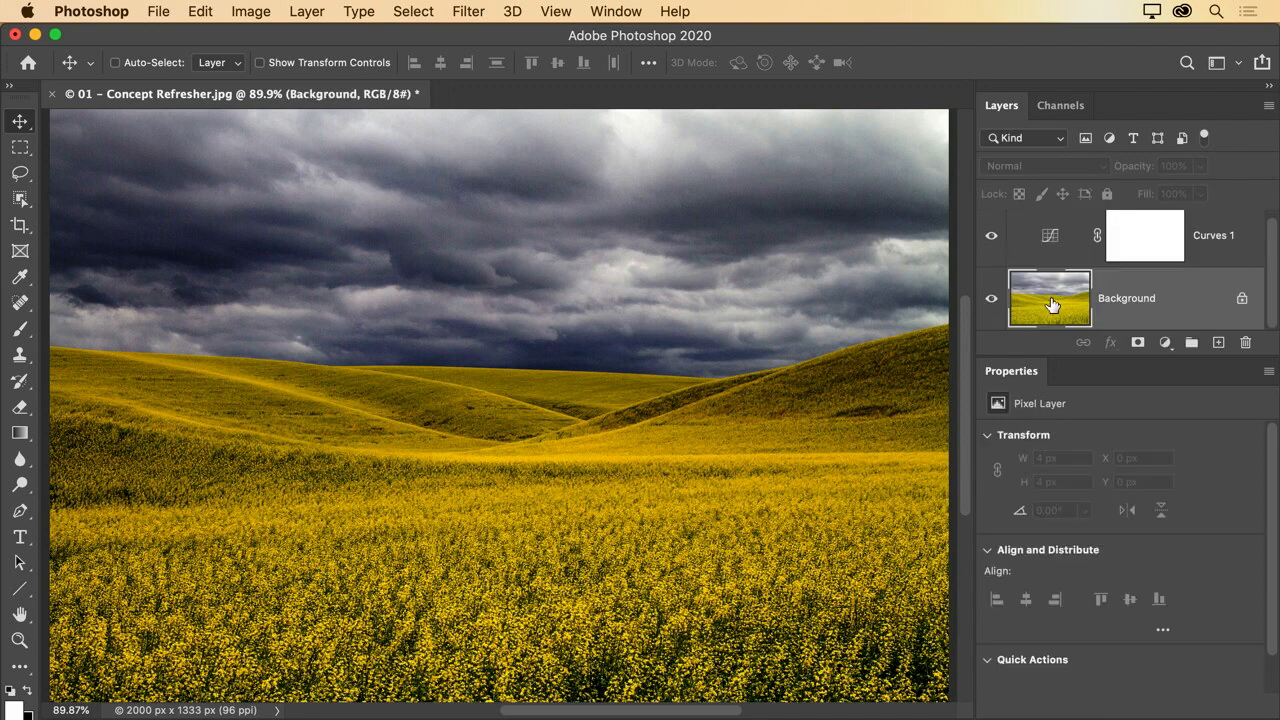
{"action": "left_click", "coordinate": [1053, 242]}
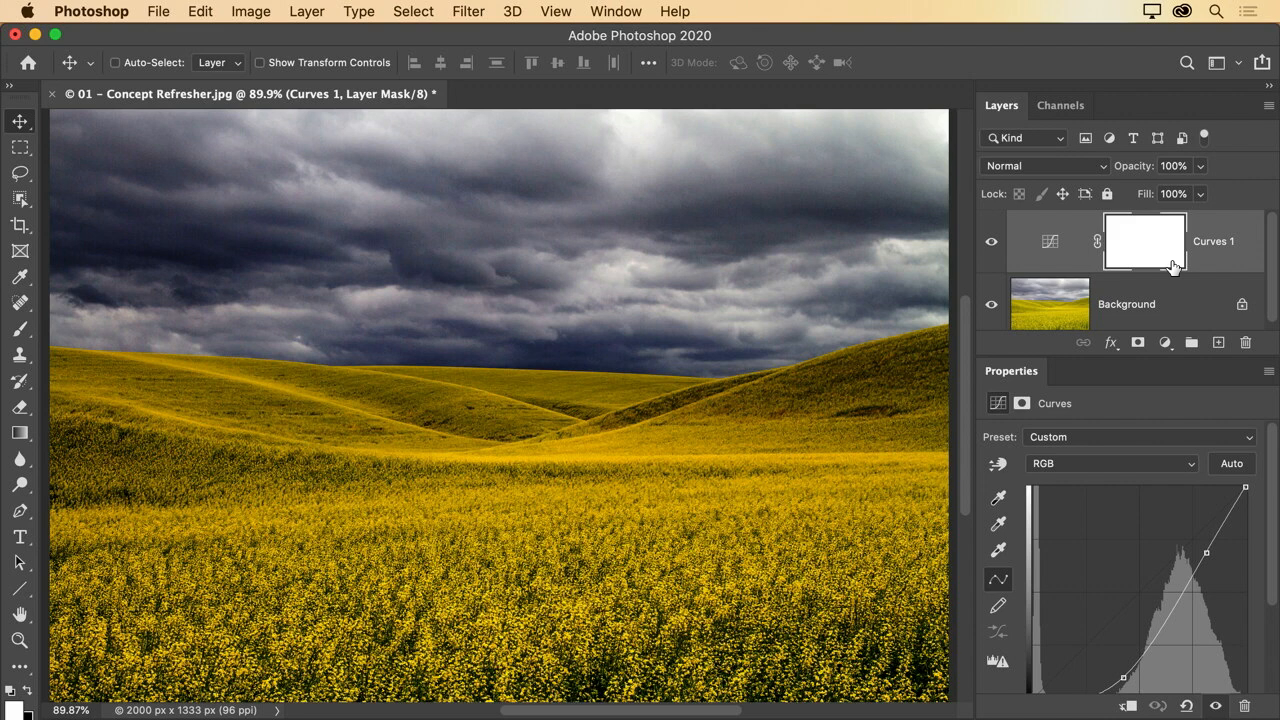
{"action": "left_click", "coordinate": [17, 335]}
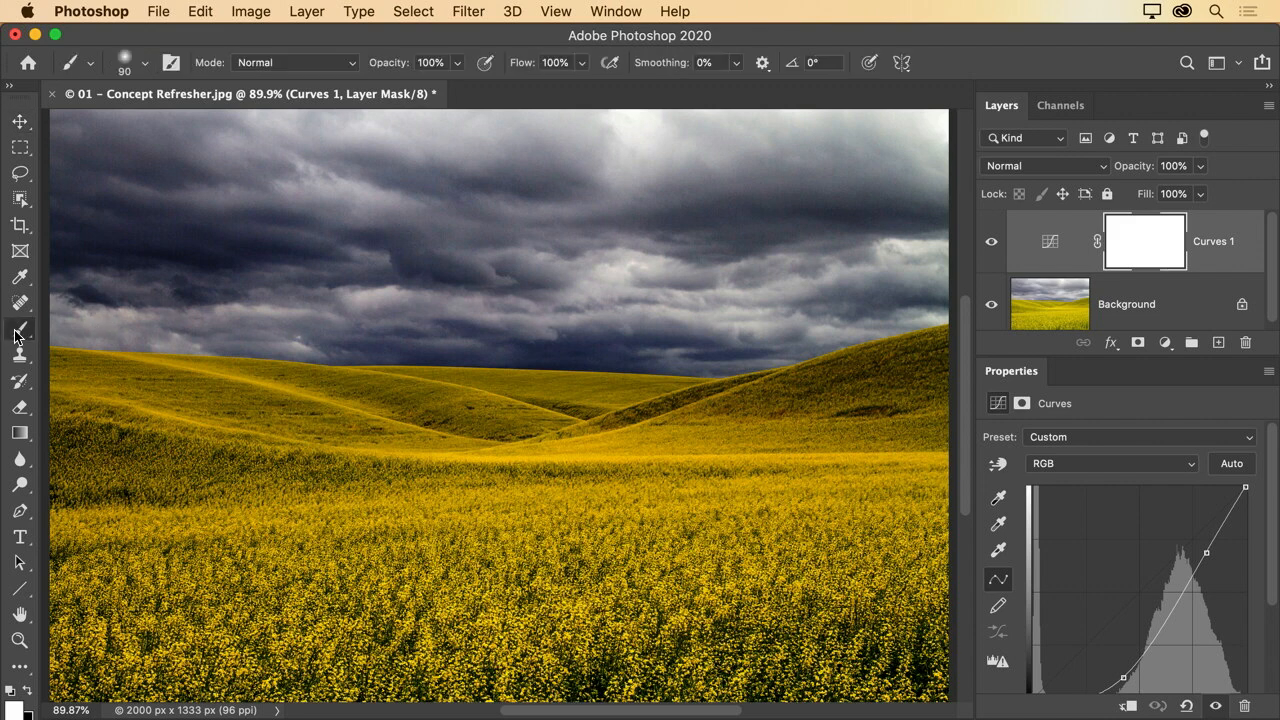
{"action": "key", "text": "x"}
{"action": "key", "text": "bracketright"}
{"action": "key", "text": "bracketright"}
{"action": "key", "text": "bracketright"}
{"action": "key", "text": "bracketright"}
{"action": "key", "text": "bracketright"}
{"action": "key", "text": "bracketright"}
{"action": "key", "text": "bracketright"}
{"action": "key", "text": "bracketright"}
{"action": "key", "text": "bracketright"}
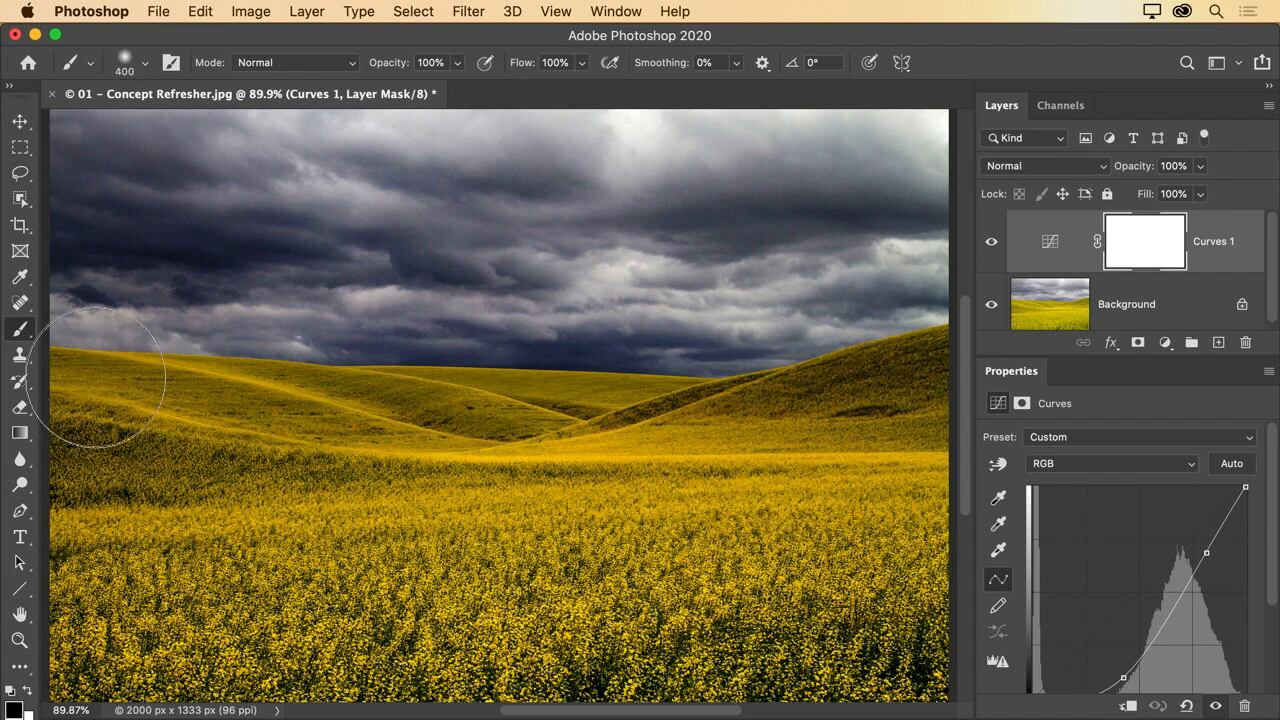
{"action": "key", "text": "shift+bracketright"}
{"action": "key", "text": "shift+bracketright"}
{"action": "key", "text": "shift+bracketright"}
{"action": "key", "text": "shift+bracketright"}
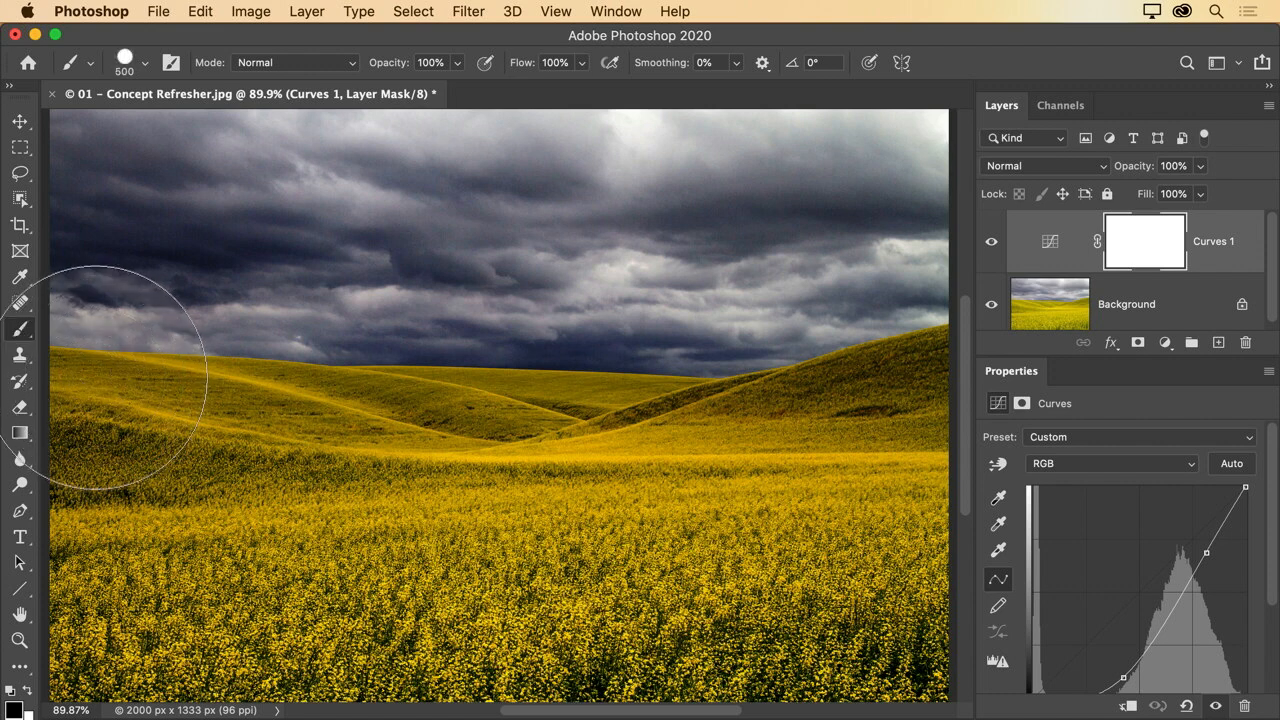
{"action": "key", "text": "shift+bracketleft"}
{"action": "key", "text": "shift+bracketleft"}
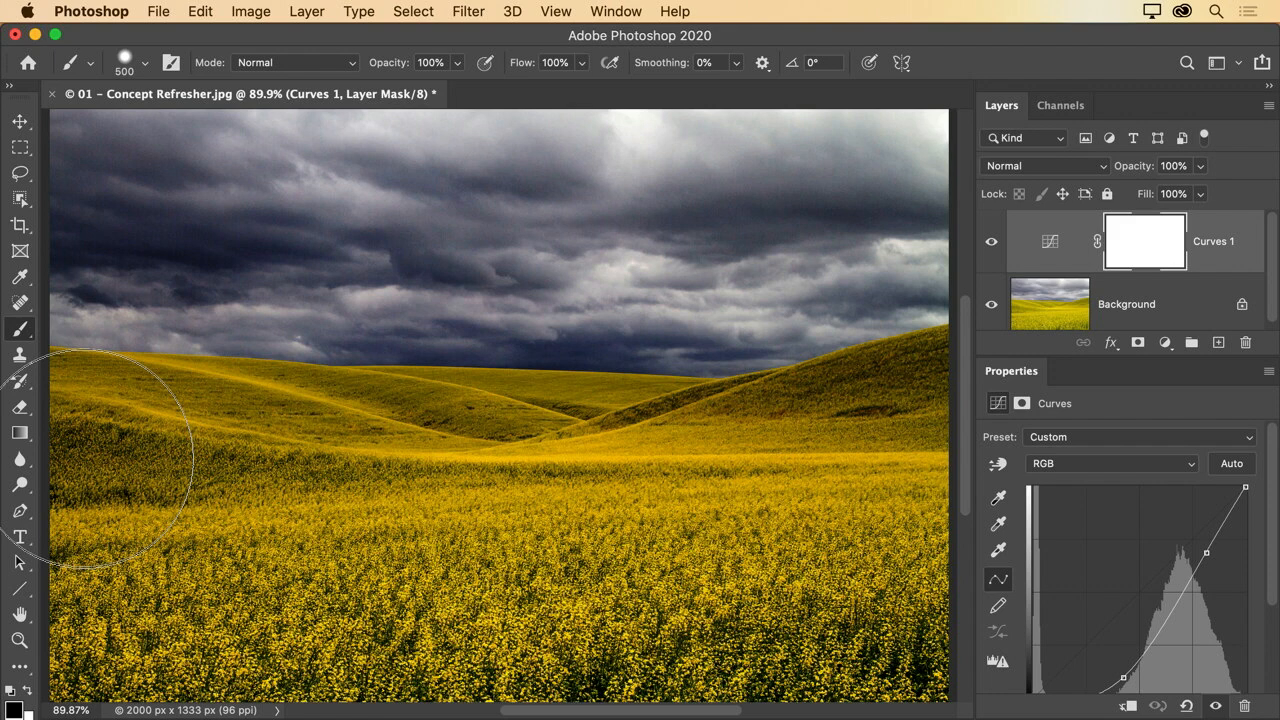
{"action": "mouse_move", "coordinate": [88, 458]}
{"action": "left_mouse_down"}
{"action": "mouse_move", "coordinate": [905, 449]}
{"action": "mouse_move", "coordinate": [860, 600]}
{"action": "mouse_move", "coordinate": [310, 640]}
{"action": "mouse_move", "coordinate": [65, 640]}
{"action": "mouse_move", "coordinate": [700, 540]}
{"action": "left_mouse_up"}
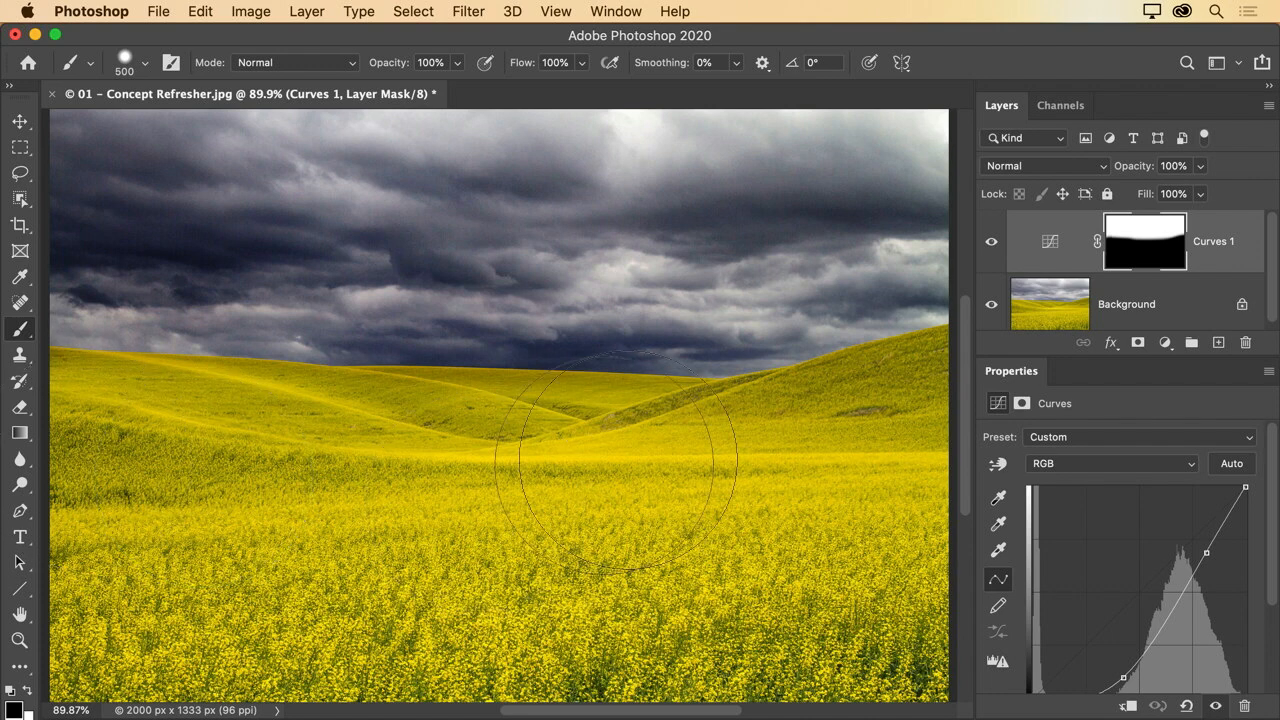
Compare the landscape with and without Curves 1, and examine the settings of its adjustment and its mask.
{"action": "left_click", "coordinate": [990, 245]}
{"action": "left_click", "coordinate": [990, 245]}
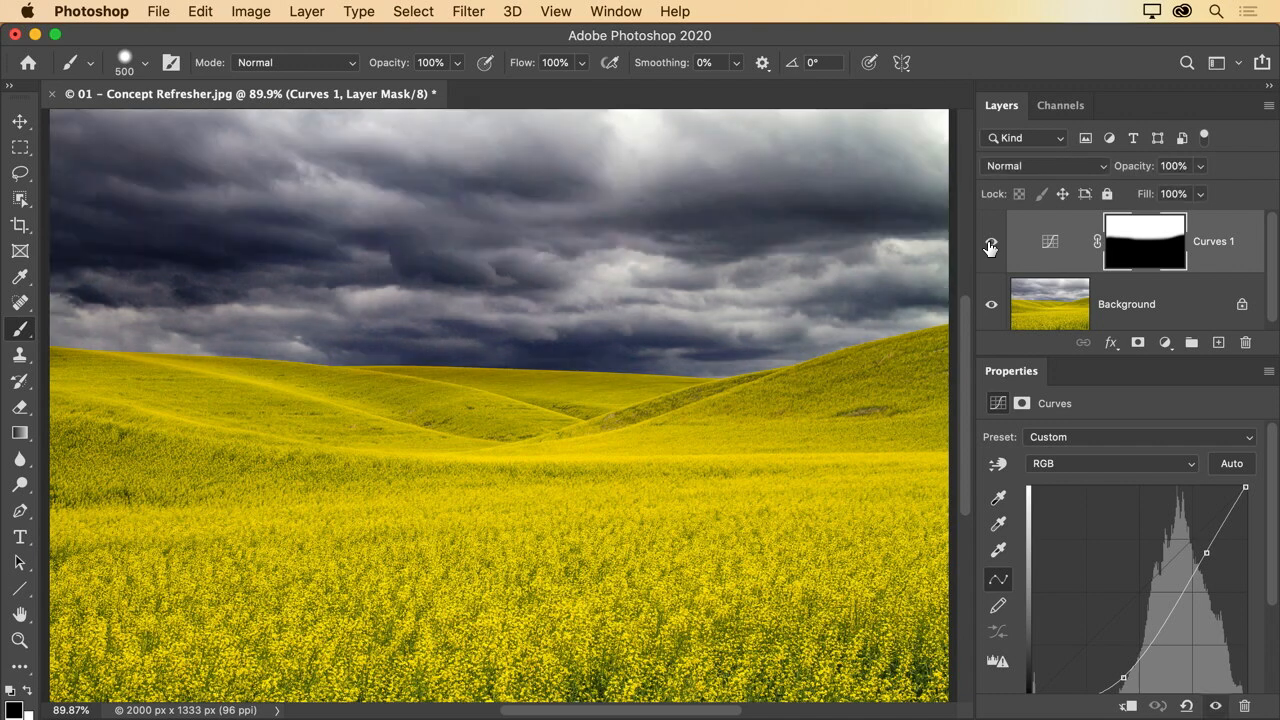
{"action": "left_click", "coordinate": [990, 245]}
{"action": "left_click", "coordinate": [990, 245]}
{"action": "left_click", "coordinate": [1050, 250]}
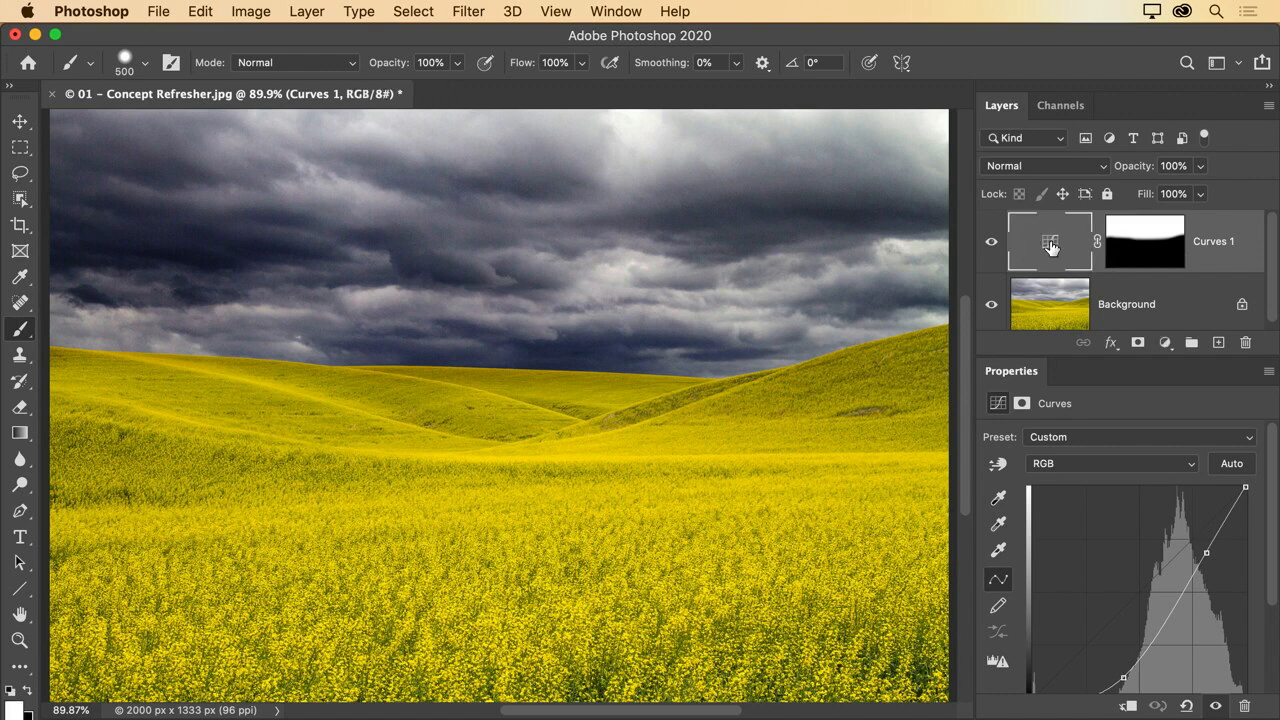
{"action": "left_click", "coordinate": [1140, 249]}
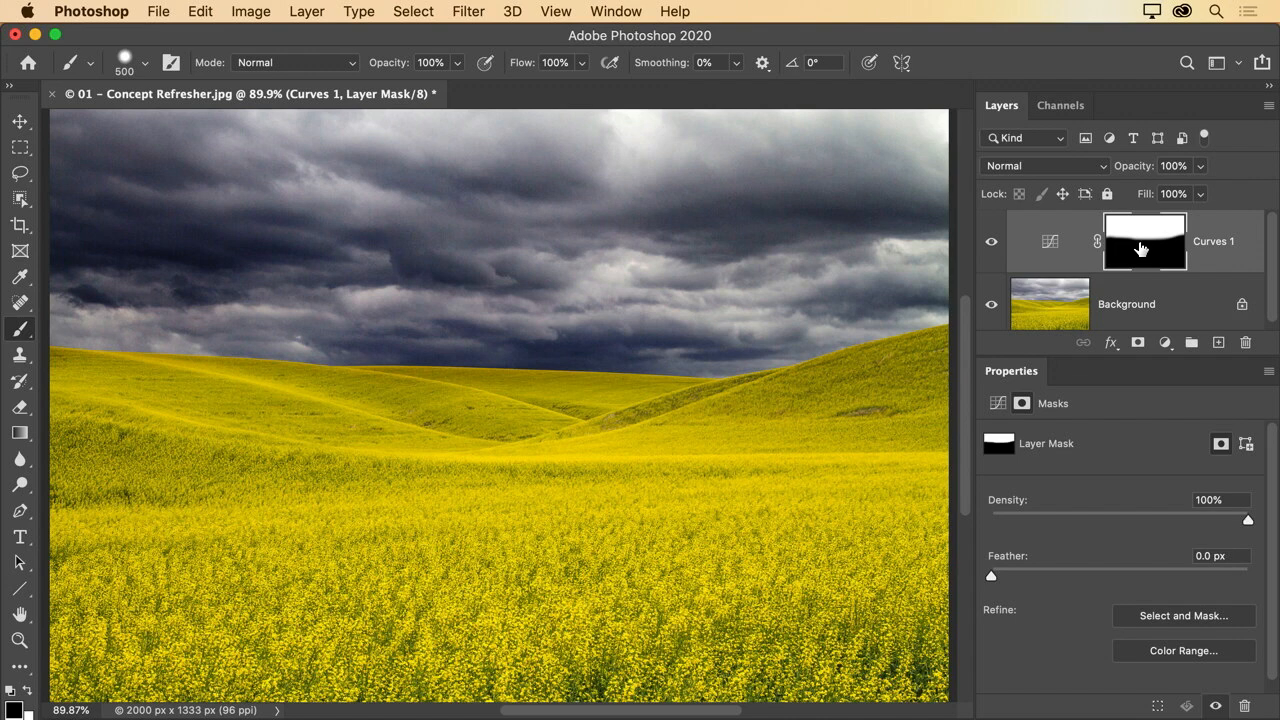
{"action": "left_click", "coordinate": [1050, 249]}
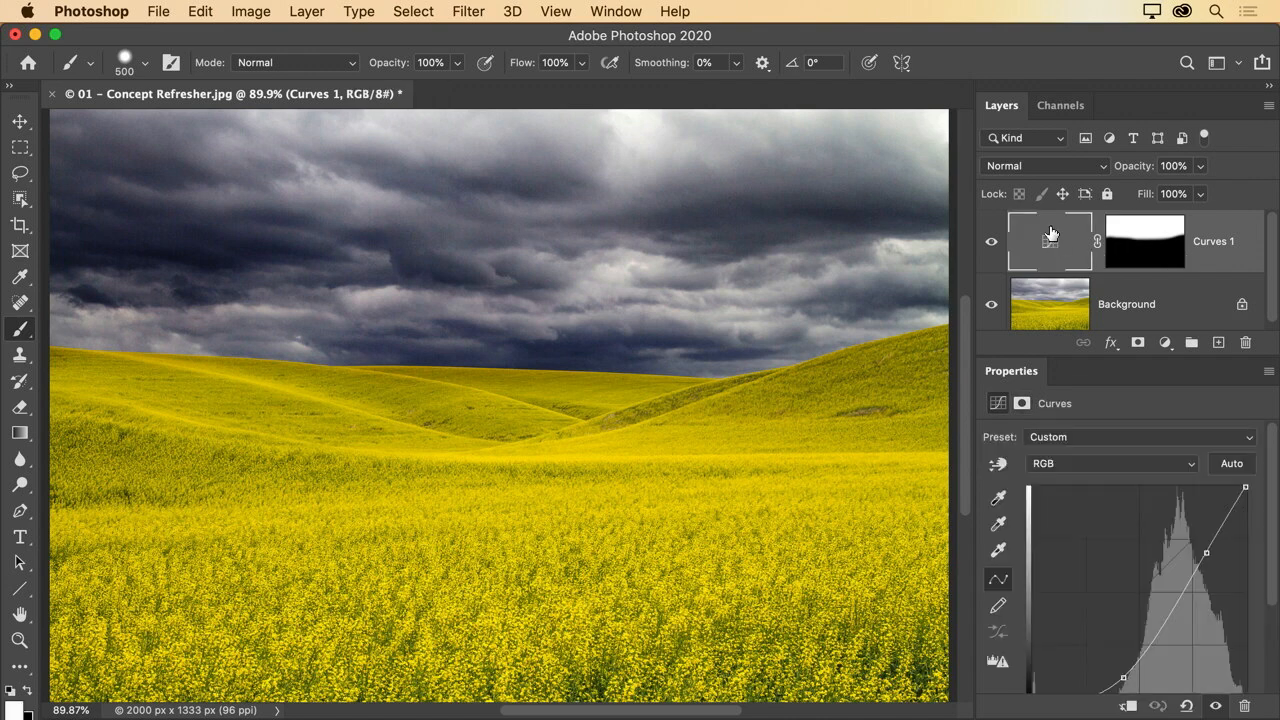
{"action": "left_click", "coordinate": [1149, 247]}
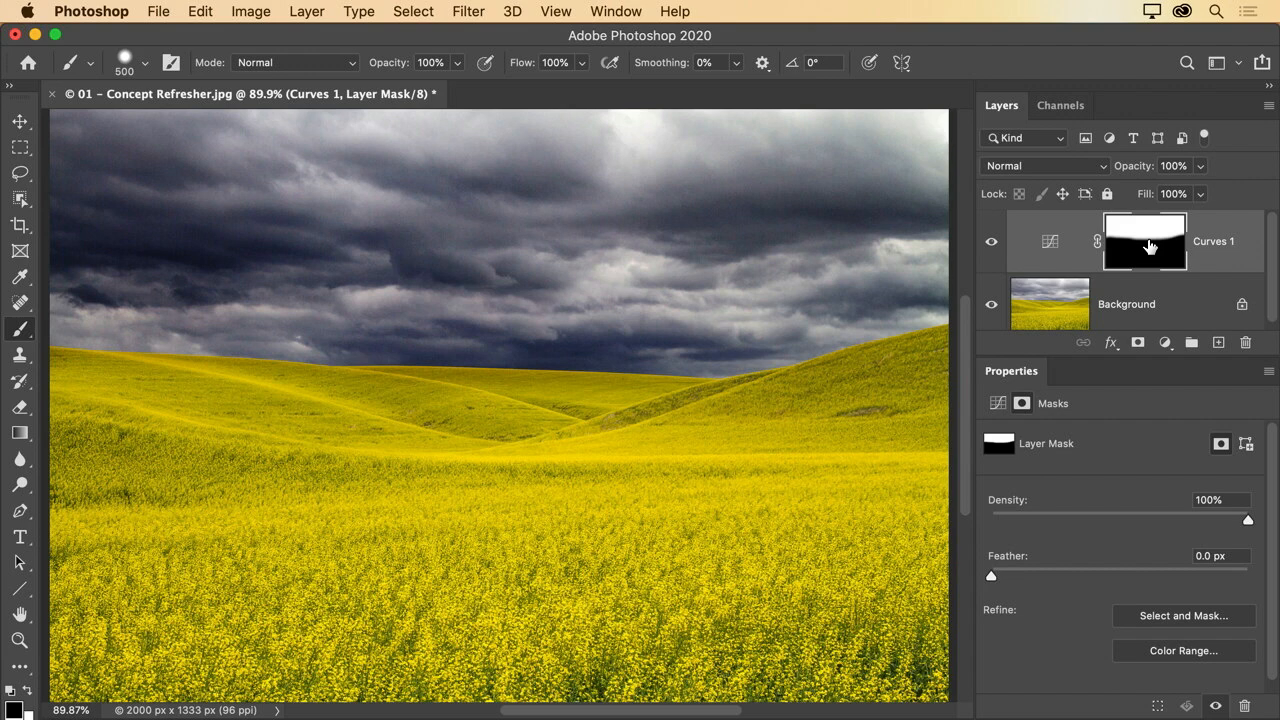
Close the Concept Refresher image and open 02 - Clipping Group.psd.
{"action": "left_click", "coordinate": [49, 96]}
{"action": "left_click", "coordinate": [560, 286]}
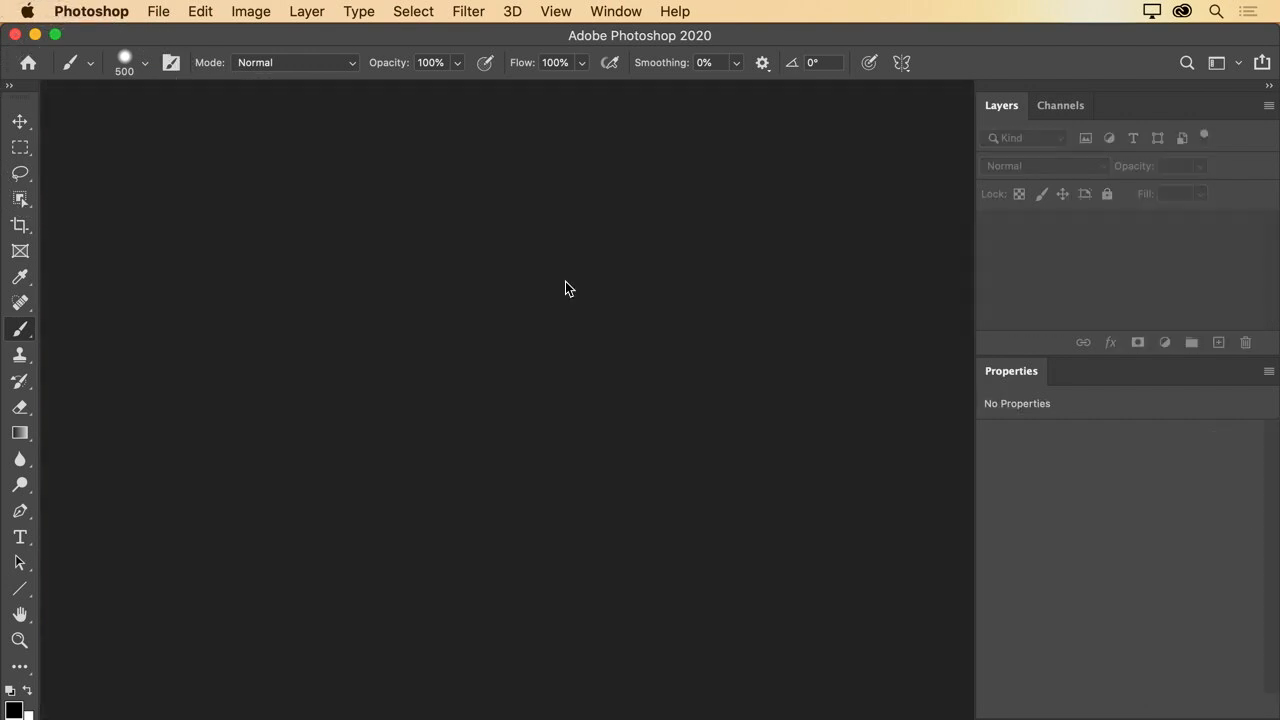
{"action": "key", "text": "super+o"}
{"action": "left_click", "coordinate": [540, 186]}
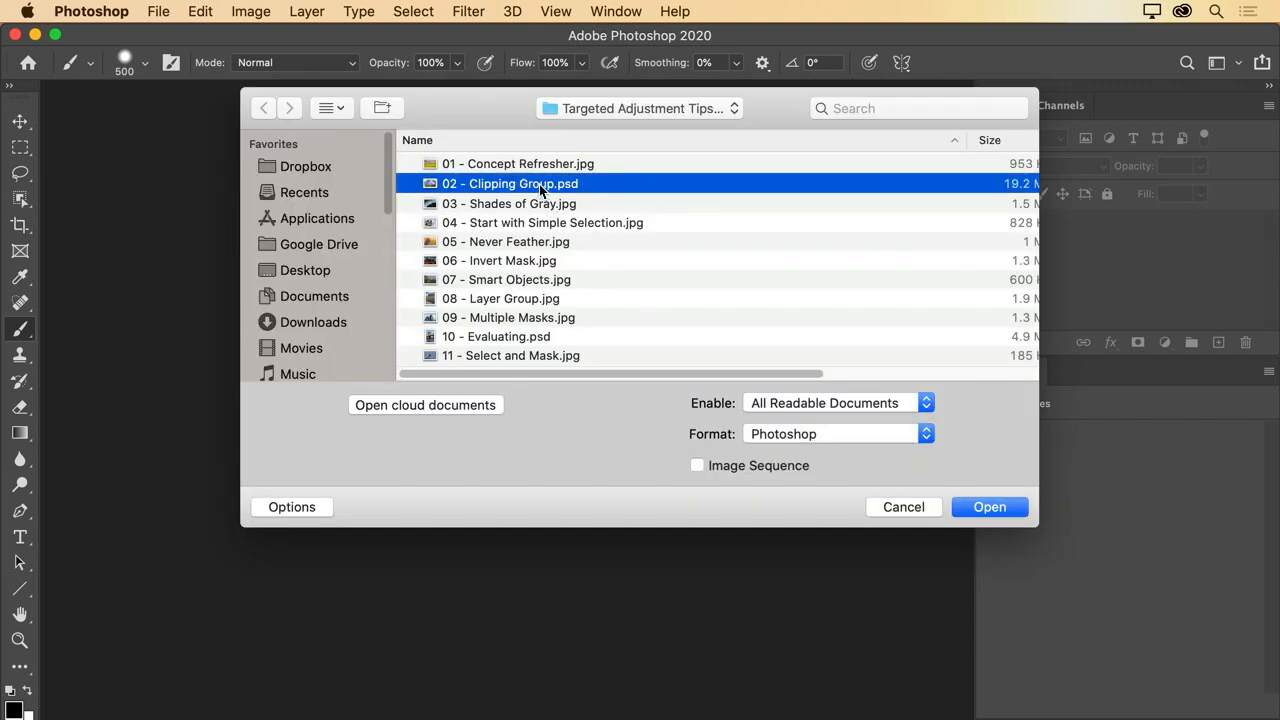
{"action": "double_click", "coordinate": [539, 184]}
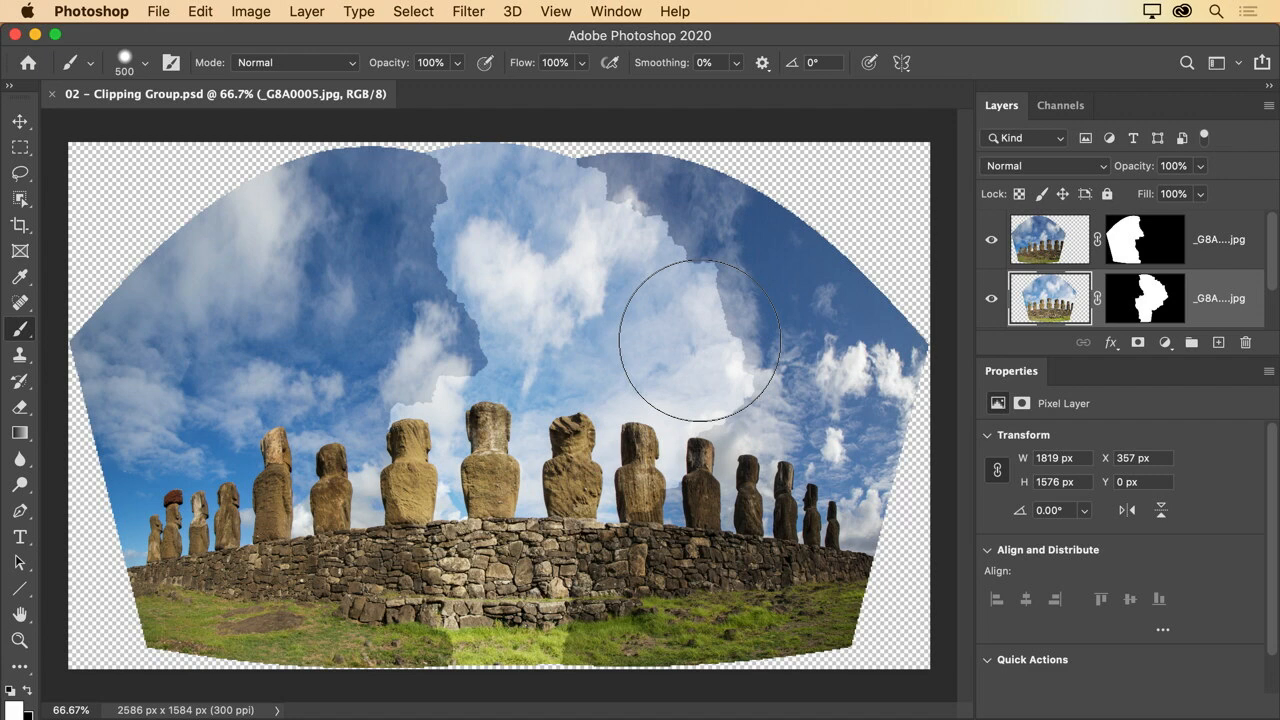
Add a Curves adjustment above the top photo layer and pull its midtones down to darken the whole panorama heavily.
{"action": "left_click_drag", "start_coordinate": [1057, 358], "coordinate": [1062, 487]}
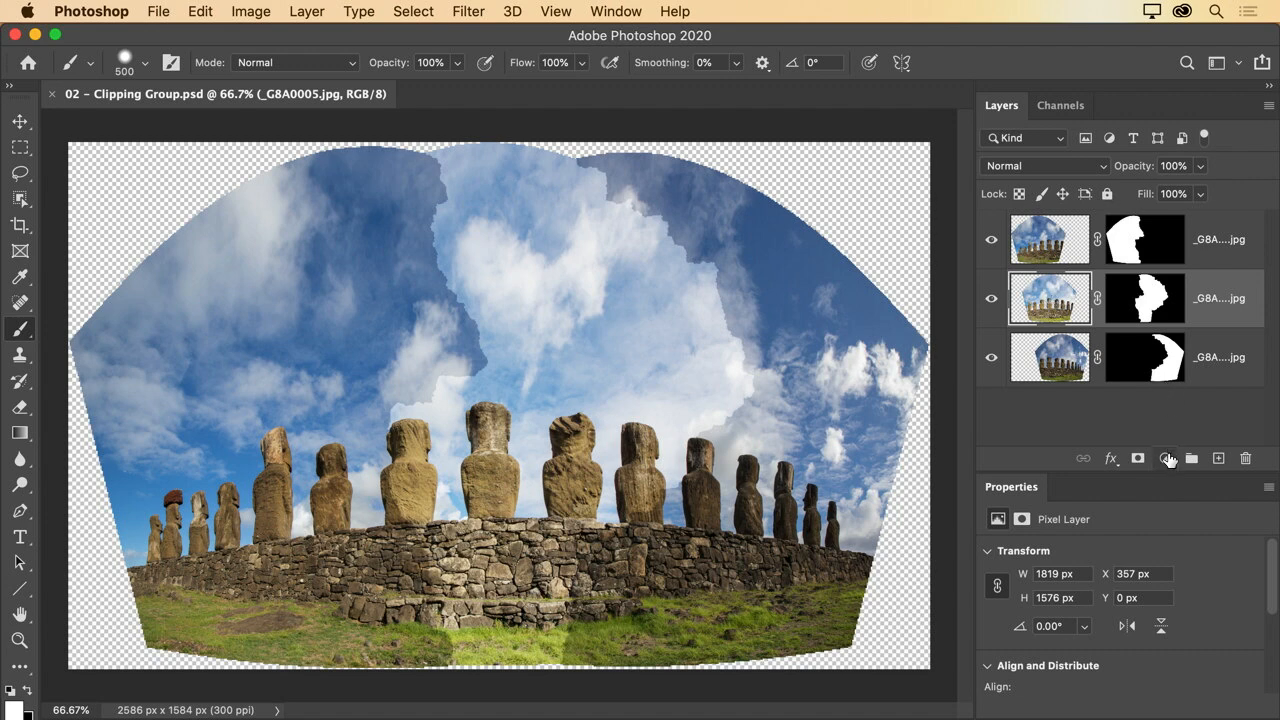
{"action": "left_click", "coordinate": [1060, 245]}
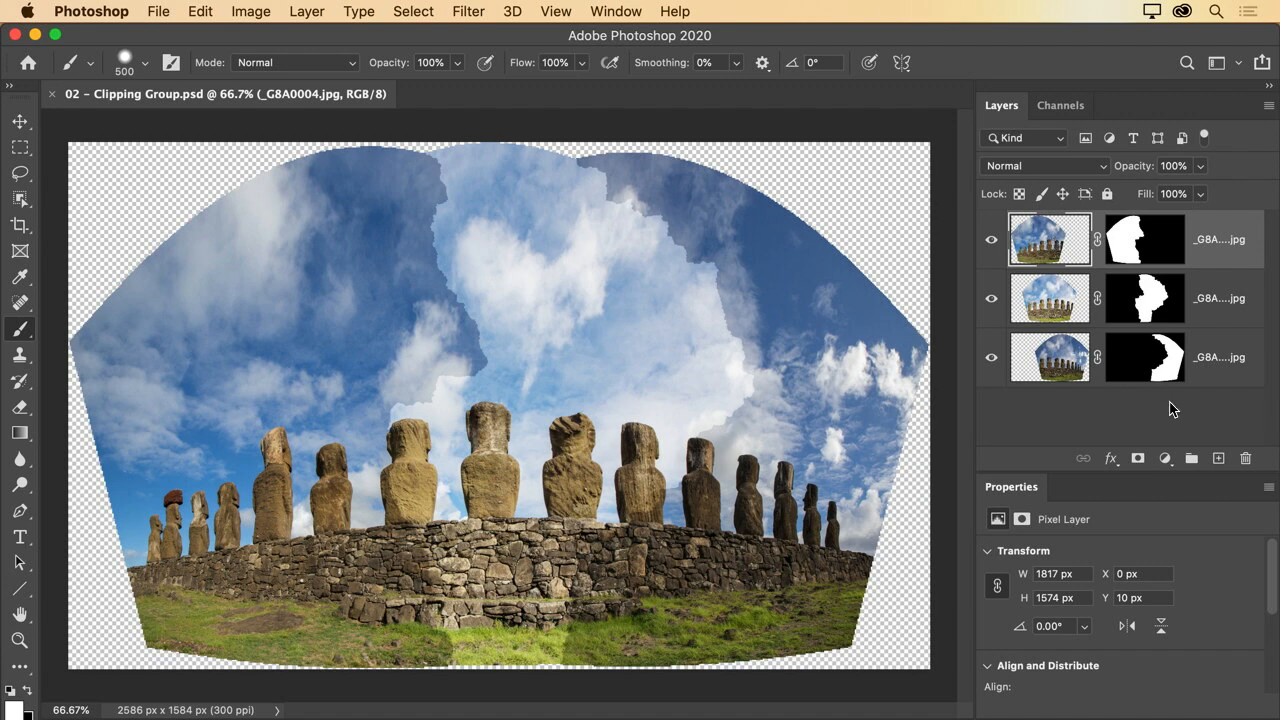
{"action": "left_click", "coordinate": [1165, 458]}
{"action": "left_click", "coordinate": [1165, 576]}
{"action": "left_click_drag", "start_coordinate": [1098, 473], "coordinate": [1097, 298]}
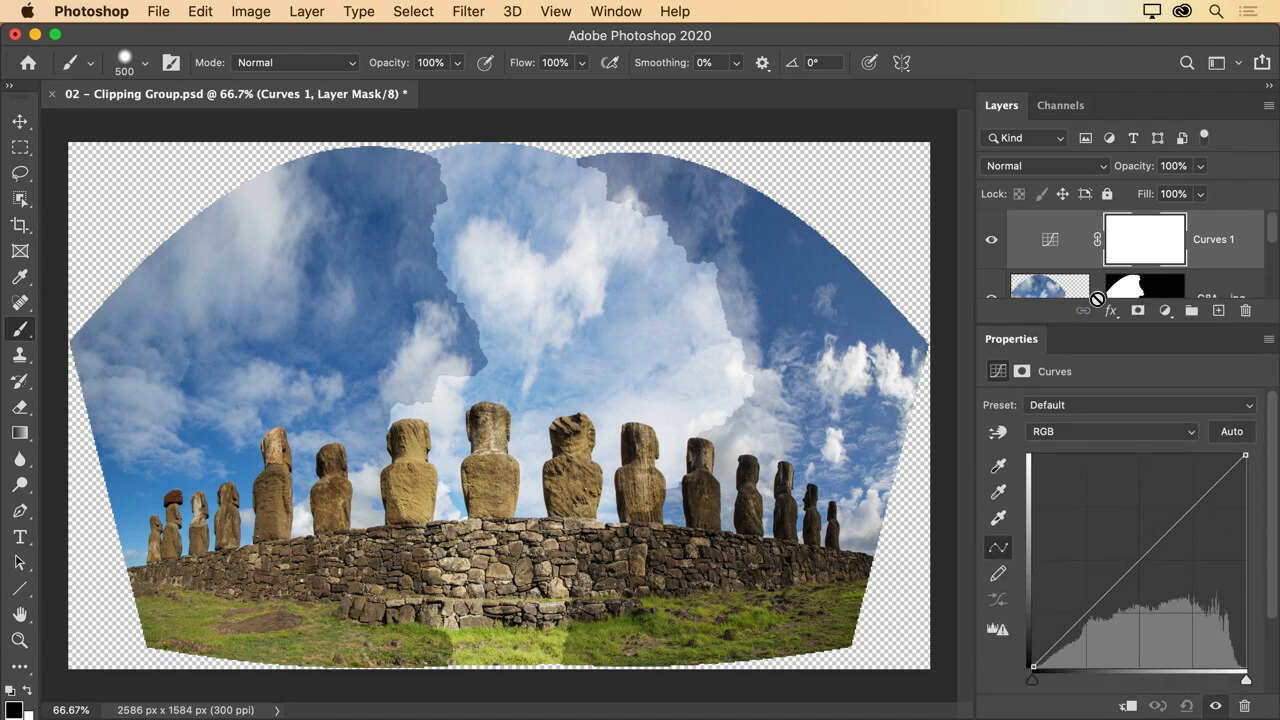
{"action": "left_click", "coordinate": [1149, 562]}
{"action": "left_click_drag", "start_coordinate": [1149, 562], "coordinate": [1165, 638]}
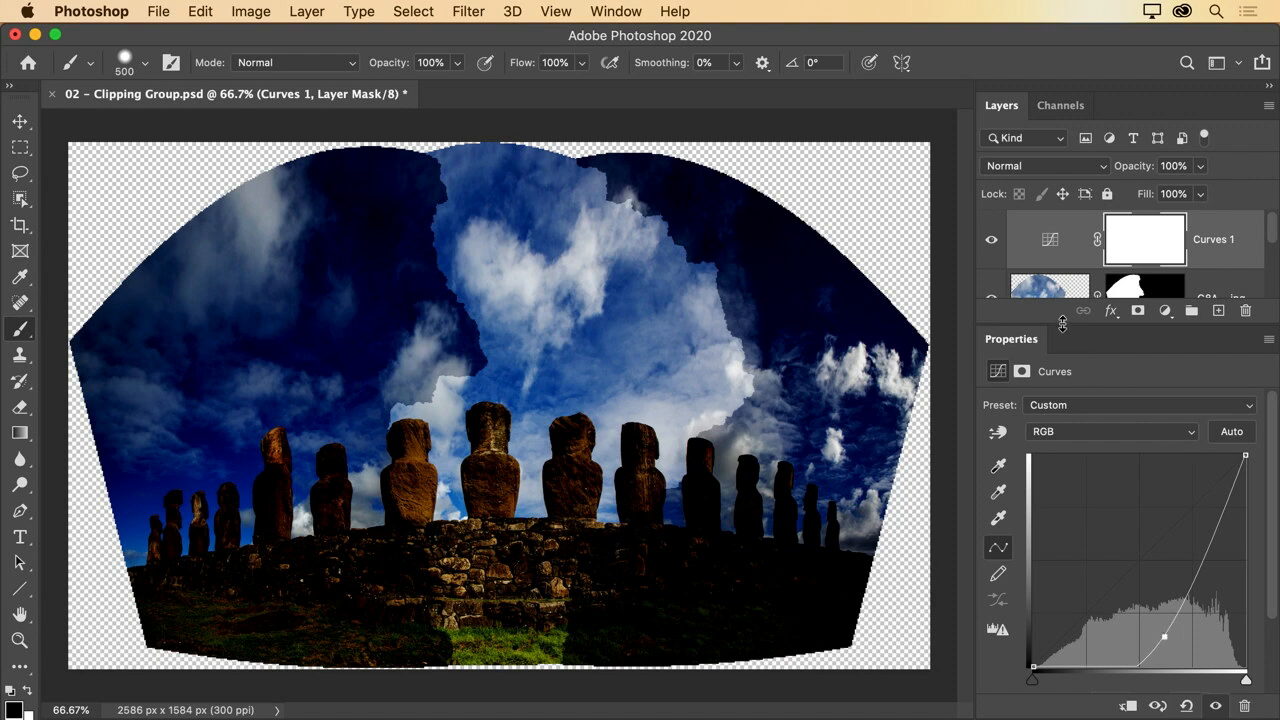
Move the Curves 1 layer between the middle and bottom photo layers.
{"action": "left_click_drag", "start_coordinate": [1062, 323], "coordinate": [1066, 513]}
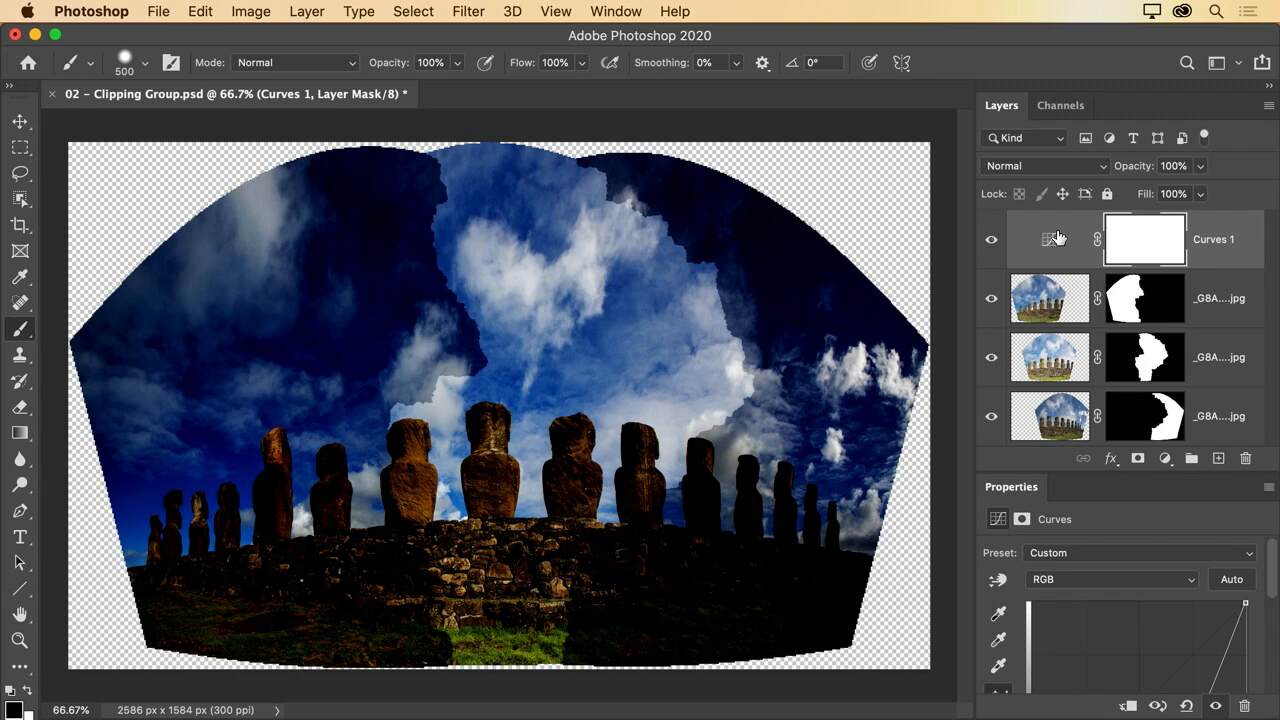
{"action": "left_click_drag", "start_coordinate": [1050, 243], "coordinate": [1043, 380]}
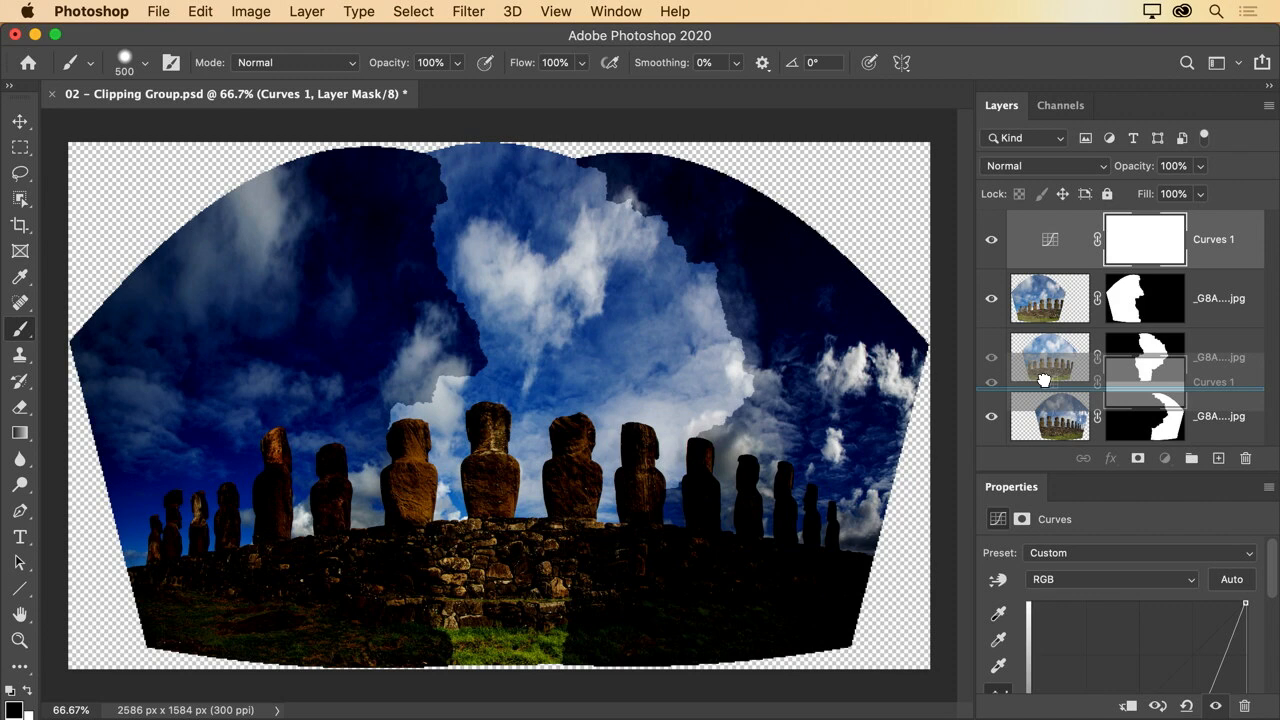
{"action": "left_click_drag", "start_coordinate": [1043, 380], "coordinate": [1043, 382]}
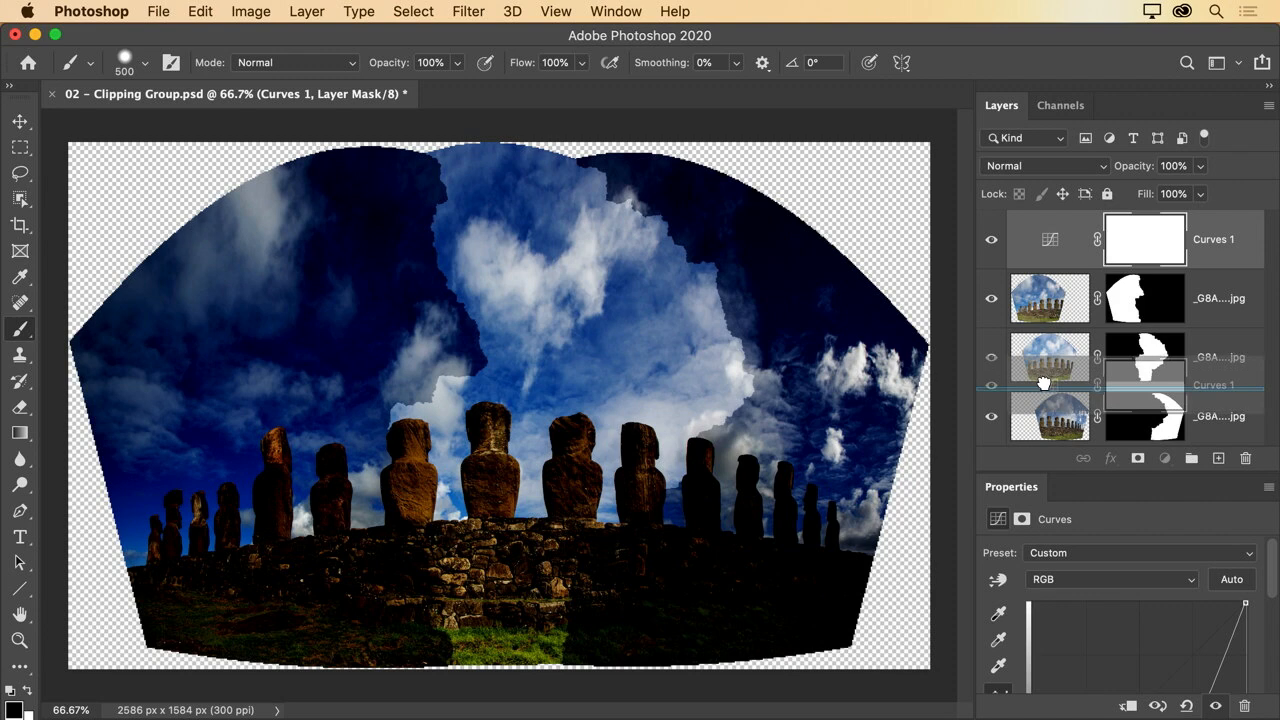
{"action": "left_click_drag", "start_coordinate": [1043, 382], "coordinate": [1045, 389]}
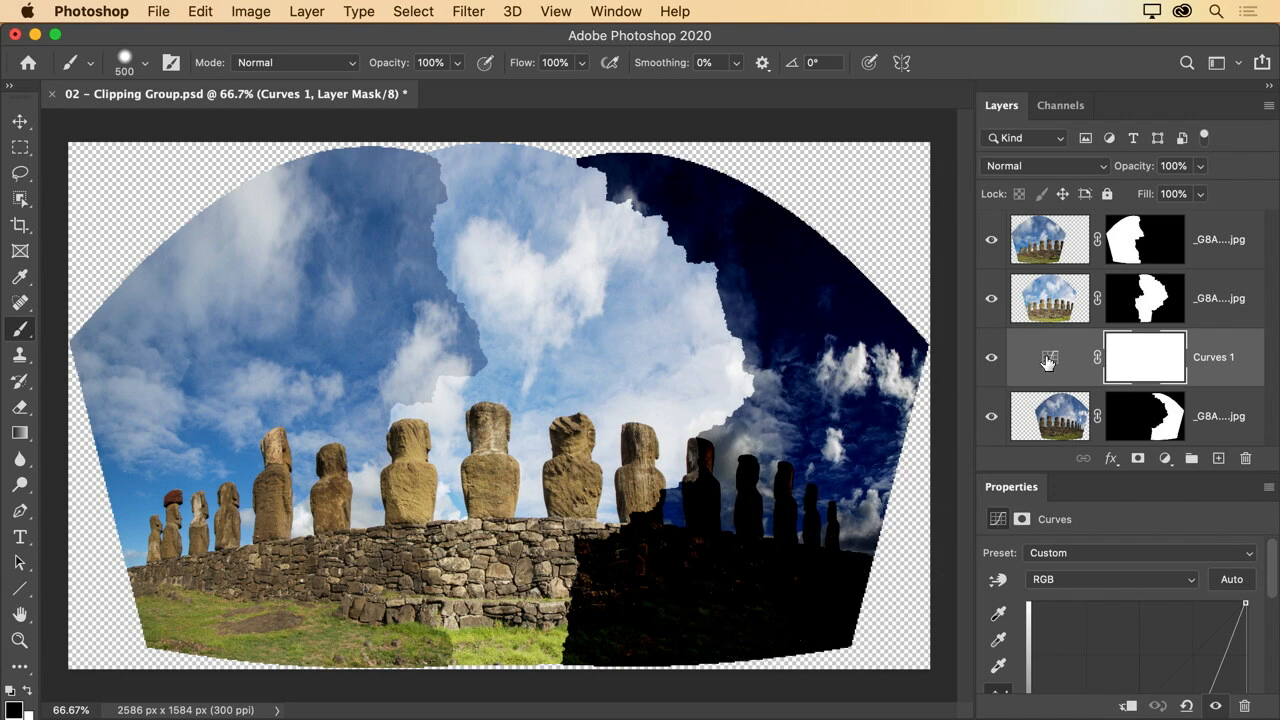
Move Curves 1 directly above the middle photo layer and compare the panorama with the adjustment hidden and shown.
{"action": "left_click_drag", "start_coordinate": [1054, 356], "coordinate": [1058, 290]}
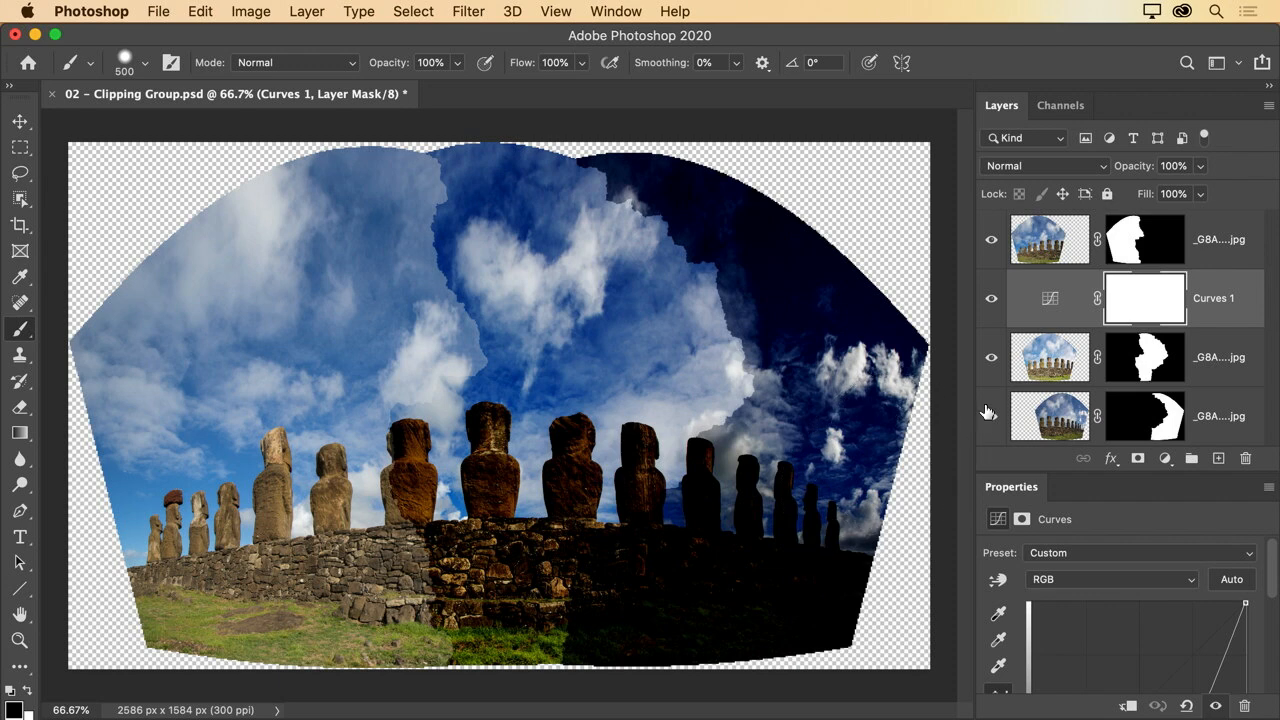
{"action": "left_click", "coordinate": [991, 300]}
{"action": "left_click", "coordinate": [991, 300]}
{"action": "left_click", "coordinate": [991, 300]}
{"action": "left_click", "coordinate": [991, 300]}
Clip Curves 1 to the middle photo layer beneath it, switching the clipping off and on to compare.
{"action": "left_click", "coordinate": [1128, 709]}
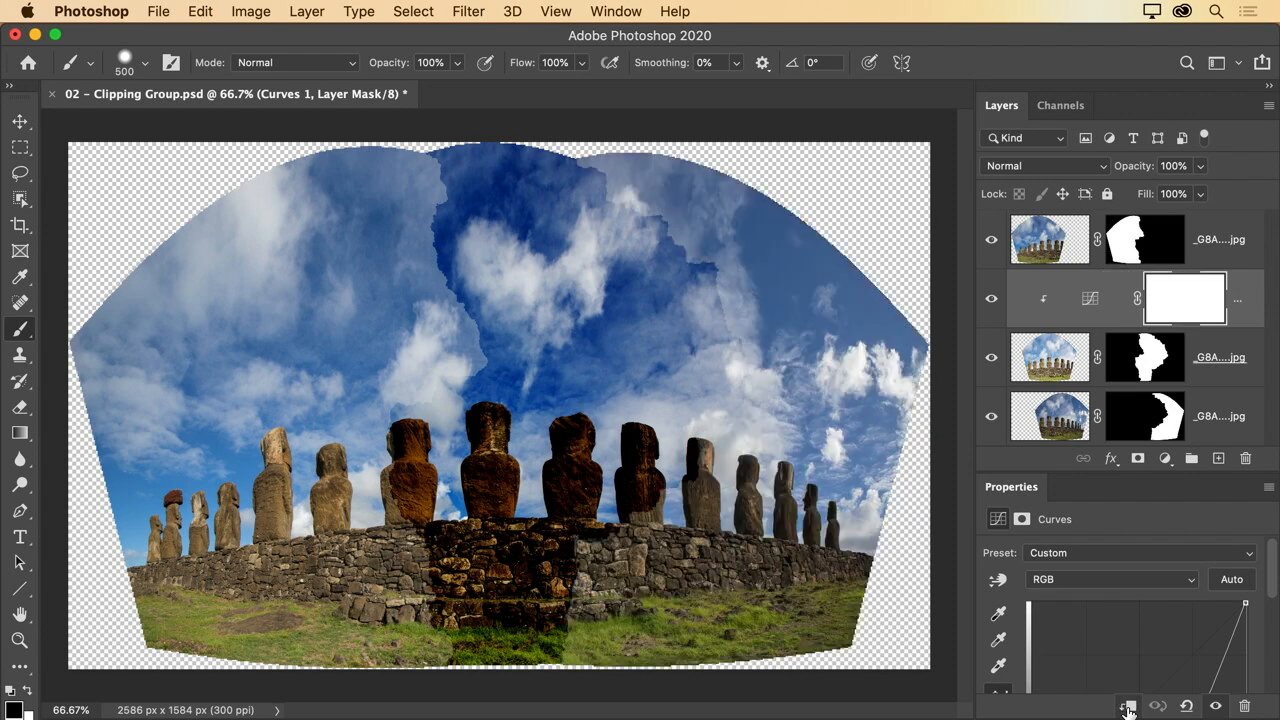
{"action": "left_click", "coordinate": [1128, 709]}
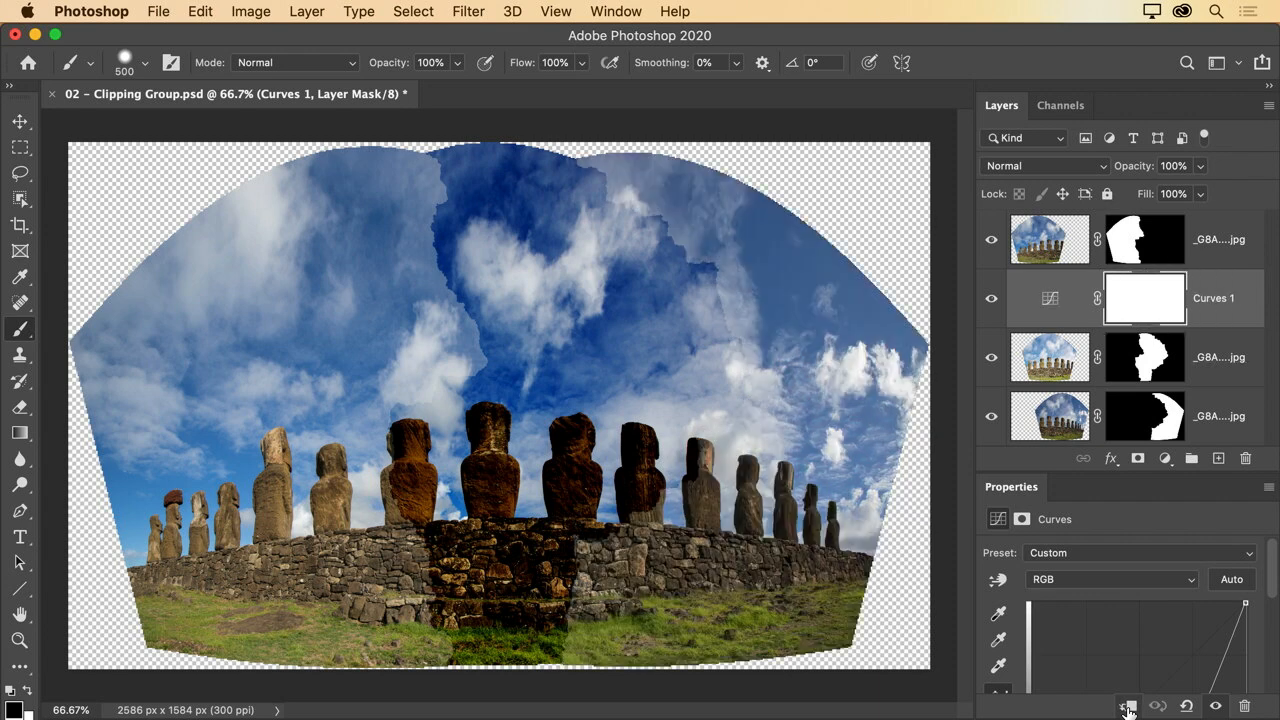
{"action": "left_click", "coordinate": [1128, 709]}
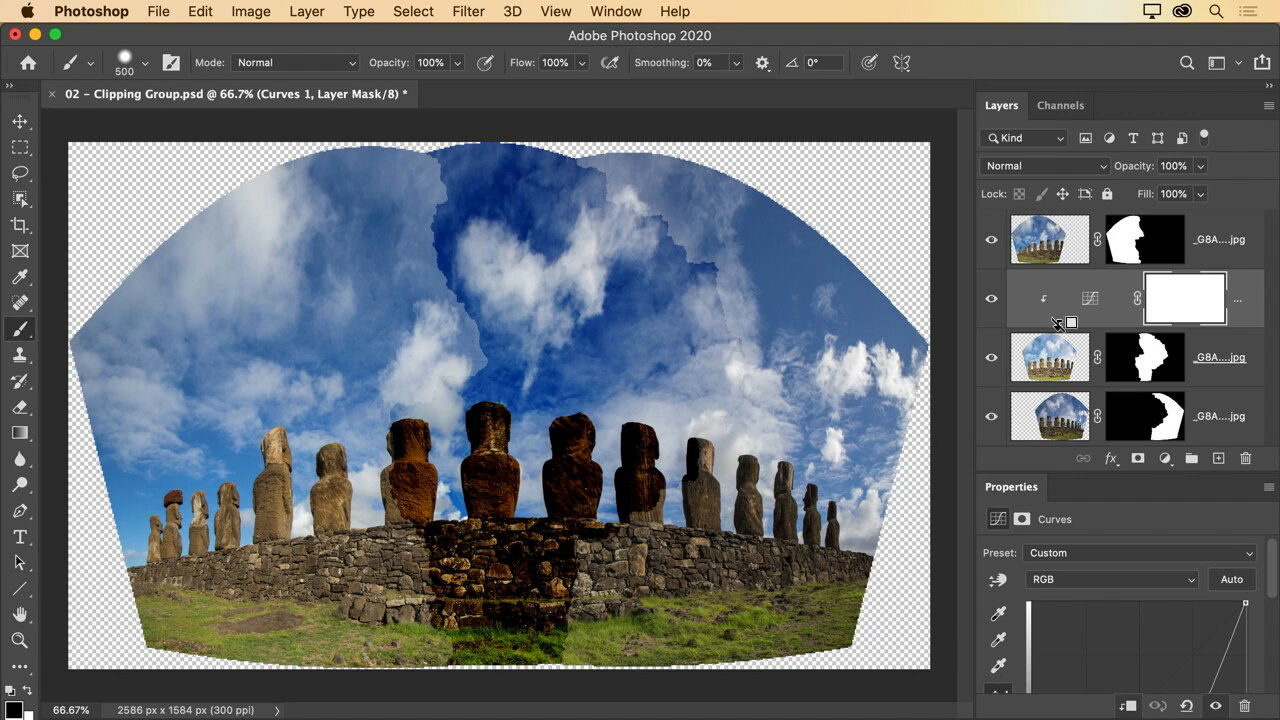
{"action": "left_click", "coordinate": [1060, 324], "text": "alt"}
{"action": "left_click", "coordinate": [1058, 324], "text": "alt"}
{"action": "left_click", "coordinate": [1058, 324], "text": "alt"}
{"action": "left_click", "coordinate": [1058, 324], "text": "alt"}
{"action": "left_click", "coordinate": [1050, 324], "text": "alt"}
{"action": "left_click", "coordinate": [1050, 324], "text": "alt"}
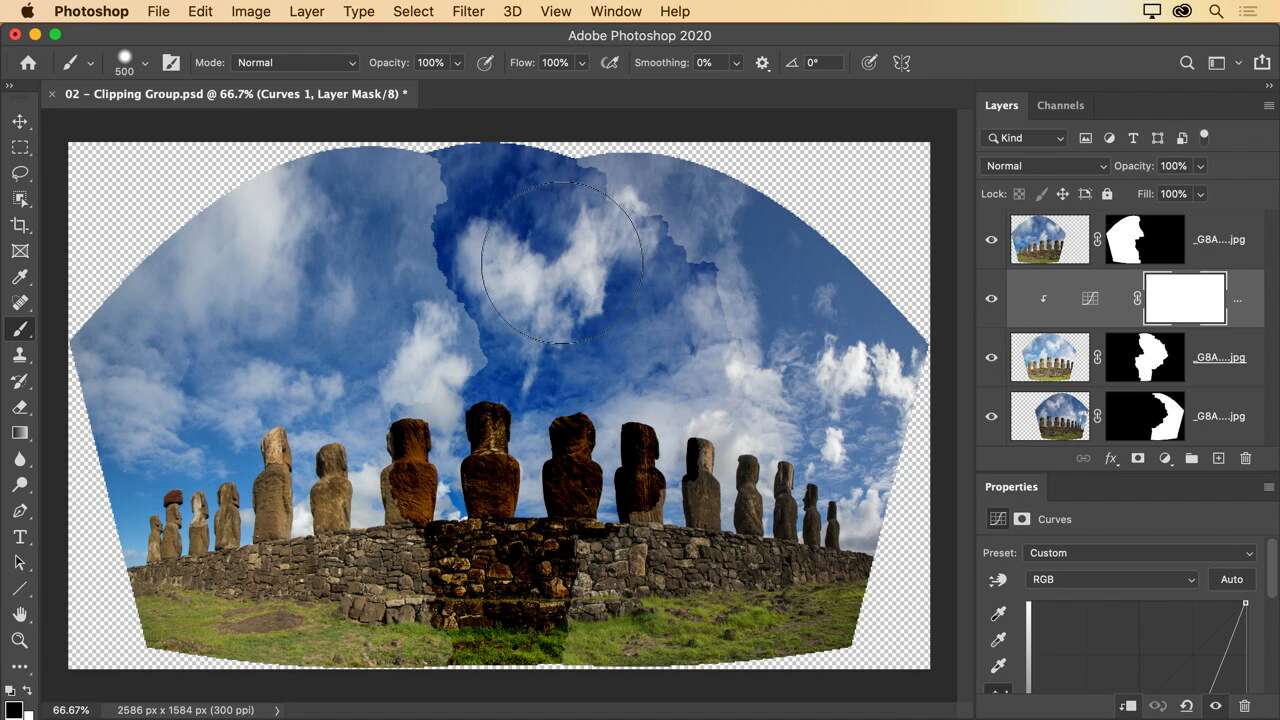
Raise the midtone point of the clipped Curves 1 adjustment until the middle photo matches the brightness of its neighbours.
{"action": "left_click", "coordinate": [1090, 298]}
{"action": "left_click_drag", "start_coordinate": [1043, 474], "coordinate": [1045, 322]}
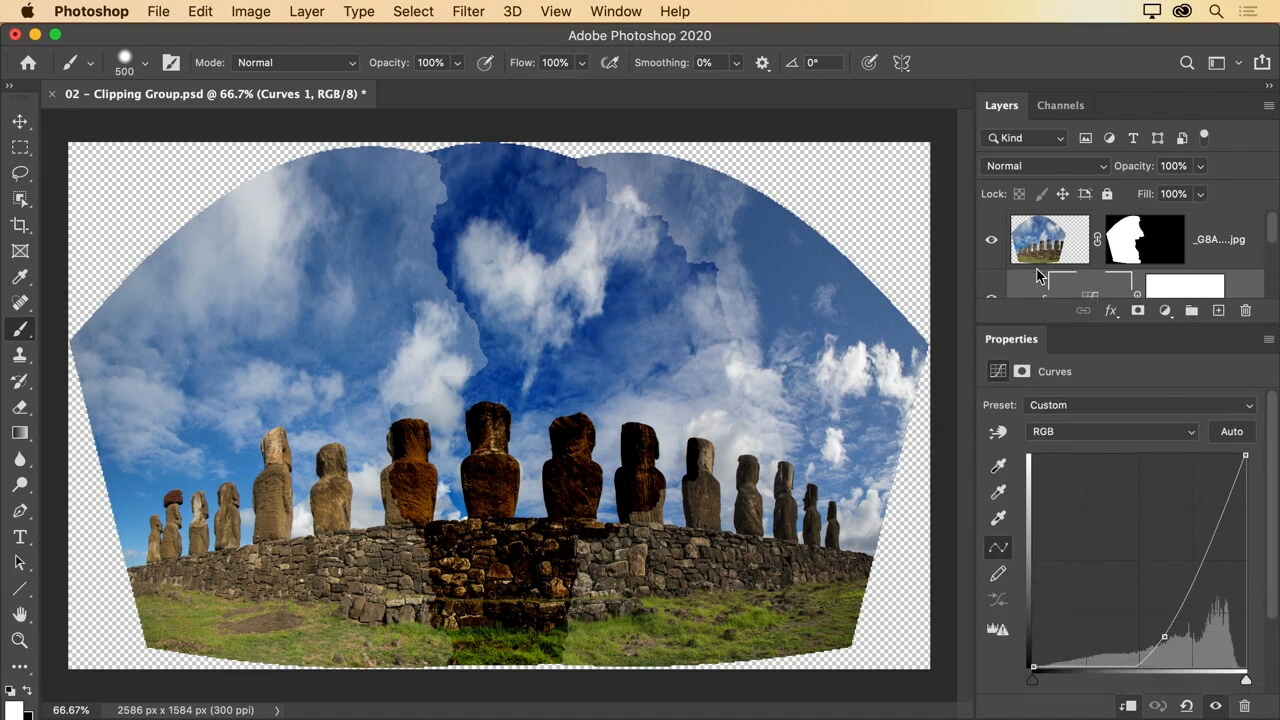
{"action": "left_click_drag", "start_coordinate": [1159, 640], "coordinate": [1156, 593]}
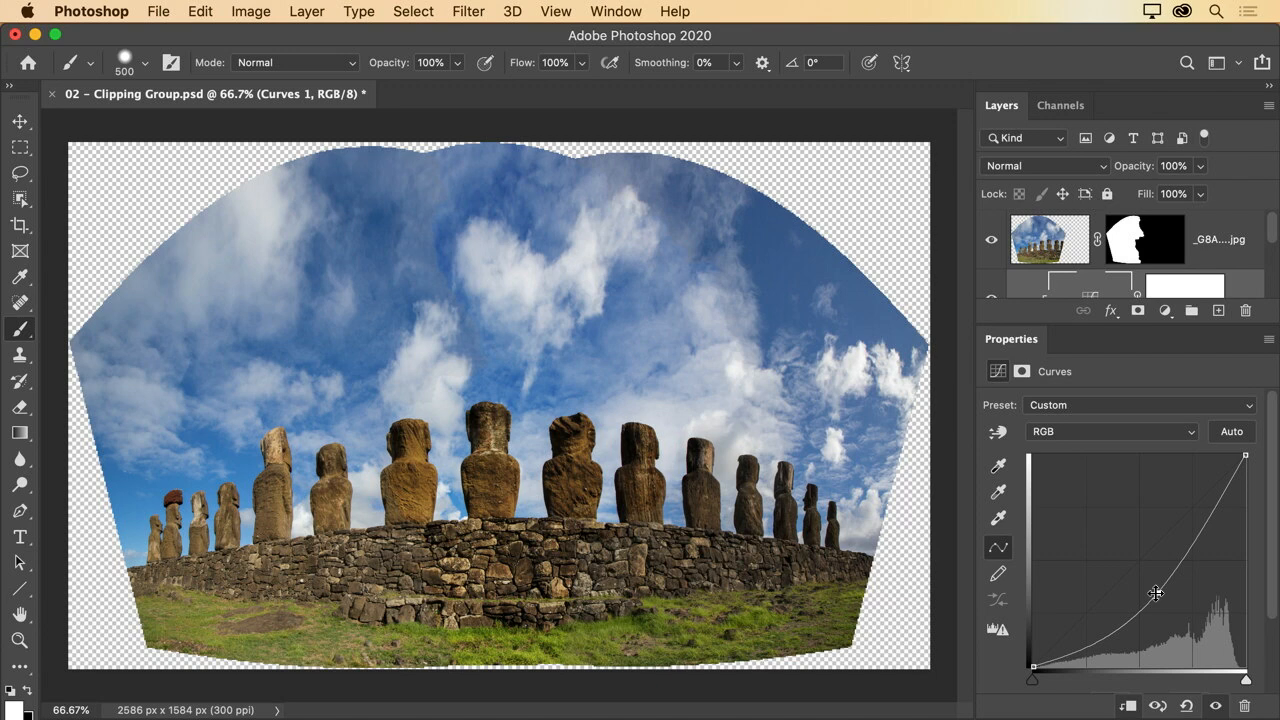
{"action": "left_click_drag", "start_coordinate": [1006, 324], "coordinate": [1030, 498]}
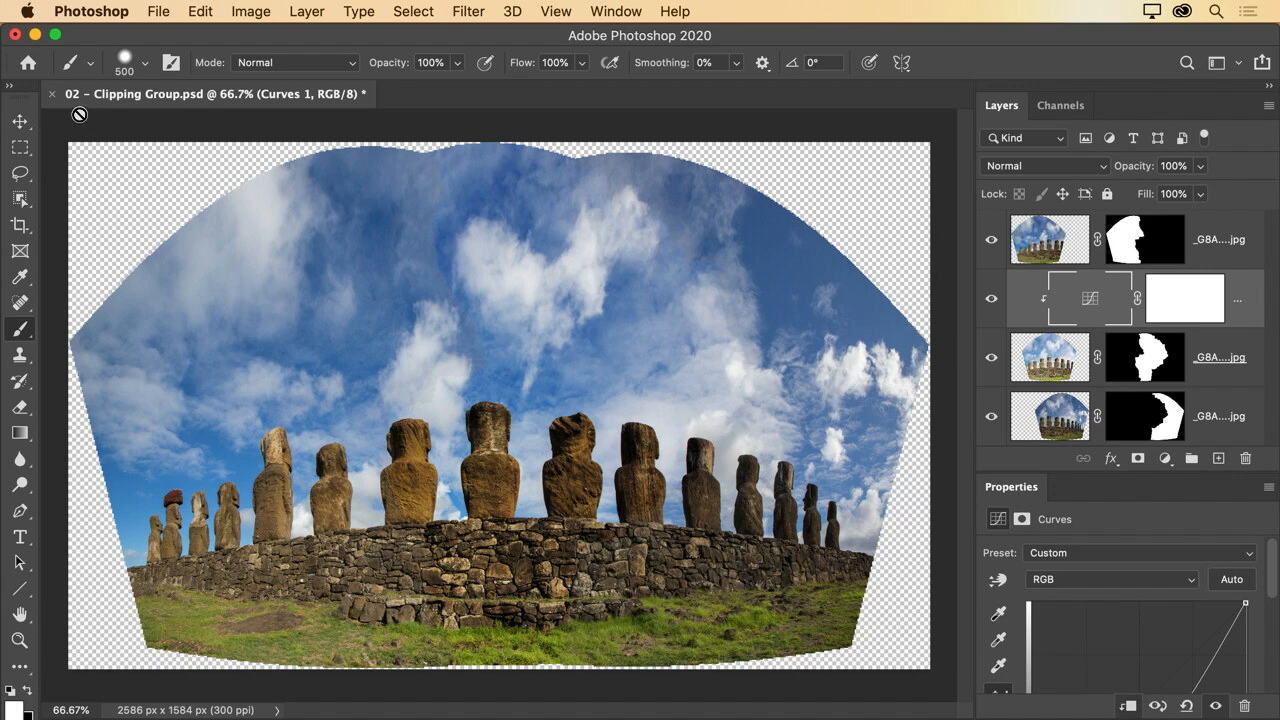
Close the panorama document without saving and open 03 - Shades of Gray.jpg.
{"action": "left_click", "coordinate": [52, 94]}
{"action": "left_click", "coordinate": [579, 284]}
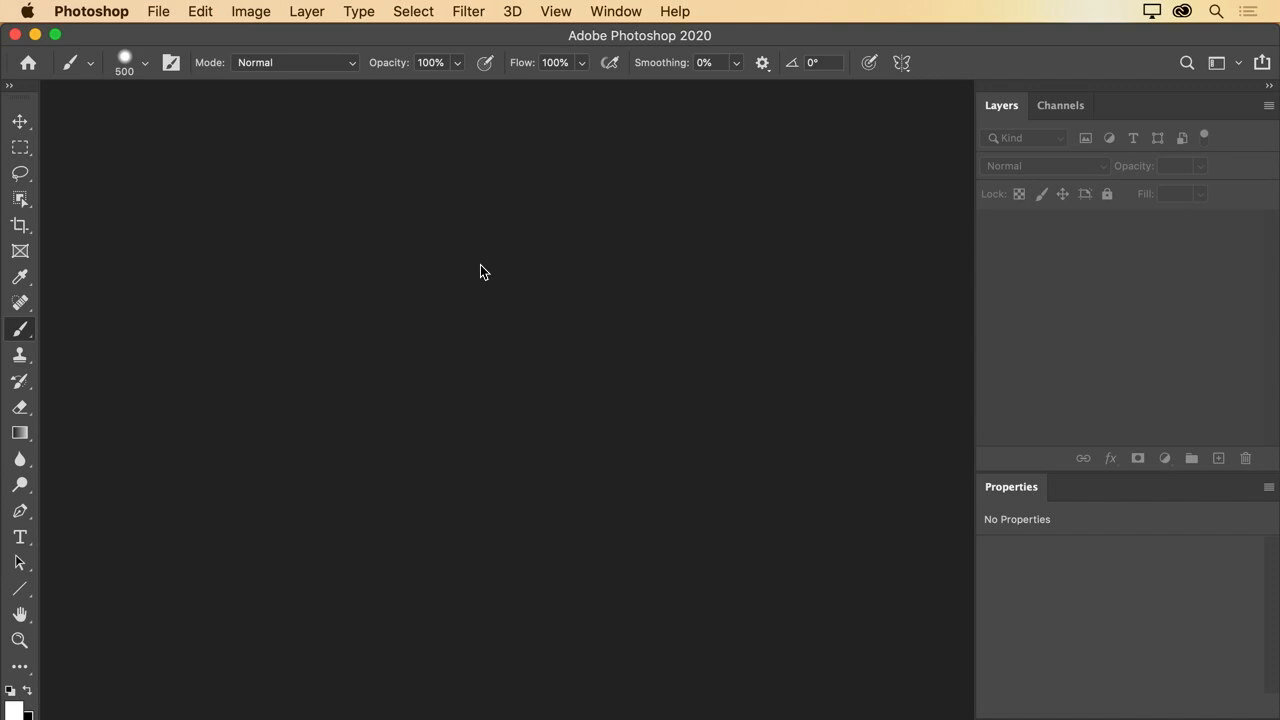
{"action": "key", "text": "super+o"}
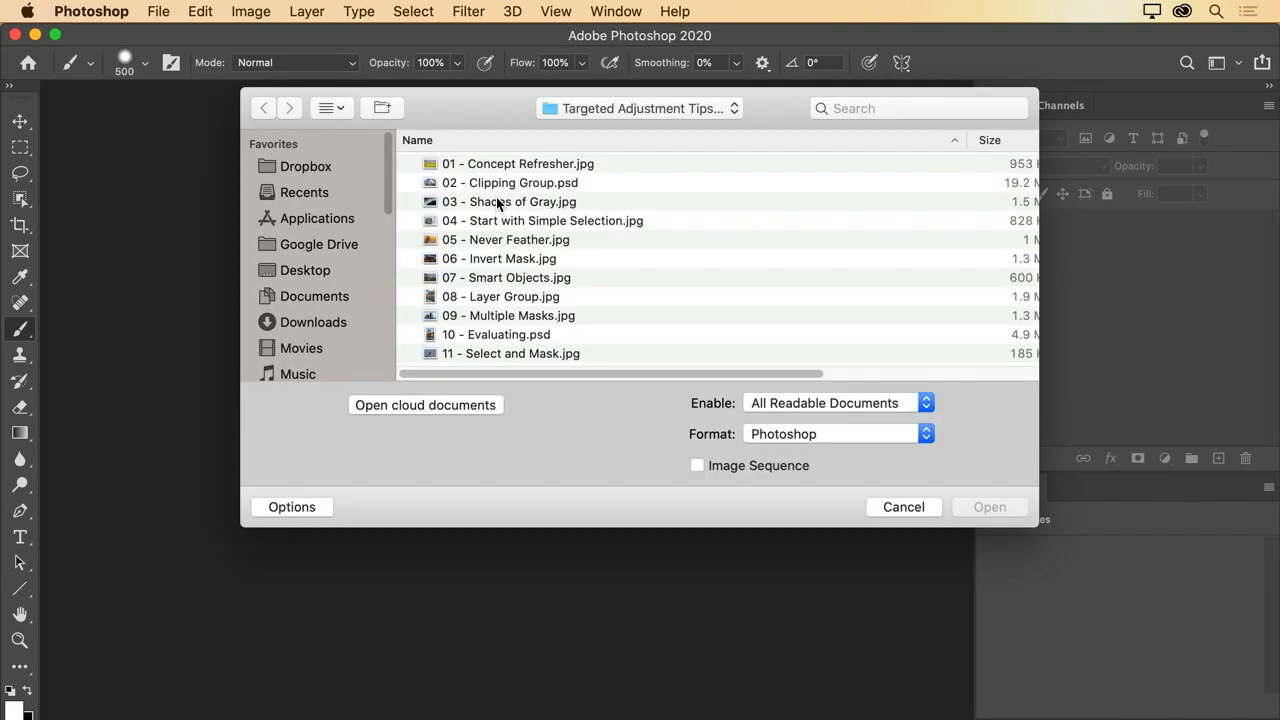
{"action": "double_click", "coordinate": [497, 202]}
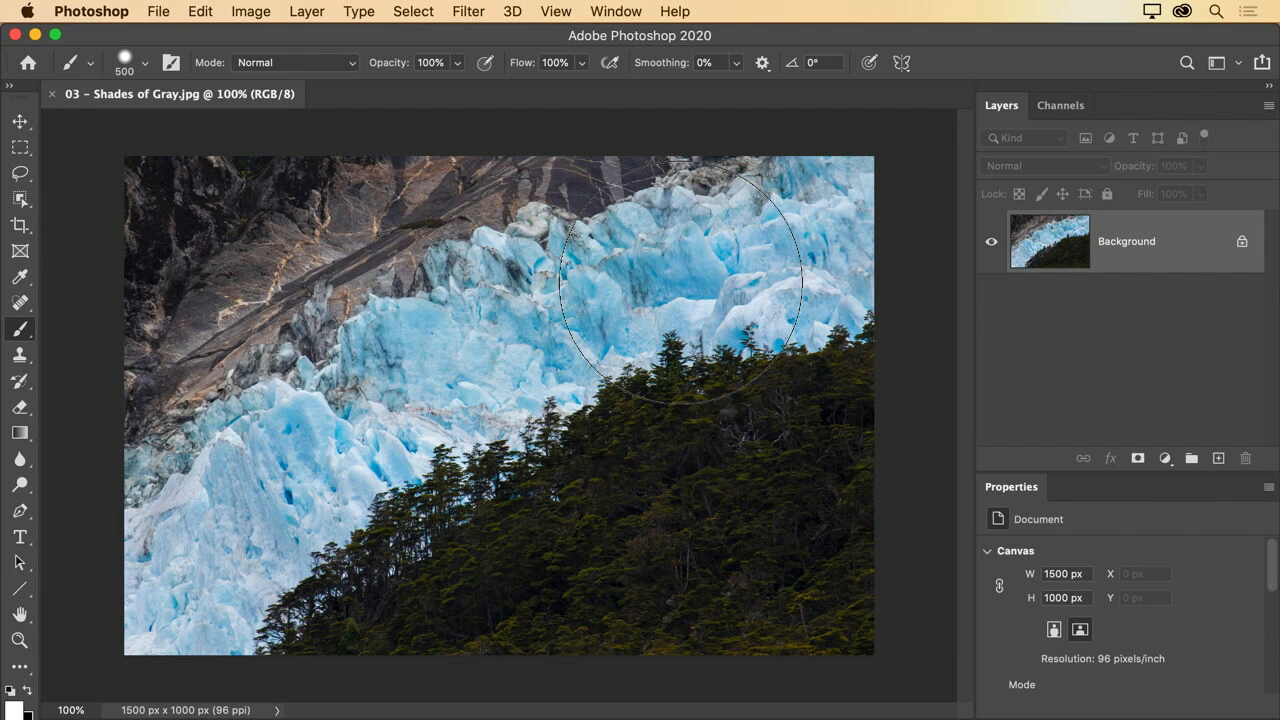
Add a Curves adjustment above the Background layer and raise its midtones to brighten the whole glacier photo.
{"action": "scroll", "coordinate": [680, 280], "scroll_direction": "up", "scroll_amount": 2}
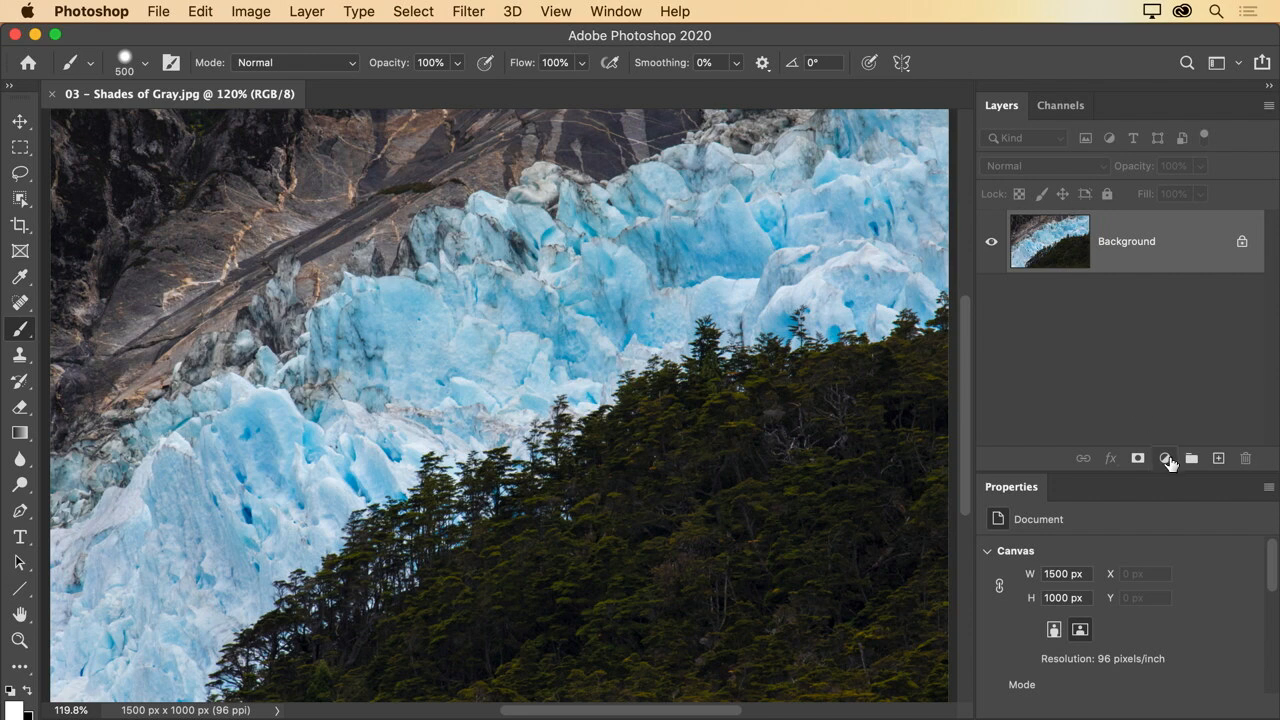
{"action": "left_click", "coordinate": [1166, 458]}
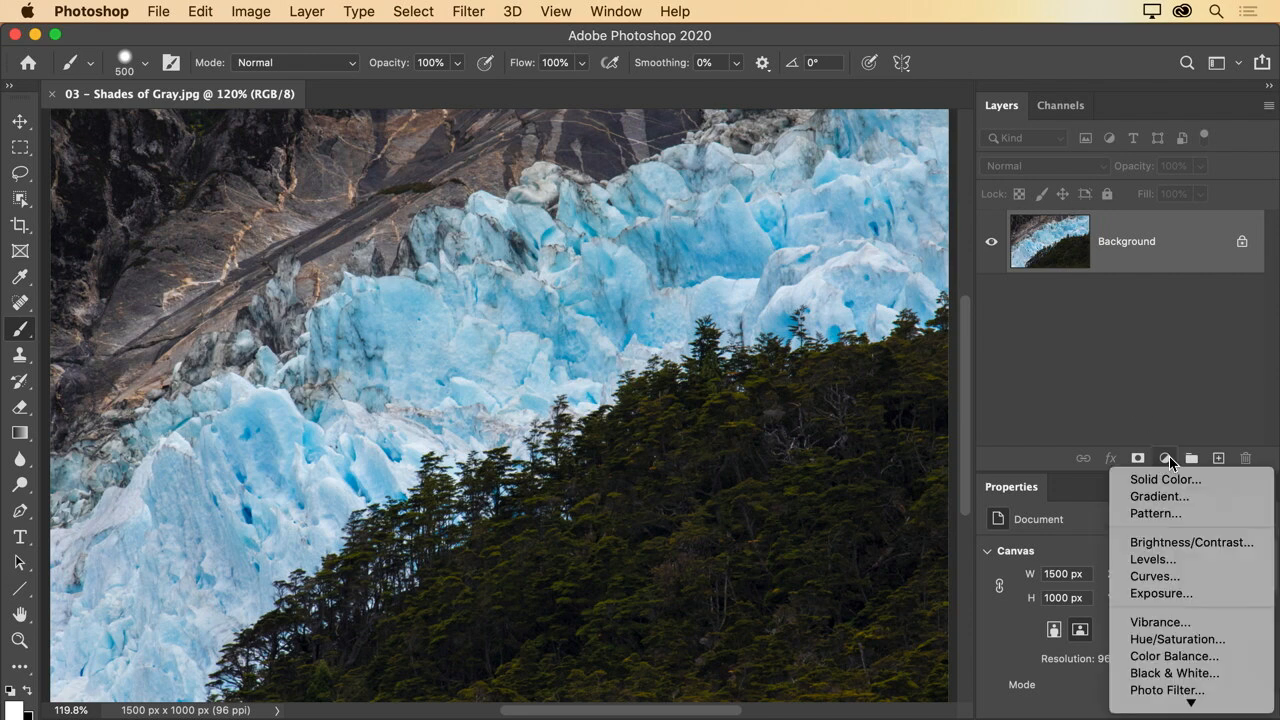
{"action": "left_click", "coordinate": [1171, 580]}
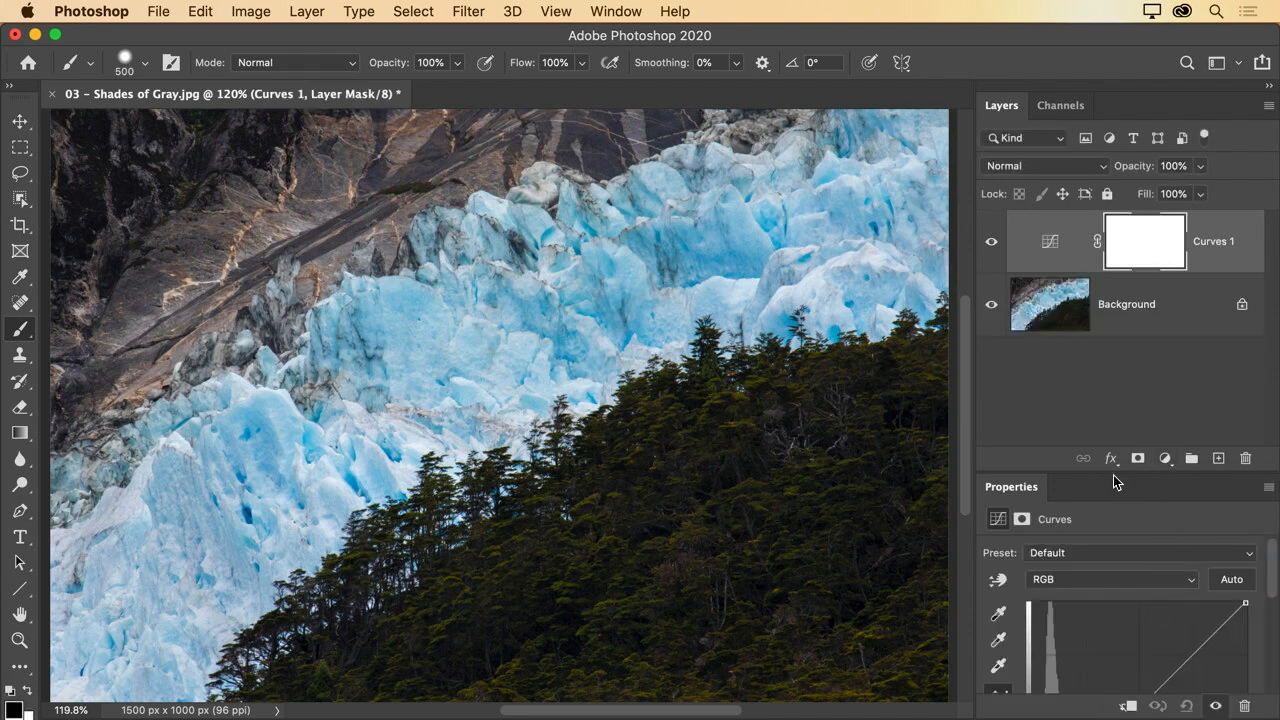
{"action": "left_click_drag", "start_coordinate": [1060, 472], "coordinate": [1056, 350]}
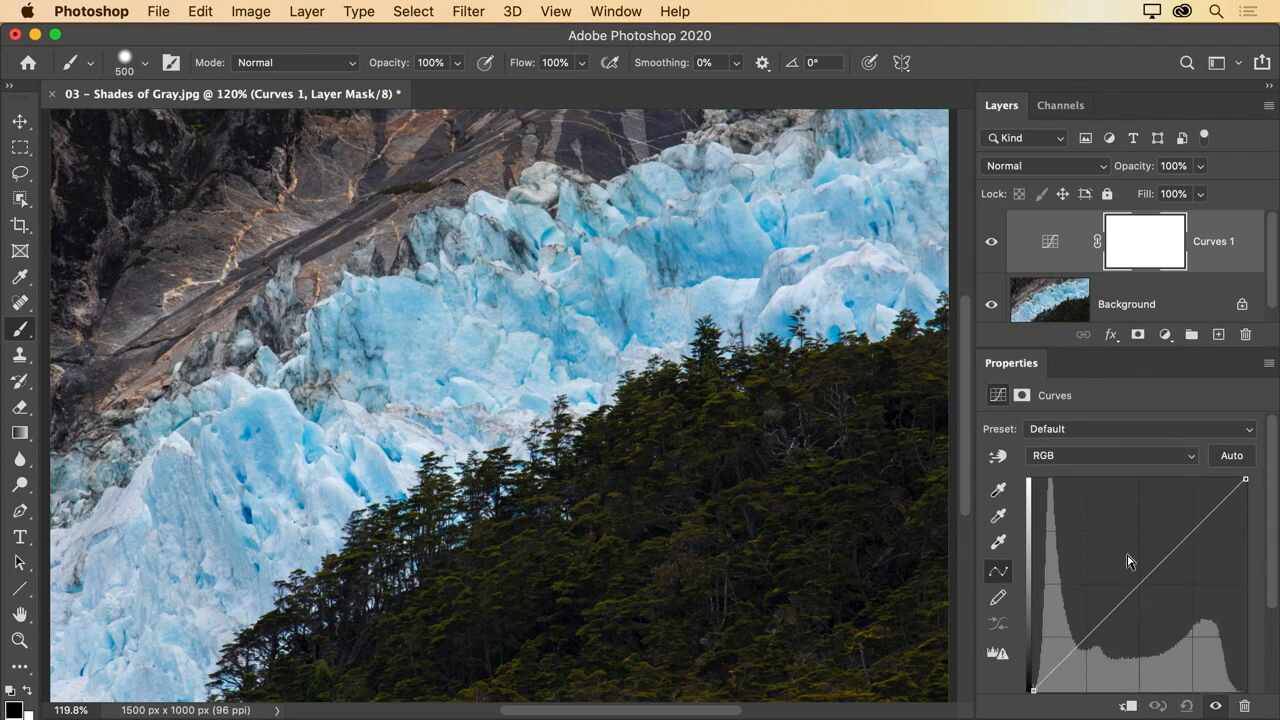
{"action": "left_click_drag", "start_coordinate": [1146, 586], "coordinate": [1138, 550]}
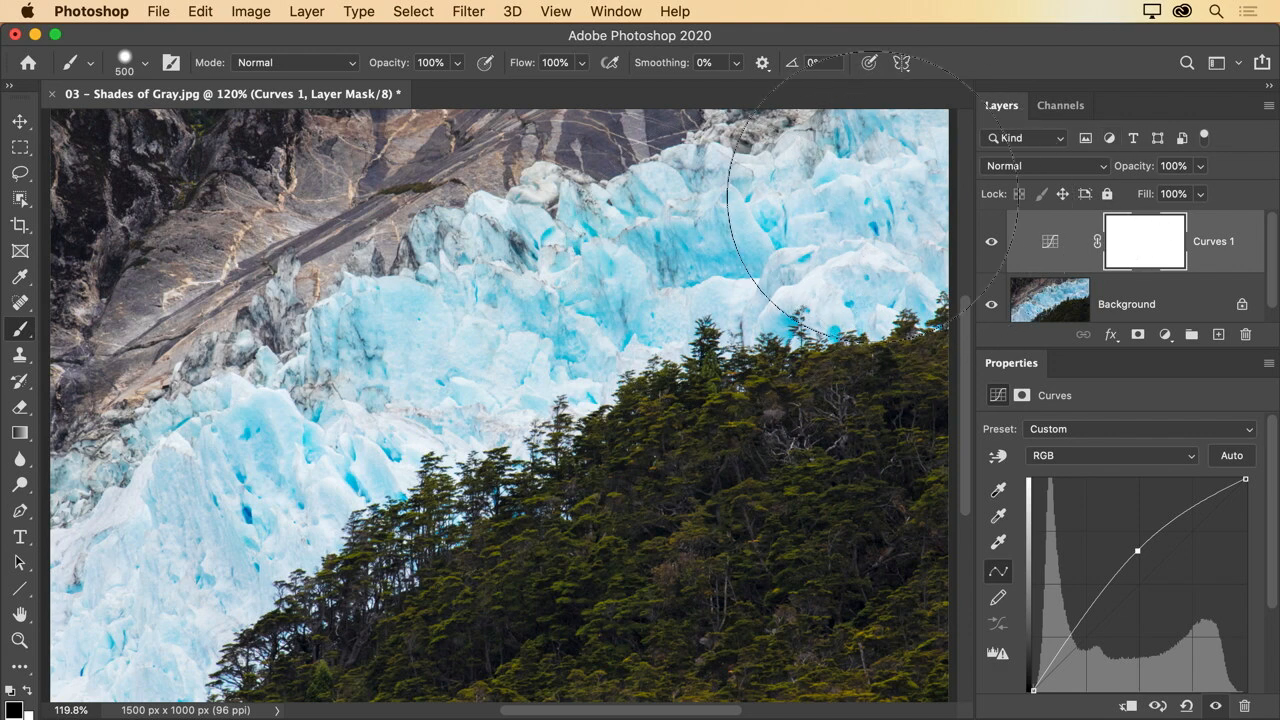
Paint the Curves 1 mask black over the glacier and rock with a soft 400-pixel brush, and raise the curve's midtones slightly more.
{"action": "key", "text": "bracketleft"}
{"action": "key", "text": "bracketleft"}
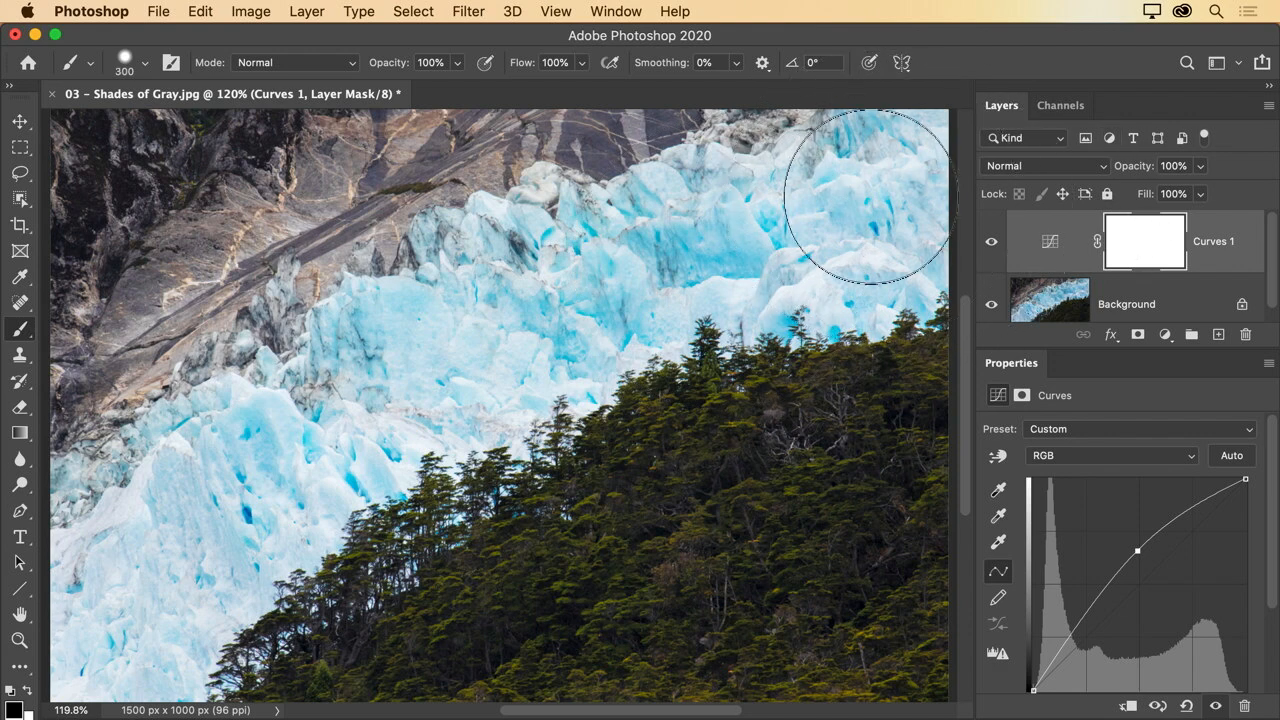
{"action": "key", "text": "shift+bracketleft"}
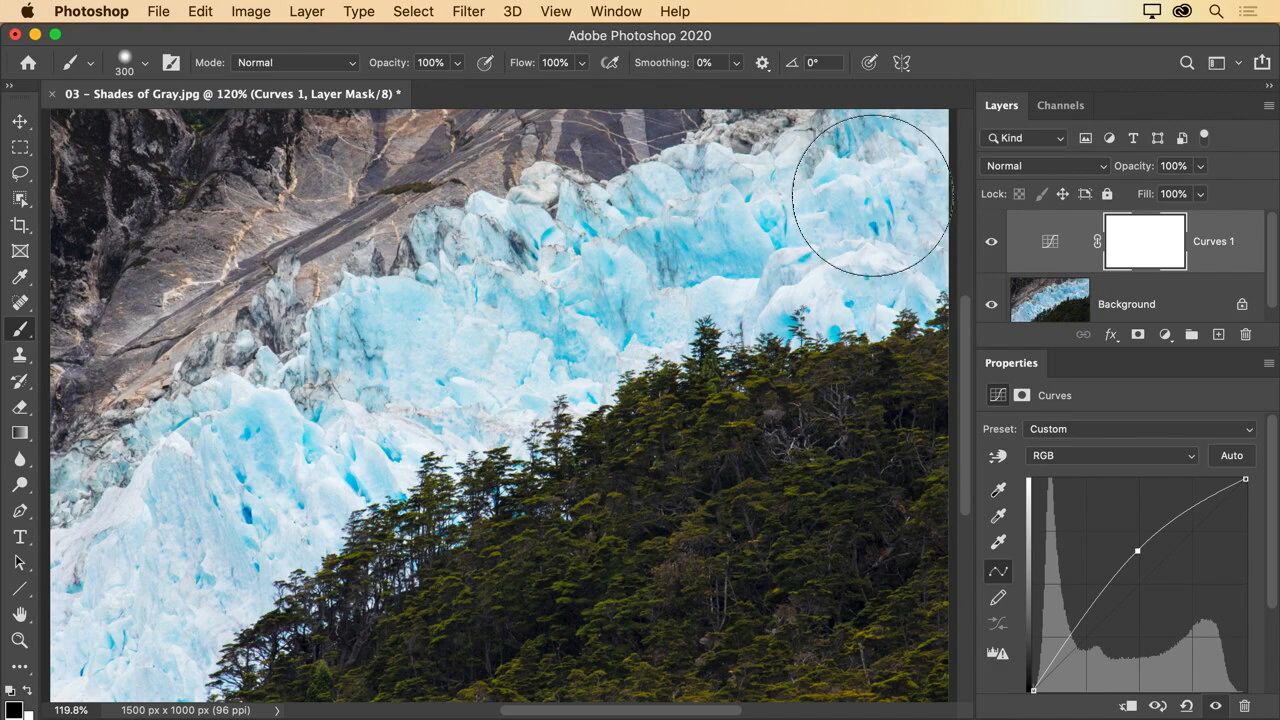
{"action": "key", "text": "bracketright"}
{"action": "mouse_move", "coordinate": [510, 282]}
{"action": "left_mouse_down"}
{"action": "mouse_move", "coordinate": [403, 376]}
{"action": "mouse_move", "coordinate": [411, 407]}
{"action": "mouse_move", "coordinate": [673, 303]}
{"action": "mouse_move", "coordinate": [760, 250]}
{"action": "left_mouse_up"}
{"action": "mouse_move", "coordinate": [580, 222]}
{"action": "left_mouse_down"}
{"action": "mouse_move", "coordinate": [200, 520]}
{"action": "mouse_move", "coordinate": [160, 640]}
{"action": "left_mouse_up"}
{"action": "mouse_move", "coordinate": [65, 240]}
{"action": "left_mouse_down"}
{"action": "mouse_move", "coordinate": [84, 276]}
{"action": "mouse_move", "coordinate": [460, 214]}
{"action": "mouse_move", "coordinate": [636, 142]}
{"action": "mouse_move", "coordinate": [360, 267]}
{"action": "left_mouse_up"}
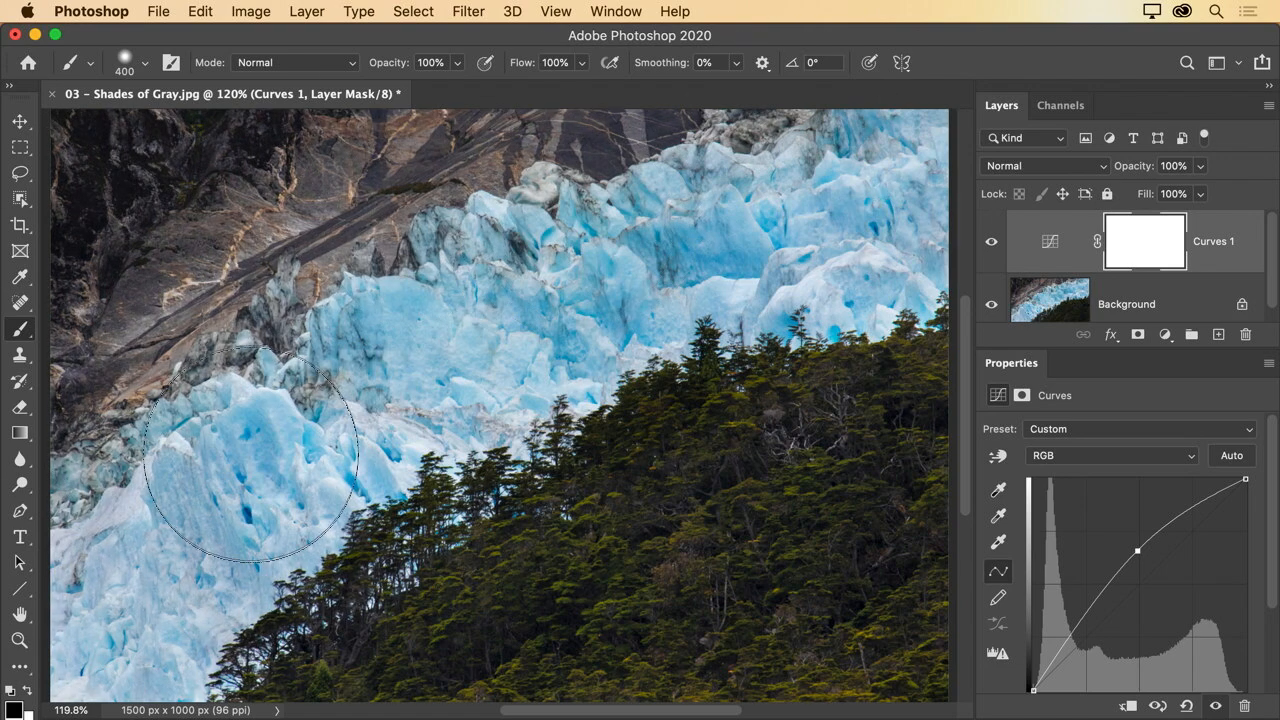
{"action": "mouse_move", "coordinate": [620, 210]}
{"action": "left_mouse_down"}
{"action": "mouse_move", "coordinate": [575, 225]}
{"action": "mouse_move", "coordinate": [516, 218]}
{"action": "left_mouse_up"}
{"action": "key", "text": "super+z"}
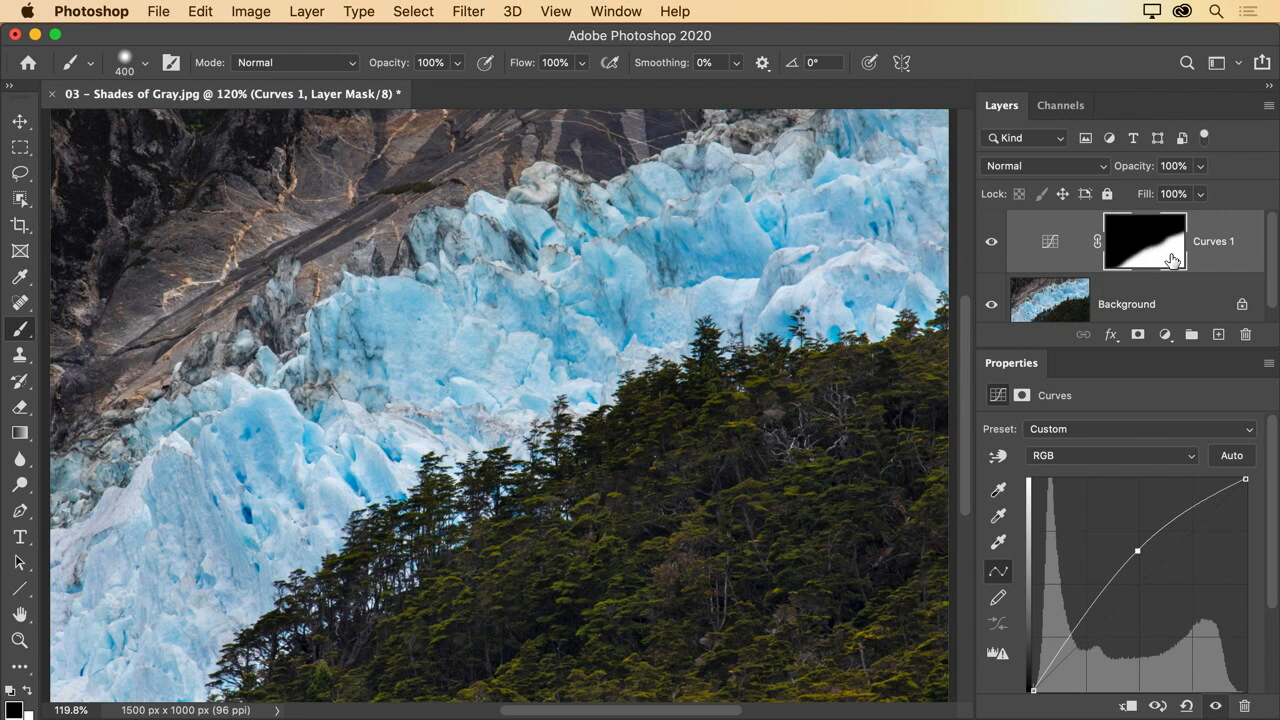
{"action": "mouse_move", "coordinate": [1137, 550]}
{"action": "left_mouse_down"}
{"action": "mouse_move", "coordinate": [1133, 527]}
{"action": "mouse_move", "coordinate": [1143, 594]}
{"action": "mouse_move", "coordinate": [1132, 548]}
{"action": "left_mouse_up"}
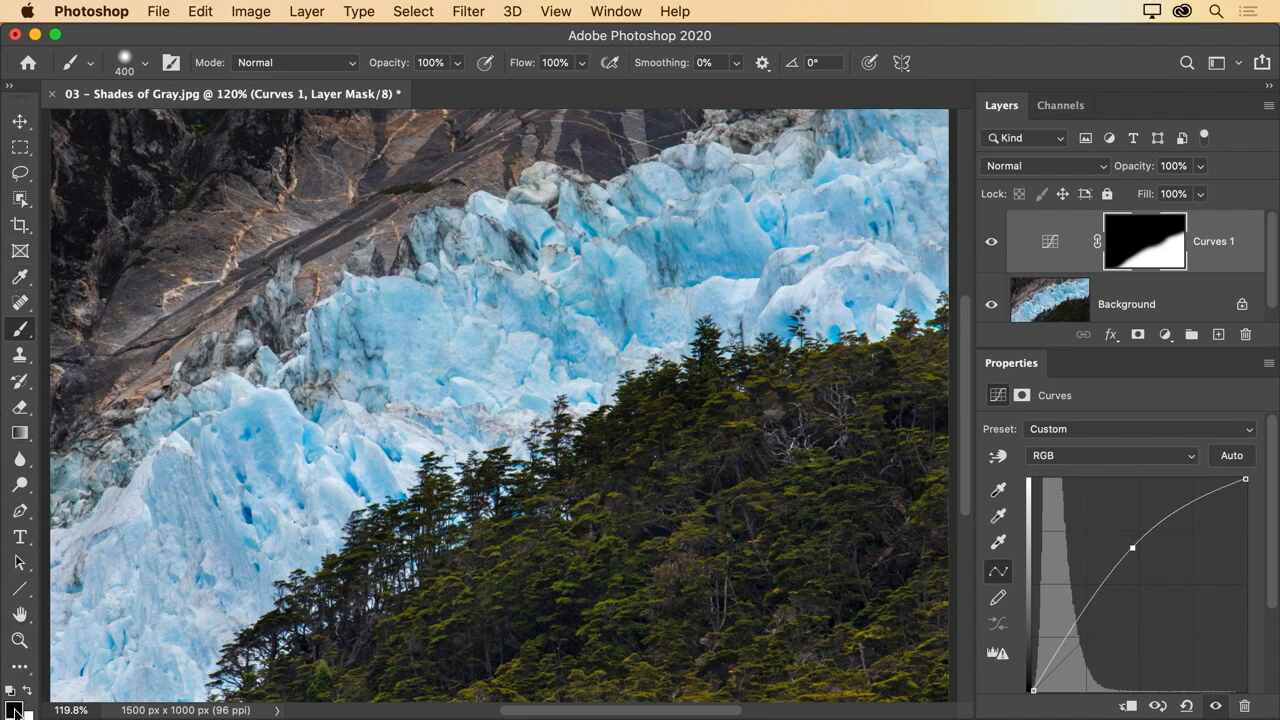
Set the foreground colour to a neutral 50% brightness gray (7f7f7f) and return to the Brush tool.
{"action": "left_click", "coordinate": [15, 712]}
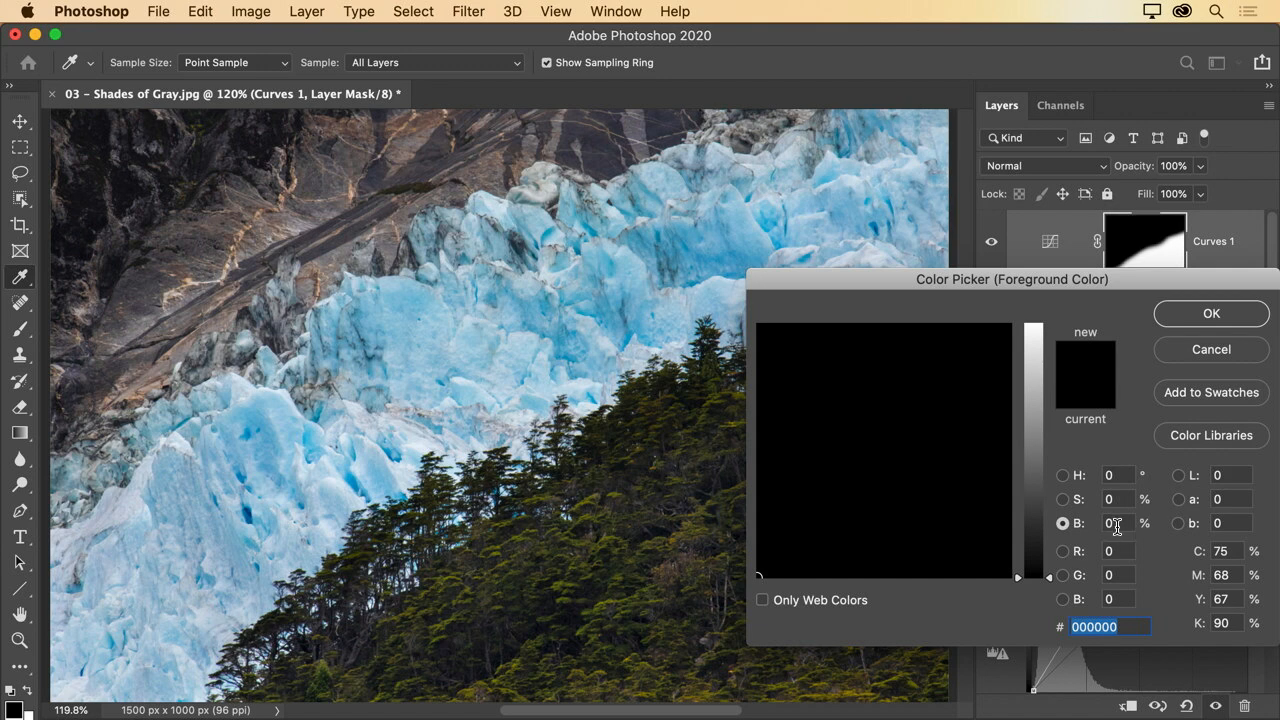
{"action": "left_click_drag", "start_coordinate": [1052, 579], "coordinate": [1055, 303]}
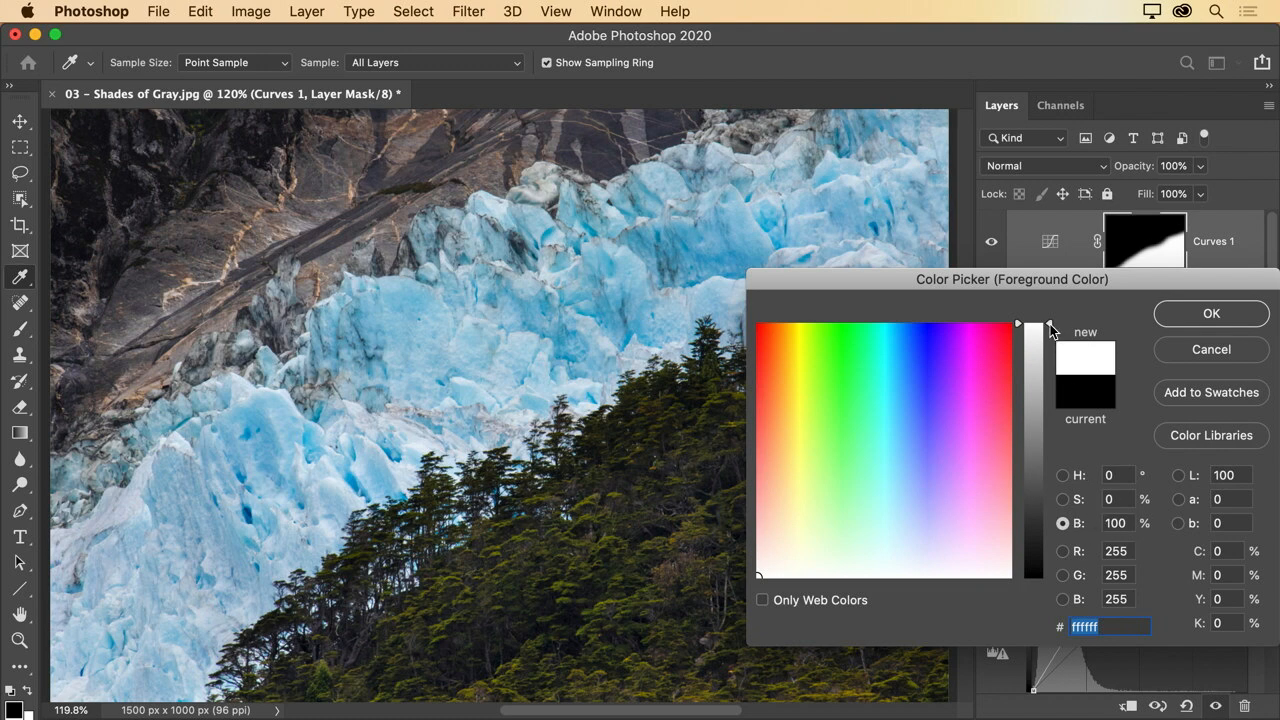
{"action": "left_click_drag", "start_coordinate": [1050, 330], "coordinate": [1052, 456]}
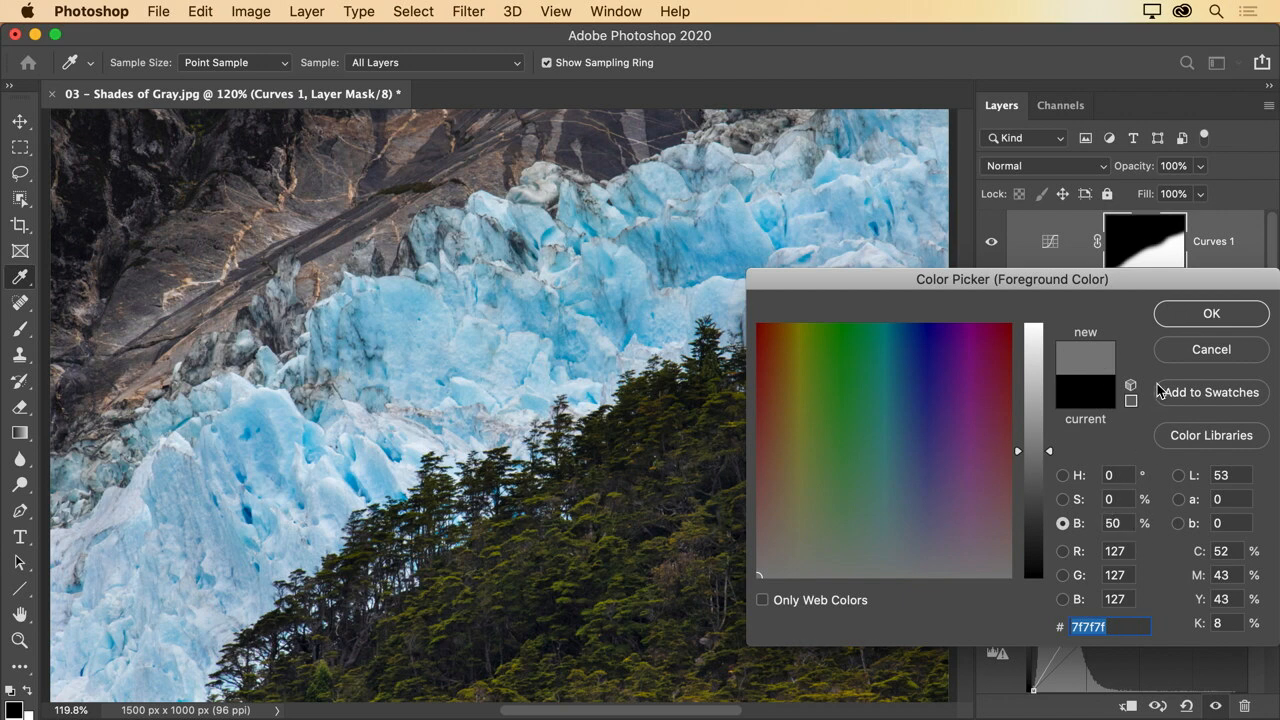
{"action": "left_click", "coordinate": [1212, 314]}
{"action": "key", "text": "b"}
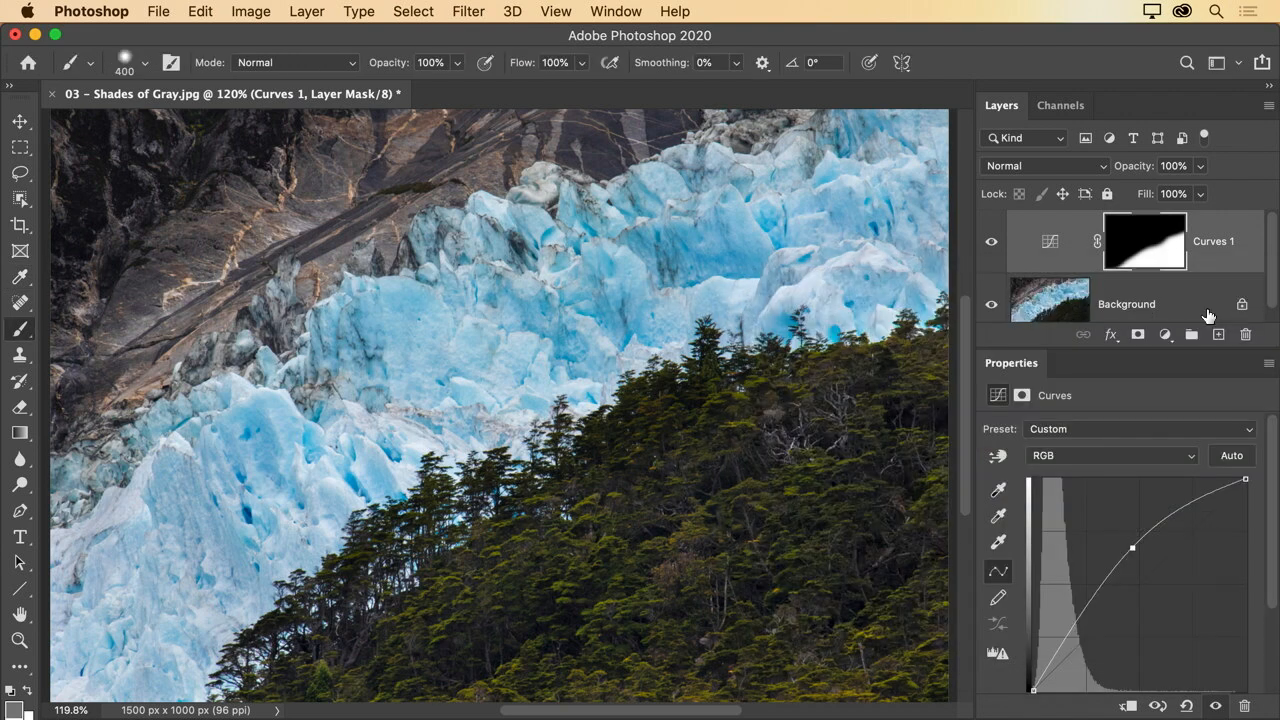
Paint gray on the Curves 1 mask over the upper rock face with a 200-pixel brush, and lower the curve's midtone point.
{"action": "key", "text": "bracketleft"}
{"action": "key", "text": "bracketleft"}
{"action": "mouse_move", "coordinate": [93, 155]}
{"action": "left_mouse_down"}
{"action": "mouse_move", "coordinate": [95, 330]}
{"action": "mouse_move", "coordinate": [190, 260]}
{"action": "mouse_move", "coordinate": [368, 168]}
{"action": "mouse_move", "coordinate": [620, 125]}
{"action": "mouse_move", "coordinate": [118, 182]}
{"action": "left_mouse_up"}
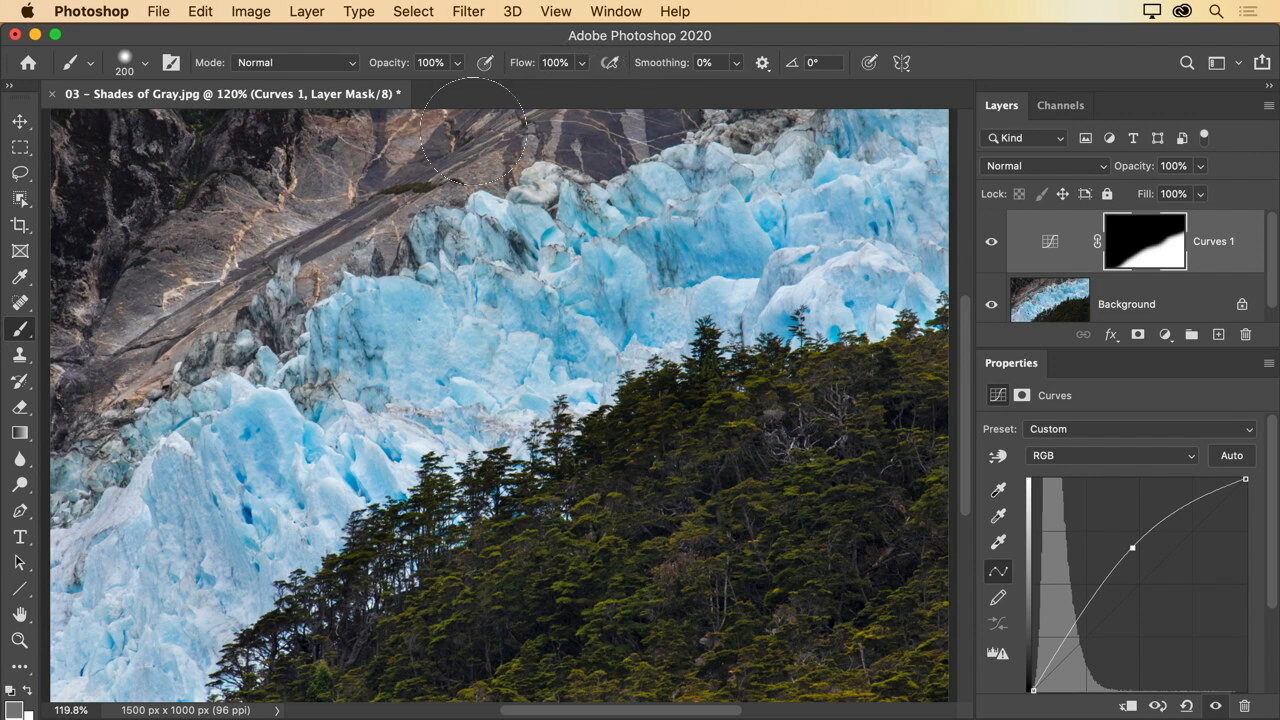
{"action": "mouse_move", "coordinate": [118, 163]}
{"action": "left_mouse_down"}
{"action": "mouse_move", "coordinate": [192, 270]}
{"action": "mouse_move", "coordinate": [235, 222]}
{"action": "mouse_move", "coordinate": [432, 155]}
{"action": "left_mouse_up"}
{"action": "mouse_move", "coordinate": [1132, 547]}
{"action": "left_mouse_down"}
{"action": "mouse_move", "coordinate": [1146, 606]}
{"action": "mouse_move", "coordinate": [1112, 523]}
{"action": "mouse_move", "coordinate": [1134, 609]}
{"action": "mouse_move", "coordinate": [1117, 563]}
{"action": "mouse_move", "coordinate": [1120, 580]}
{"action": "left_mouse_up"}
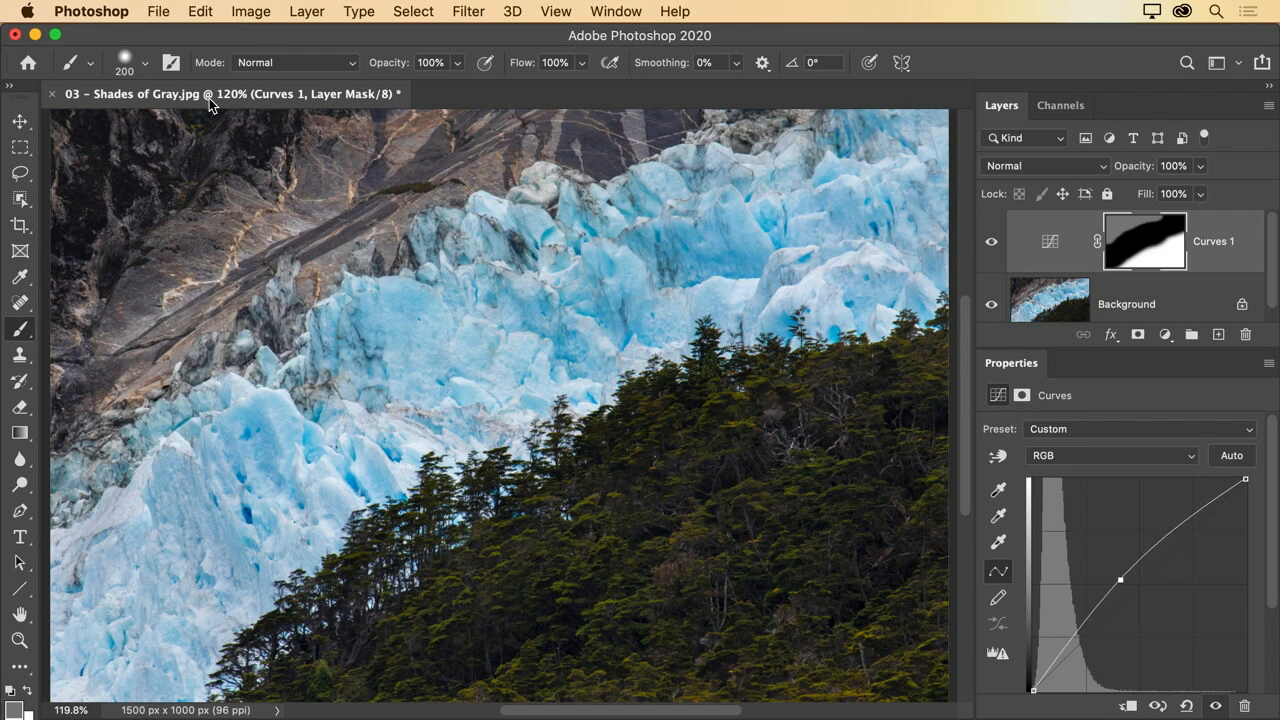
Close the glacier document without saving and open 04 - Start with Simple Selection.jpg.
{"action": "left_click", "coordinate": [53, 95]}
{"action": "left_click", "coordinate": [557, 282]}
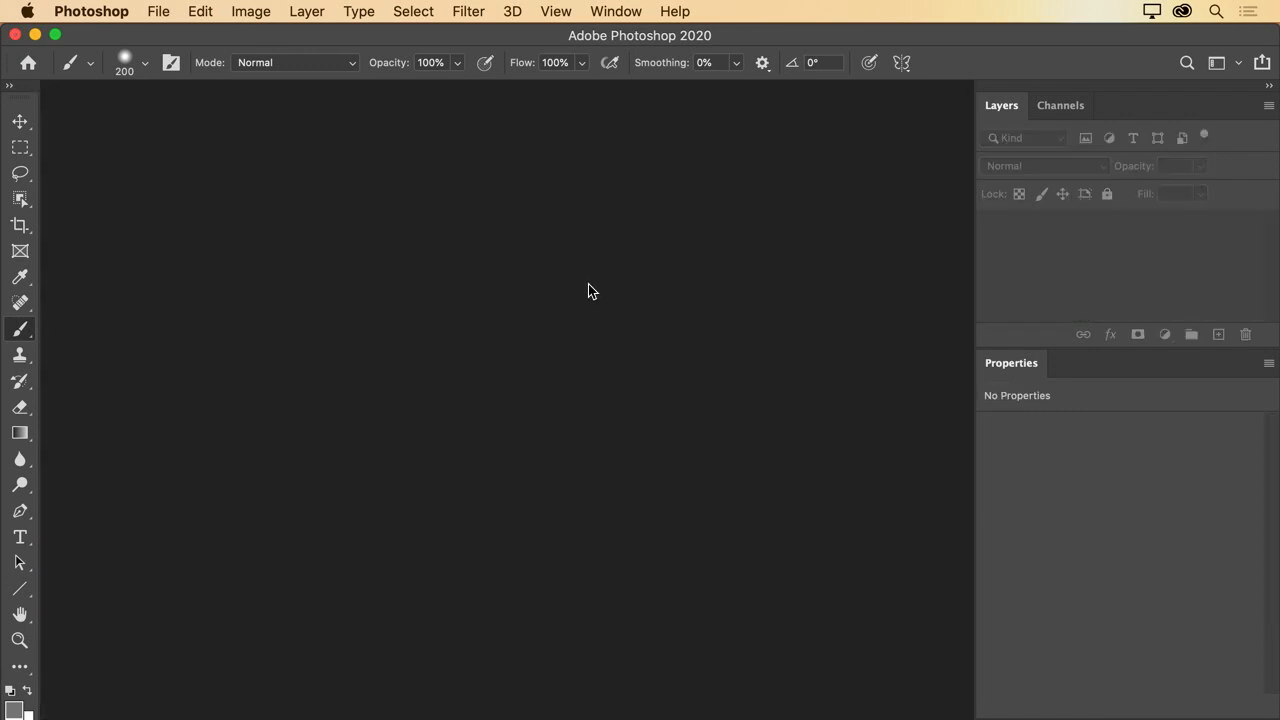
{"action": "double_click", "coordinate": [588, 290]}
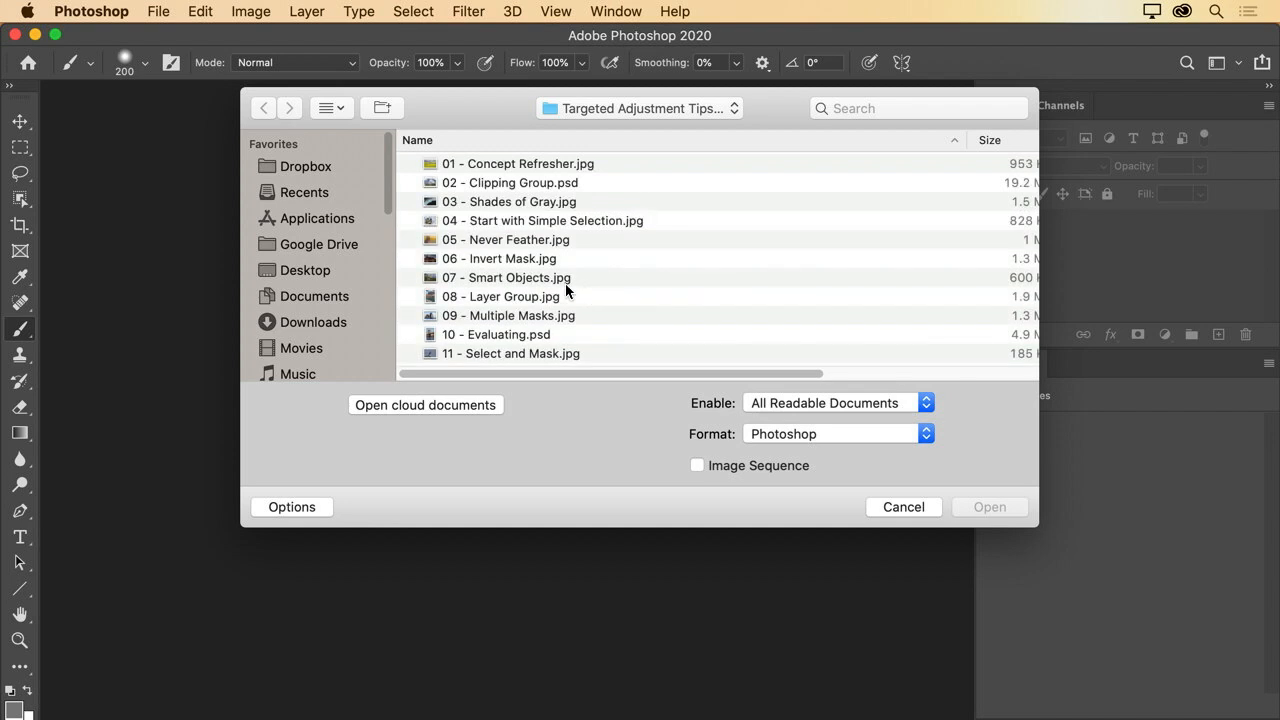
{"action": "double_click", "coordinate": [494, 227]}
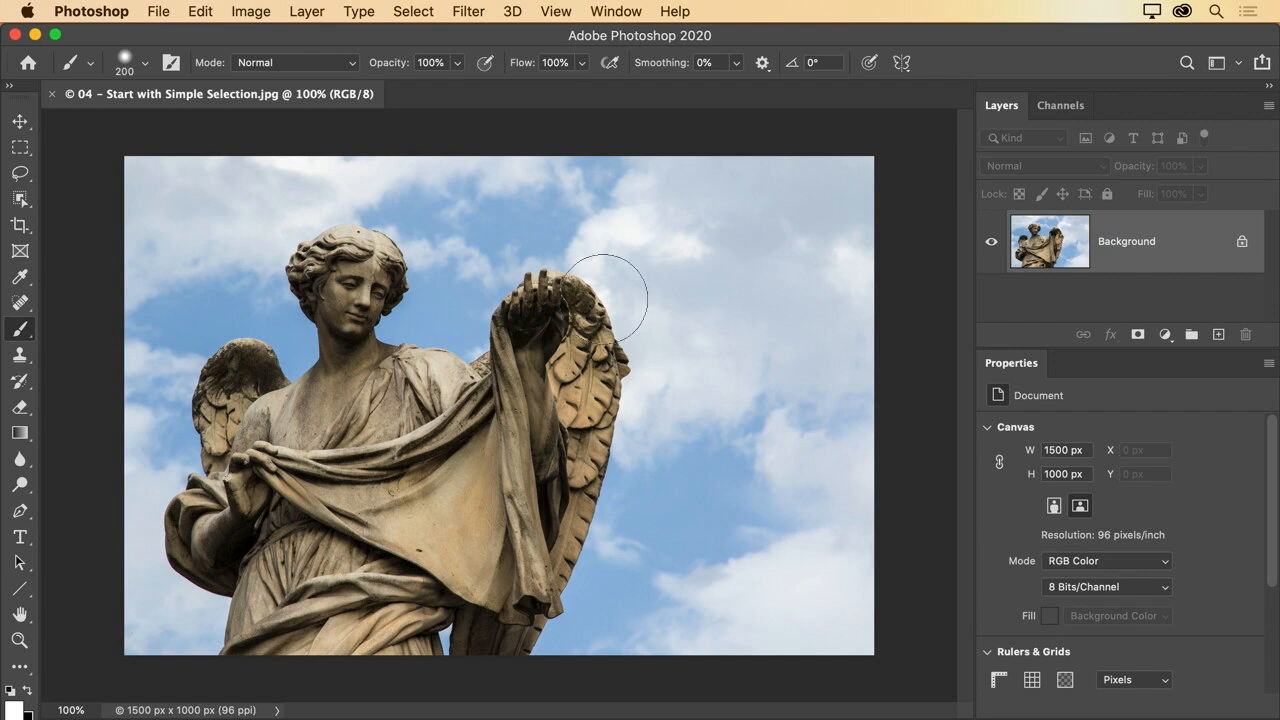
Select the angel statue with the Object Selection Tool in Rectangle mode, enclosing the whole figure.
{"action": "left_click", "coordinate": [20, 200]}
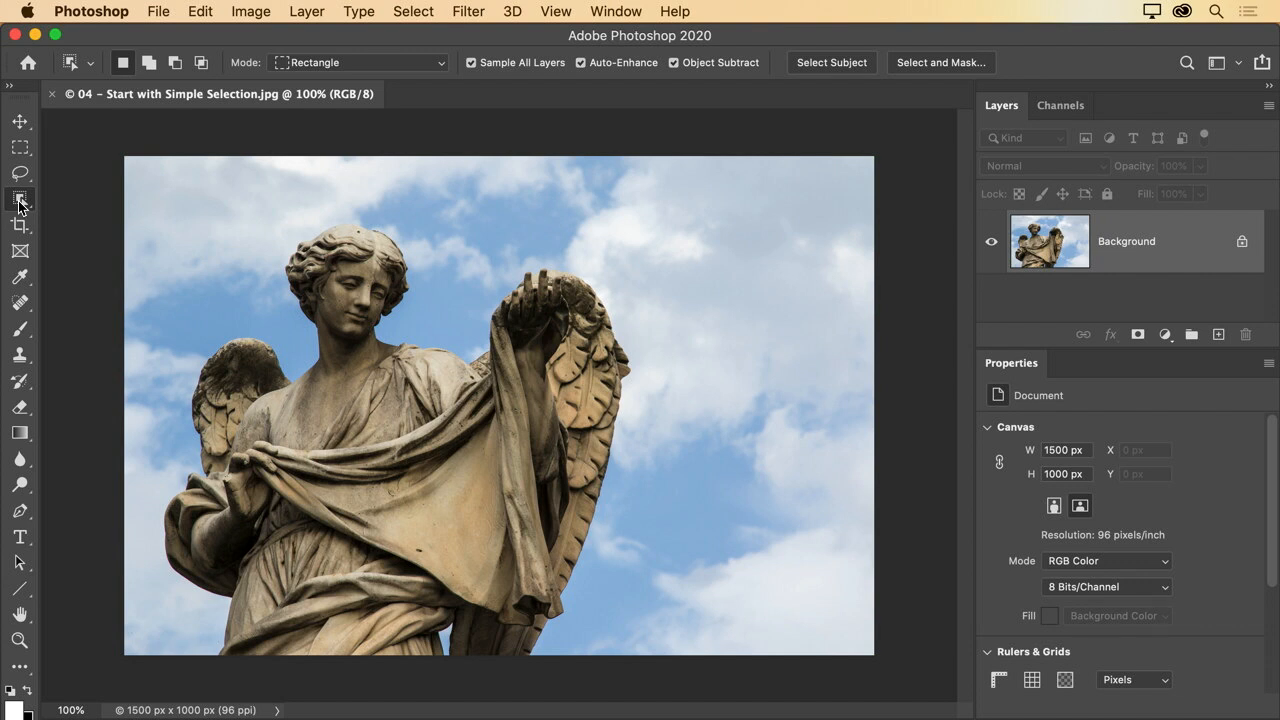
{"action": "left_click", "coordinate": [20, 200]}
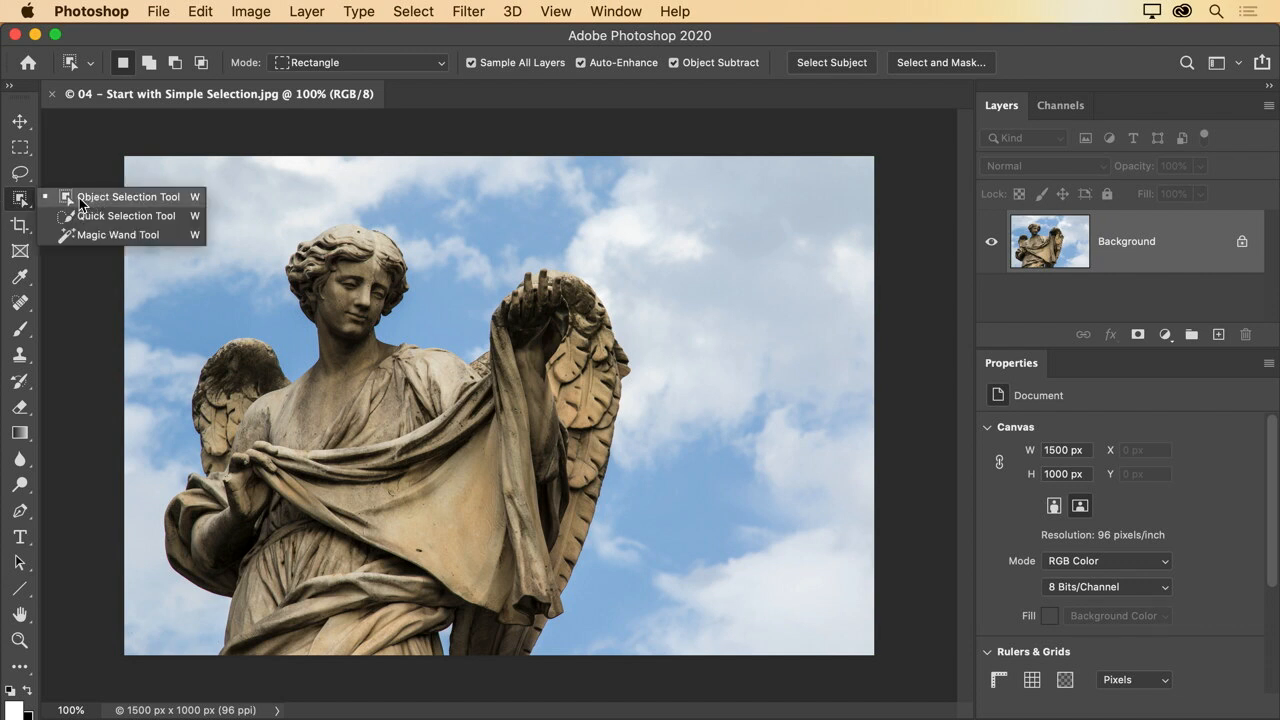
{"action": "left_click", "coordinate": [80, 198]}
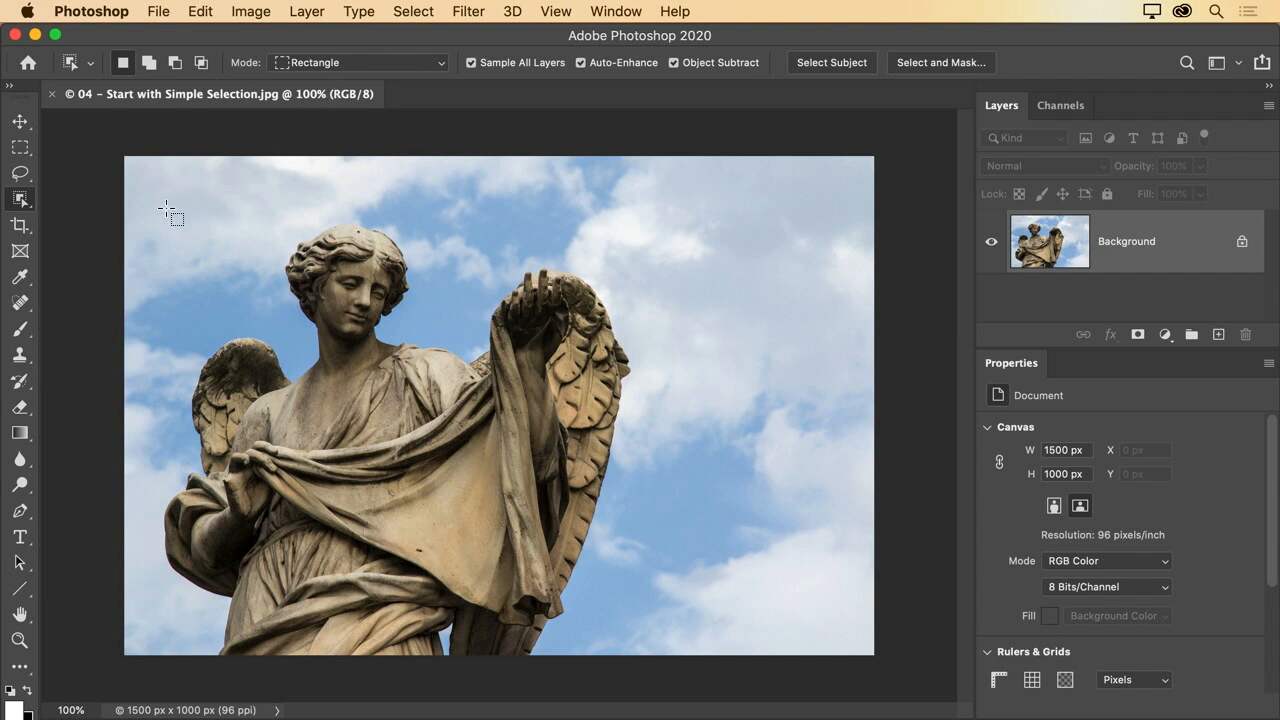
{"action": "left_click_drag", "start_coordinate": [150, 201], "coordinate": [640, 684]}
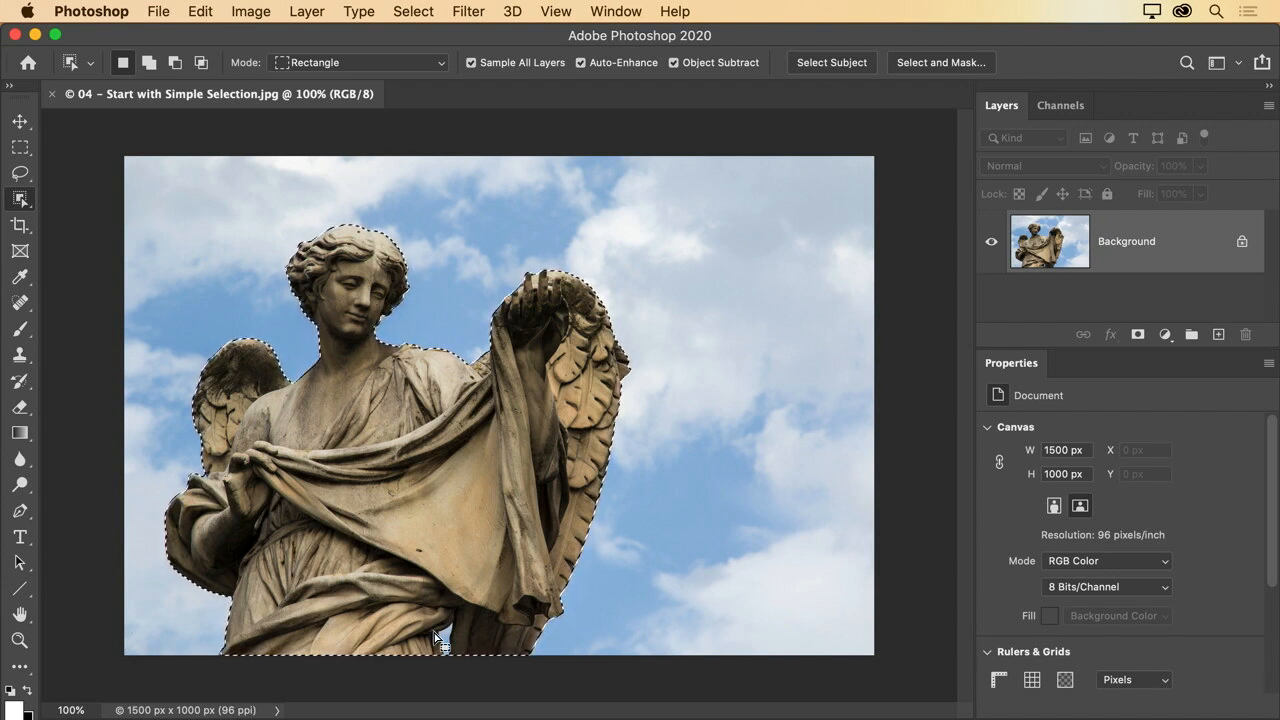
Subtract the small sky gap in the statue's lower drapery from the selection, using Object Selection in Rectangle mode followed by Lasso mode.
{"action": "key", "text": "alt"}
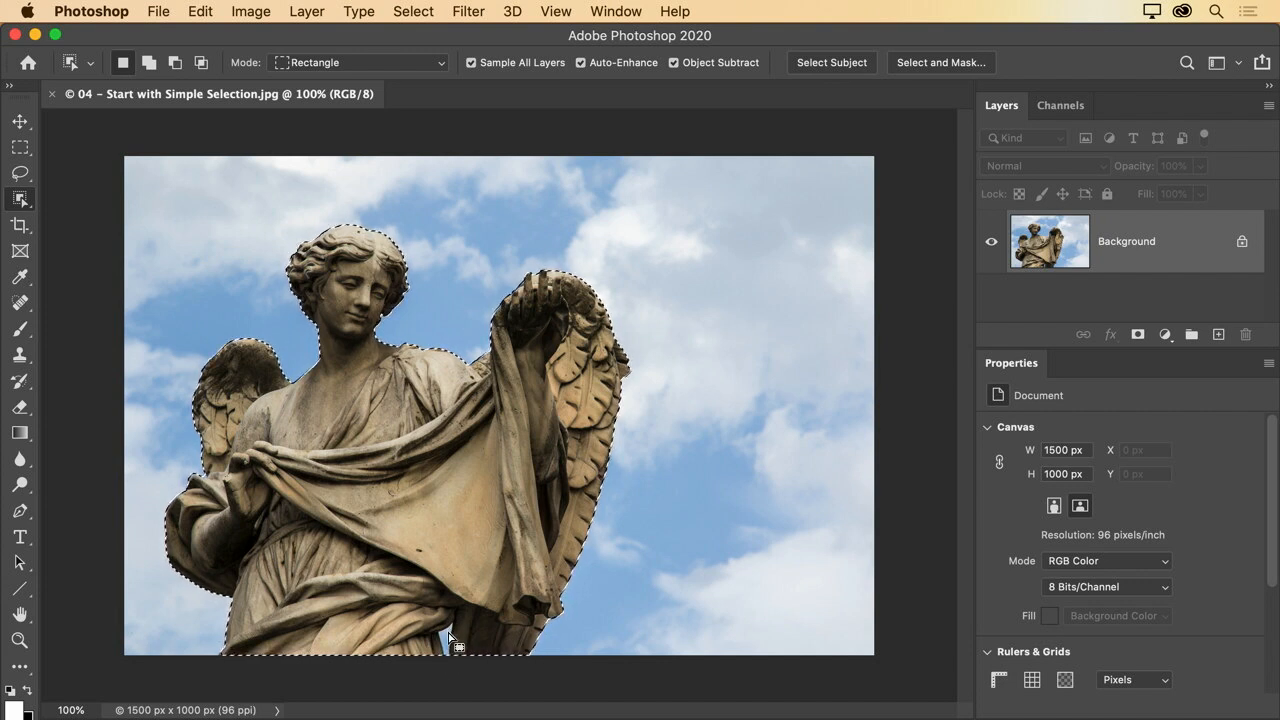
{"action": "key", "text": "alt"}
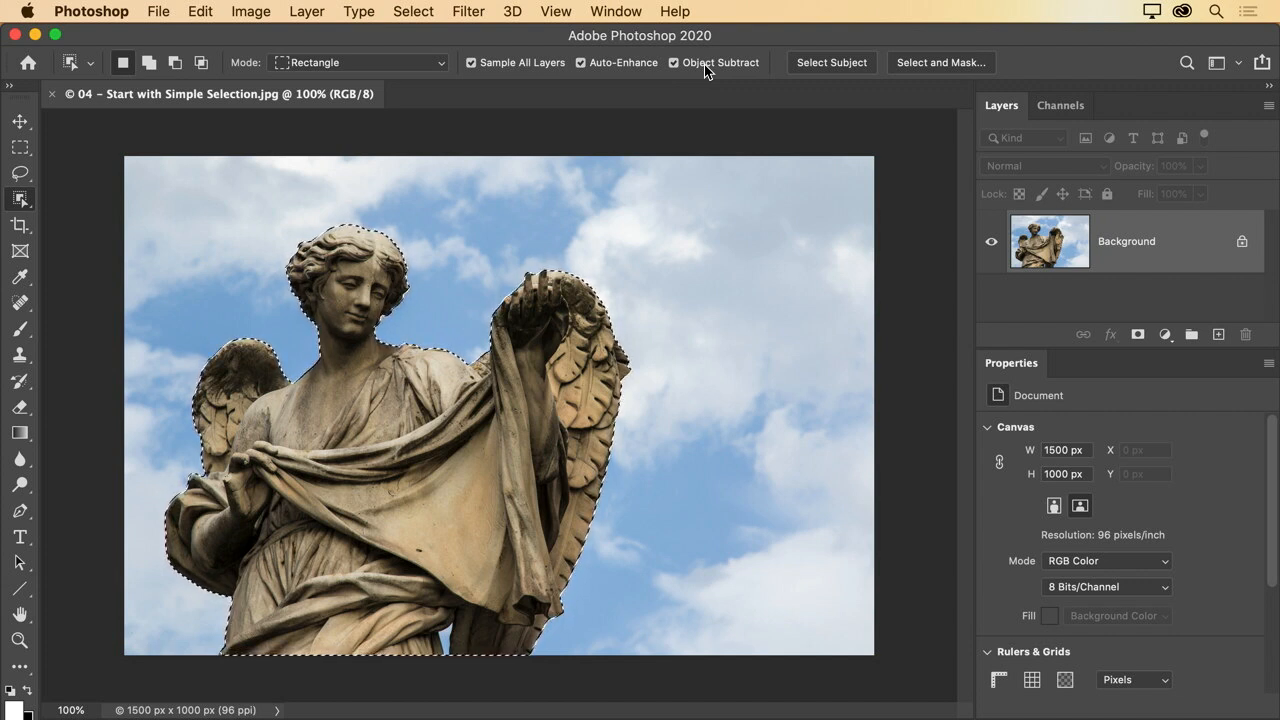
{"action": "key", "text": "alt"}
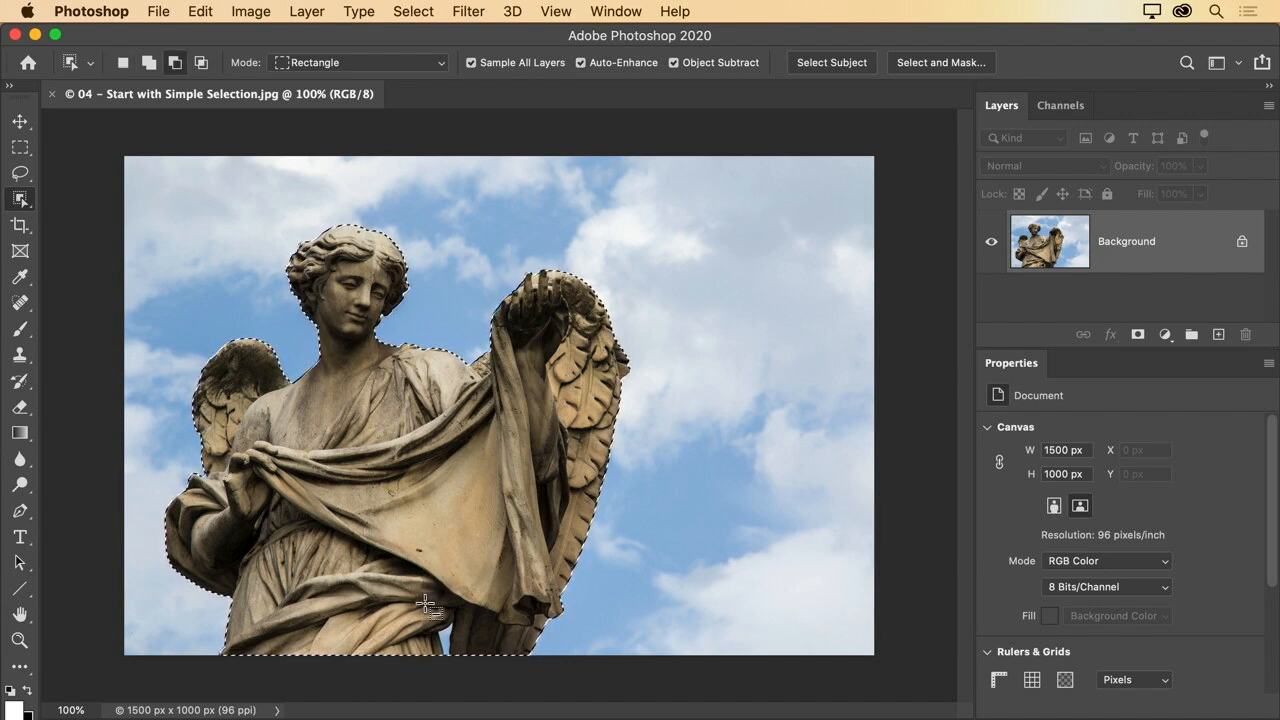
{"action": "left_click_drag", "start_coordinate": [421, 602], "coordinate": [458, 668]}
{"action": "left_click", "coordinate": [330, 62]}
{"action": "left_click", "coordinate": [312, 81]}
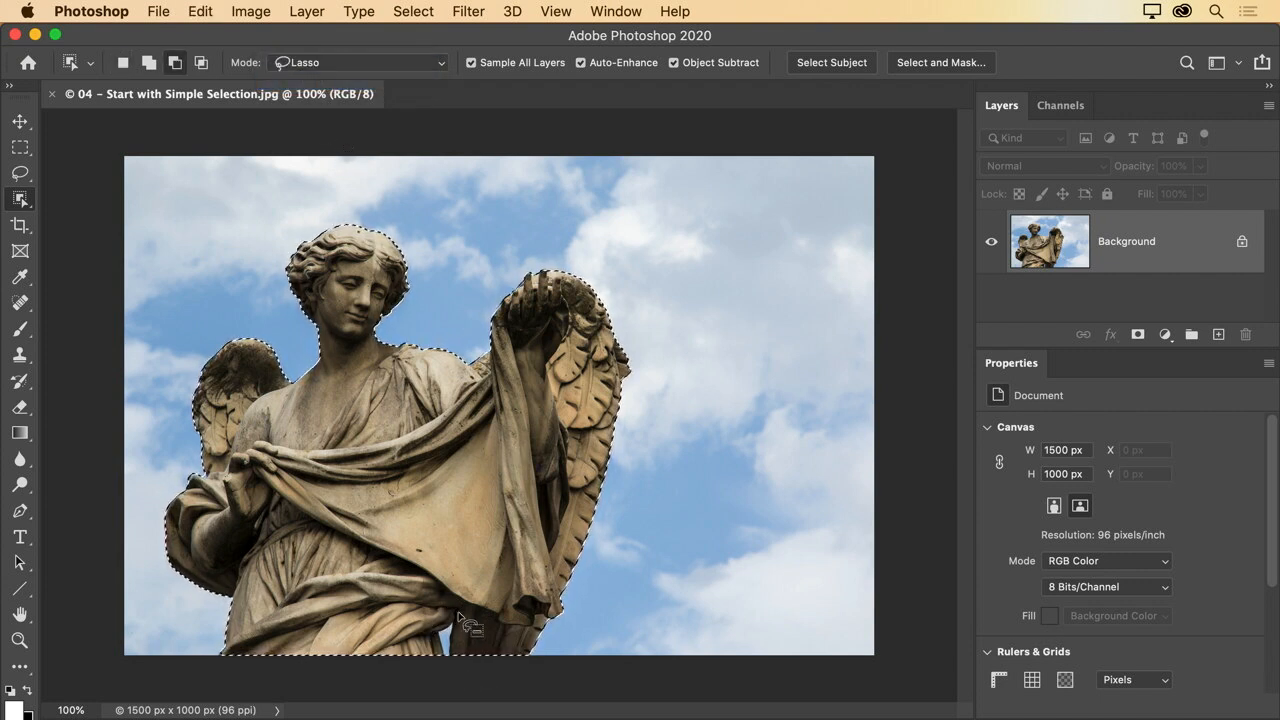
{"action": "mouse_move", "coordinate": [452, 612]}
{"action": "left_mouse_down"}
{"action": "mouse_move", "coordinate": [437, 665]}
{"action": "mouse_move", "coordinate": [428, 637]}
{"action": "mouse_move", "coordinate": [452, 612]}
{"action": "left_mouse_up"}
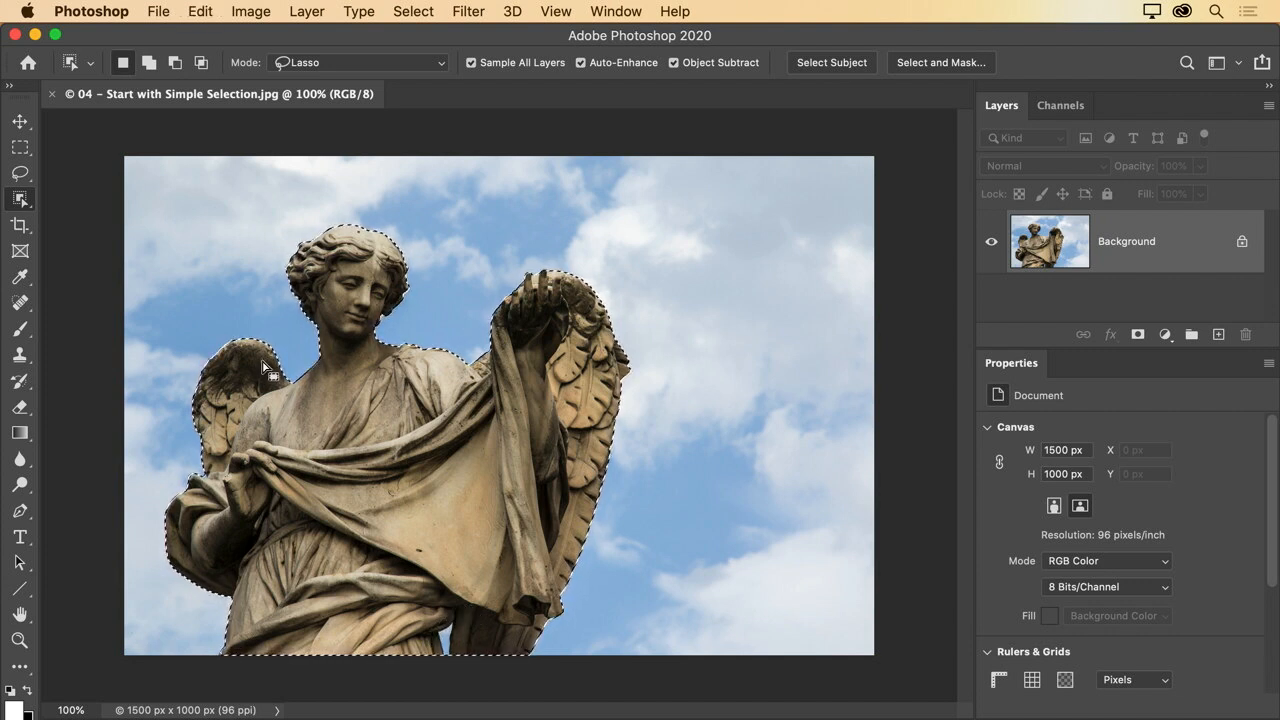
Subtract the small sky gap in the statue's lower drapery from the selection with the Quick Selection Tool.
{"action": "right_click", "coordinate": [20, 199]}
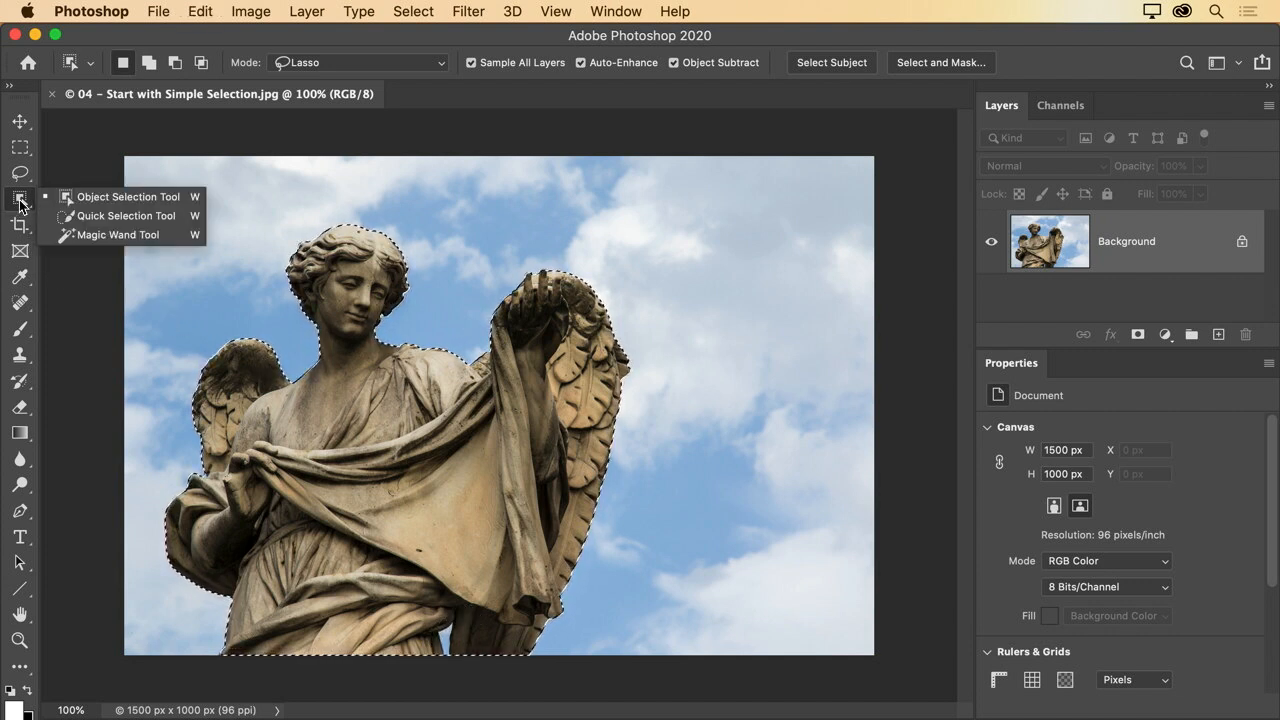
{"action": "left_click", "coordinate": [76, 215]}
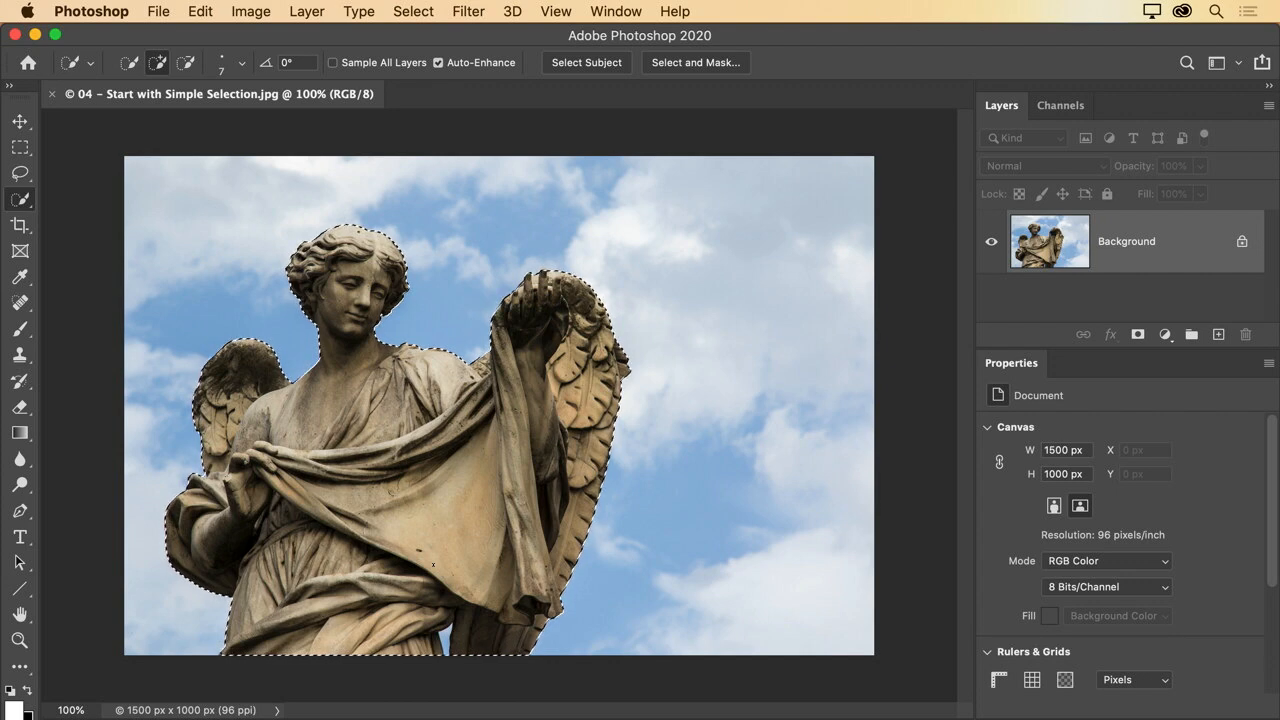
{"action": "left_click_drag", "start_coordinate": [445, 636], "coordinate": [517, 491]}
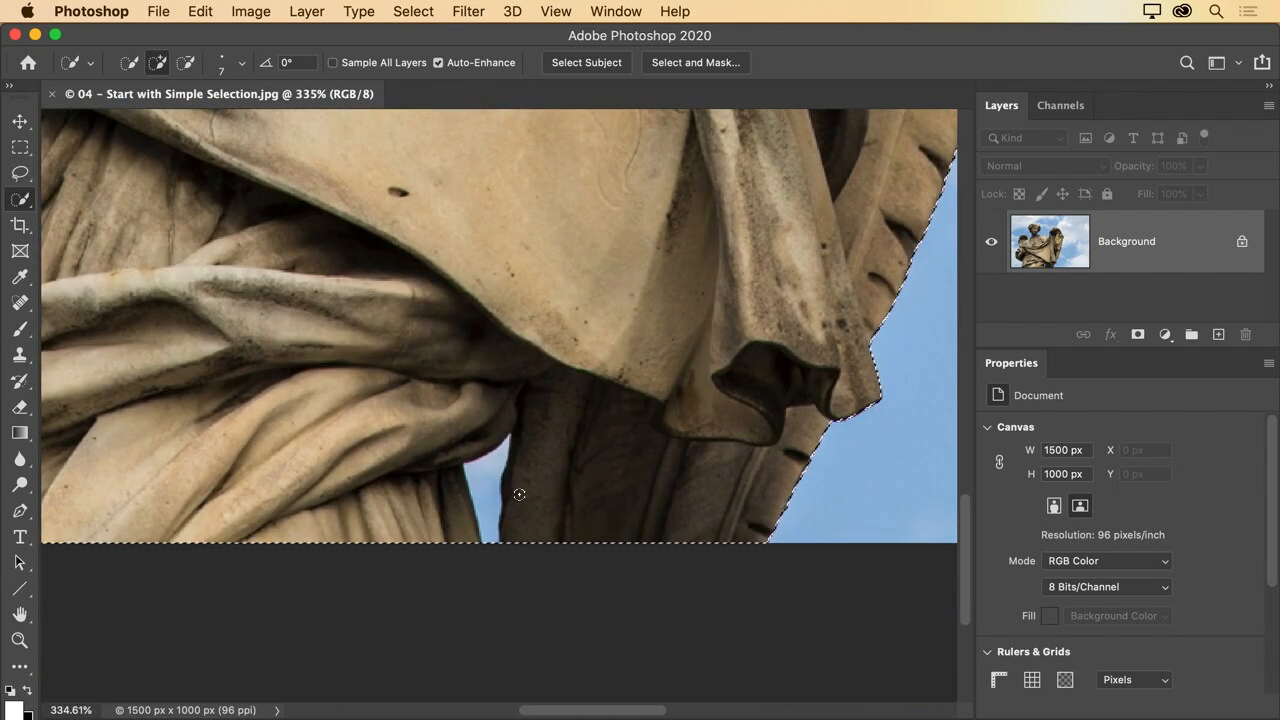
{"action": "key", "text": "alt"}
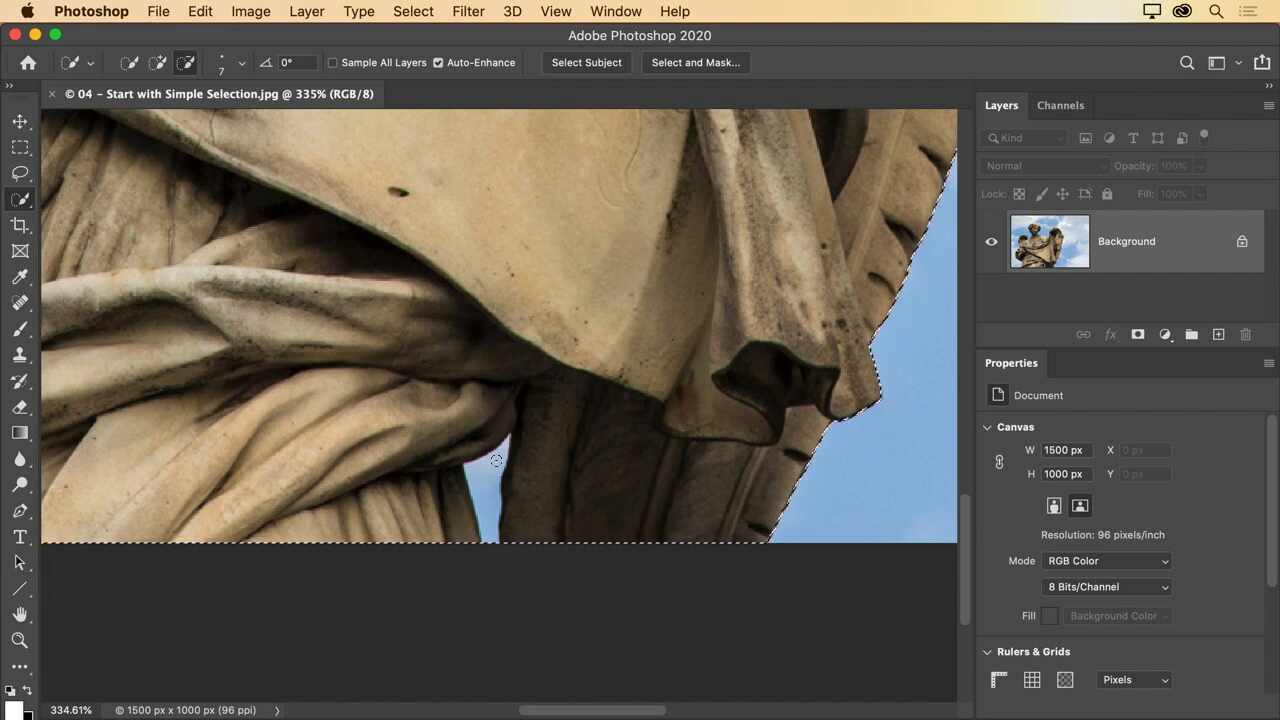
{"action": "left_click_drag", "start_coordinate": [496, 460], "coordinate": [491, 484]}
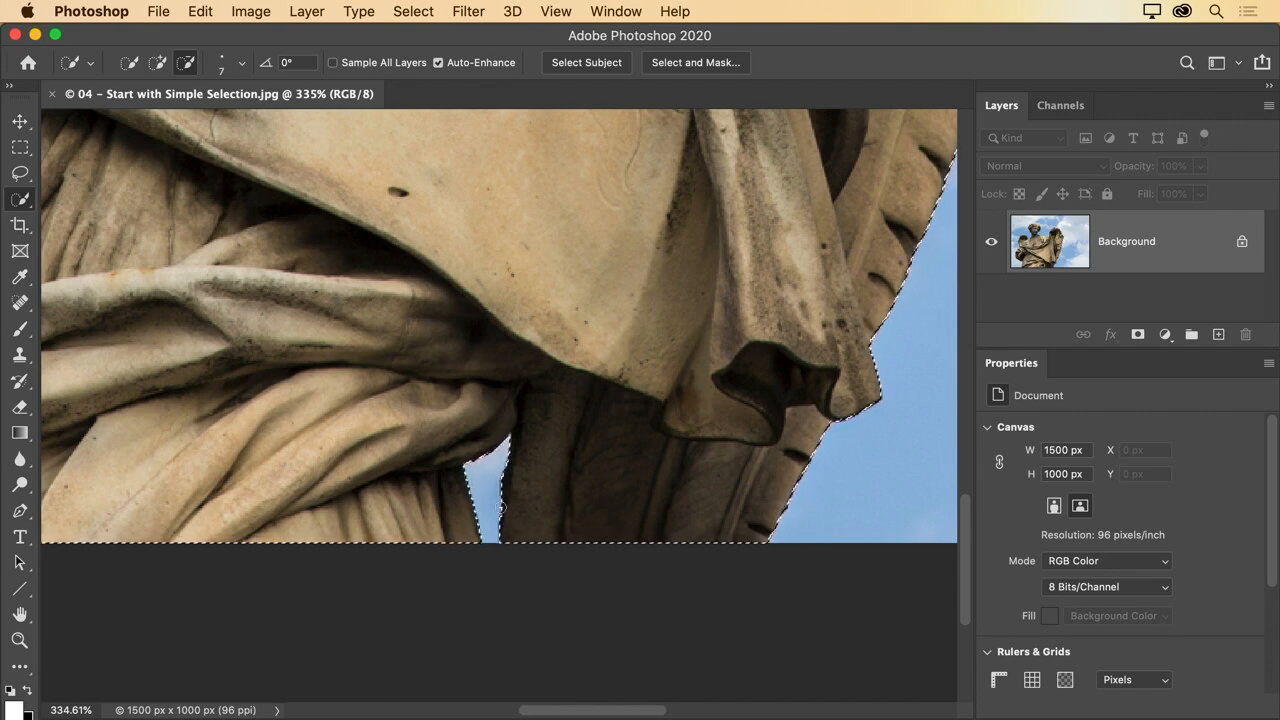
{"action": "key", "text": "super+0"}
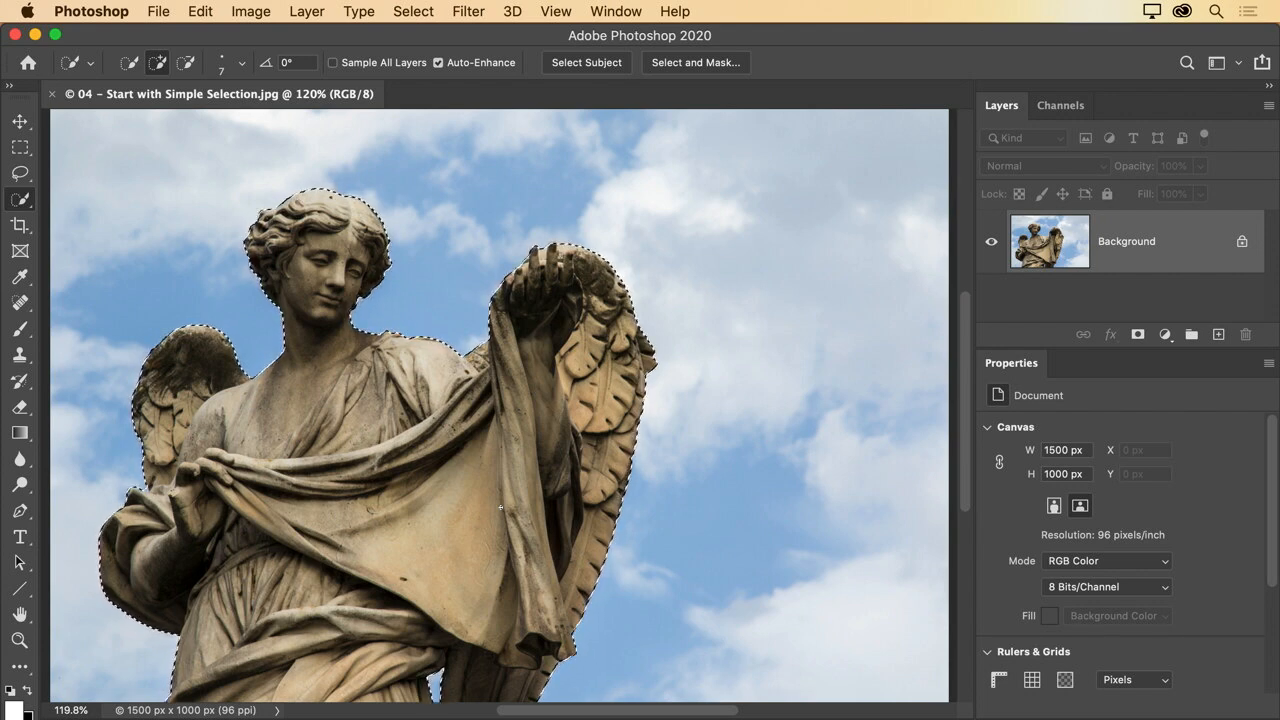
{"action": "key", "text": "super+1"}
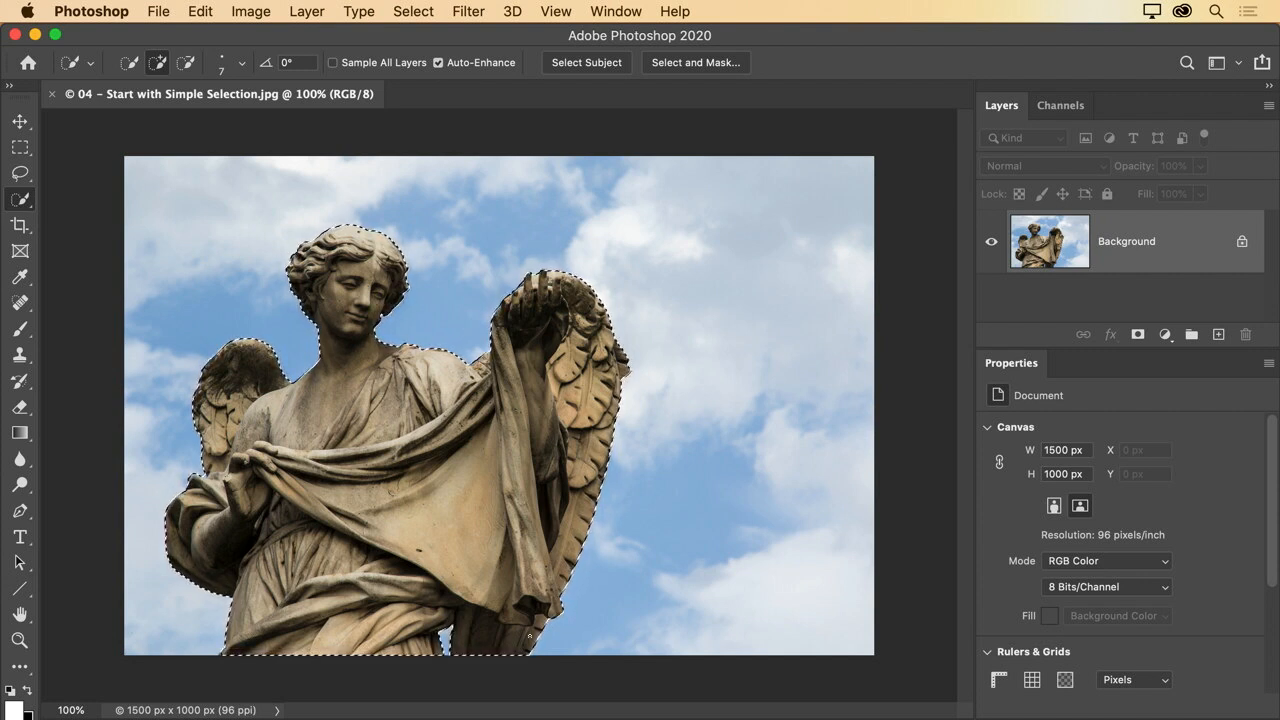
Invert the selection to the sky and darken it by lowering the midtones in a new Curves adjustment layer.
{"action": "left_click", "coordinate": [434, 10]}
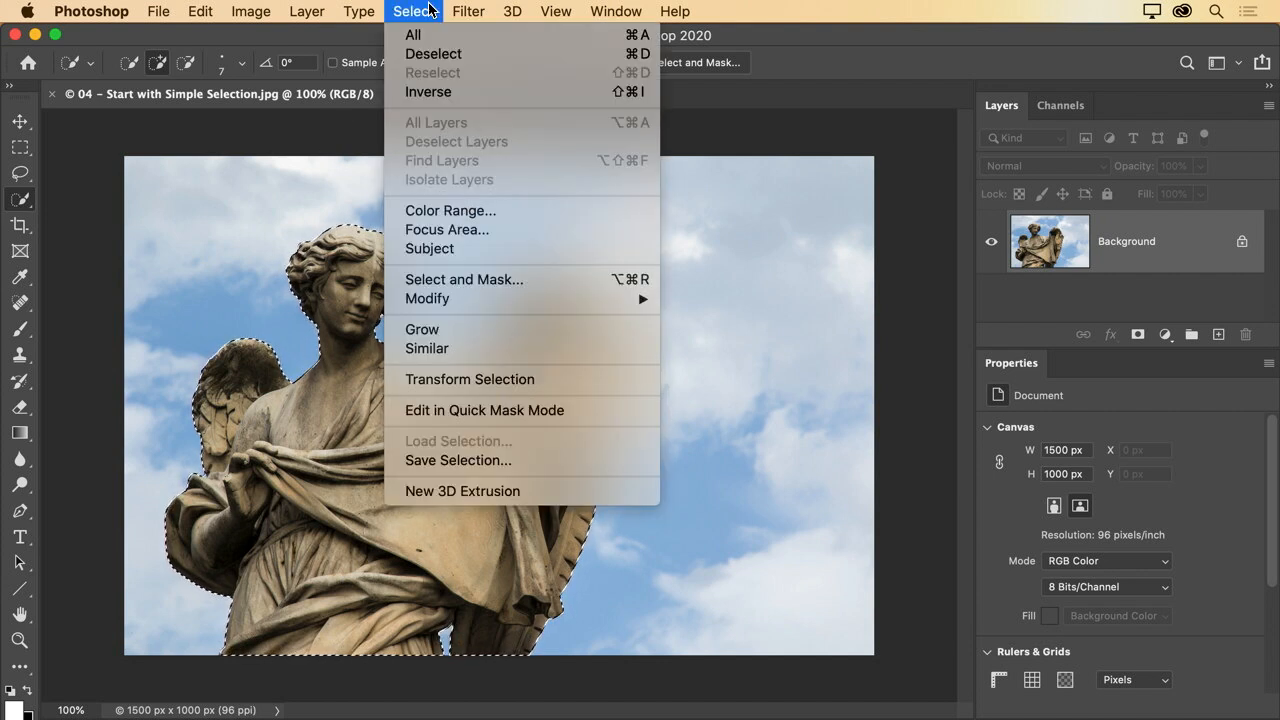
{"action": "left_click", "coordinate": [618, 98]}
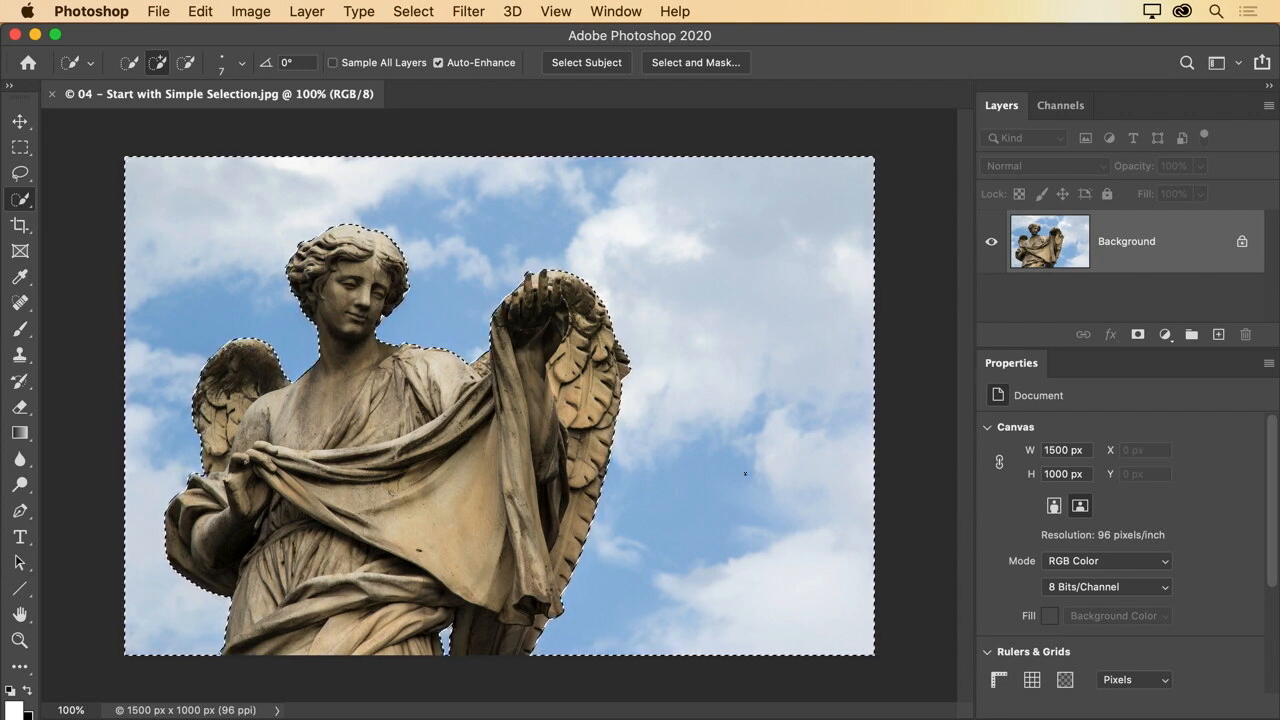
{"action": "left_click", "coordinate": [1163, 336]}
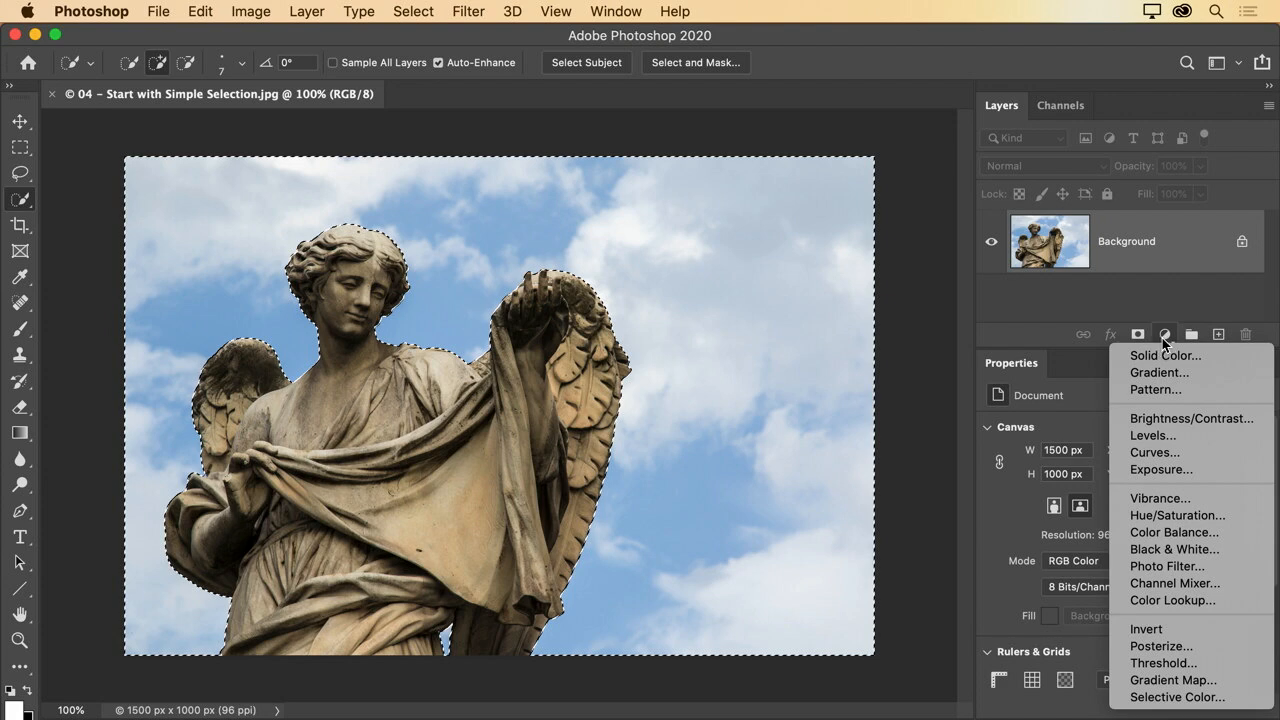
{"action": "left_click", "coordinate": [1172, 451]}
{"action": "left_click_drag", "start_coordinate": [1135, 585], "coordinate": [1185, 639]}
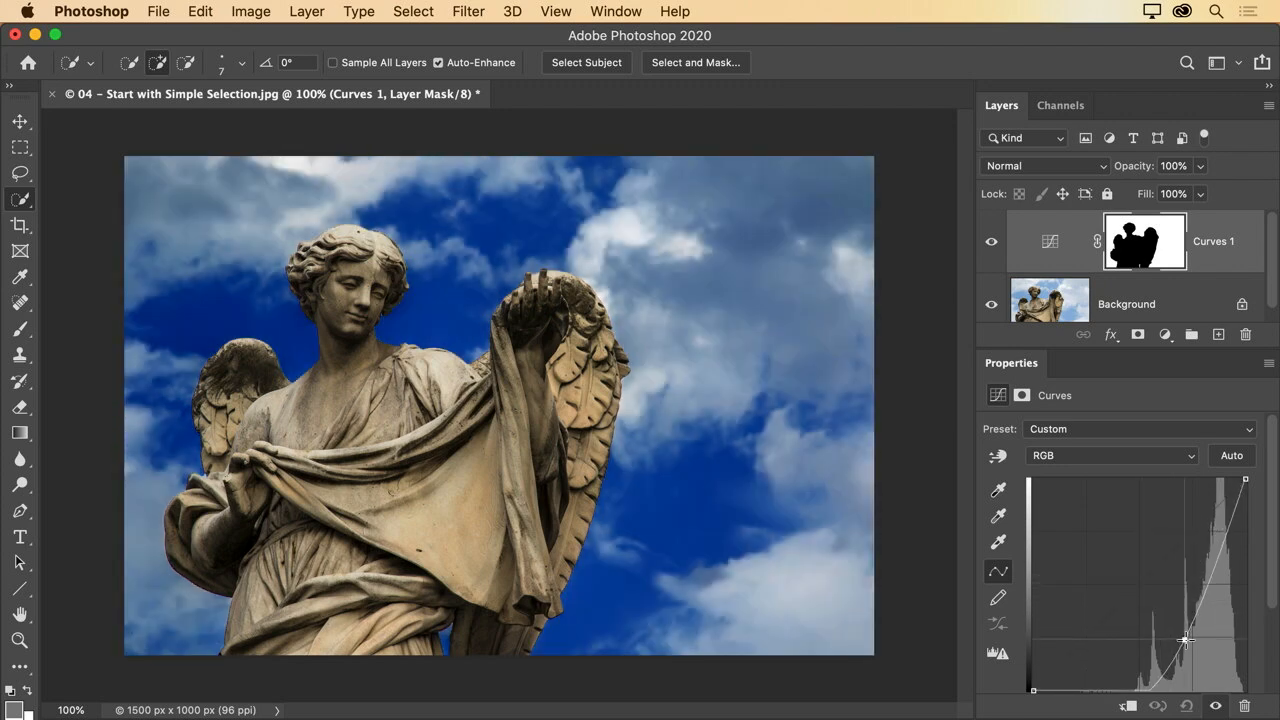
{"action": "mouse_move", "coordinate": [1185, 639]}
{"action": "left_mouse_down"}
{"action": "mouse_move", "coordinate": [1131, 537]}
{"action": "mouse_move", "coordinate": [1169, 620]}
{"action": "left_mouse_up"}
{"action": "left_click_drag", "start_coordinate": [1149, 581], "coordinate": [1168, 630]}
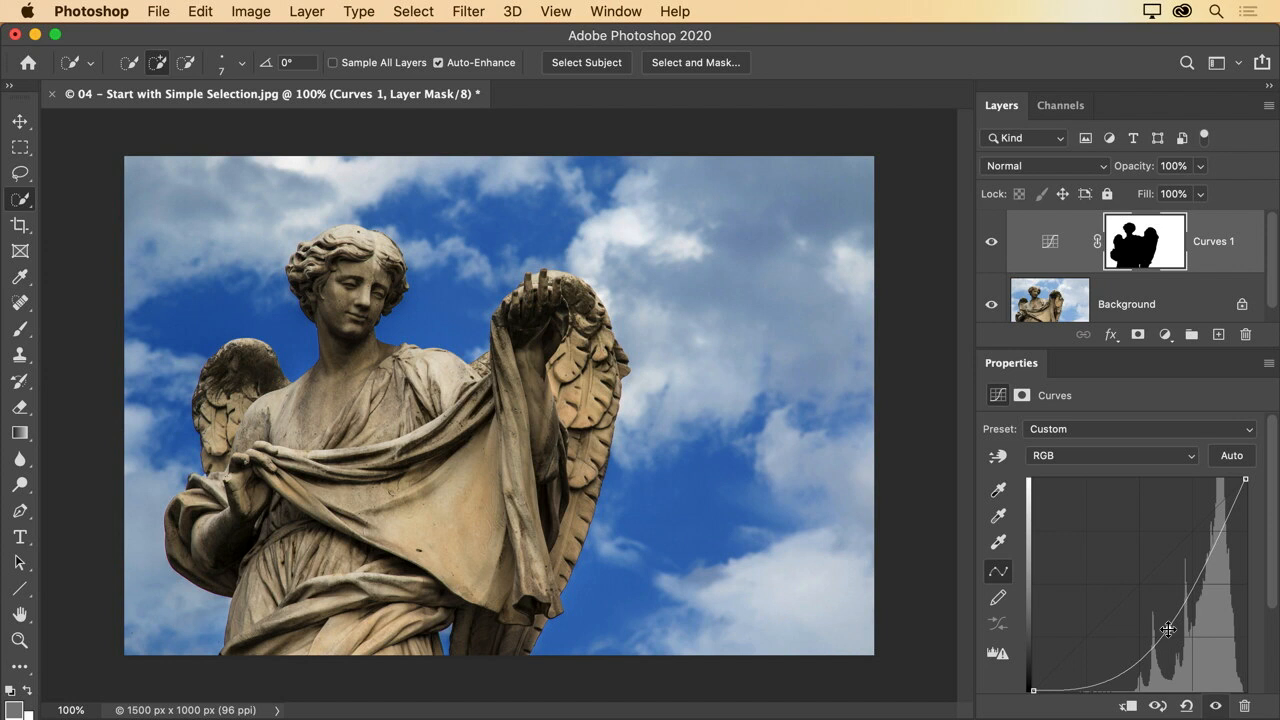
Close the statue document without saving and open 05 - Never Feather.jpg.
{"action": "left_click", "coordinate": [52, 94]}
{"action": "left_click", "coordinate": [562, 280]}
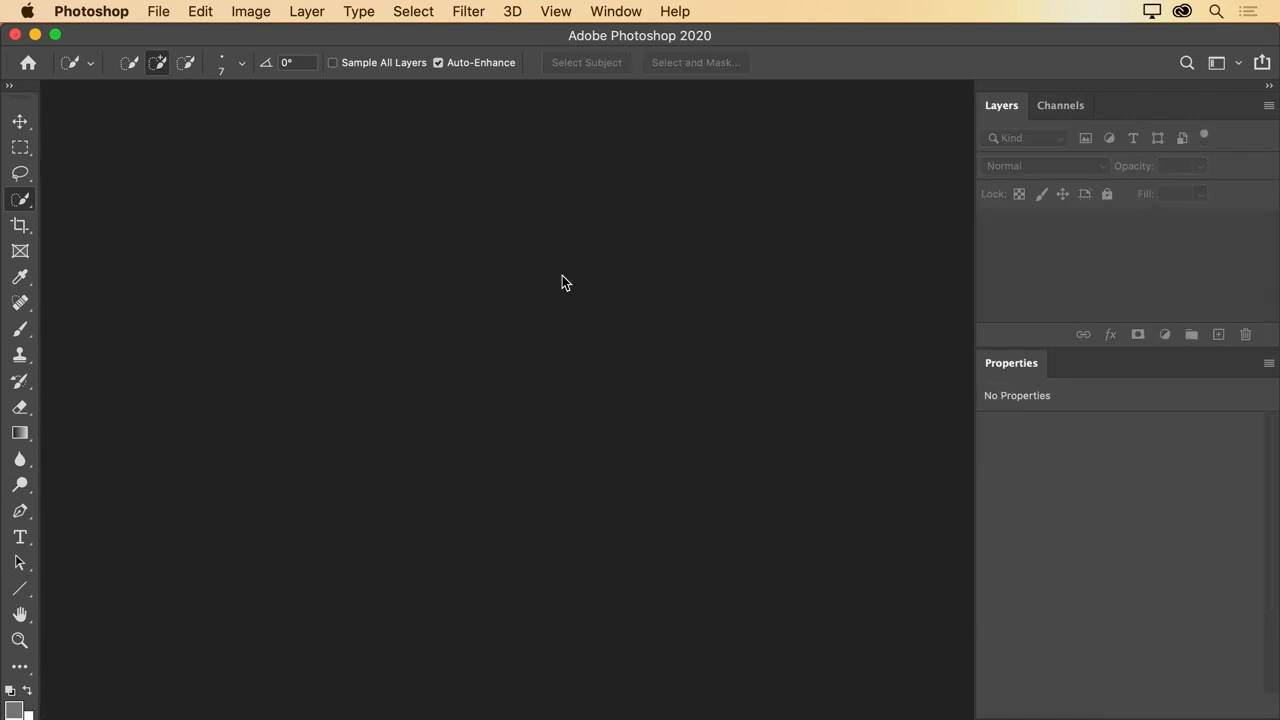
{"action": "key", "text": "super+o"}
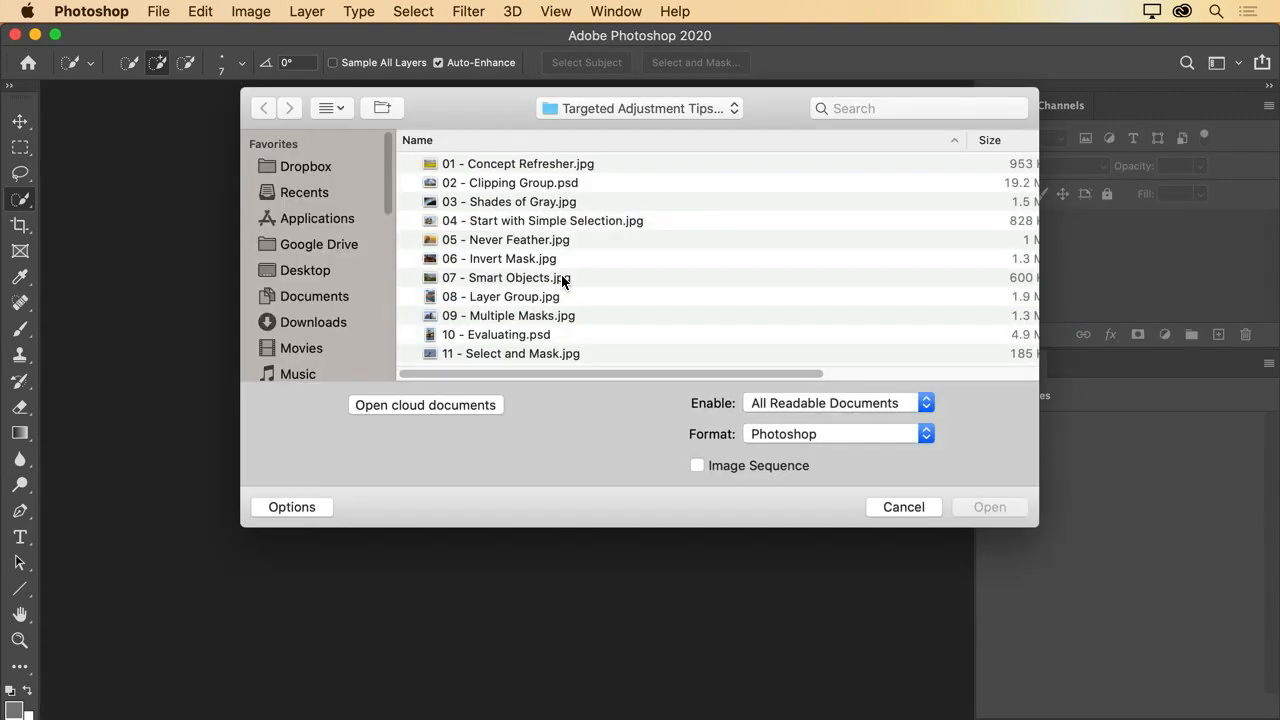
{"action": "double_click", "coordinate": [525, 240]}
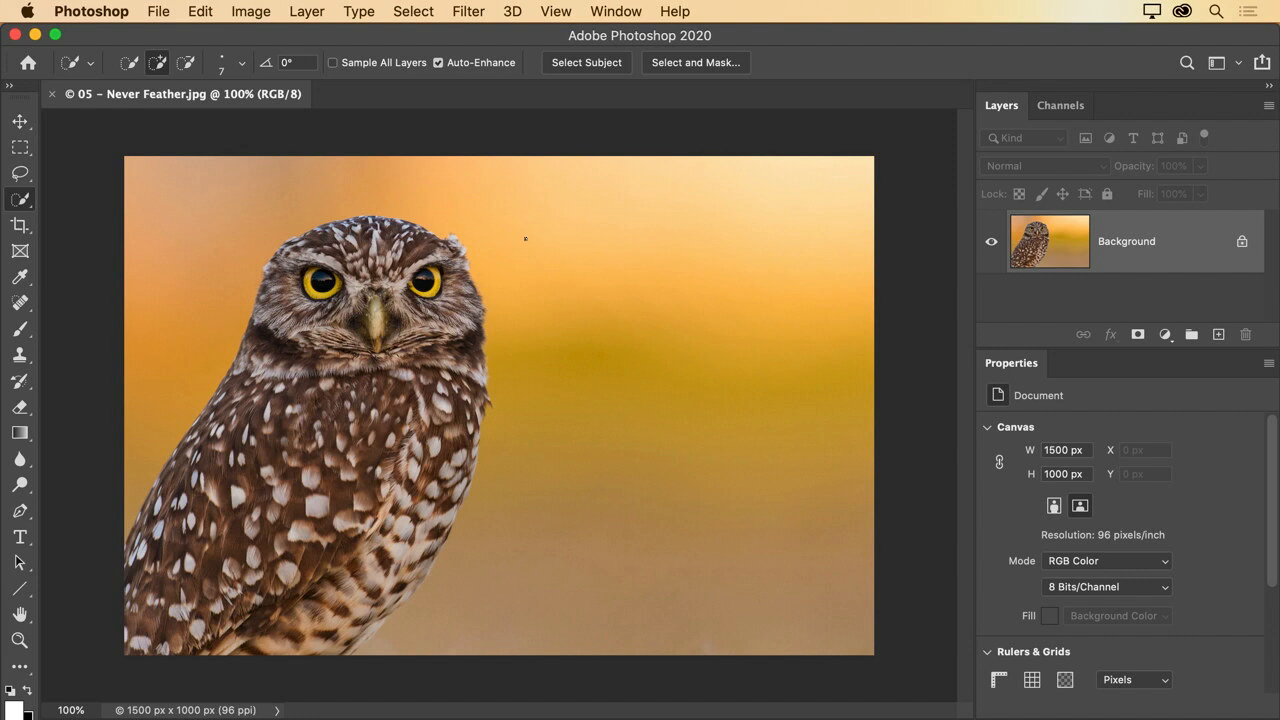
Select the background around the owl with a 60-pixel Quick Selection brush, and clean up the selection along the owl's outline.
{"action": "key", "text": "bracketright"}
{"action": "key", "text": "bracketright"}
{"action": "key", "text": "bracketright"}
{"action": "key", "text": "bracketright"}
{"action": "key", "text": "bracketright"}
{"action": "key", "text": "bracketright"}
{"action": "key", "text": "bracketright"}
{"action": "mouse_move", "coordinate": [166, 285]}
{"action": "left_mouse_down"}
{"action": "mouse_move", "coordinate": [203, 230]}
{"action": "mouse_move", "coordinate": [302, 179]}
{"action": "mouse_move", "coordinate": [473, 168]}
{"action": "mouse_move", "coordinate": [683, 205]}
{"action": "mouse_move", "coordinate": [749, 312]}
{"action": "mouse_move", "coordinate": [766, 426]}
{"action": "left_mouse_up"}
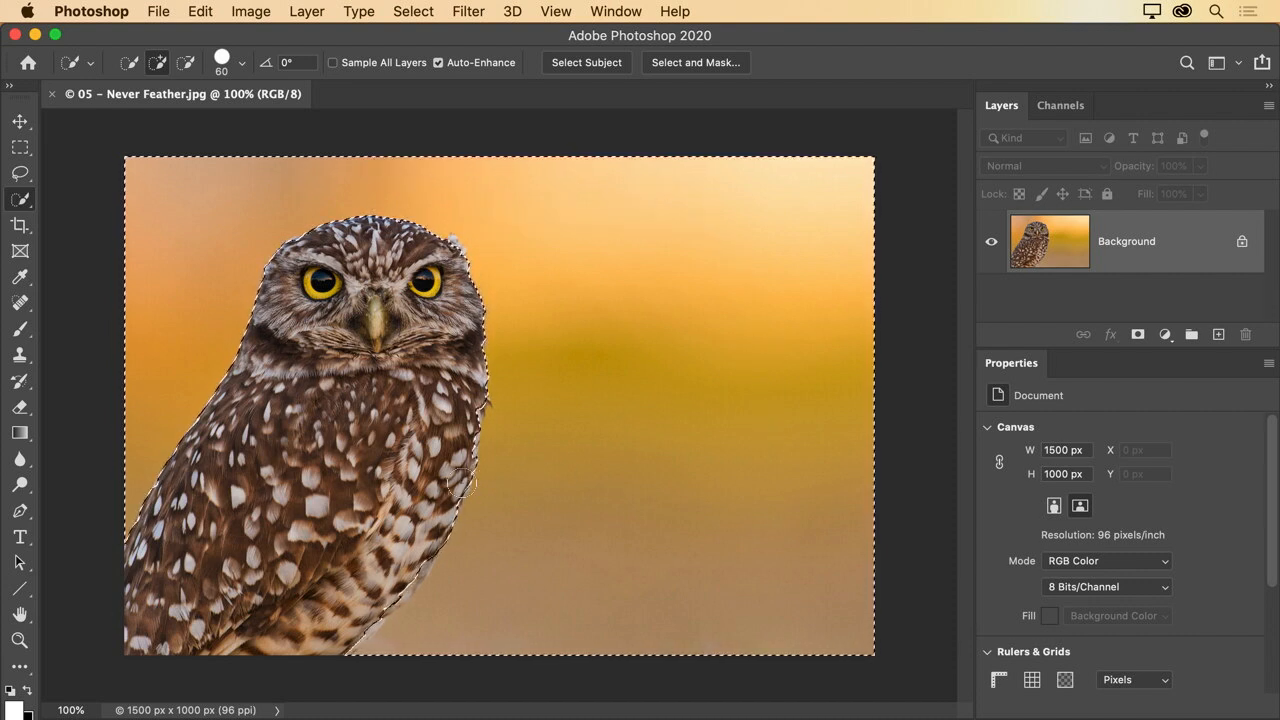
{"action": "key", "text": "alt"}
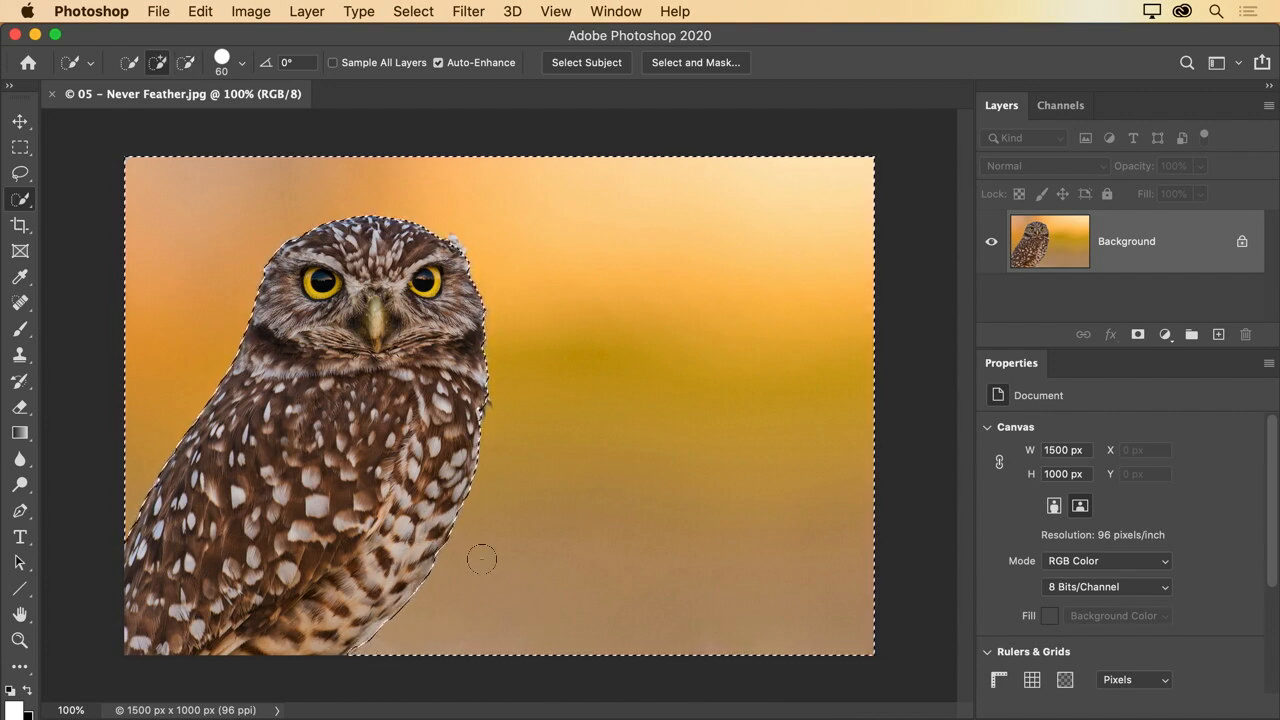
{"action": "key", "text": "alt"}
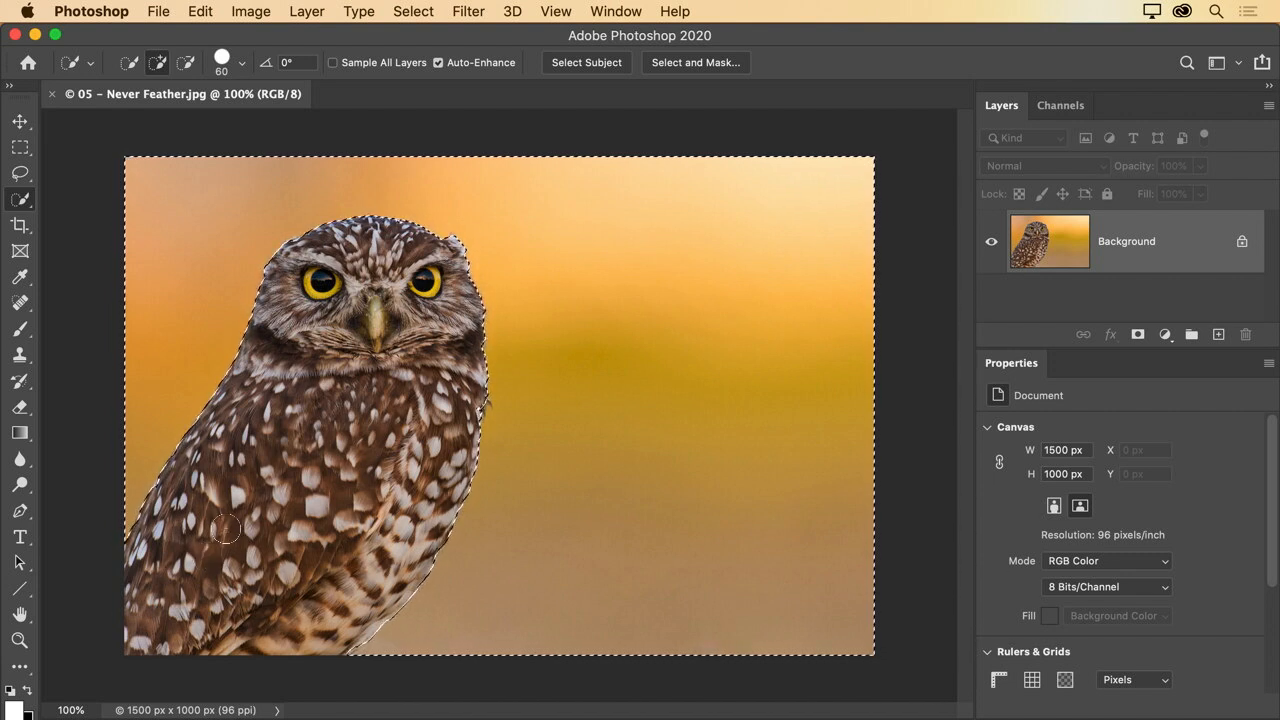
{"action": "key", "text": "alt"}
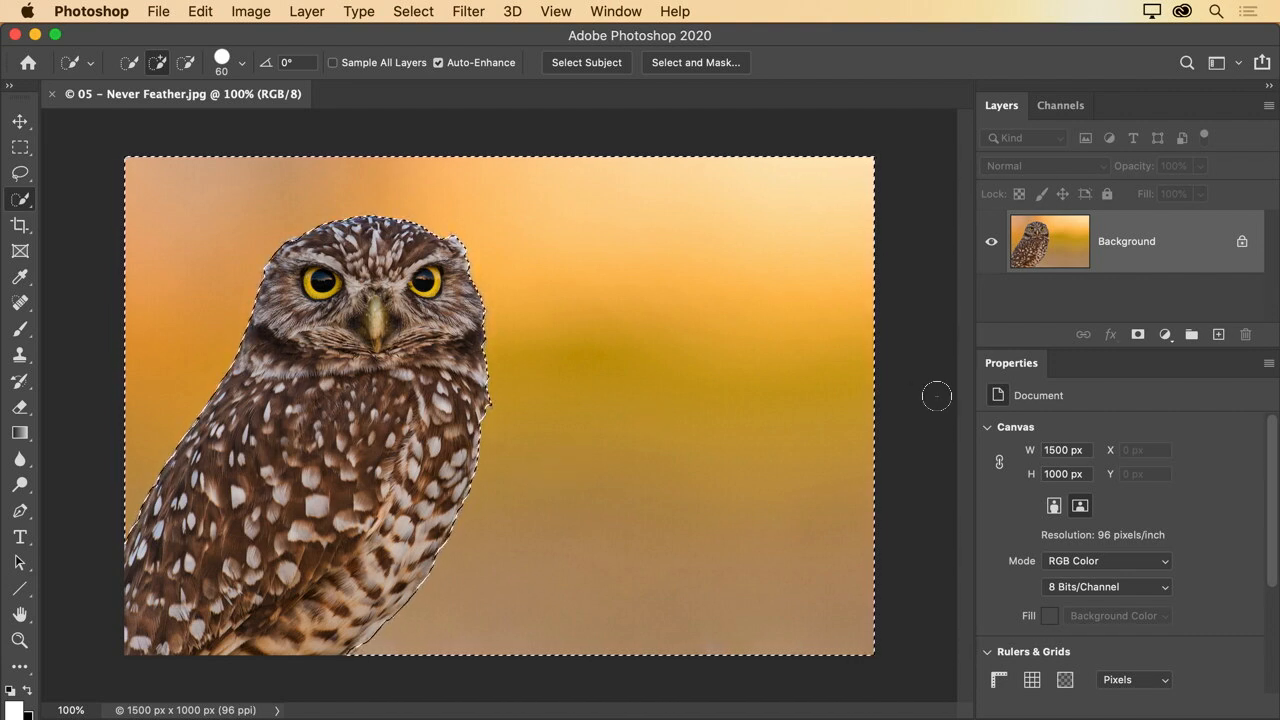
Try strongly darkening the background with a Curves adjustment layer, examine the edge beside the owl's eye, and undo the layer.
{"action": "left_click", "coordinate": [1164, 334]}
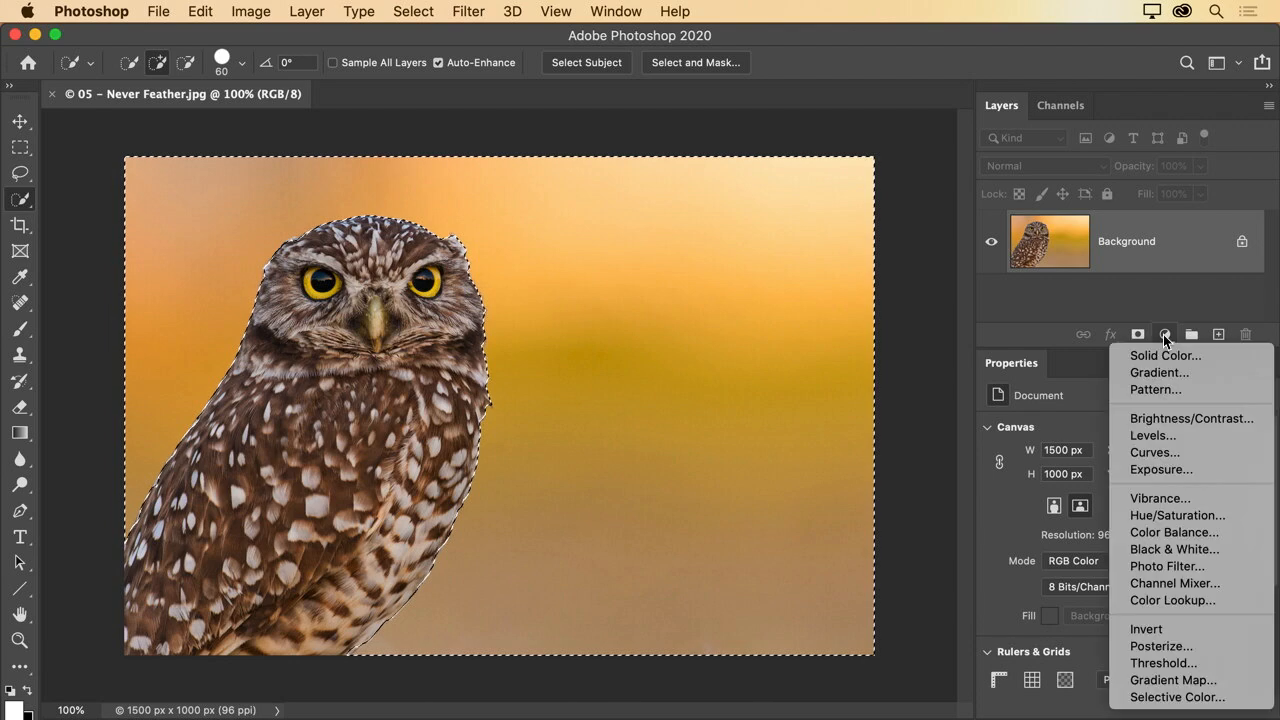
{"action": "left_click", "coordinate": [1155, 452]}
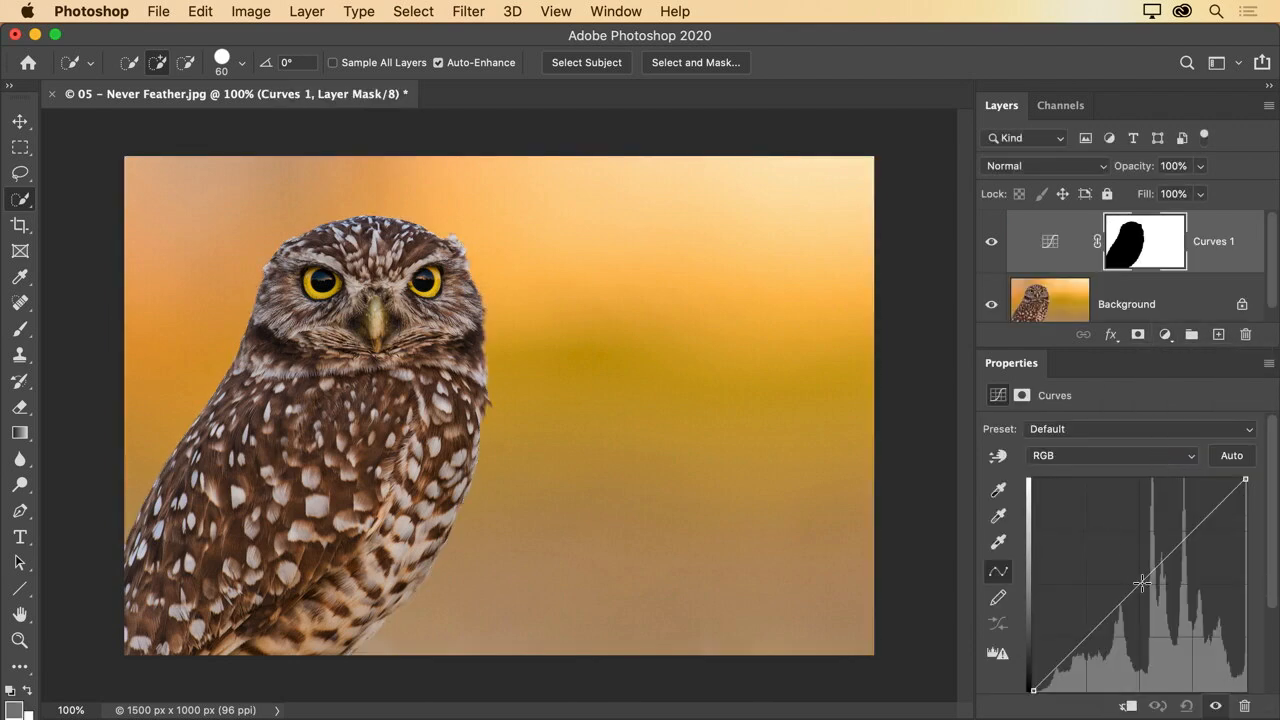
{"action": "left_click_drag", "start_coordinate": [1142, 584], "coordinate": [1180, 690]}
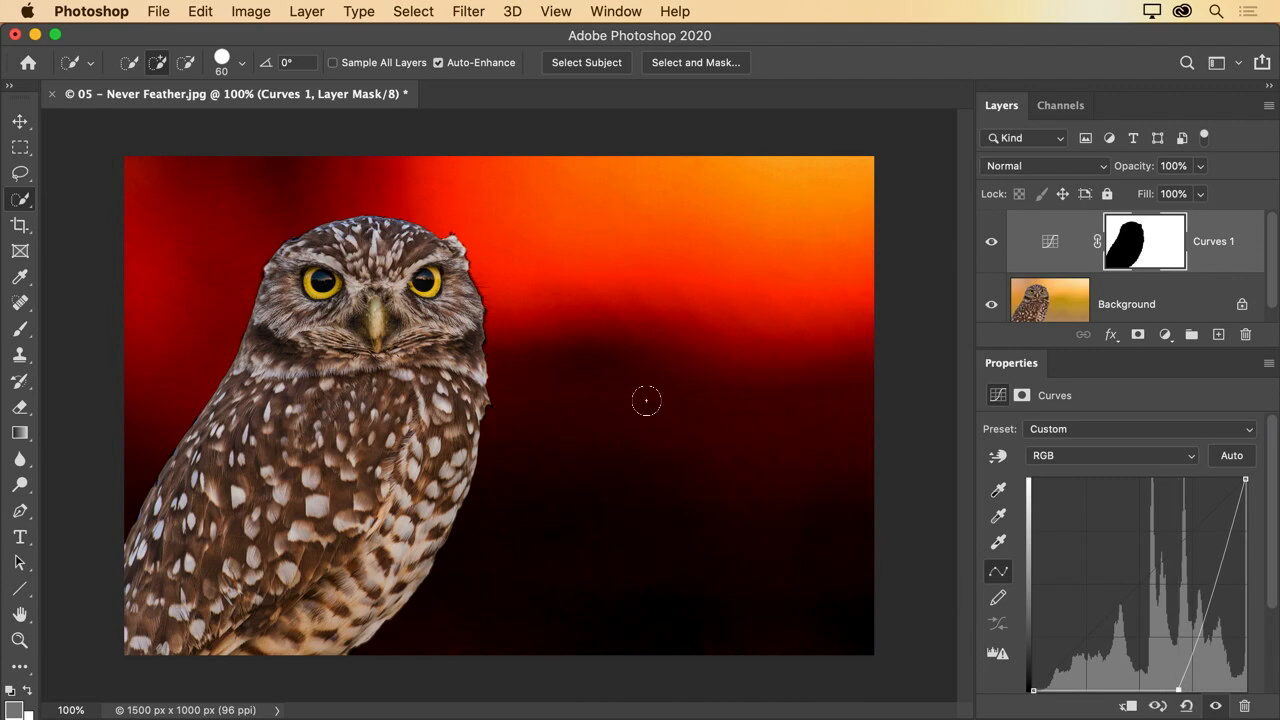
{"action": "left_click_drag", "start_coordinate": [465, 262], "coordinate": [606, 291]}
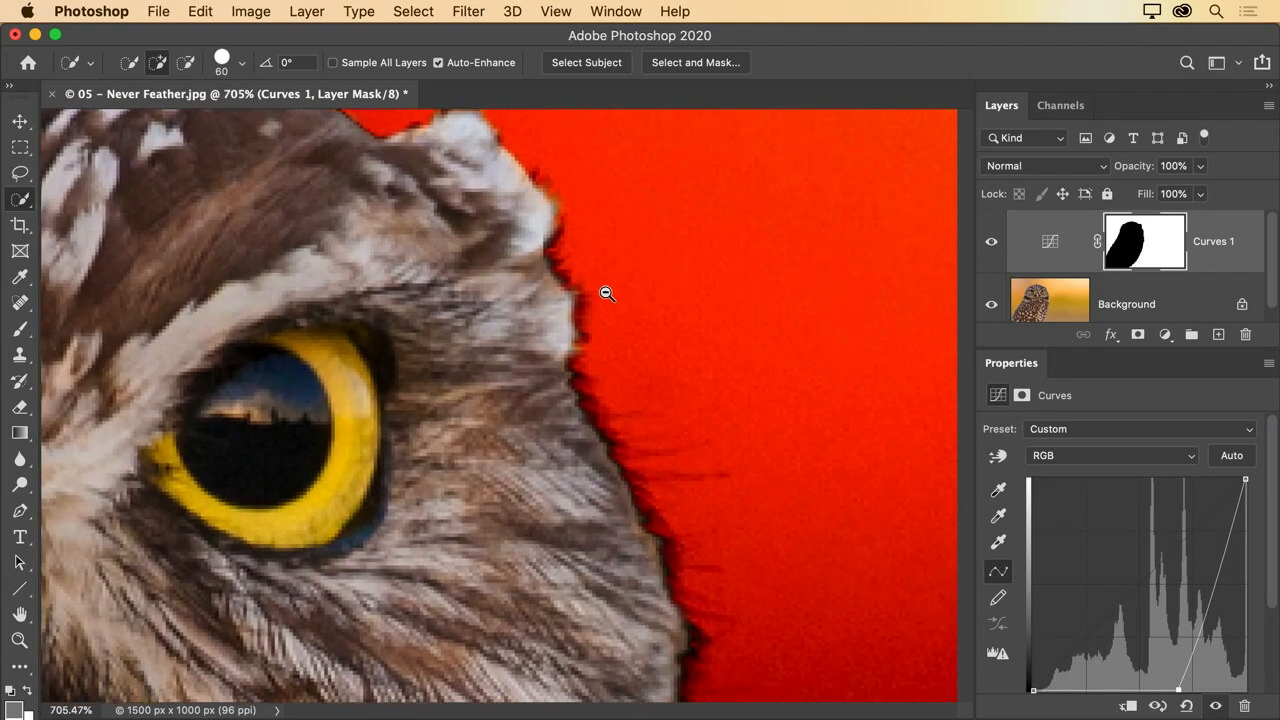
{"action": "left_click_drag", "start_coordinate": [700, 535], "coordinate": [575, 515]}
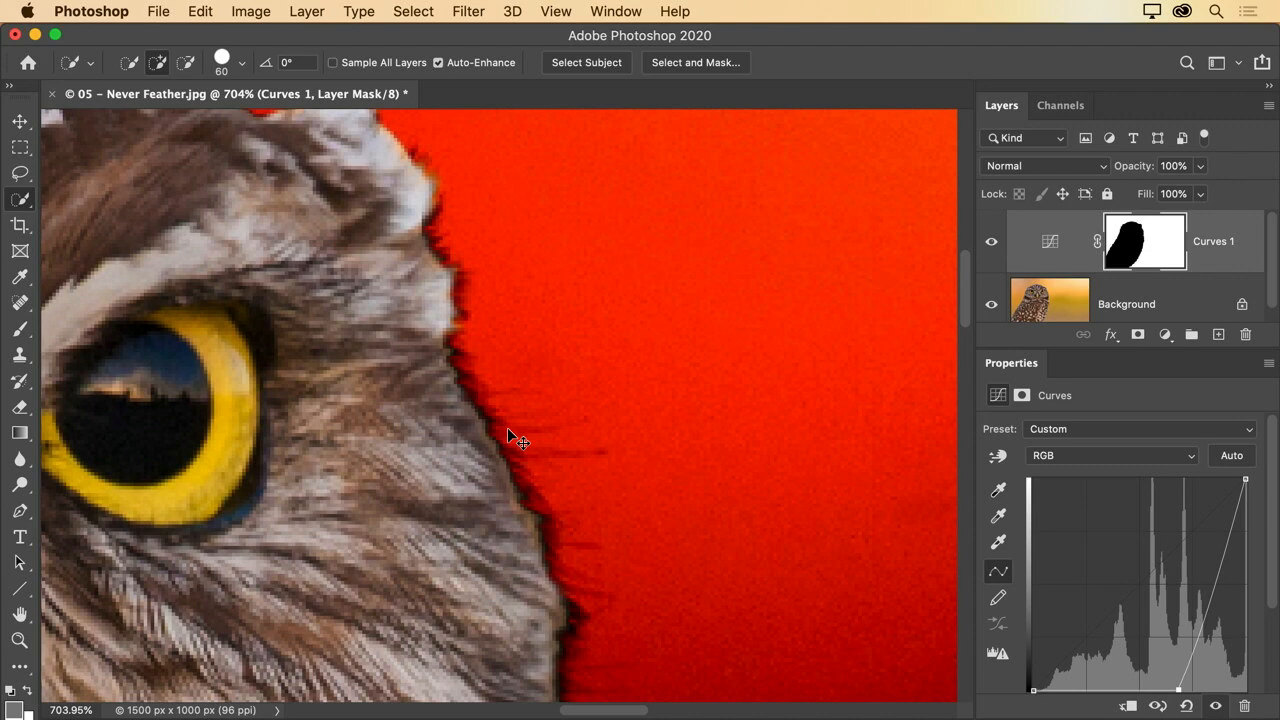
{"action": "key", "text": "super+z"}
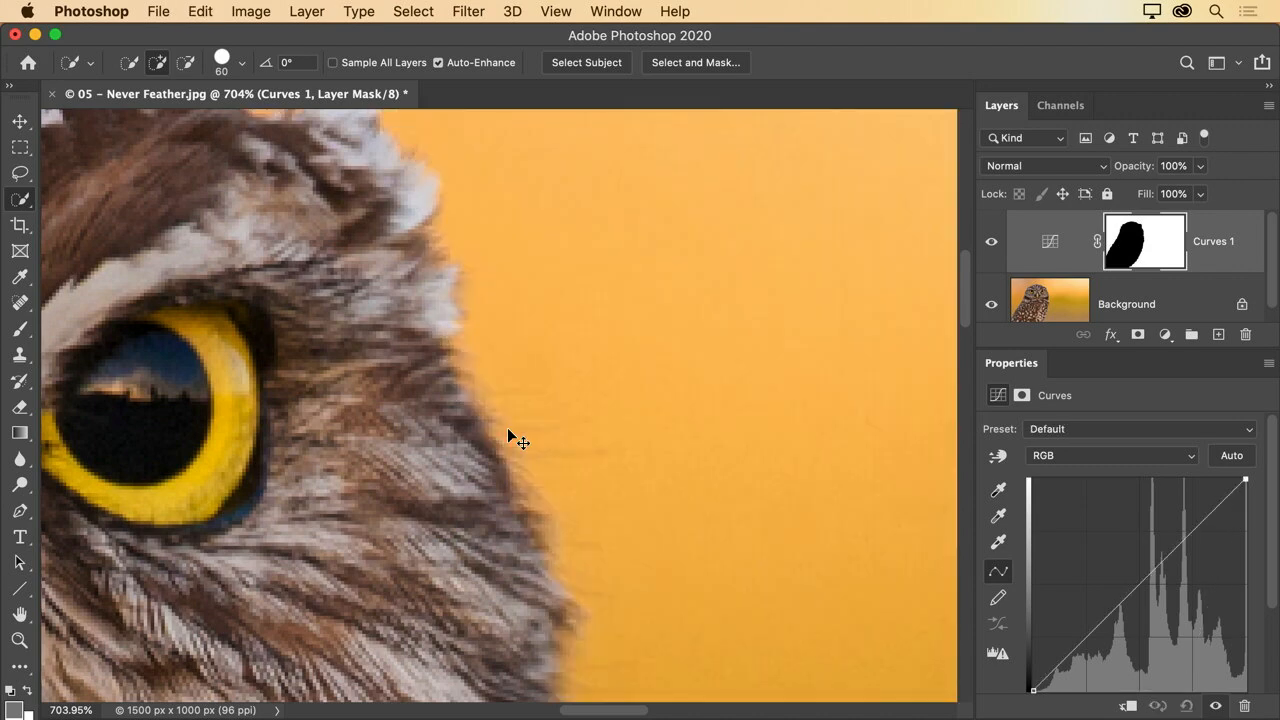
{"action": "key", "text": "super+z"}
{"action": "key", "text": "super+0"}
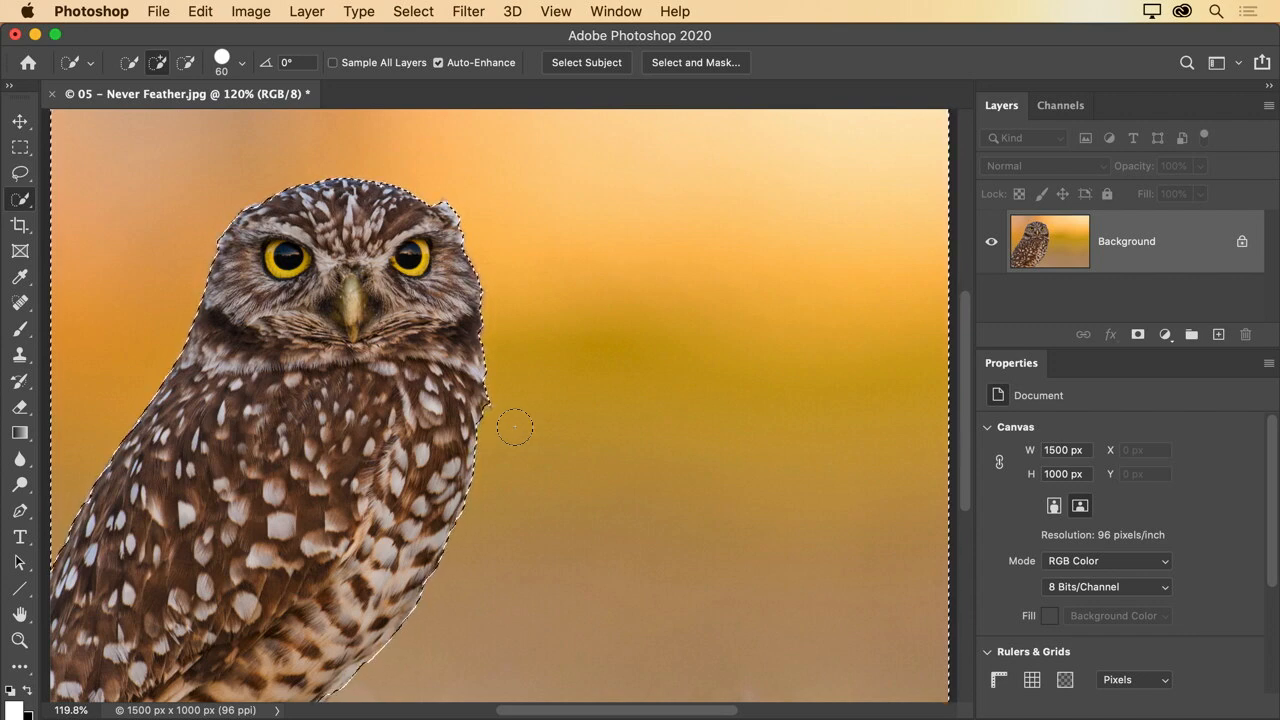
{"action": "left_click", "coordinate": [421, 13]}
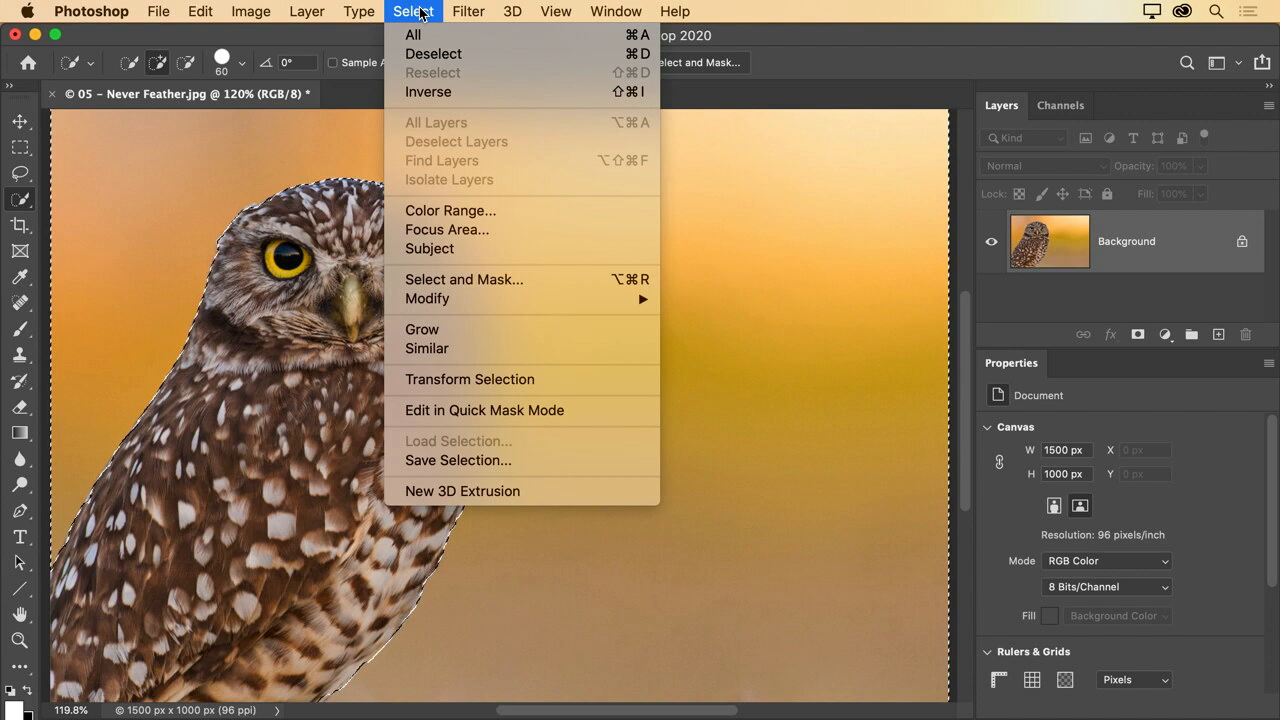
{"action": "mouse_move", "coordinate": [478, 303]}
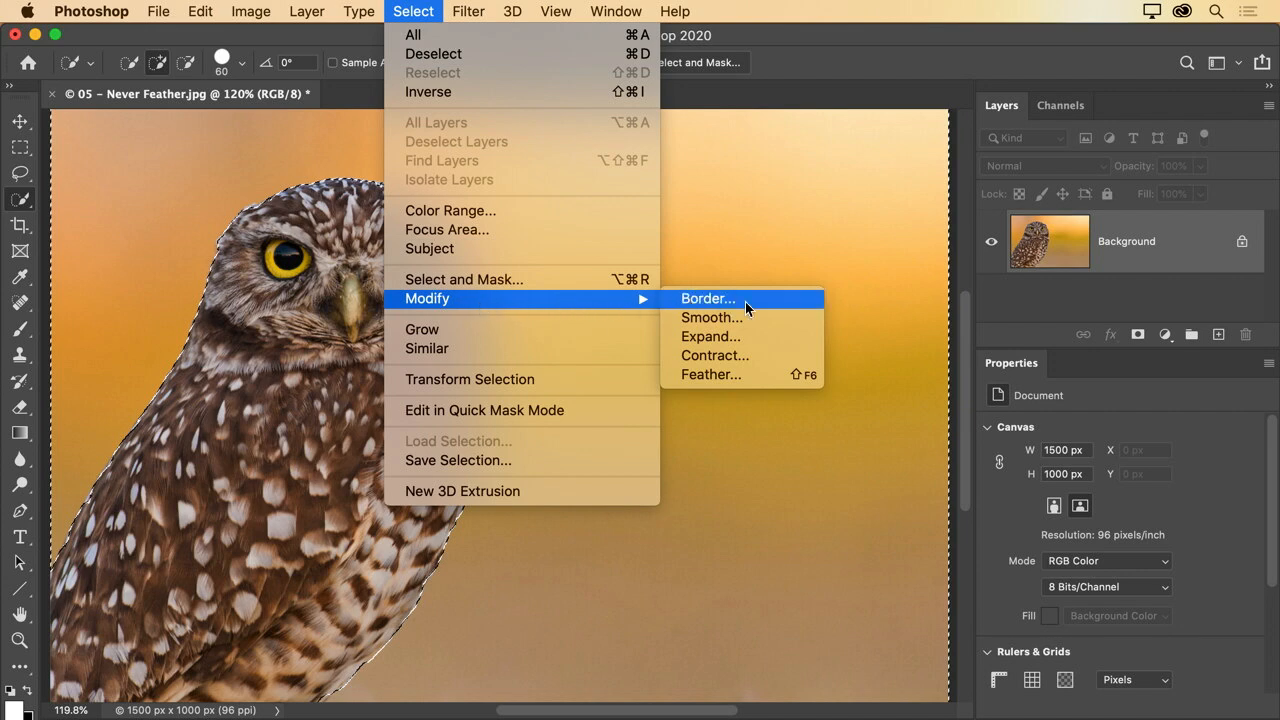
{"action": "left_click", "coordinate": [753, 376]}
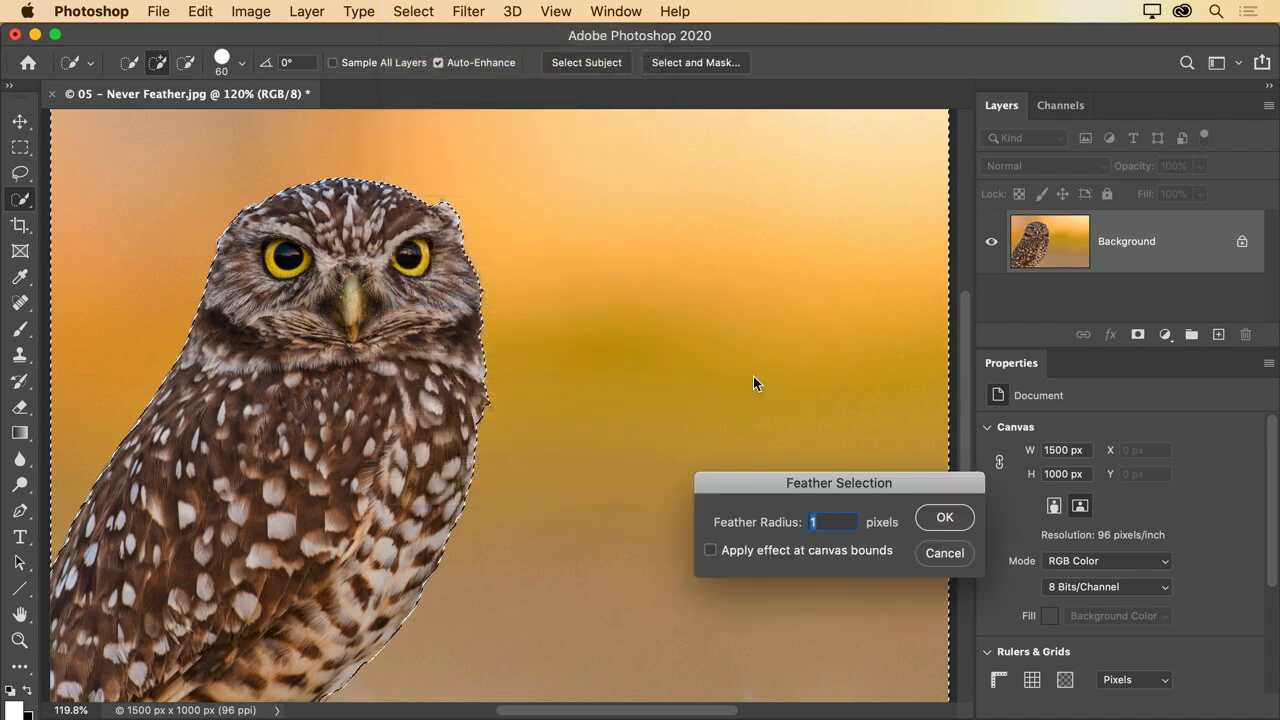
{"action": "left_click_drag", "start_coordinate": [772, 474], "coordinate": [622, 181]}
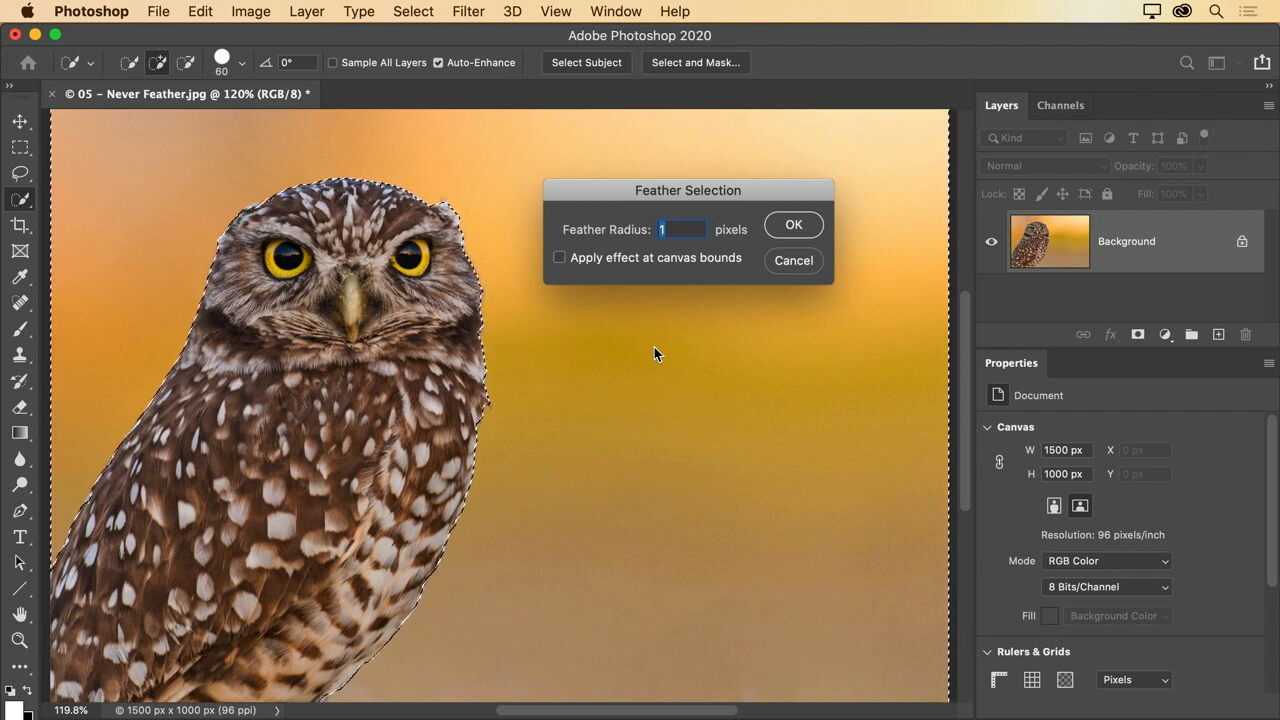
{"action": "left_click", "coordinate": [795, 259]}
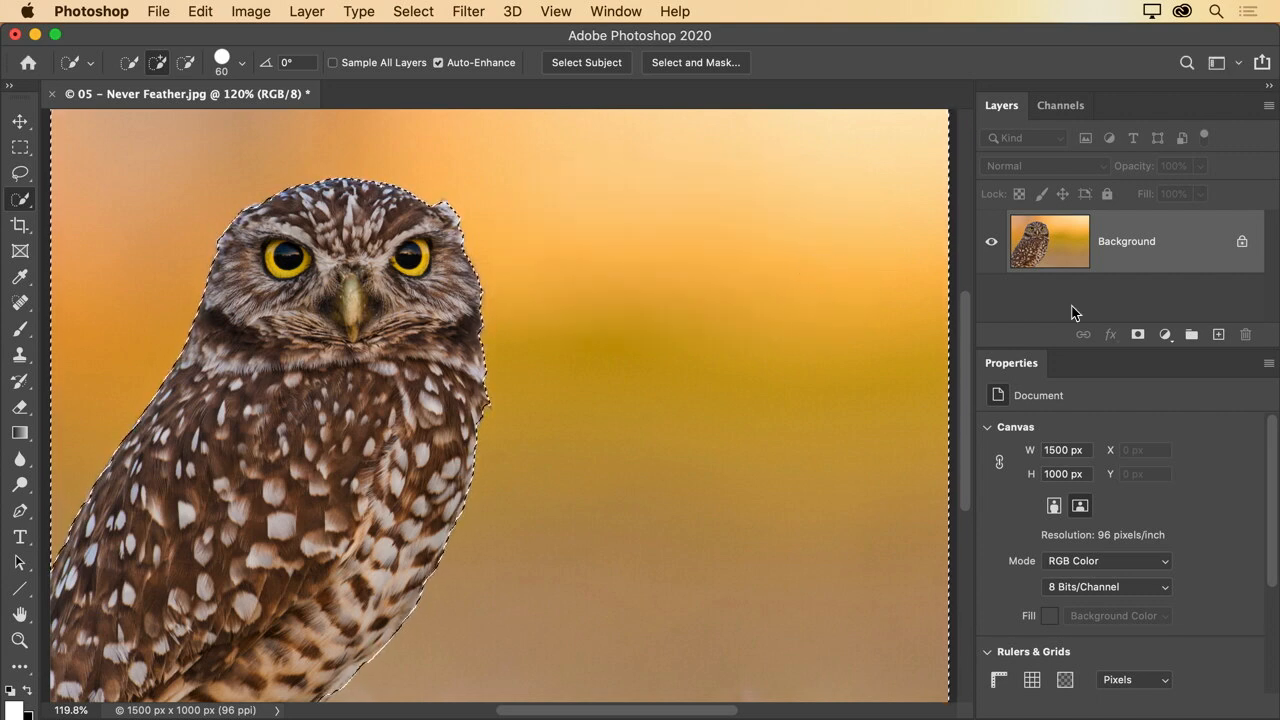
Darken the background behind the owl with a Curves adjustment layer, and show its layer mask properties while examining the feather edge.
{"action": "left_click", "coordinate": [1165, 334]}
{"action": "left_click", "coordinate": [1165, 453]}
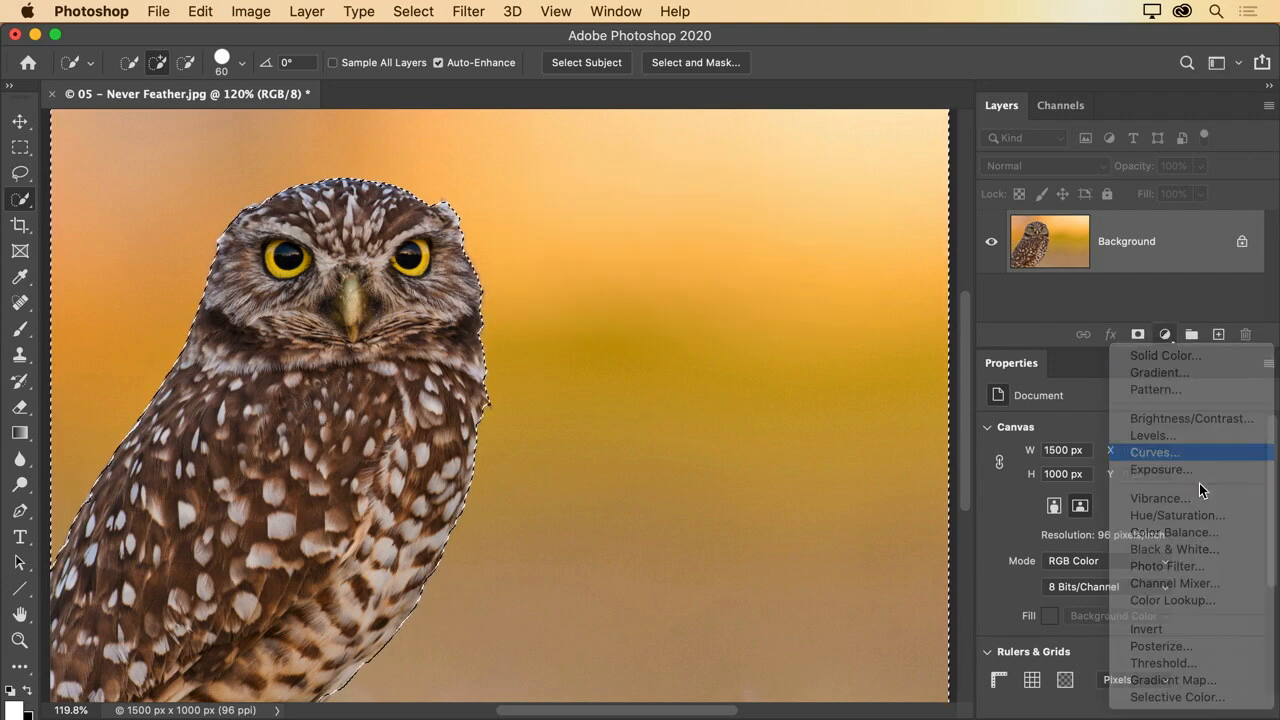
{"action": "left_click_drag", "start_coordinate": [1138, 587], "coordinate": [1163, 657]}
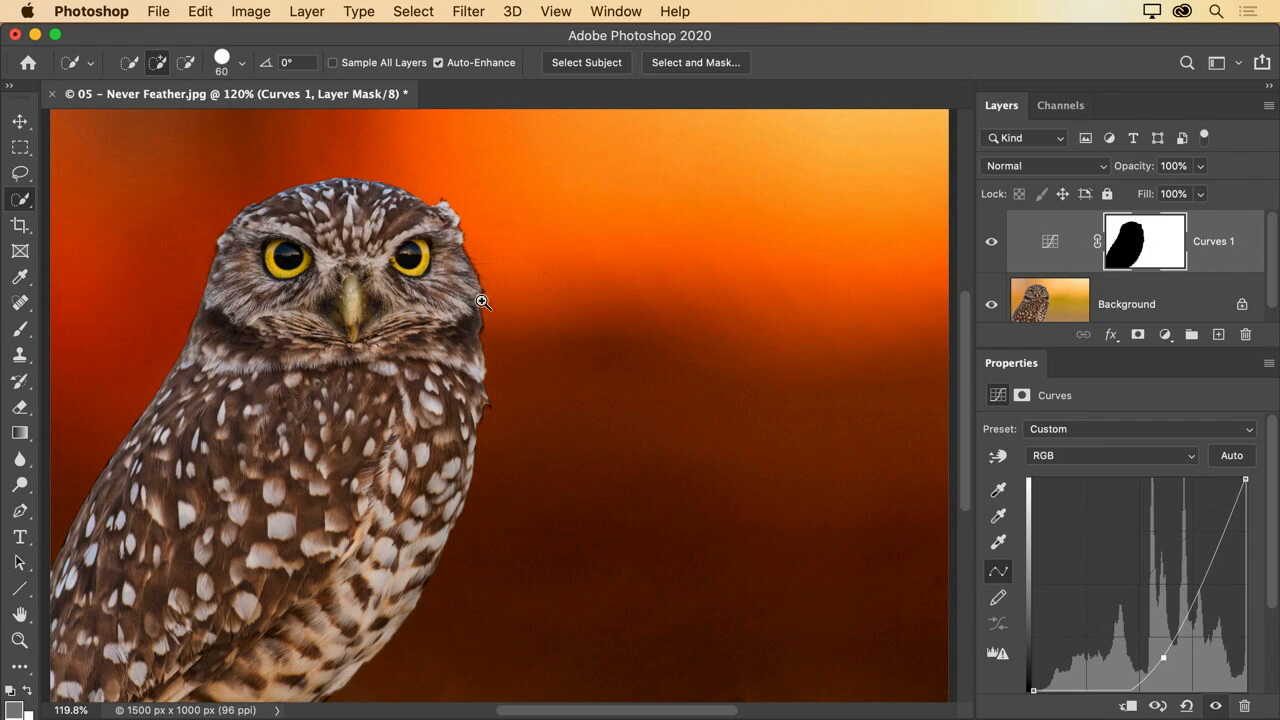
{"action": "left_click_drag", "start_coordinate": [484, 303], "coordinate": [651, 329]}
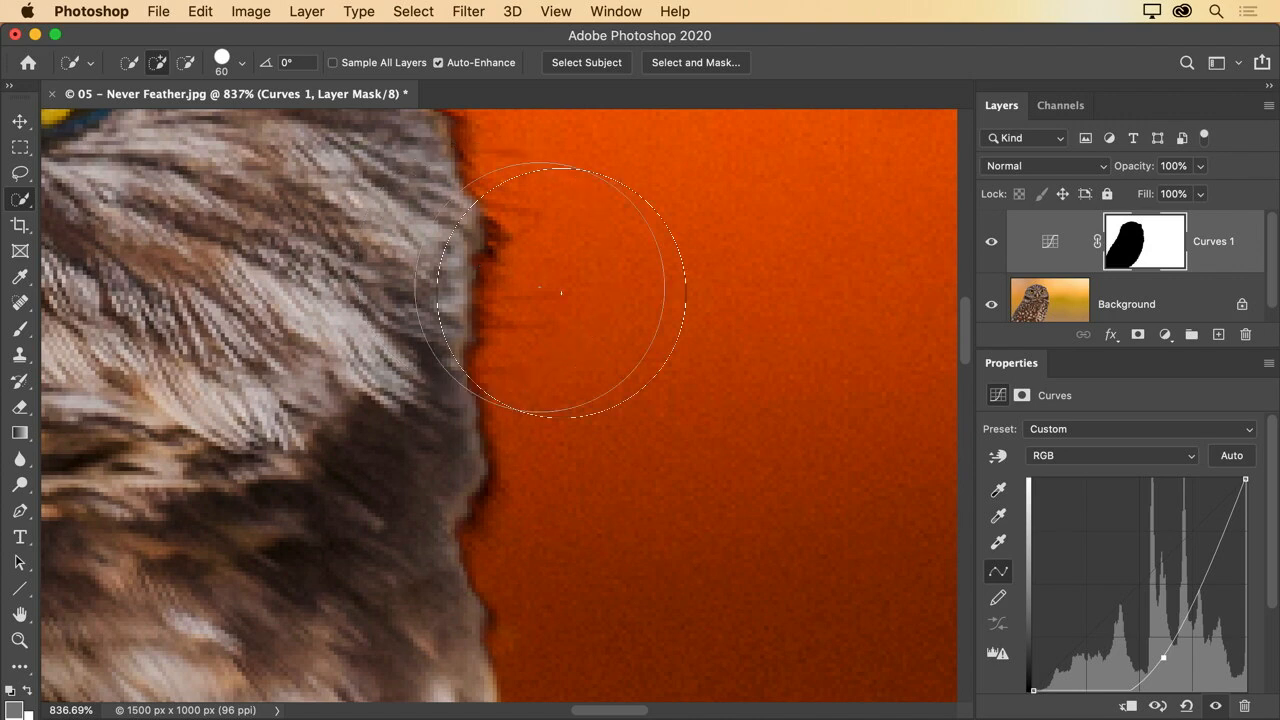
{"action": "left_click", "coordinate": [1022, 396]}
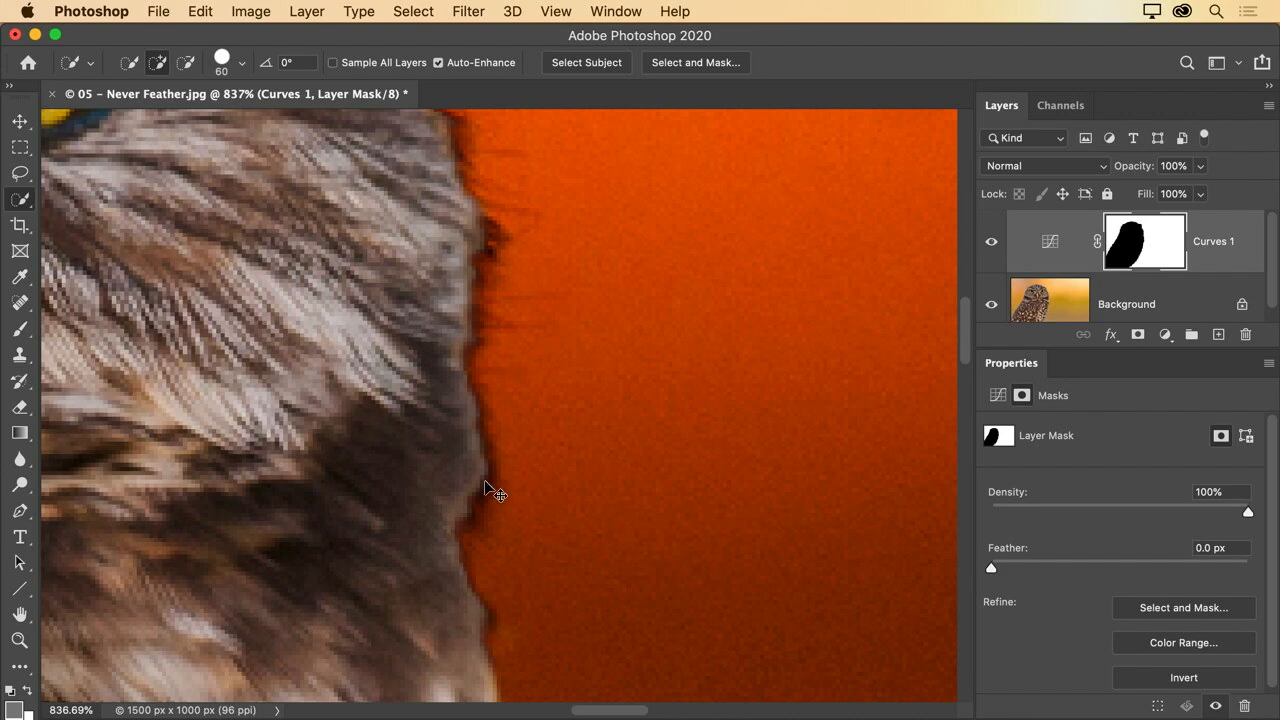
Try feathering the Curves layer mask by about 60 px with the whole owl in view, and reset the feather to 0 px.
{"action": "left_click_drag", "start_coordinate": [991, 571], "coordinate": [1138, 564]}
{"action": "key", "text": "super+0"}
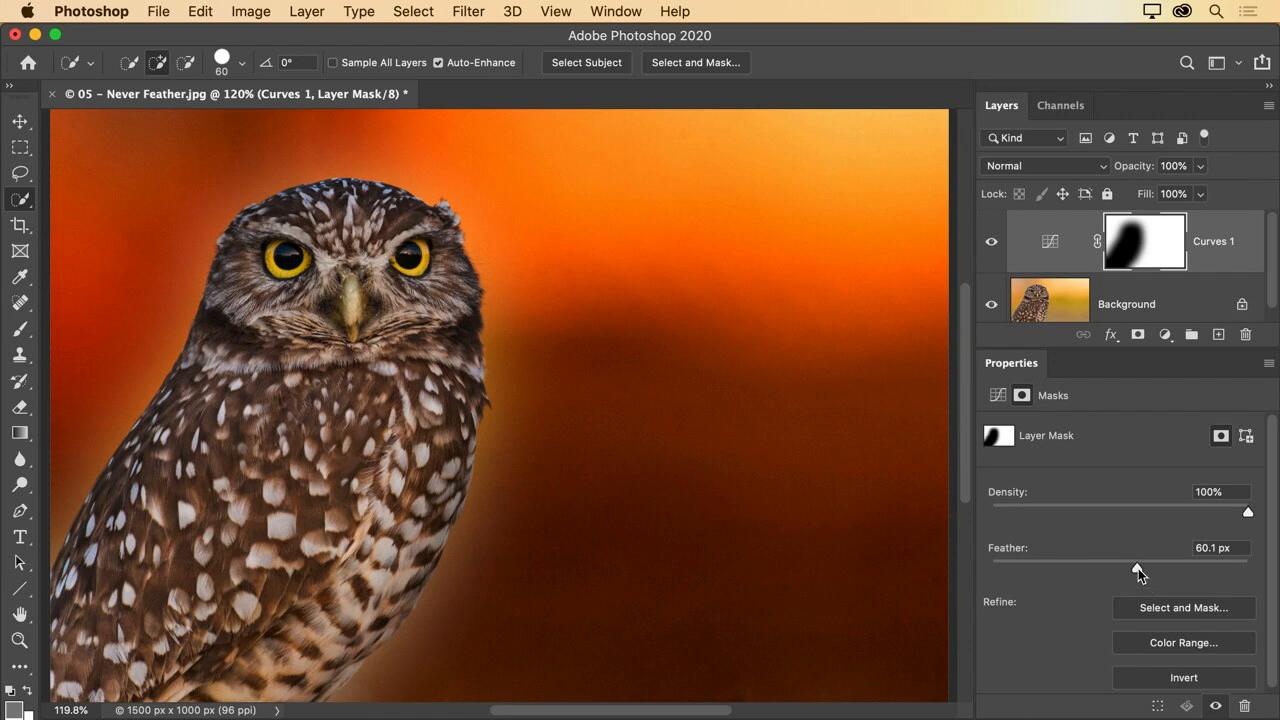
{"action": "left_click_drag", "start_coordinate": [1138, 568], "coordinate": [987, 568]}
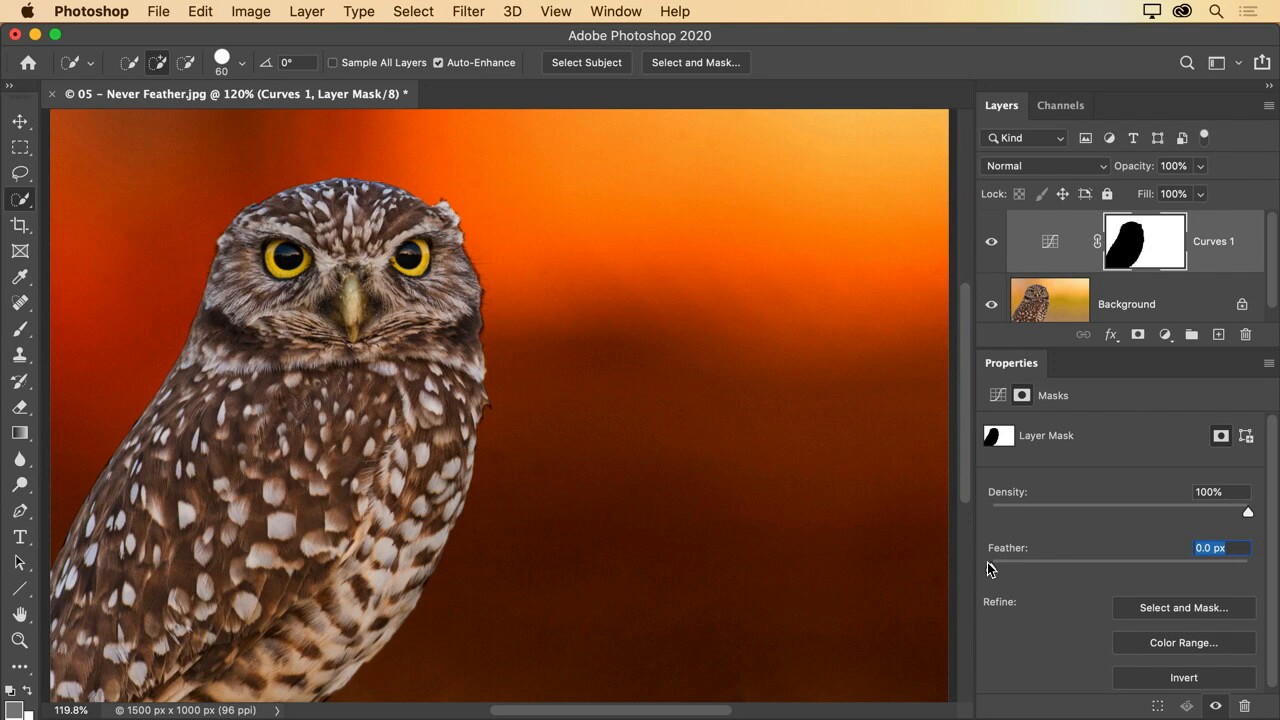
Feather the layer mask by 3.0 px, and raise the curve's point to soften the darkening behind the owl.
{"action": "left_click_drag", "start_coordinate": [987, 568], "coordinate": [1060, 559]}
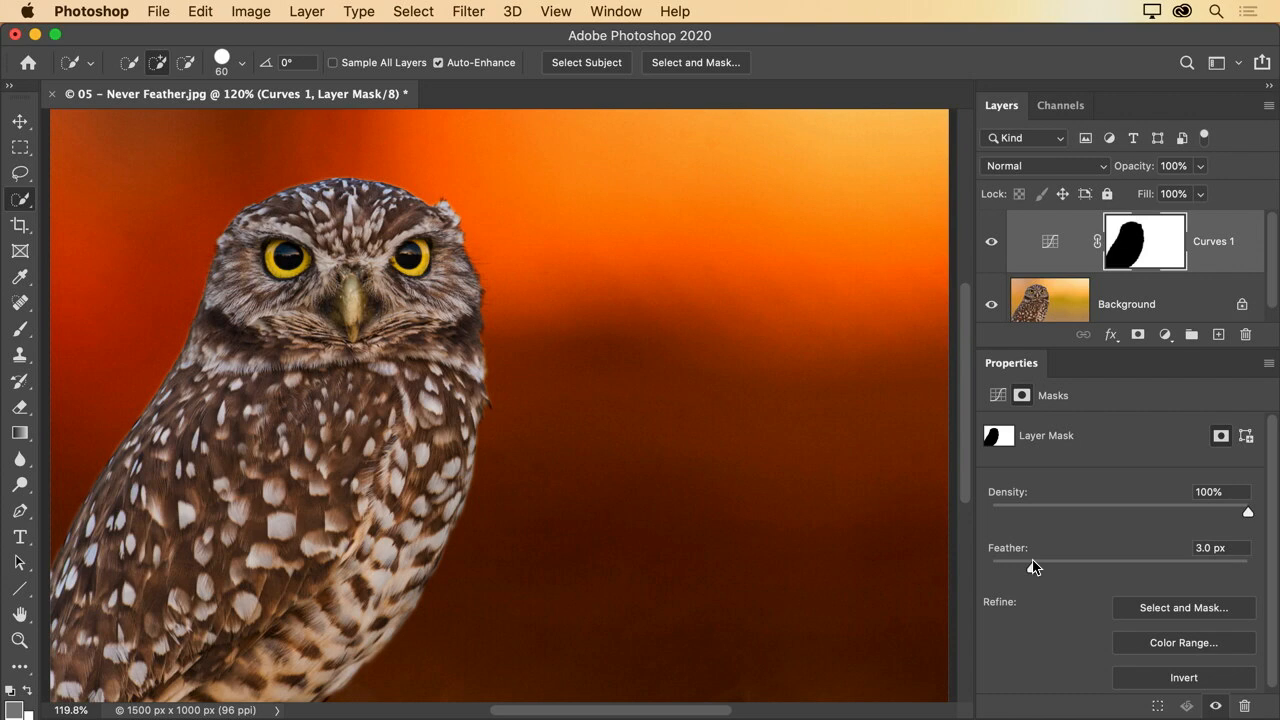
{"action": "left_click", "coordinate": [998, 395]}
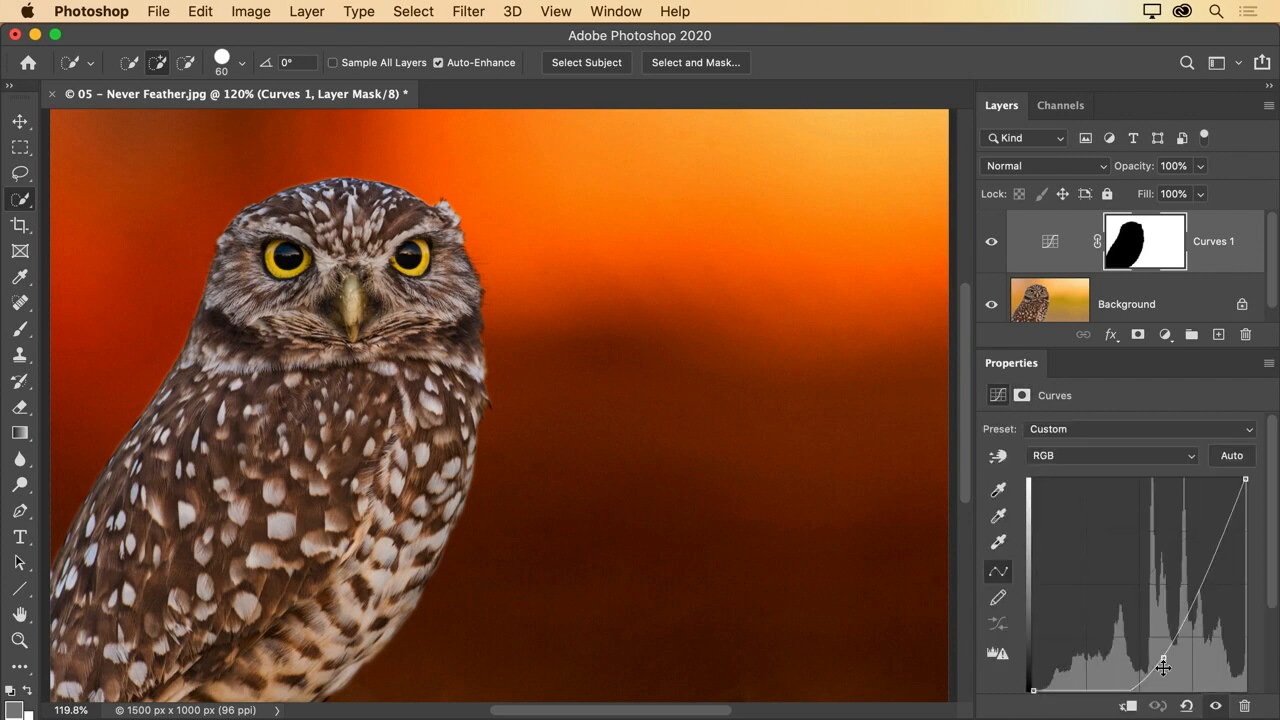
{"action": "left_click_drag", "start_coordinate": [1163, 667], "coordinate": [1147, 629]}
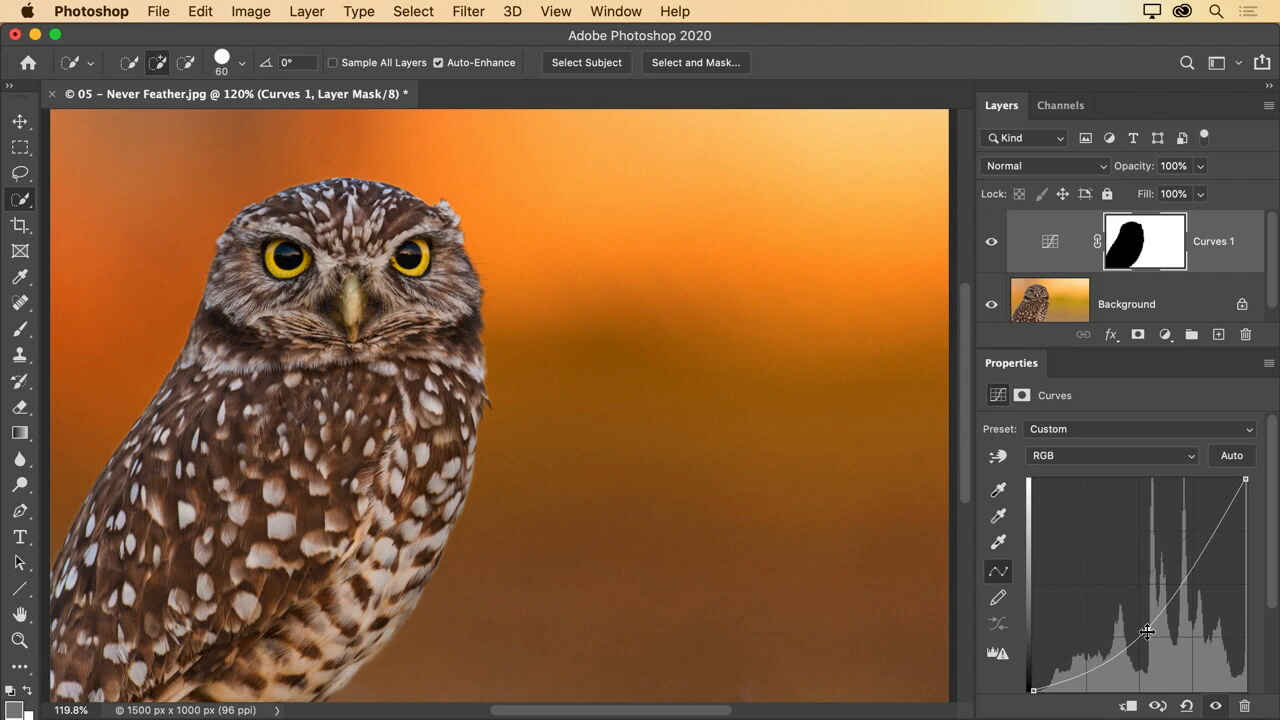
Close the owl document without saving and open 06 - Invert Mask.jpg.
{"action": "left_click", "coordinate": [52, 95]}
{"action": "left_click", "coordinate": [550, 287]}
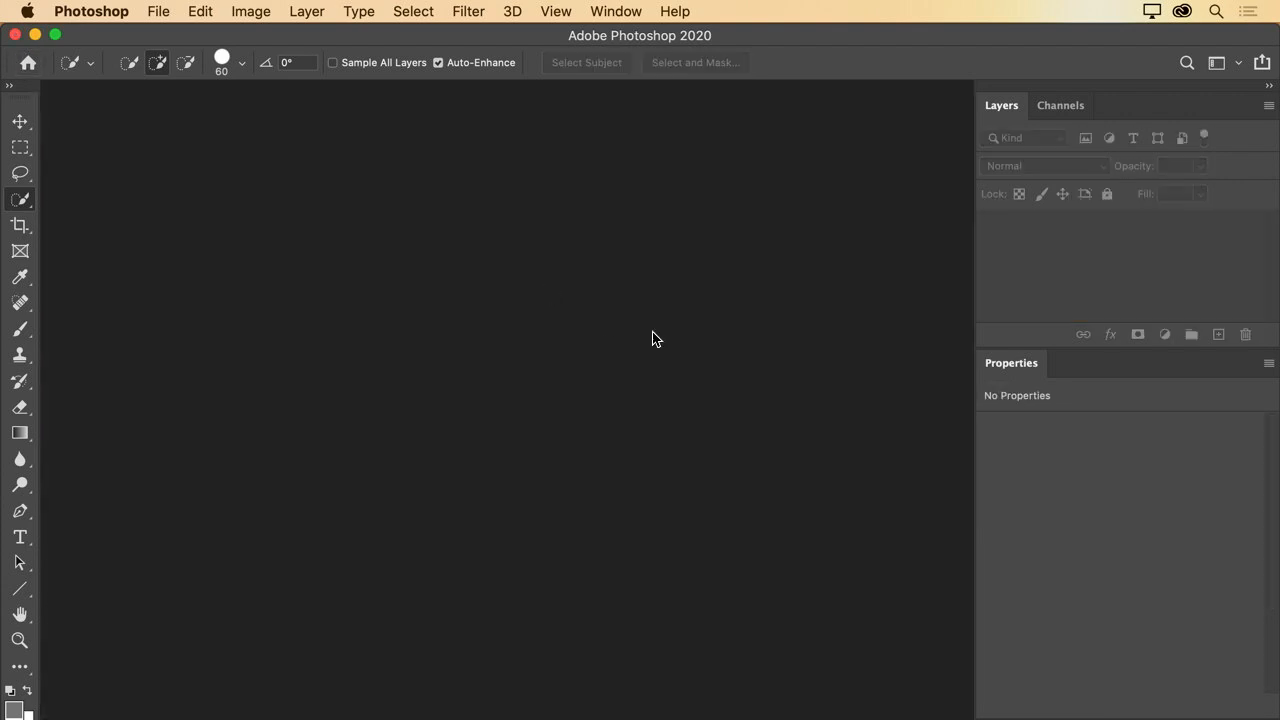
{"action": "key", "text": "super+o"}
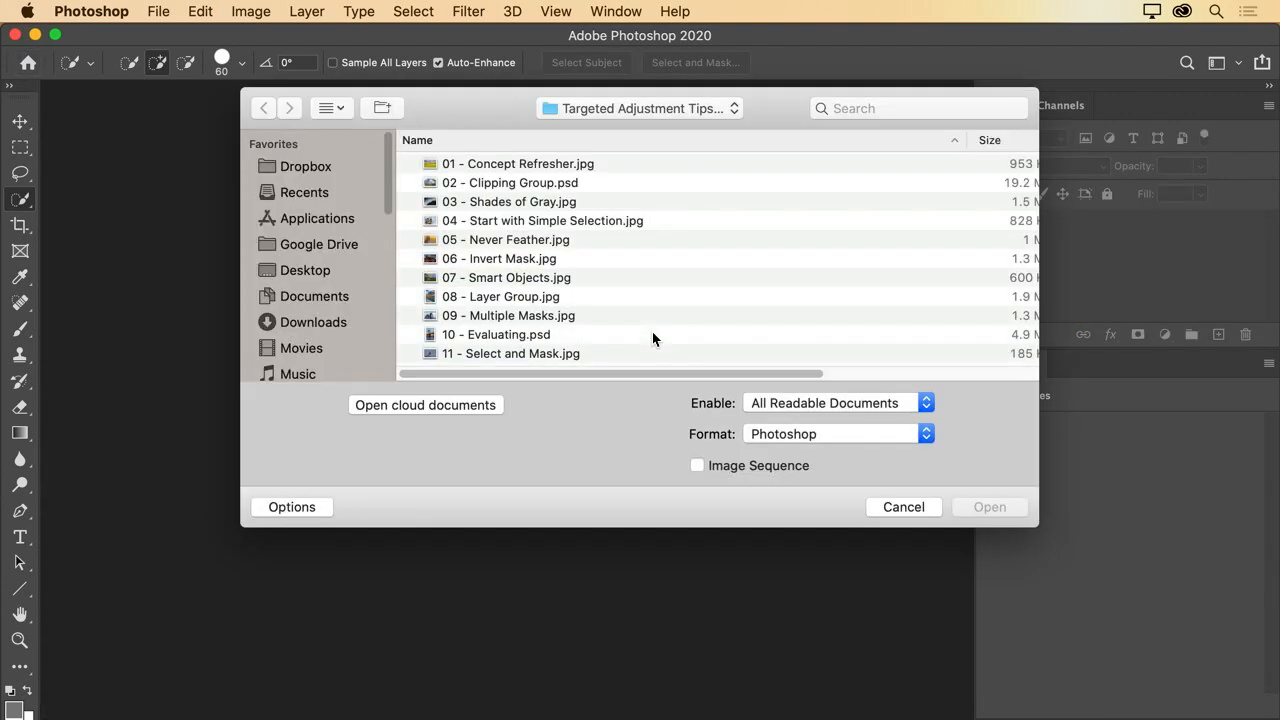
{"action": "double_click", "coordinate": [514, 258]}
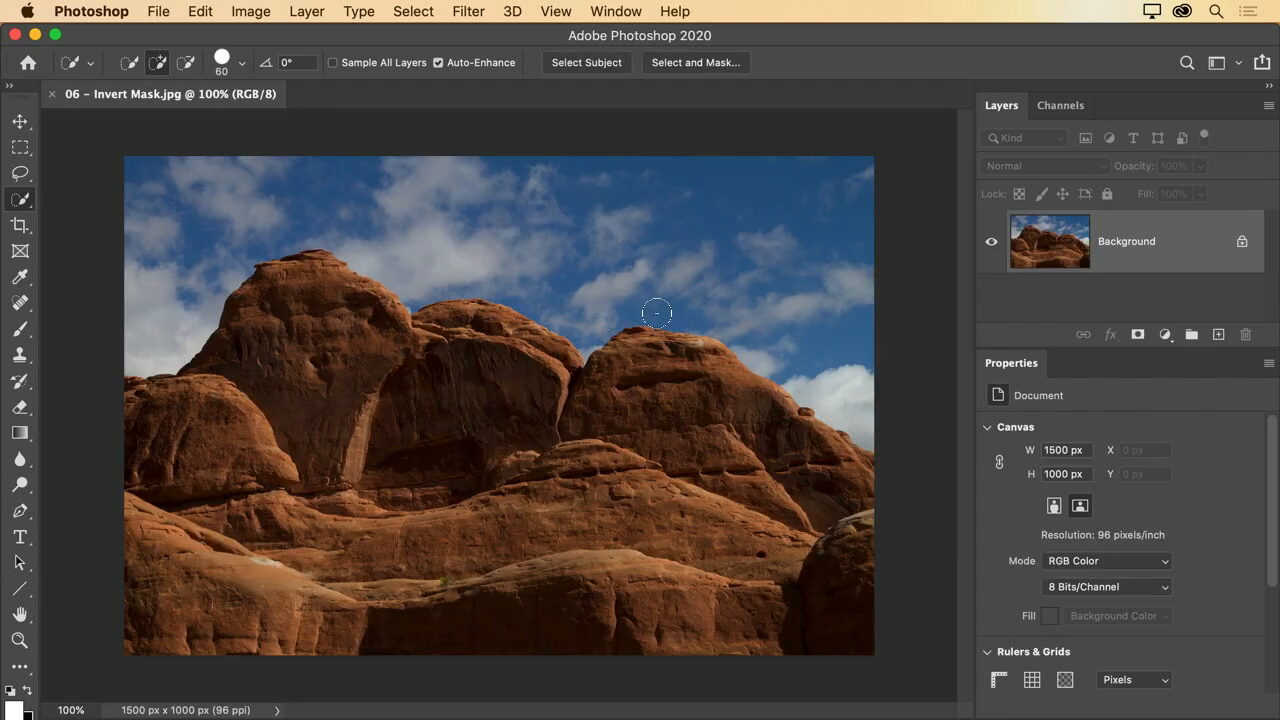
Select the whole sky above the red rocks with a 60-pixel Quick Selection brush, including the clouds near the right edge.
{"action": "scroll", "coordinate": [656, 313], "scroll_direction": "up", "scroll_amount": 2}
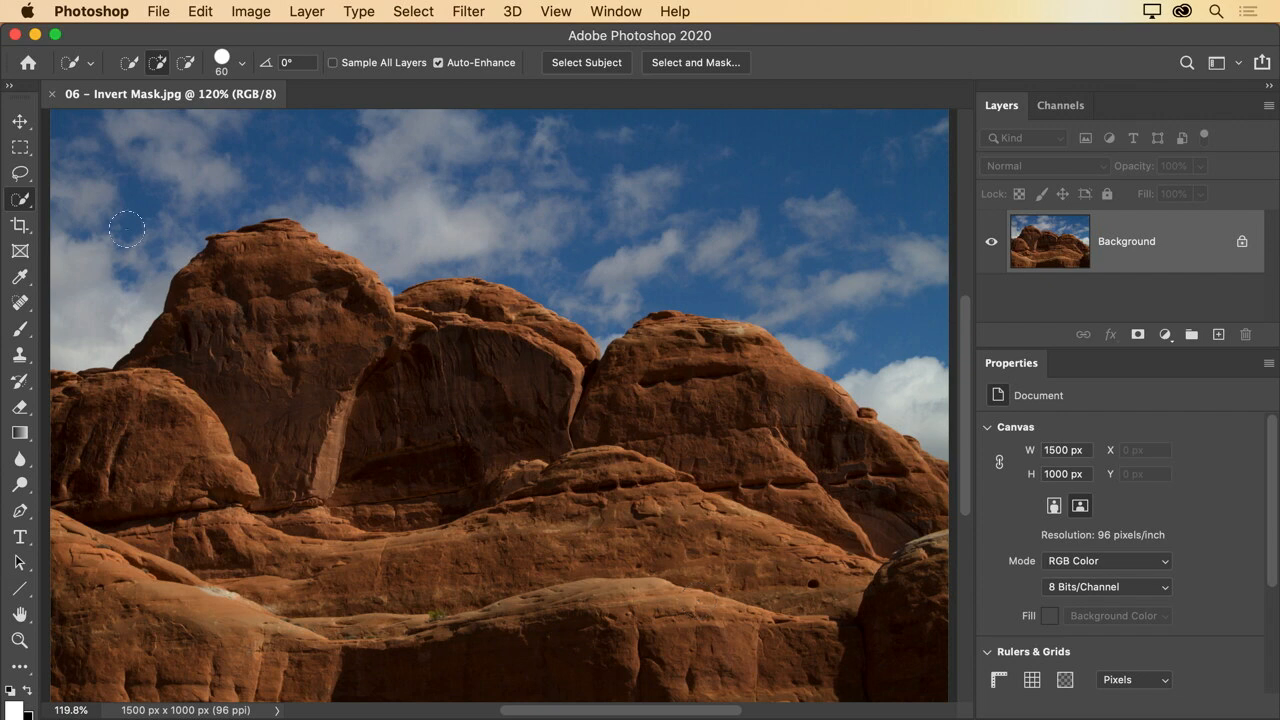
{"action": "mouse_move", "coordinate": [115, 212]}
{"action": "left_mouse_down"}
{"action": "mouse_move", "coordinate": [233, 155]}
{"action": "mouse_move", "coordinate": [349, 150]}
{"action": "mouse_move", "coordinate": [815, 224]}
{"action": "left_mouse_up"}
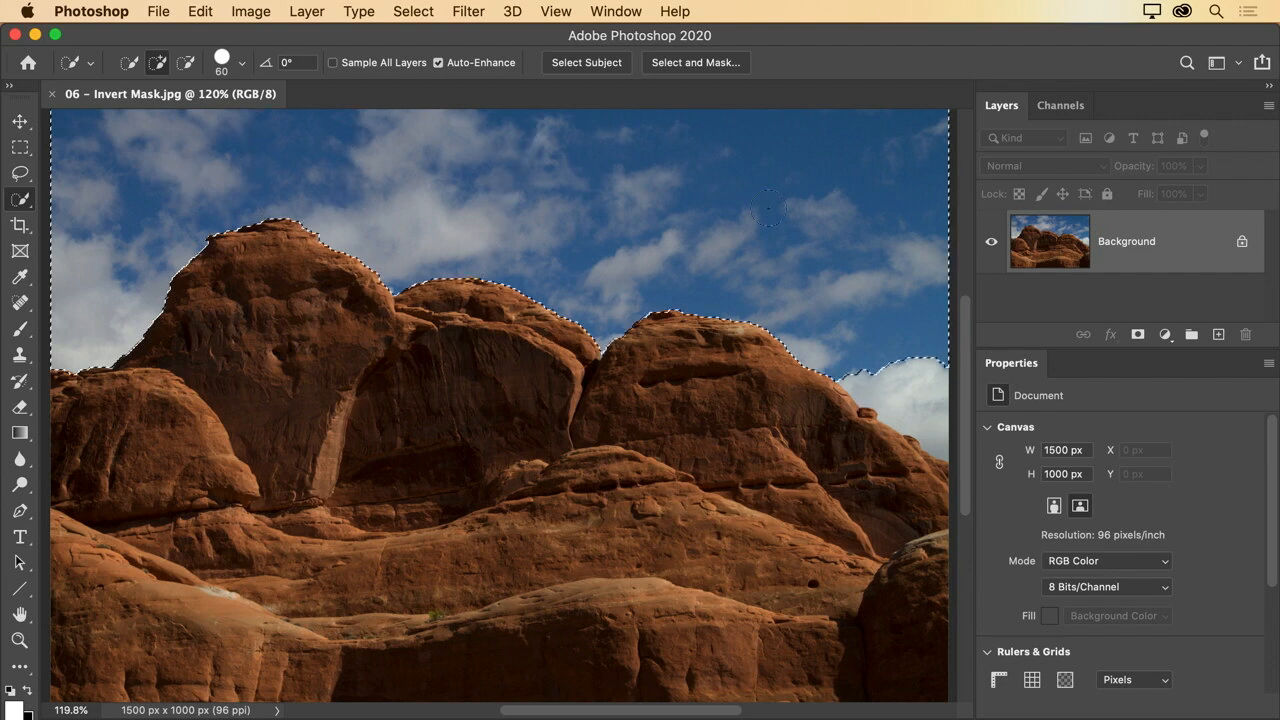
{"action": "left_click_drag", "start_coordinate": [921, 323], "coordinate": [905, 395]}
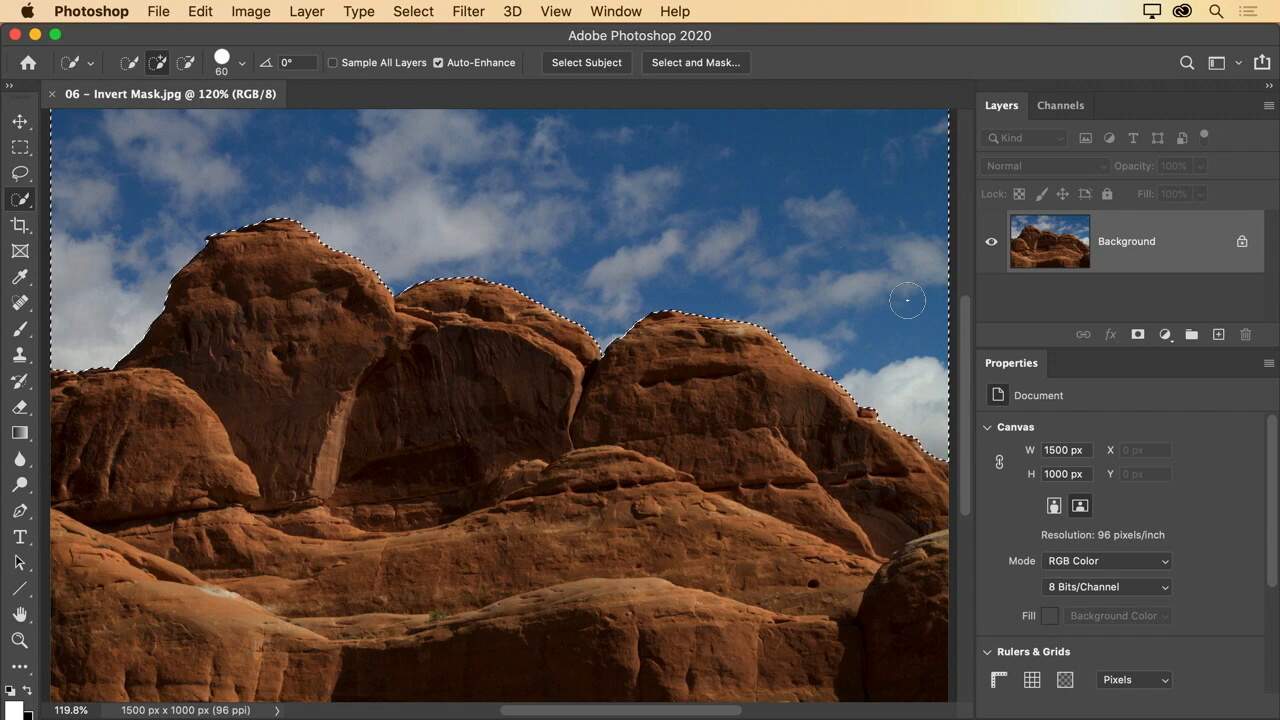
Add a Curves adjustment layer from the sky selection and pull the curve's midpoint down to strongly darken the sky.
{"action": "left_click", "coordinate": [1164, 334]}
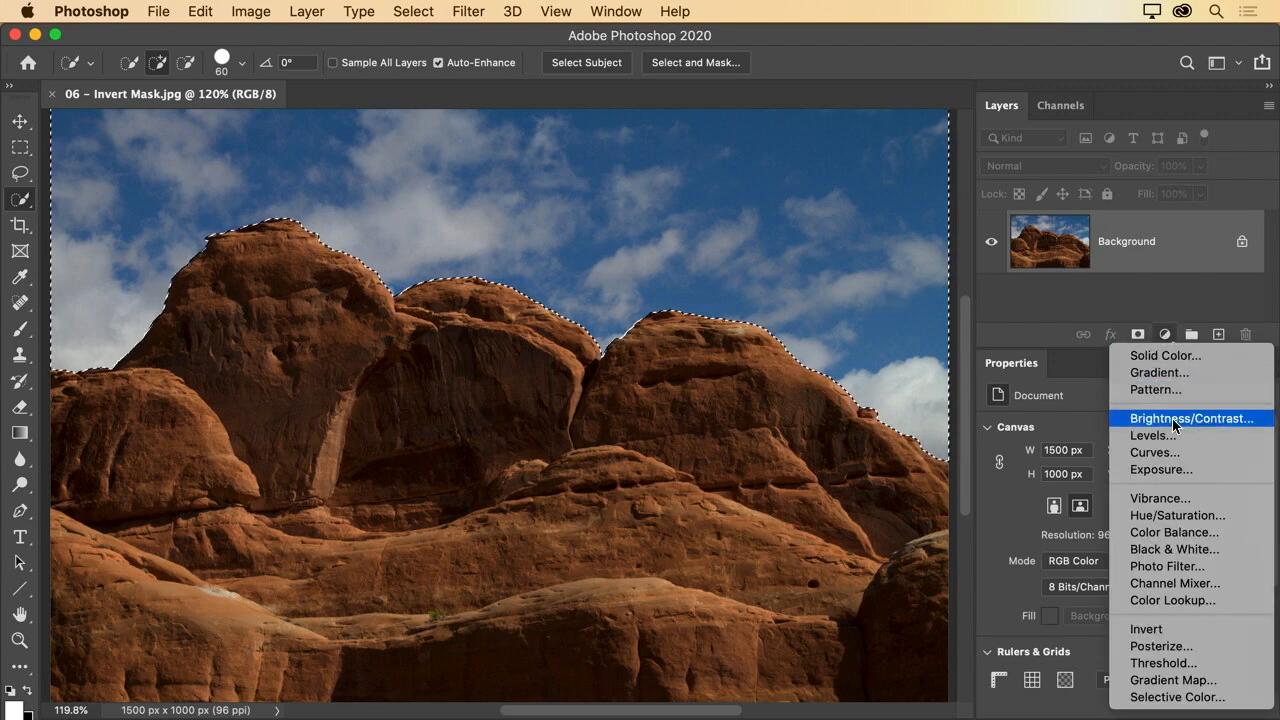
{"action": "left_click", "coordinate": [1168, 452]}
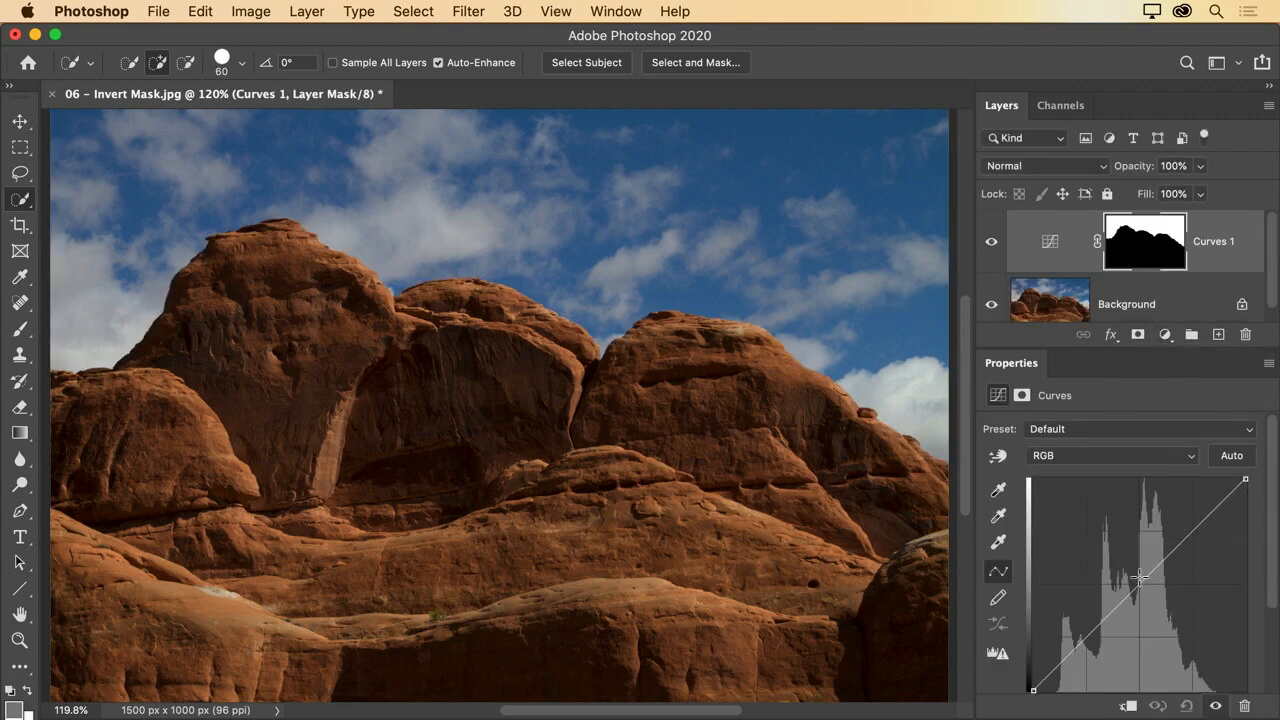
{"action": "left_click_drag", "start_coordinate": [1140, 577], "coordinate": [1168, 652]}
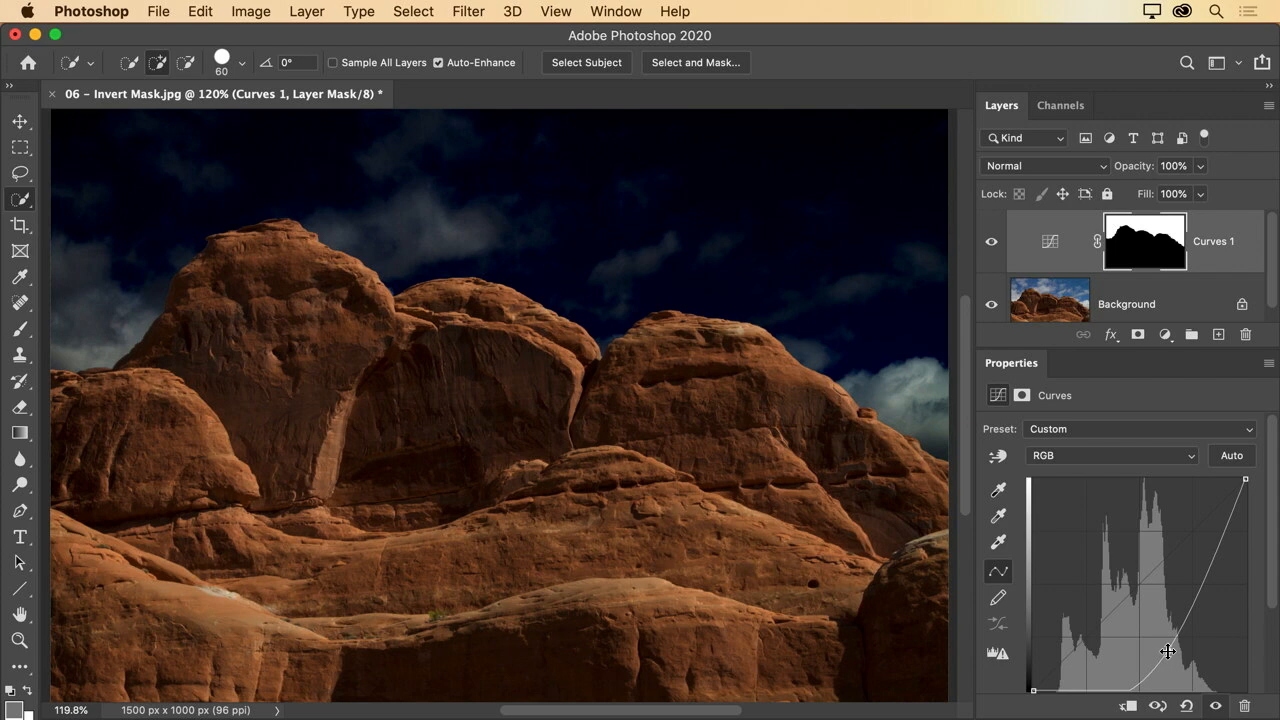
Show the Curves layer's mask properties, and try inverting the mask before restoring it.
{"action": "left_click", "coordinate": [1167, 237]}
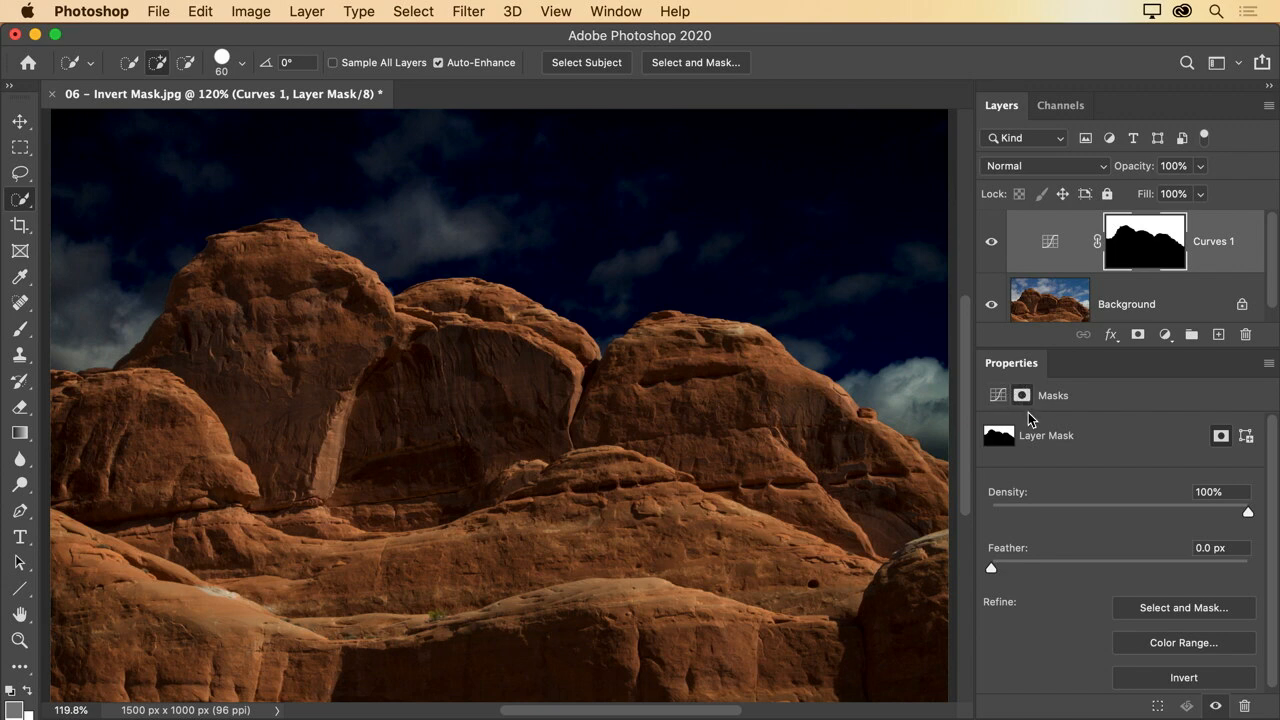
{"action": "left_click", "coordinate": [1200, 680]}
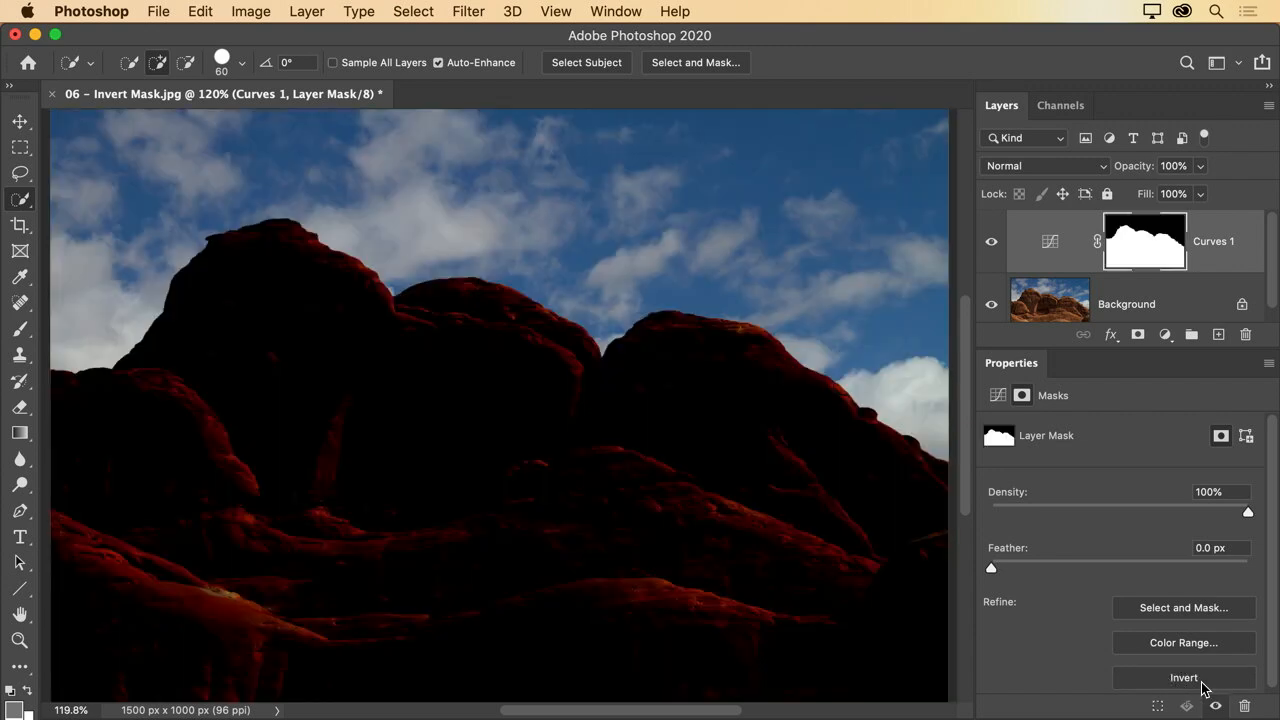
{"action": "left_click", "coordinate": [1200, 680]}
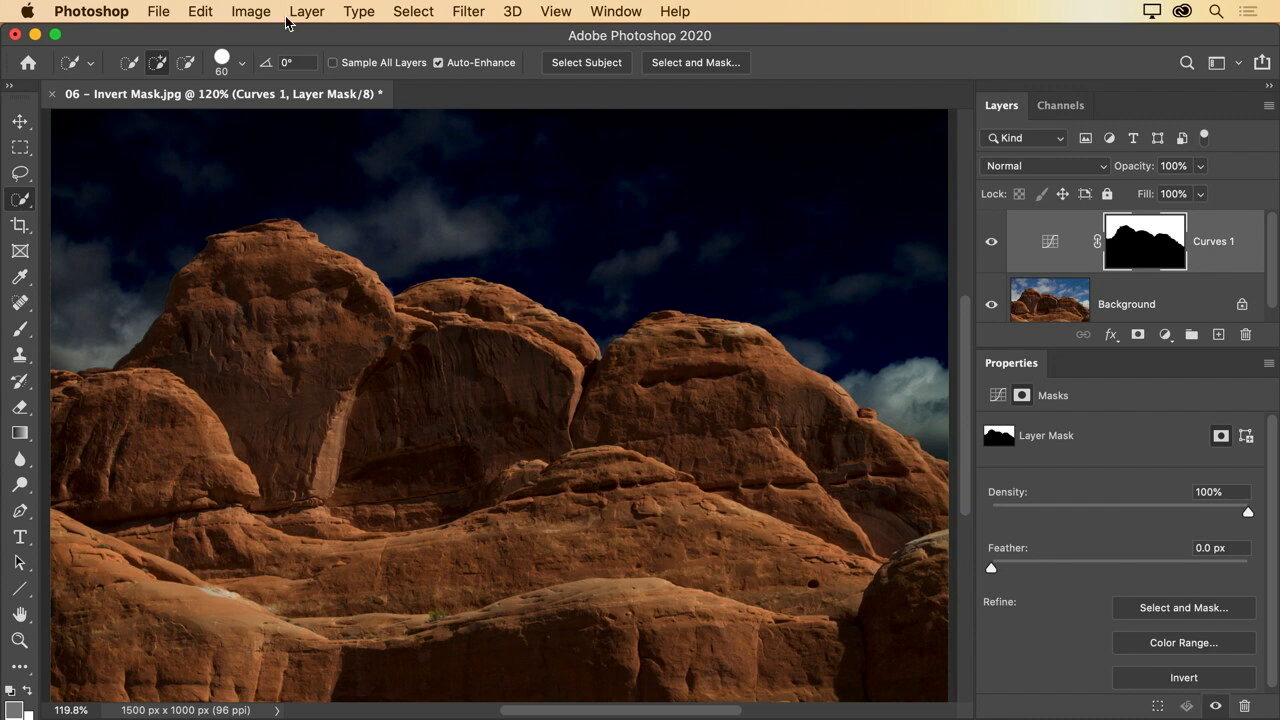
Apply the Invert adjustment to the layer mask, toggle it repeatedly to compare, and leave the rocks white and the sky black.
{"action": "left_click", "coordinate": [251, 12]}
{"action": "mouse_move", "coordinate": [302, 71]}
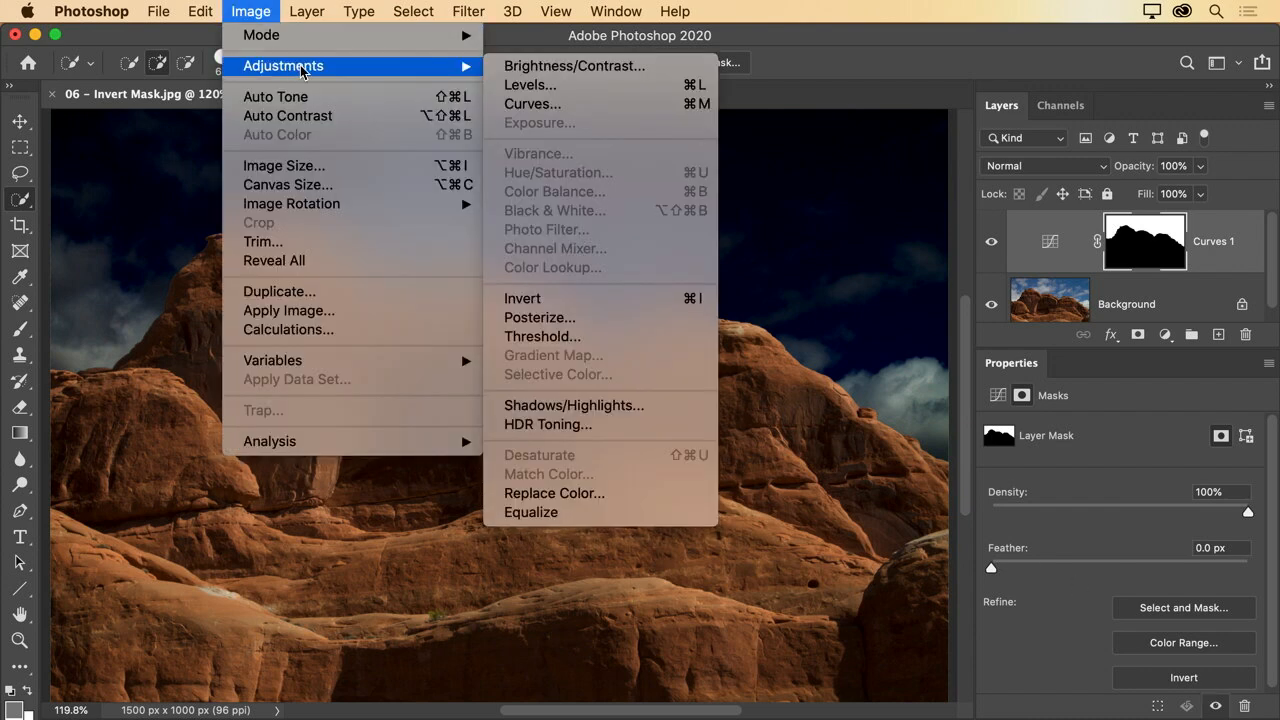
{"action": "left_click", "coordinate": [637, 302]}
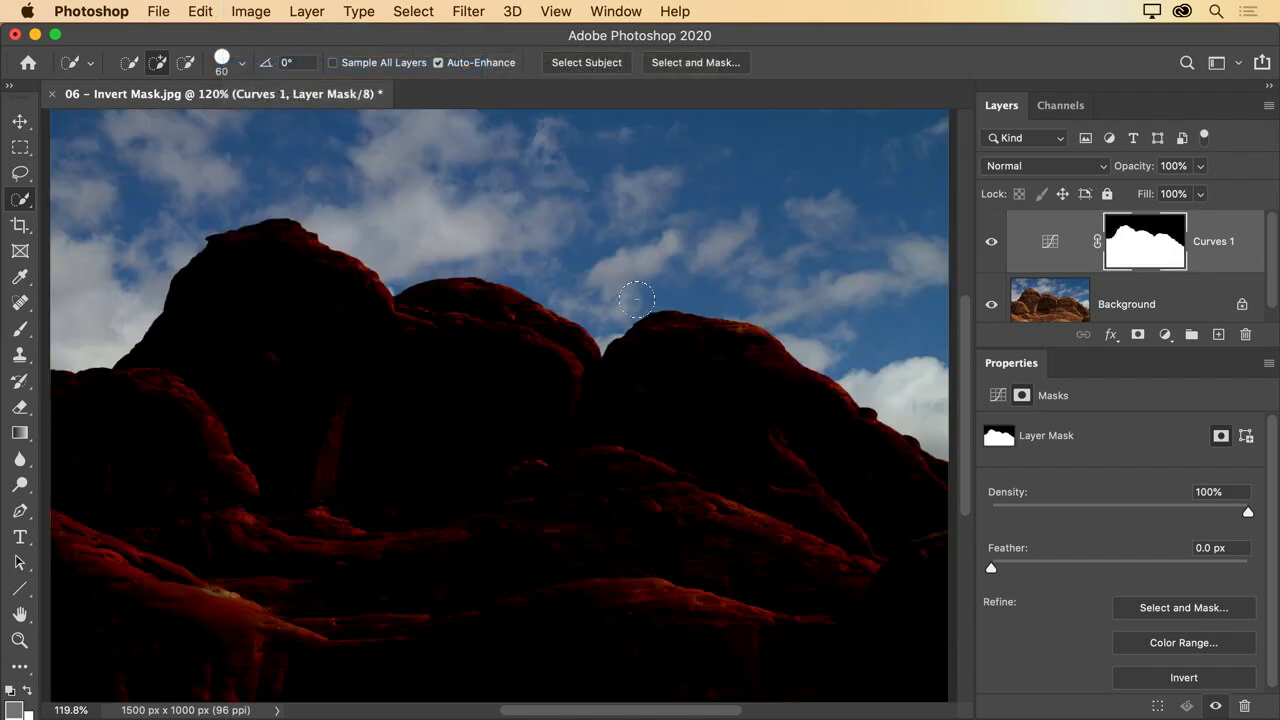
{"action": "key", "text": "super+i"}
{"action": "key", "text": "super+i"}
{"action": "key", "text": "super+i"}
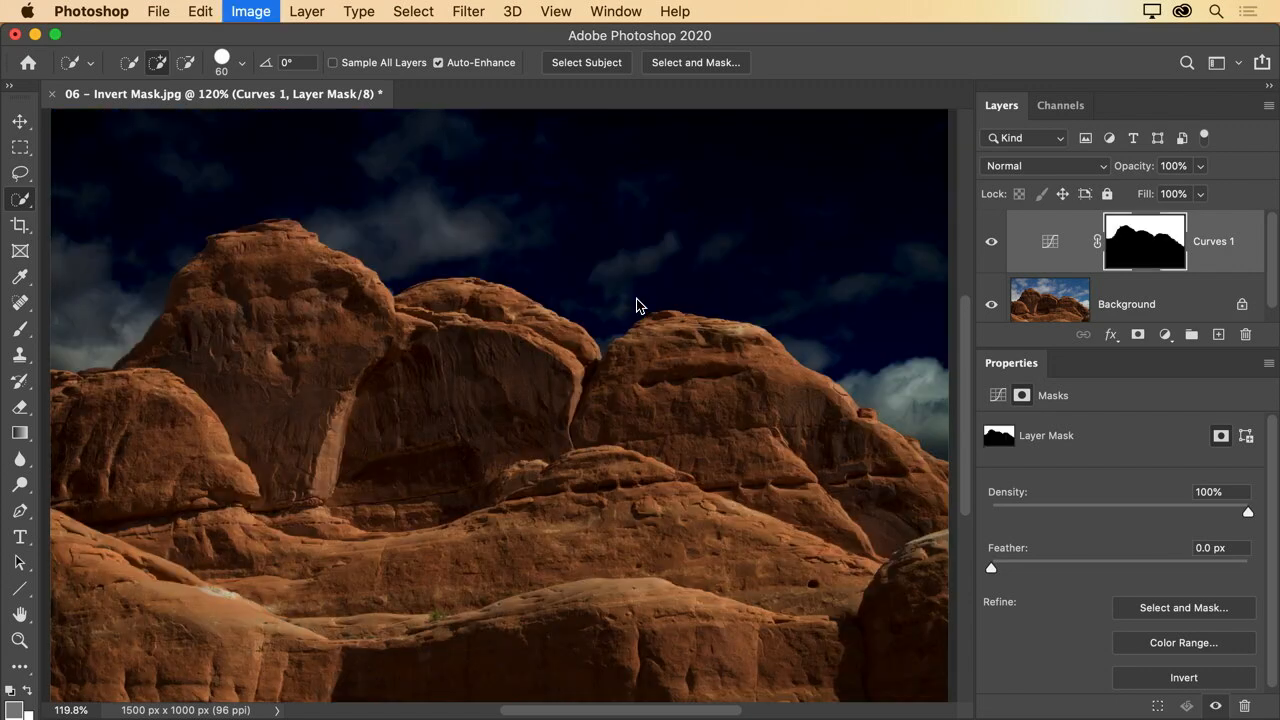
{"action": "key", "text": "super+i"}
{"action": "key", "text": "super+i"}
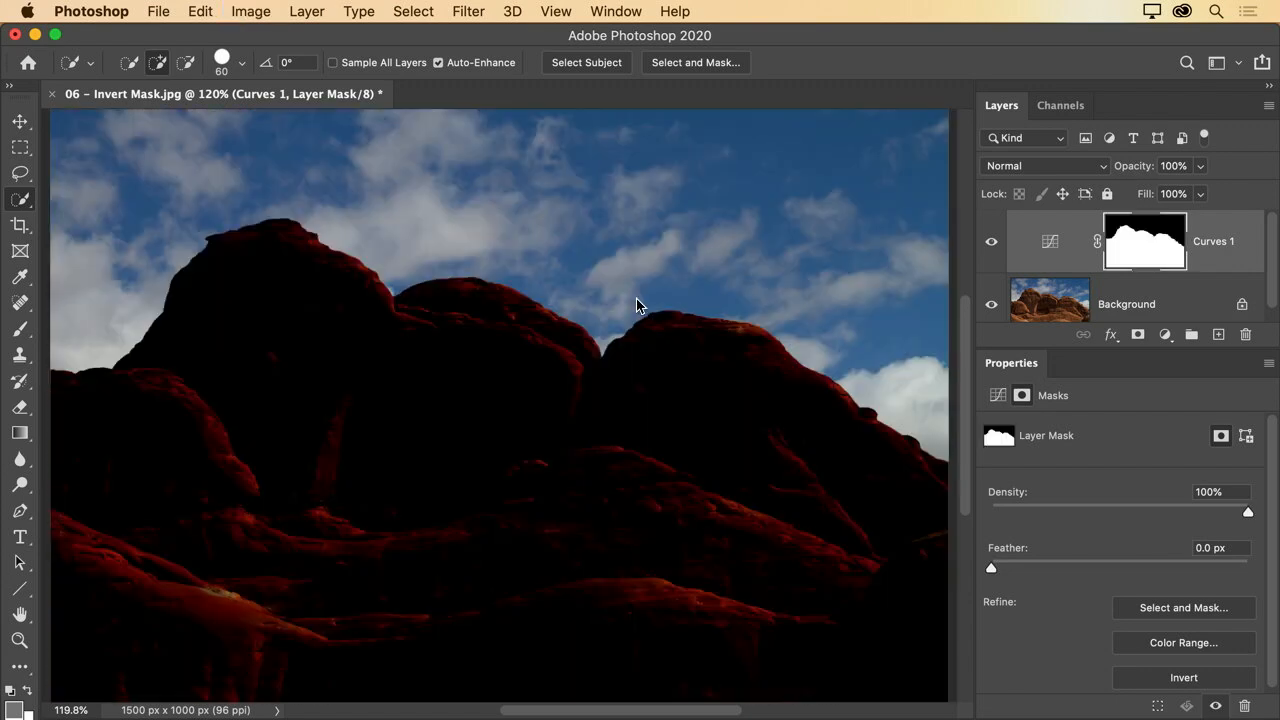
{"action": "key", "text": "super+i"}
Reshape the Curves 1 curve over the rocks, raising the highlights and slightly lowering the shadows for brighter, more contrasty rock.
{"action": "left_click", "coordinate": [1048, 246]}
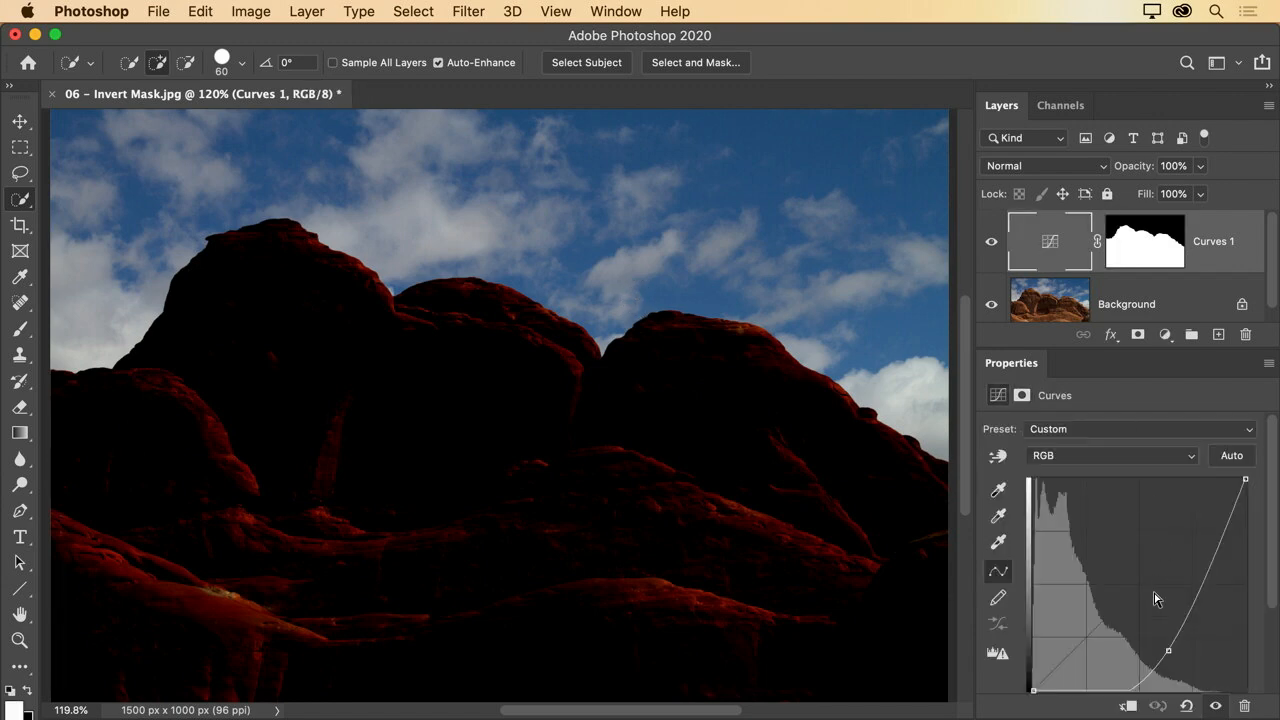
{"action": "left_click_drag", "start_coordinate": [1166, 651], "coordinate": [1088, 634]}
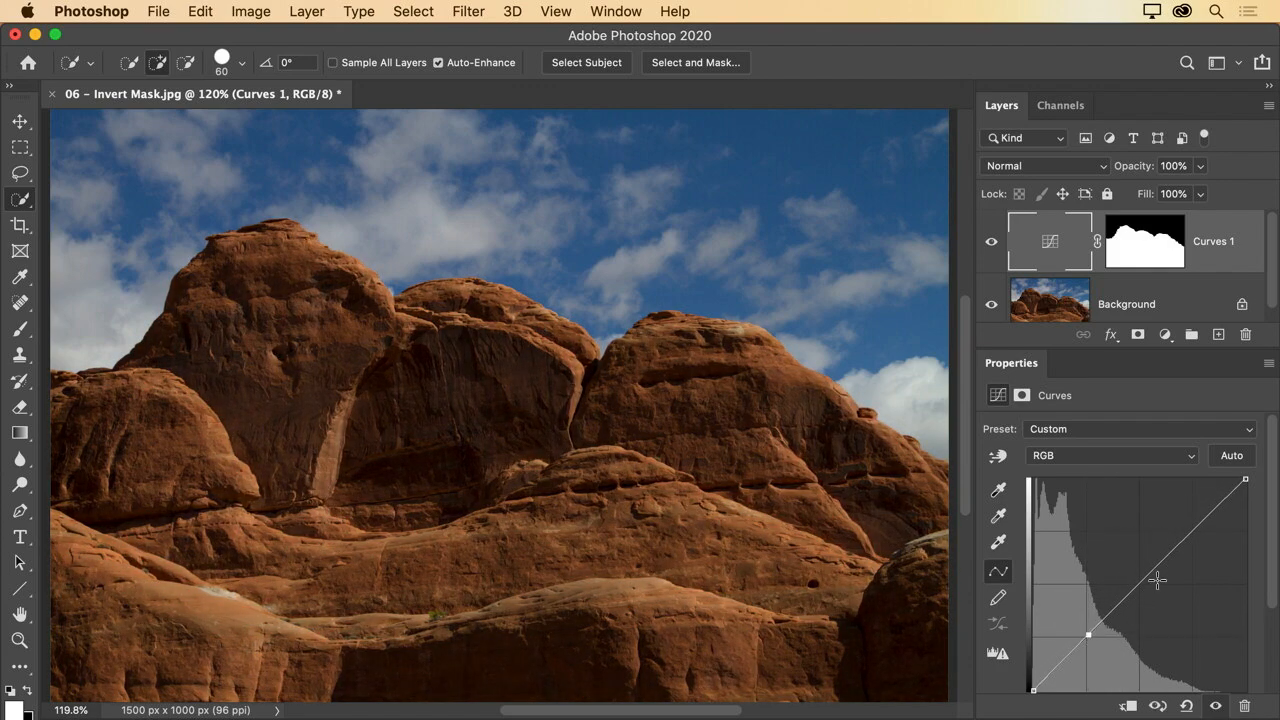
{"action": "left_click_drag", "start_coordinate": [1157, 572], "coordinate": [1157, 549]}
{"action": "left_click_drag", "start_coordinate": [1096, 632], "coordinate": [1087, 638]}
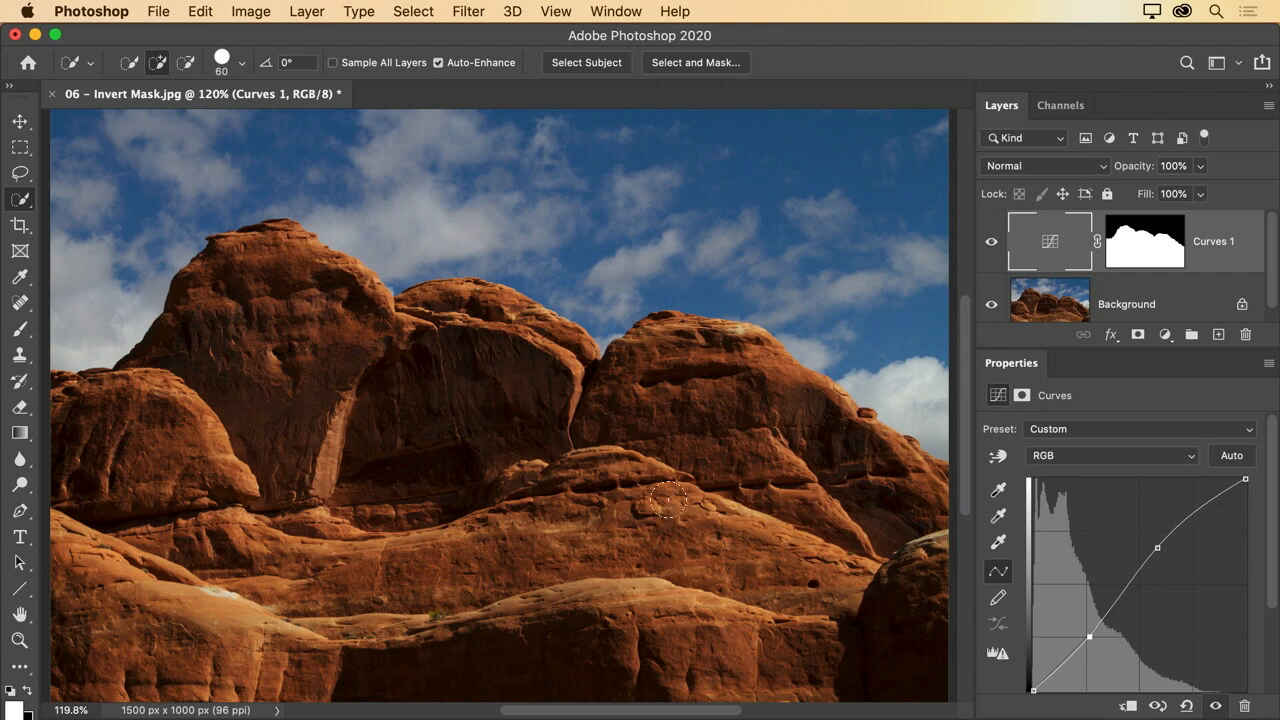
Load the Curves 1 layer mask as a selection and invert the selection to target the sky.
{"action": "mouse_move", "coordinate": [1144, 246]}
{"action": "left_mouse_down"}
{"action": "mouse_move", "coordinate": [1138, 255]}
{"action": "mouse_move", "coordinate": [1133, 240]}
{"action": "mouse_move", "coordinate": [1161, 254]}
{"action": "left_mouse_up"}
{"action": "left_click", "coordinate": [1148, 250], "text": "super"}
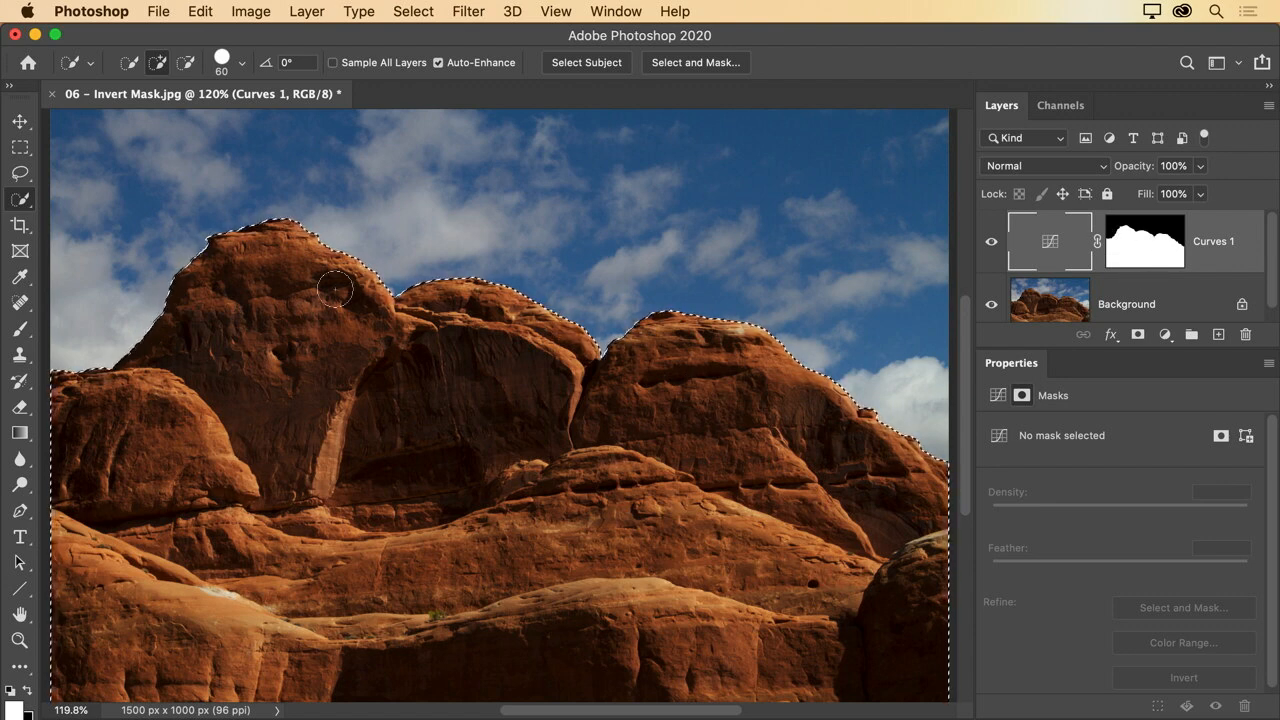
{"action": "left_click", "coordinate": [413, 11]}
{"action": "left_click", "coordinate": [428, 91]}
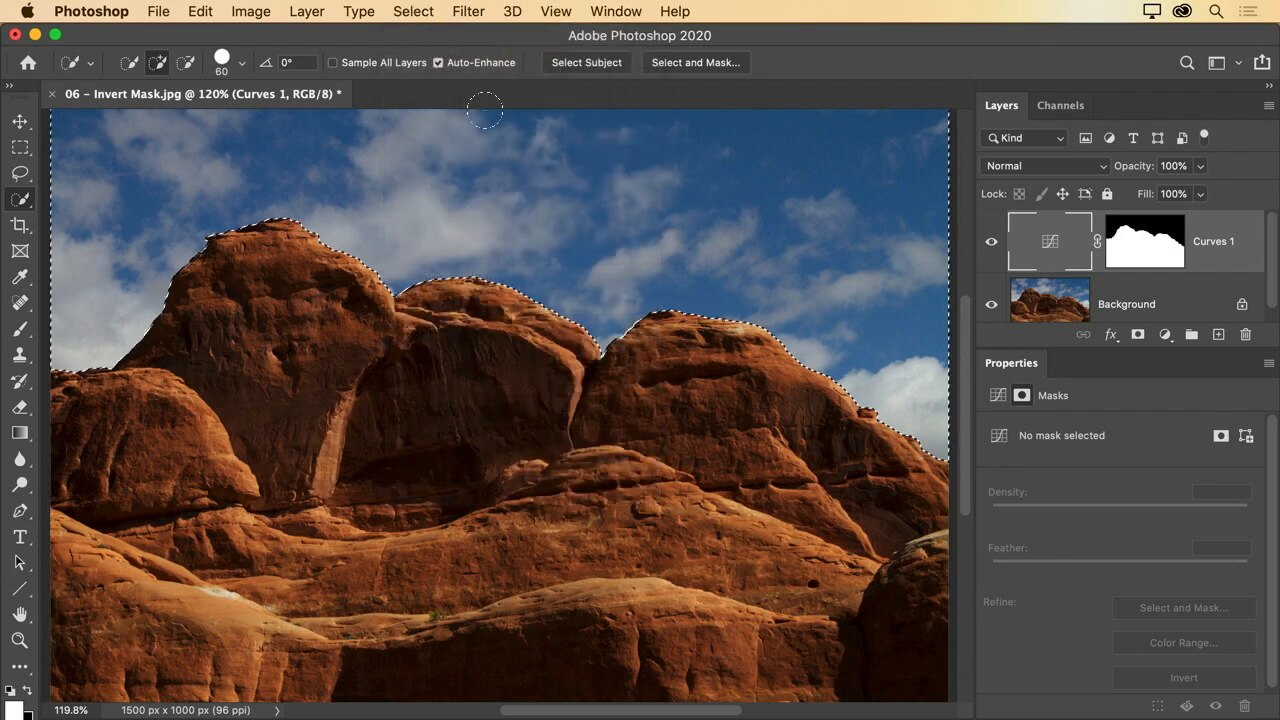
Add a second Curves adjustment layer from the sky selection and raise its midtones slightly to brighten the sky.
{"action": "left_click", "coordinate": [1164, 334]}
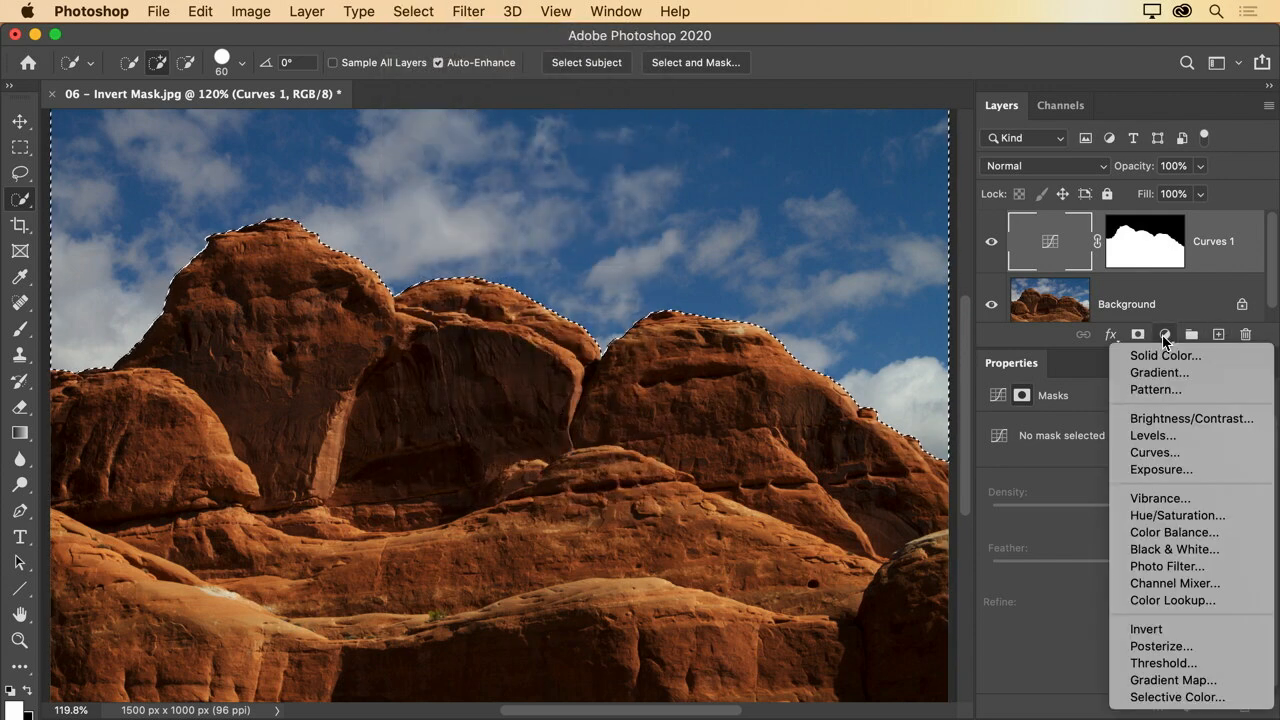
{"action": "left_click", "coordinate": [1155, 452]}
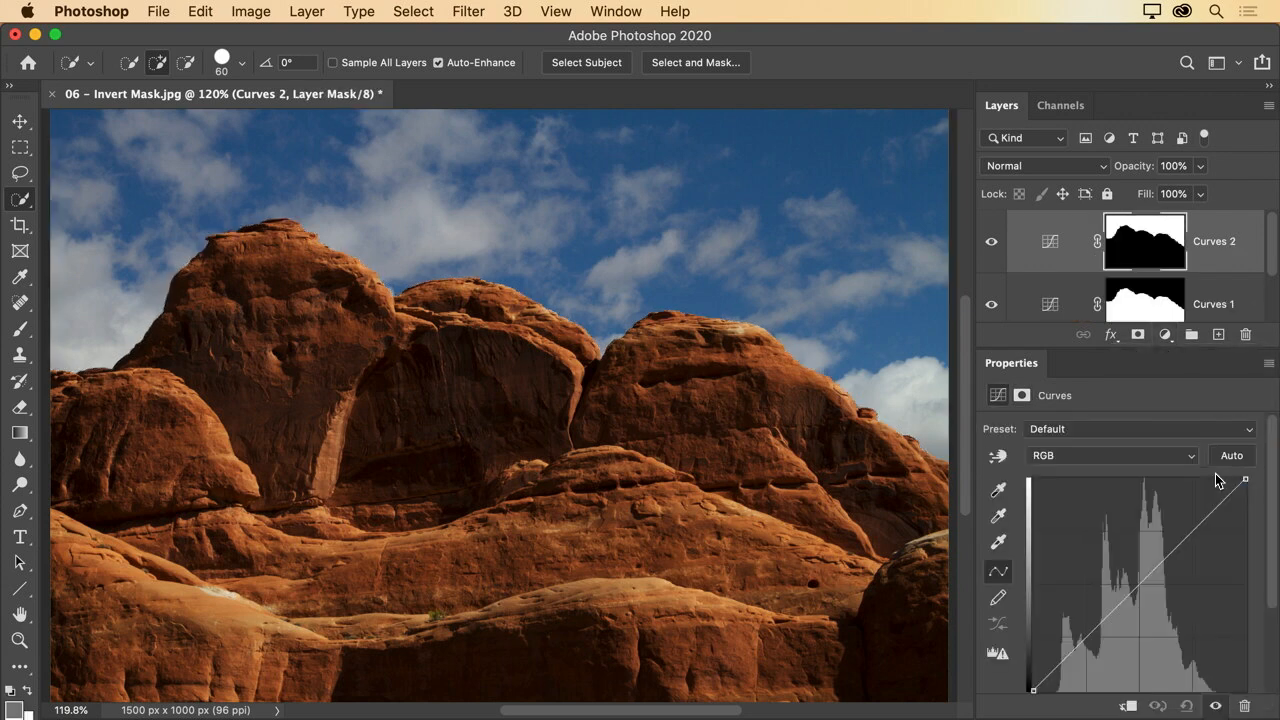
{"action": "mouse_move", "coordinate": [1147, 588]}
{"action": "left_mouse_down"}
{"action": "mouse_move", "coordinate": [1134, 589]}
{"action": "mouse_move", "coordinate": [1143, 634]}
{"action": "mouse_move", "coordinate": [1114, 550]}
{"action": "mouse_move", "coordinate": [1122, 589]}
{"action": "left_mouse_up"}
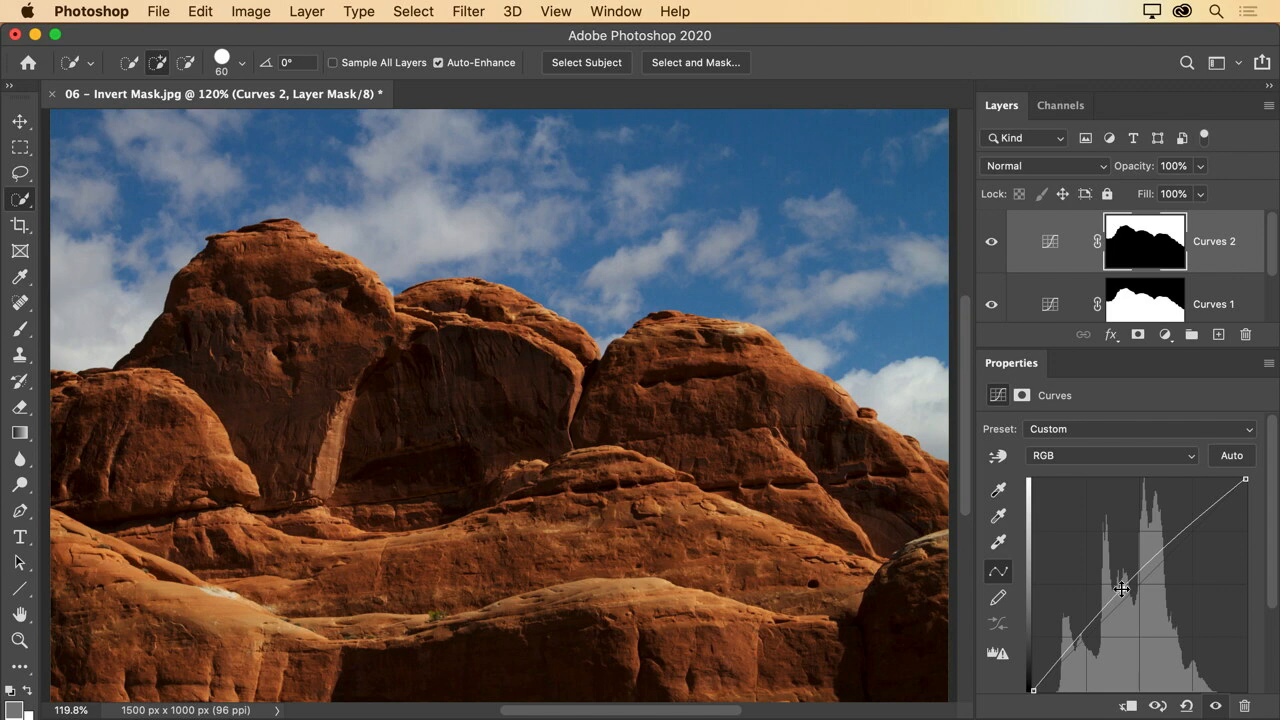
Close the red rocks document without saving and open 07 - Smart Objects.jpg.
{"action": "left_click", "coordinate": [51, 94]}
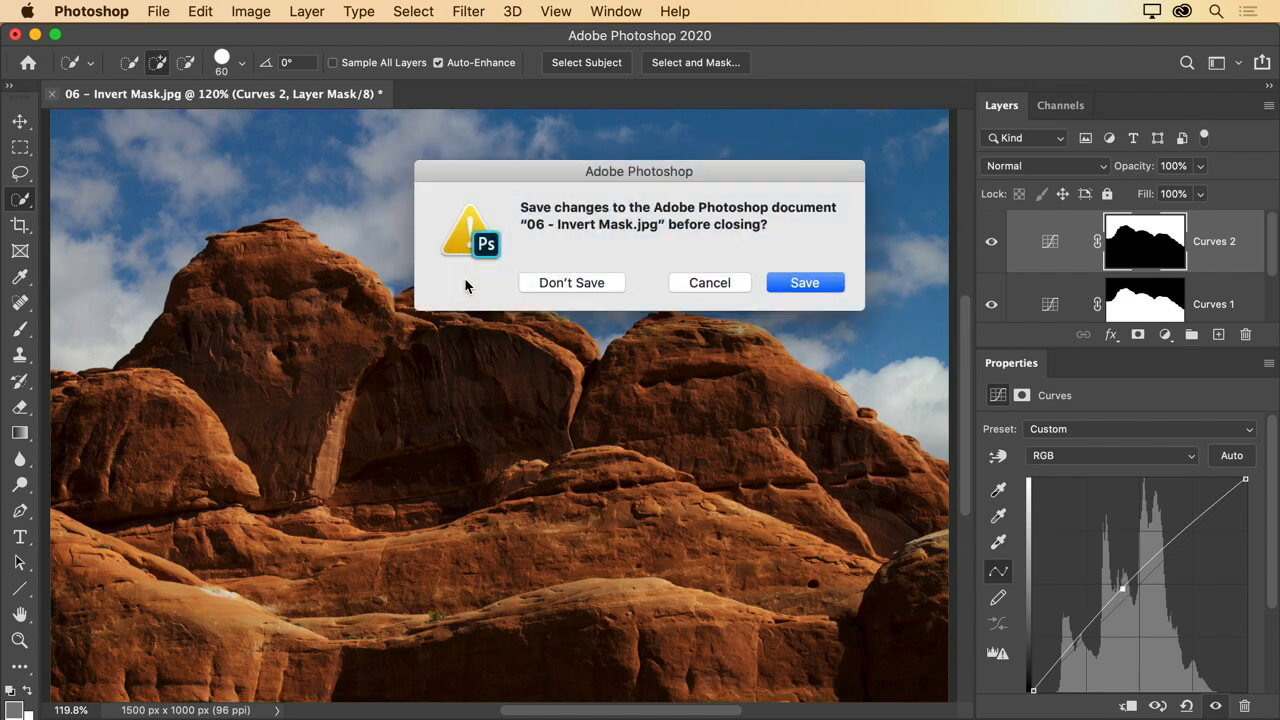
{"action": "left_click", "coordinate": [571, 281]}
{"action": "key", "text": "super+o"}
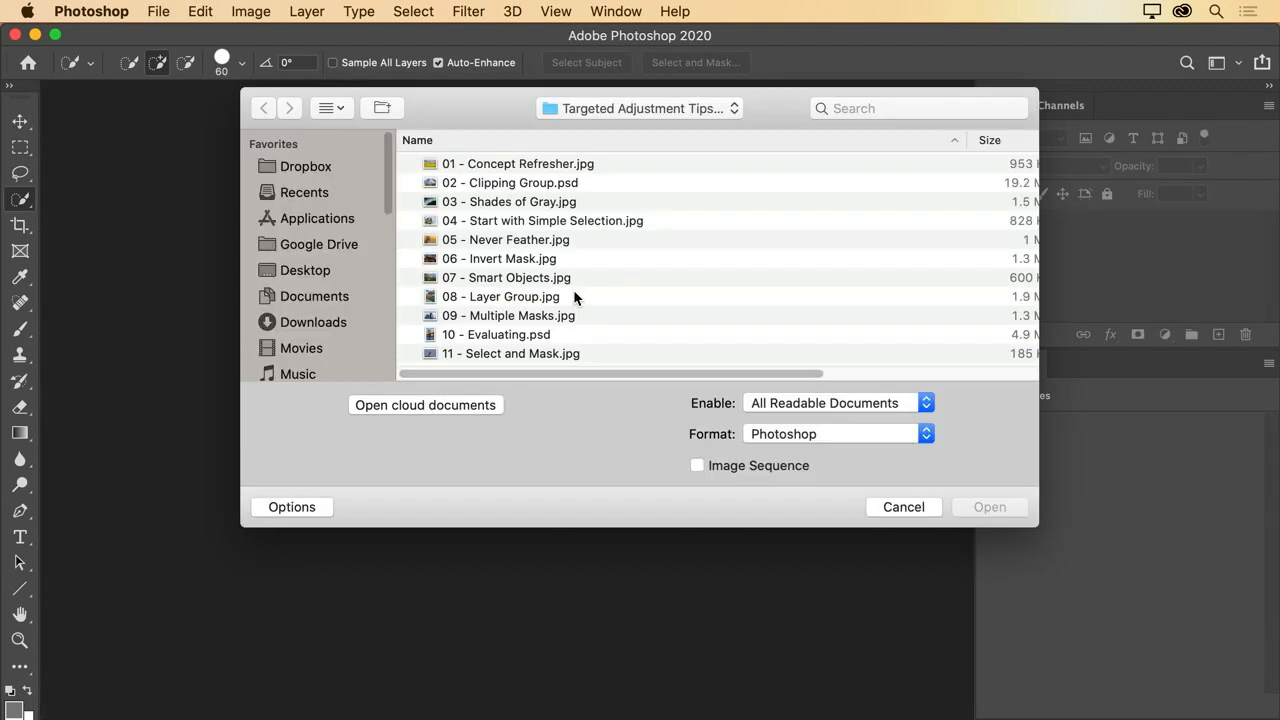
{"action": "double_click", "coordinate": [500, 278]}
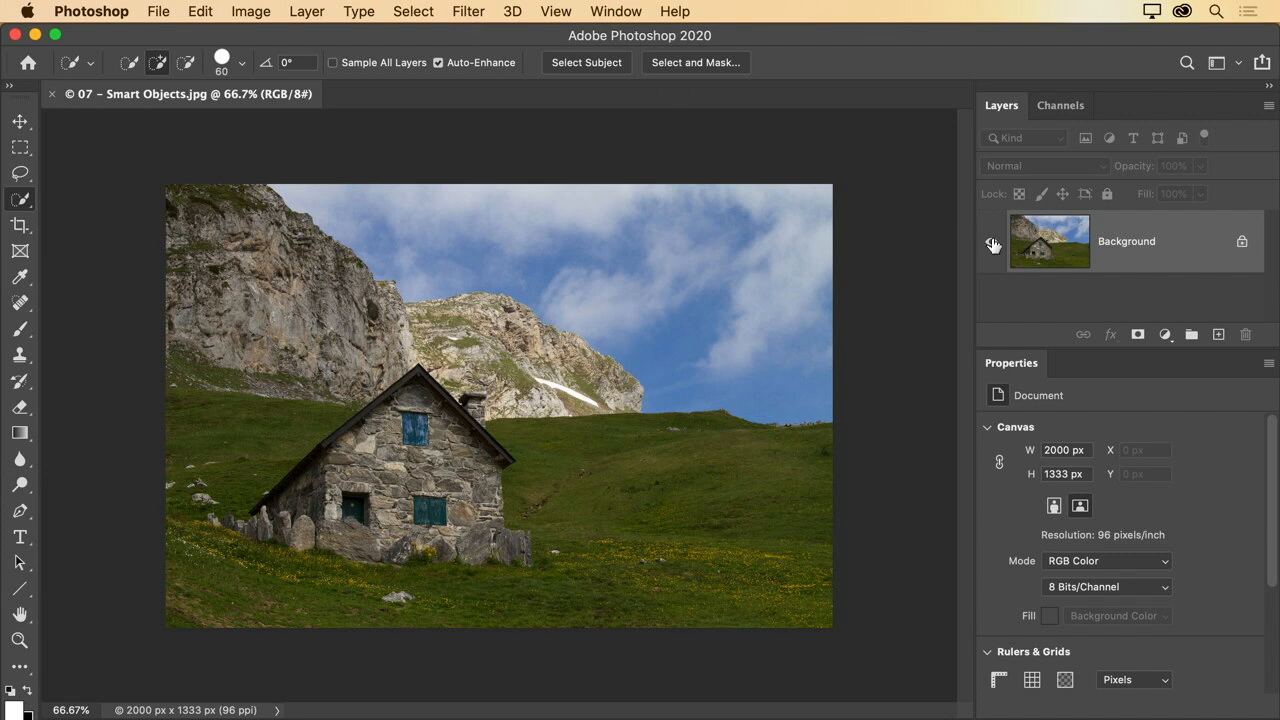
Convert the Background layer of the stone house photo to a smart object for smart filters, accepting the conversion notice.
{"action": "left_click", "coordinate": [480, 14]}
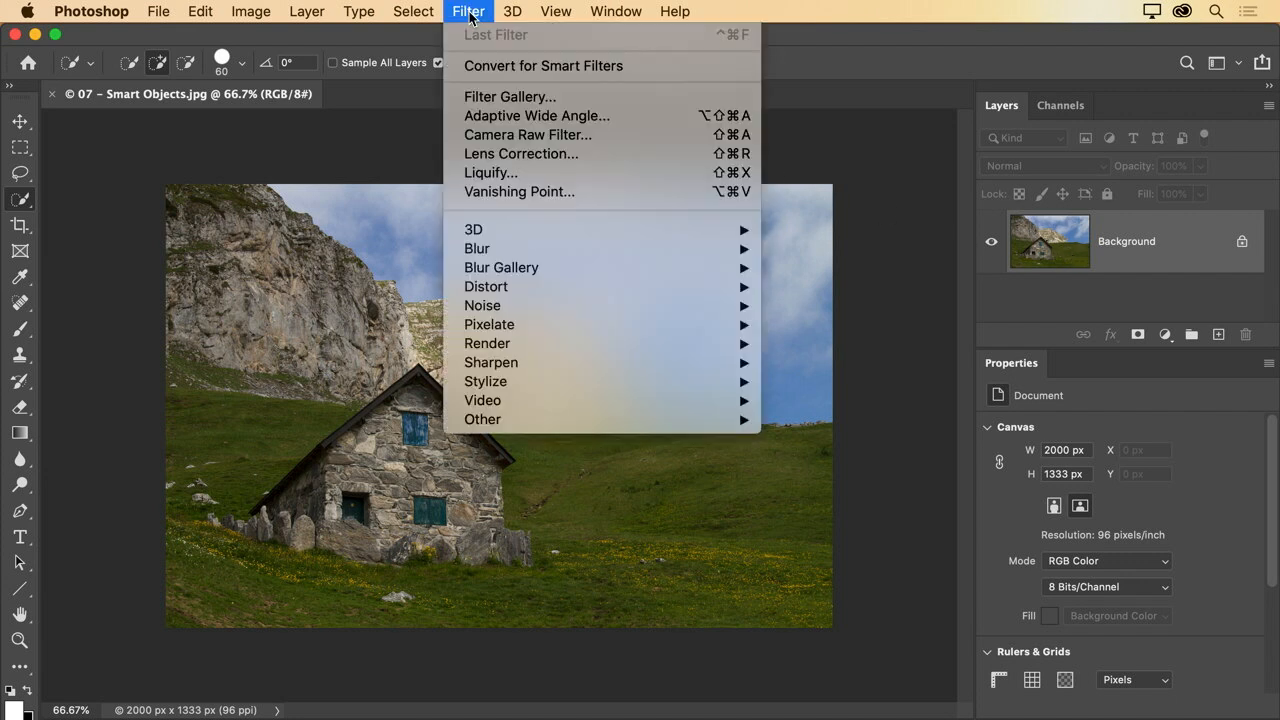
{"action": "left_click", "coordinate": [646, 67]}
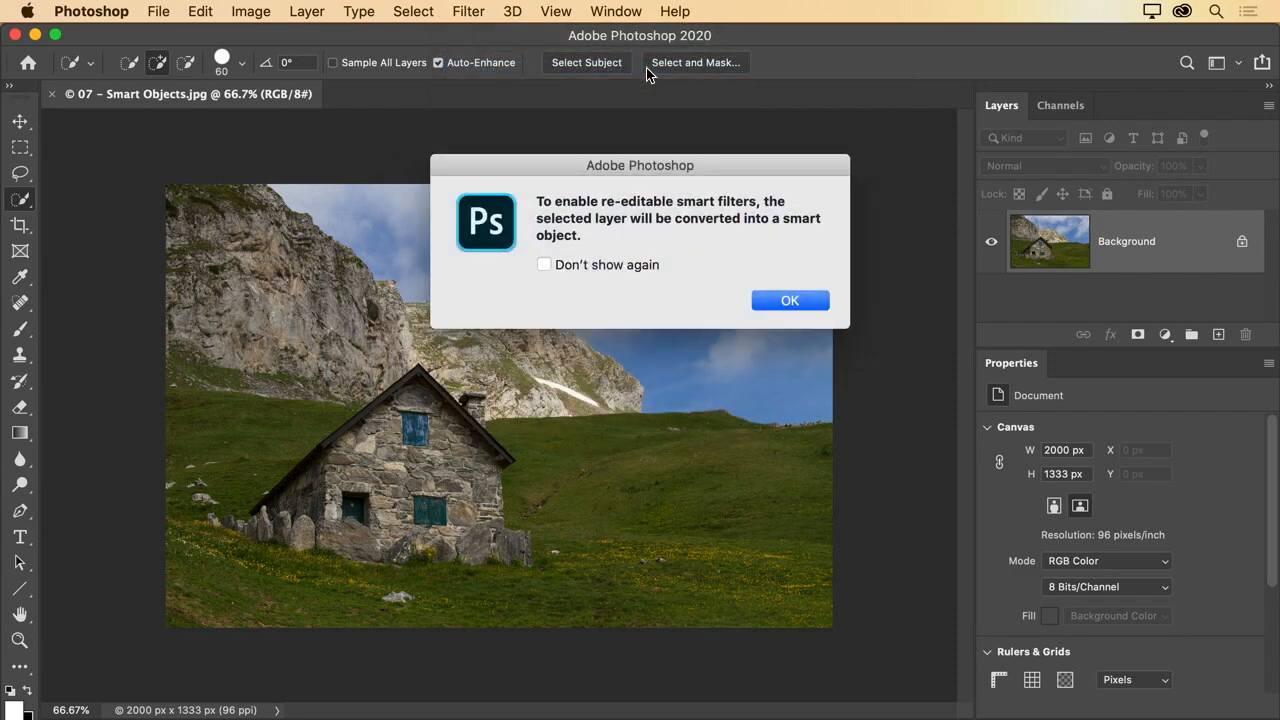
{"action": "left_click", "coordinate": [808, 305]}
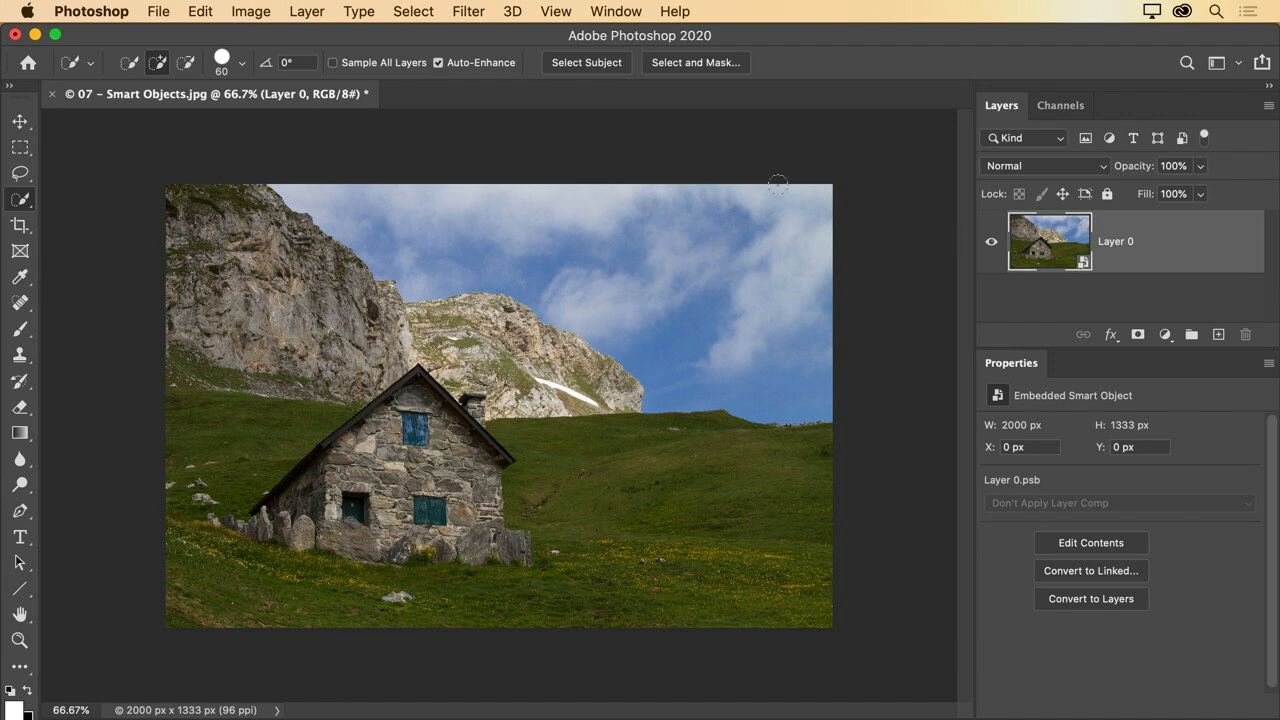
Apply a Gaussian Blur smart filter with a radius of about 22 pixels to the stone house layer.
{"action": "left_click", "coordinate": [468, 12]}
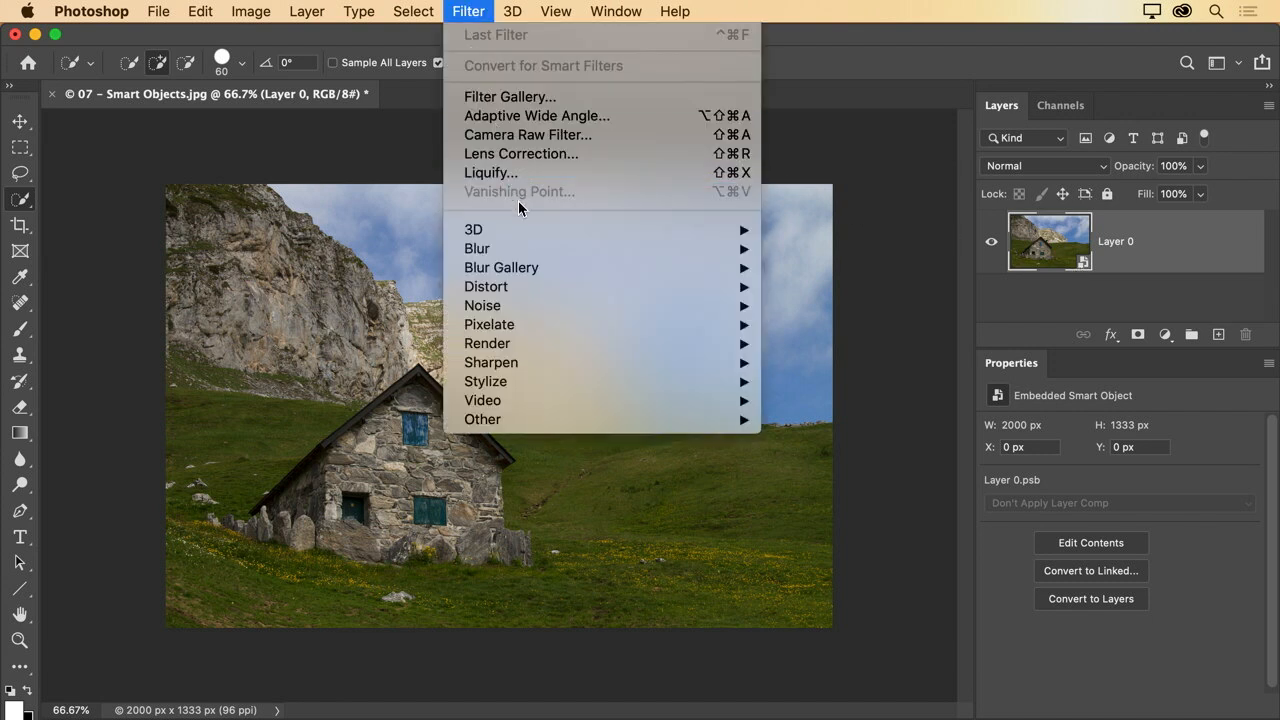
{"action": "mouse_move", "coordinate": [551, 250]}
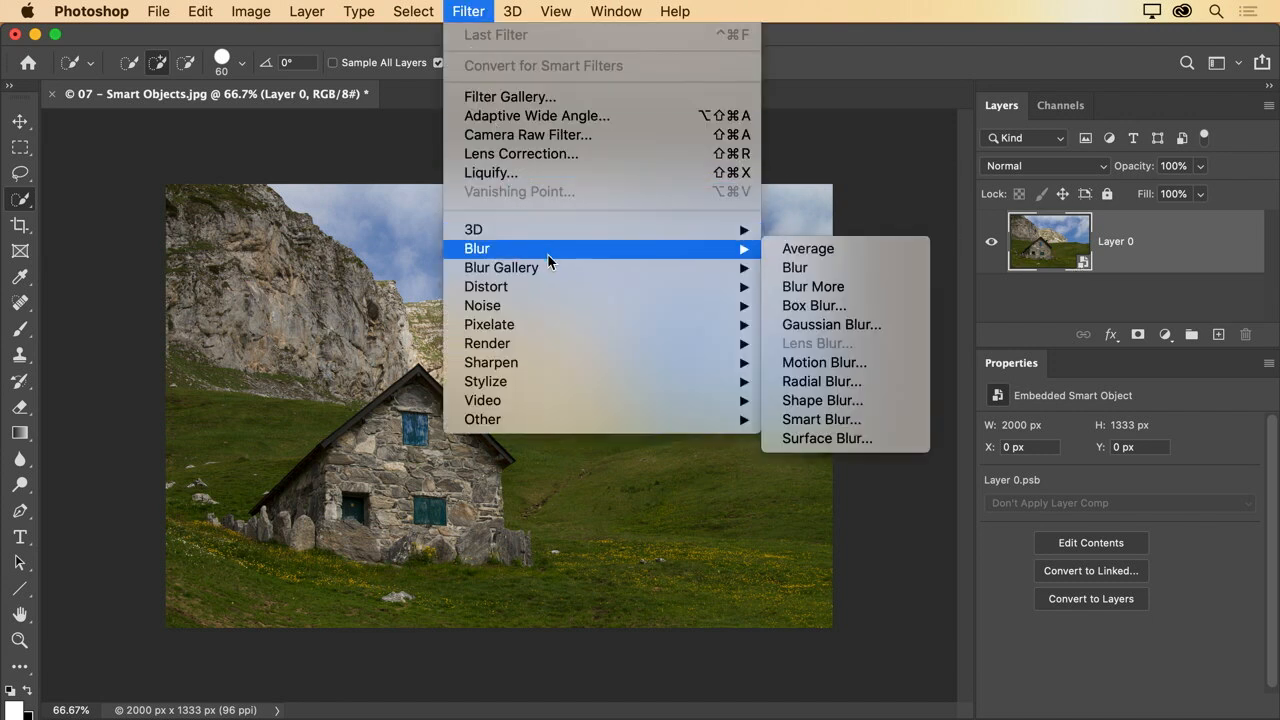
{"action": "left_click", "coordinate": [856, 326]}
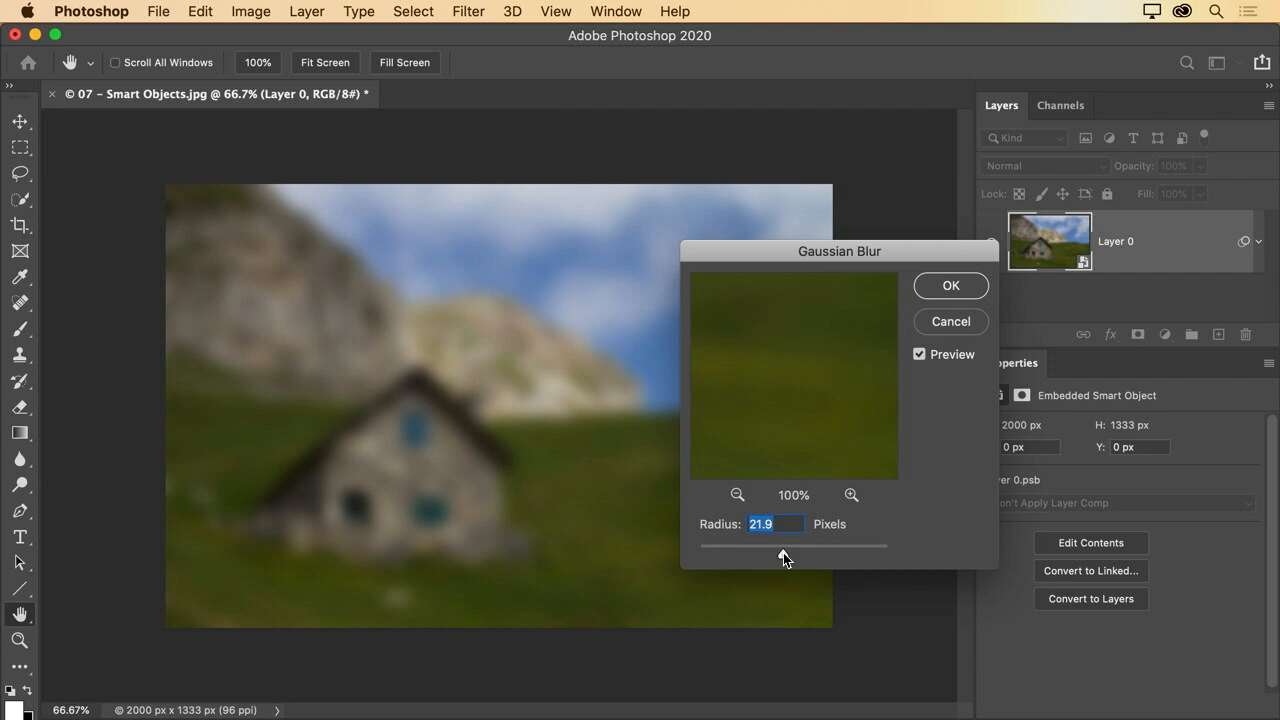
{"action": "left_click_drag", "start_coordinate": [783, 552], "coordinate": [780, 553]}
{"action": "left_click", "coordinate": [950, 287]}
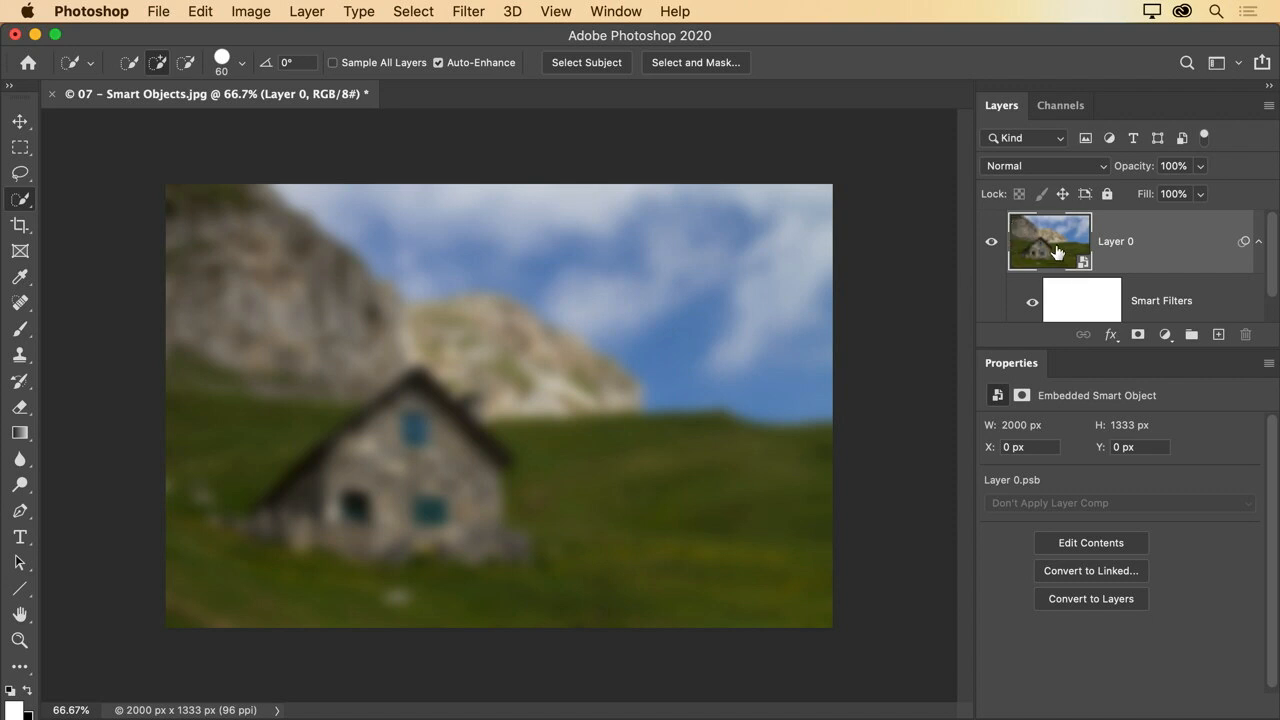
Paint black on the smart filter mask with a 300 px brush over the rocks, house and meadow to remove their blur.
{"action": "left_click_drag", "start_coordinate": [1071, 350], "coordinate": [1077, 410]}
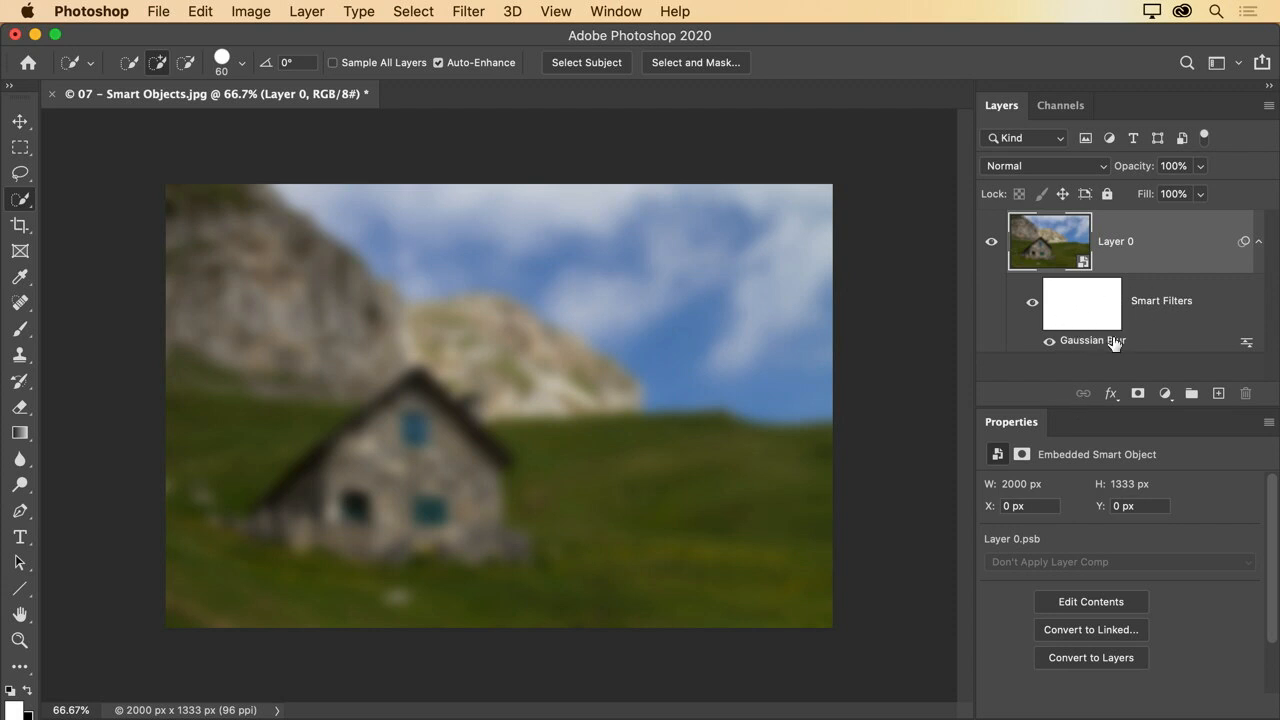
{"action": "left_click", "coordinate": [1080, 305]}
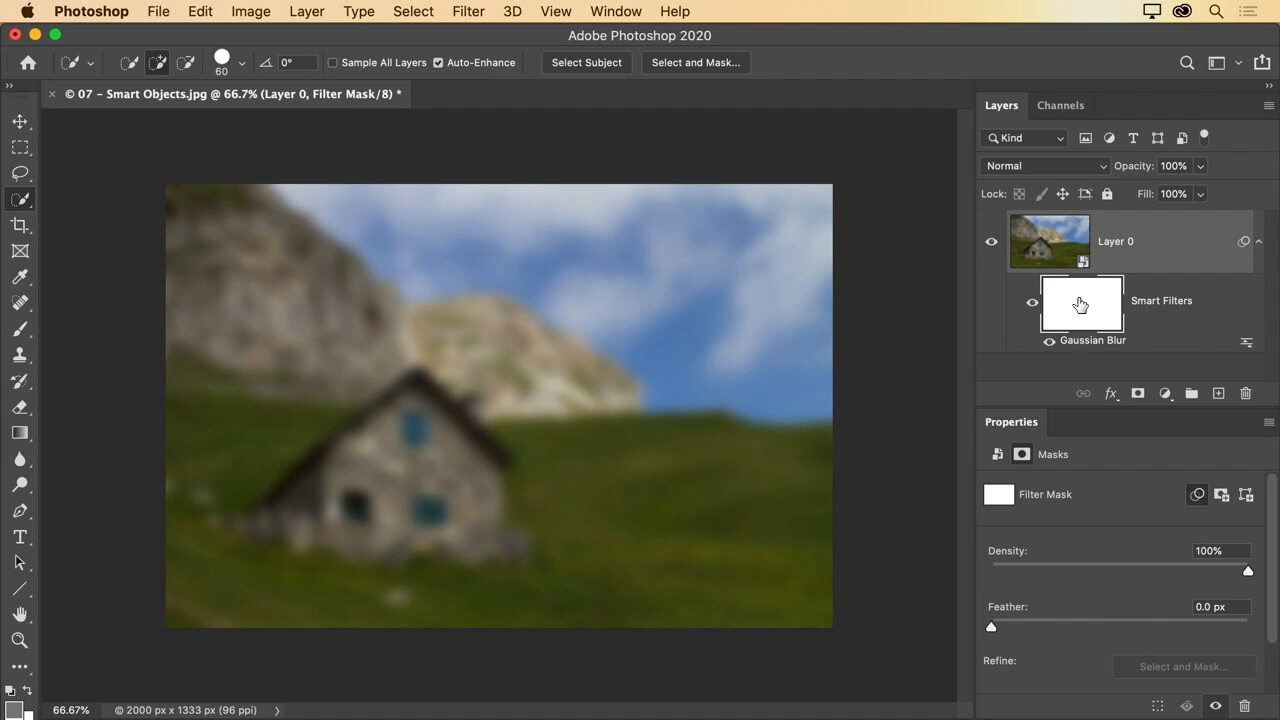
{"action": "key", "text": "b"}
{"action": "key", "text": "d"}
{"action": "key", "text": "x"}
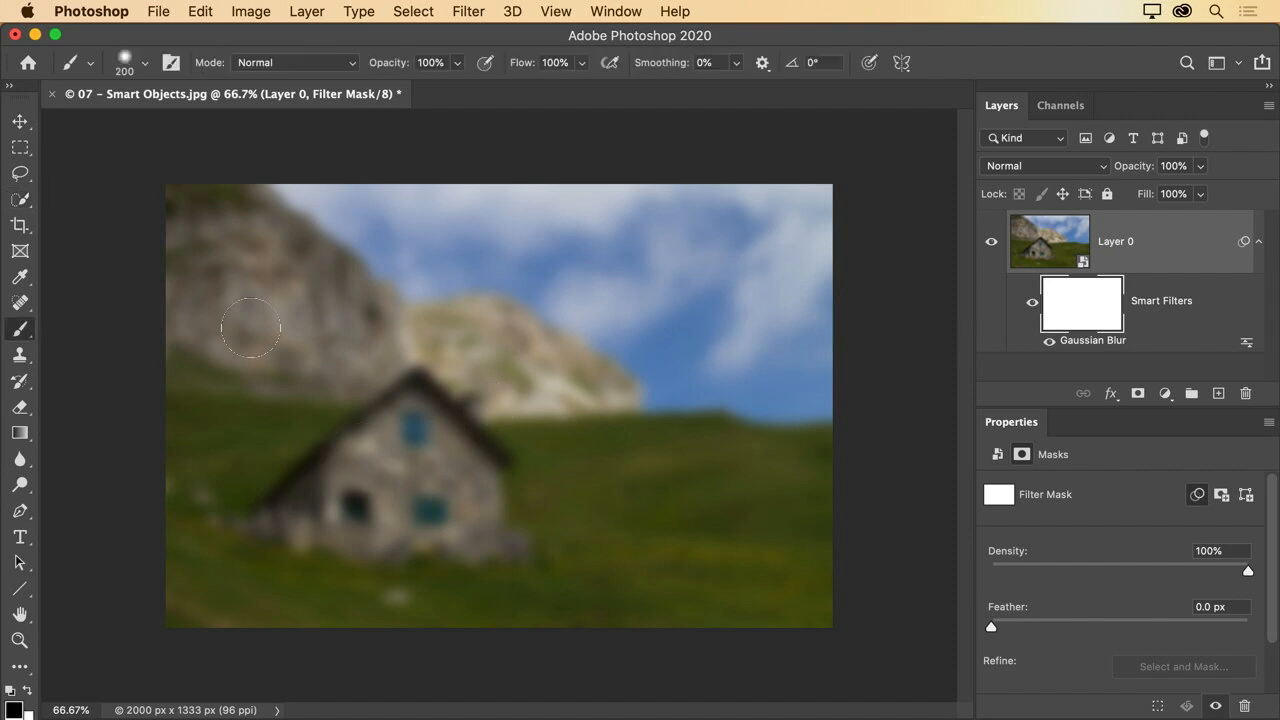
{"action": "key", "text": "bracketright"}
{"action": "key", "text": "bracketright"}
{"action": "mouse_move", "coordinate": [189, 234]}
{"action": "left_mouse_down"}
{"action": "mouse_move", "coordinate": [363, 328]}
{"action": "mouse_move", "coordinate": [443, 362]}
{"action": "mouse_move", "coordinate": [491, 363]}
{"action": "mouse_move", "coordinate": [568, 404]}
{"action": "left_mouse_up"}
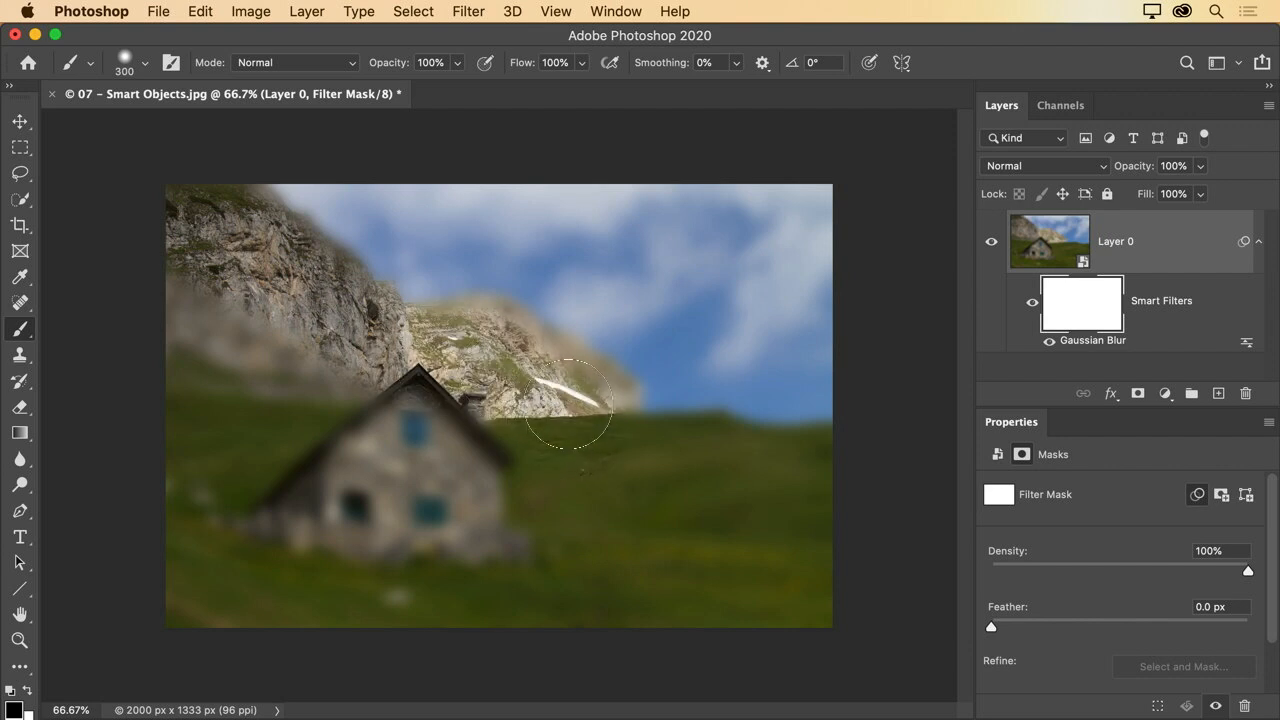
{"action": "mouse_move", "coordinate": [571, 466]}
{"action": "left_mouse_down"}
{"action": "mouse_move", "coordinate": [172, 321]}
{"action": "mouse_move", "coordinate": [313, 448]}
{"action": "mouse_move", "coordinate": [723, 588]}
{"action": "mouse_move", "coordinate": [215, 552]}
{"action": "mouse_move", "coordinate": [136, 484]}
{"action": "mouse_move", "coordinate": [125, 576]}
{"action": "mouse_move", "coordinate": [828, 623]}
{"action": "left_mouse_up"}
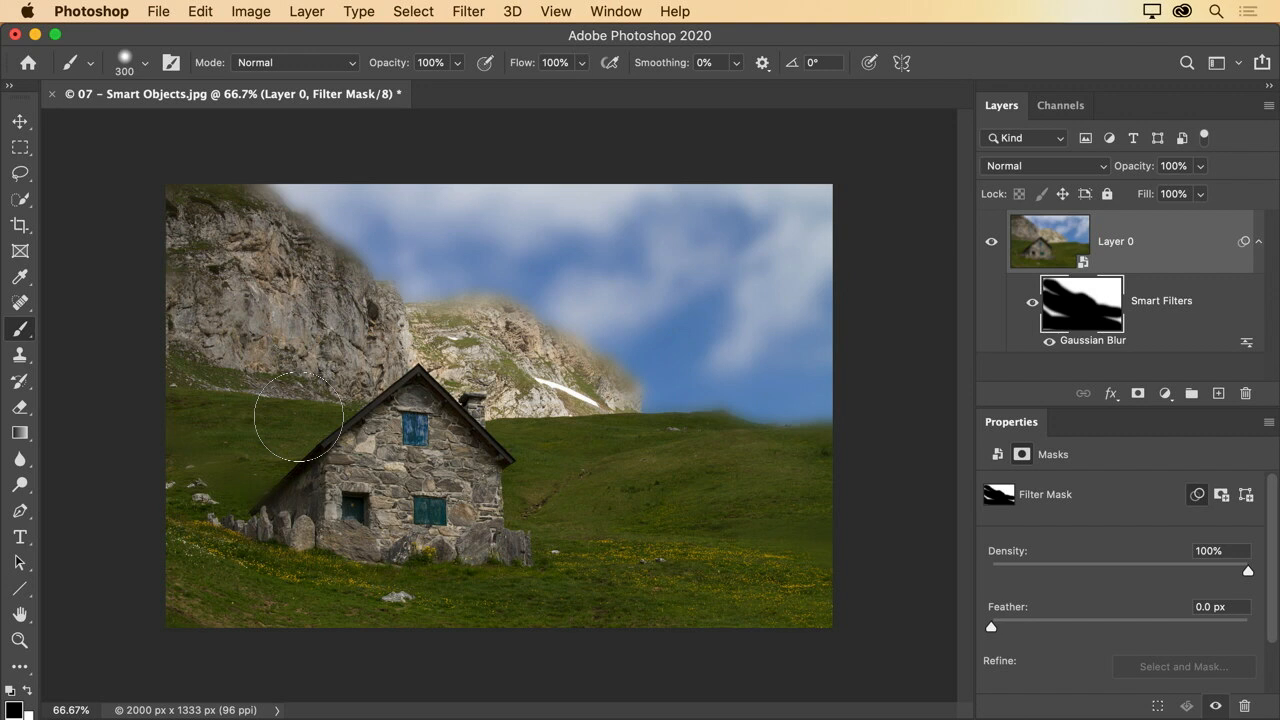
Try the Spot Healing Brush on the smart object layer's own pixels.
{"action": "left_click", "coordinate": [20, 302]}
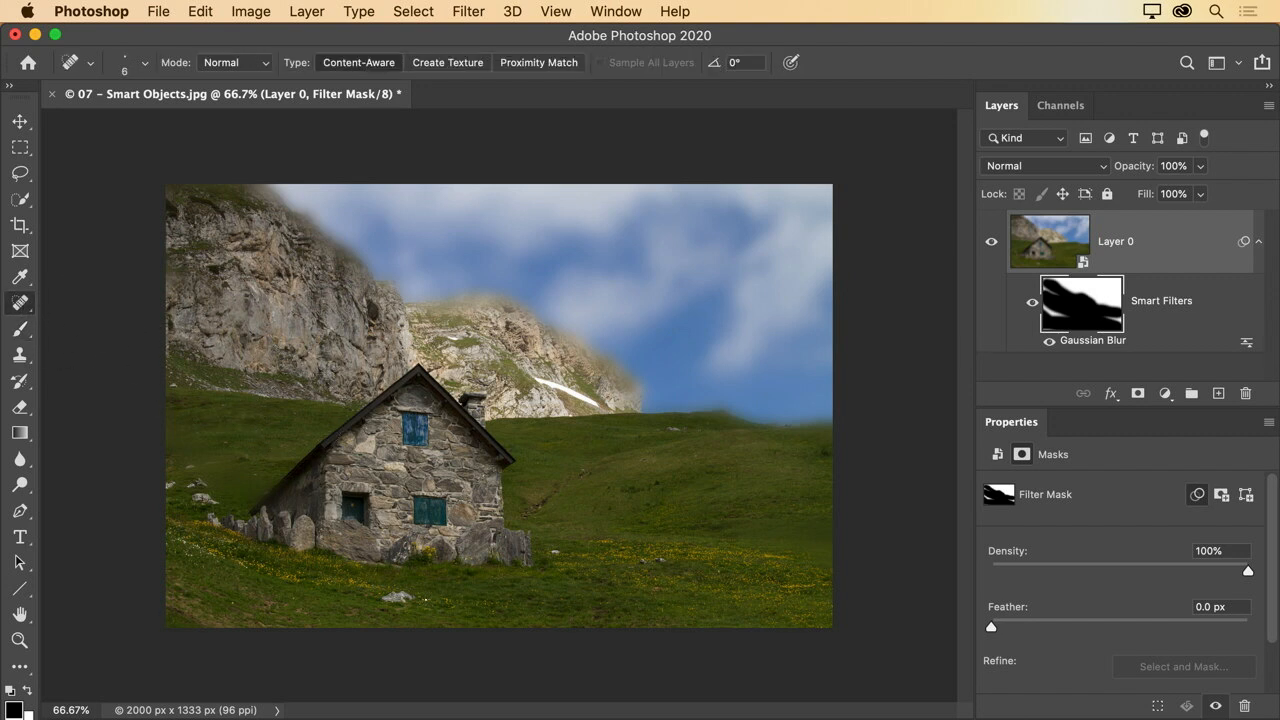
{"action": "left_click", "coordinate": [1066, 253]}
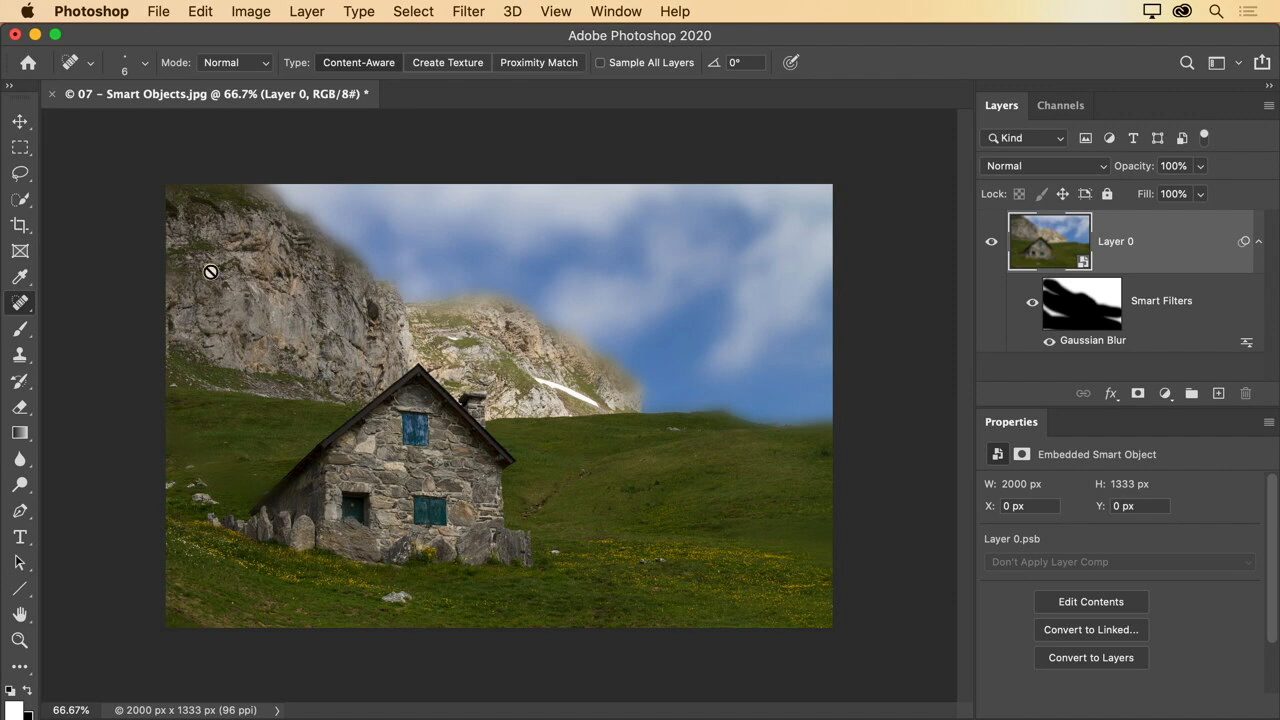
Close the smart objects document without saving and open 08 - Layer Group.jpg, fitted to the window.
{"action": "left_click", "coordinate": [52, 94]}
{"action": "left_click", "coordinate": [595, 284]}
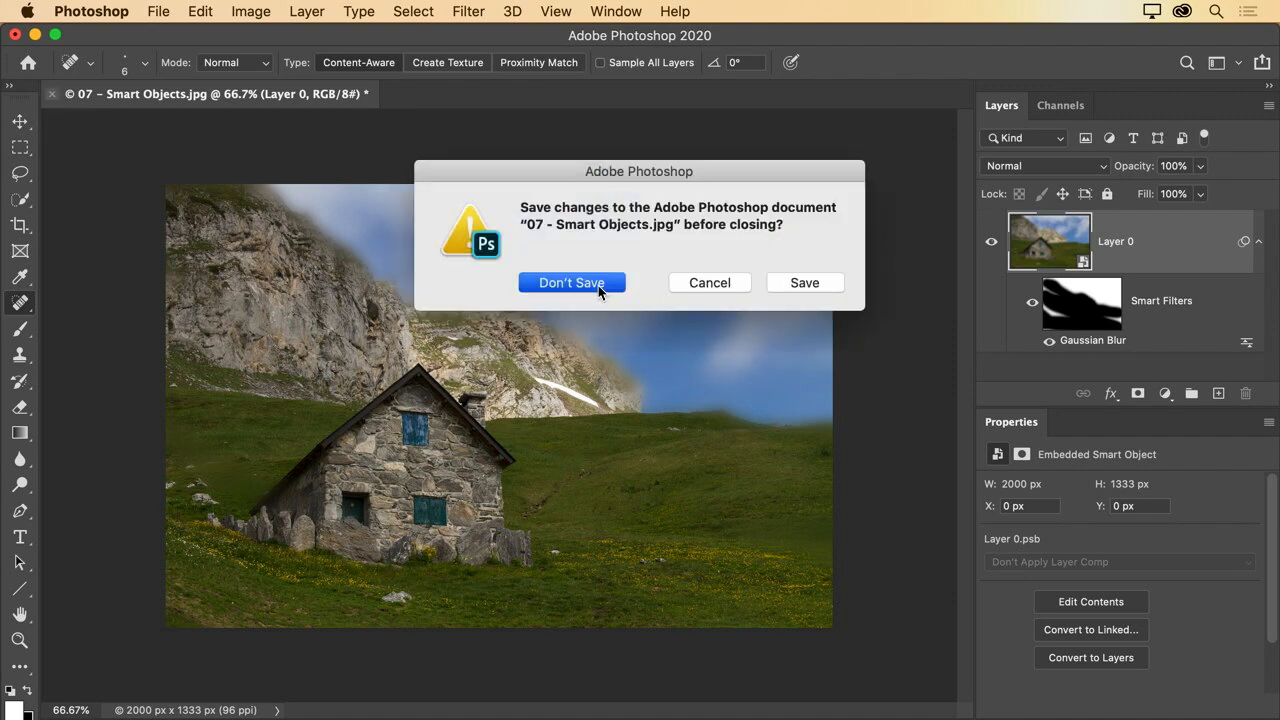
{"action": "key", "text": "super+o"}
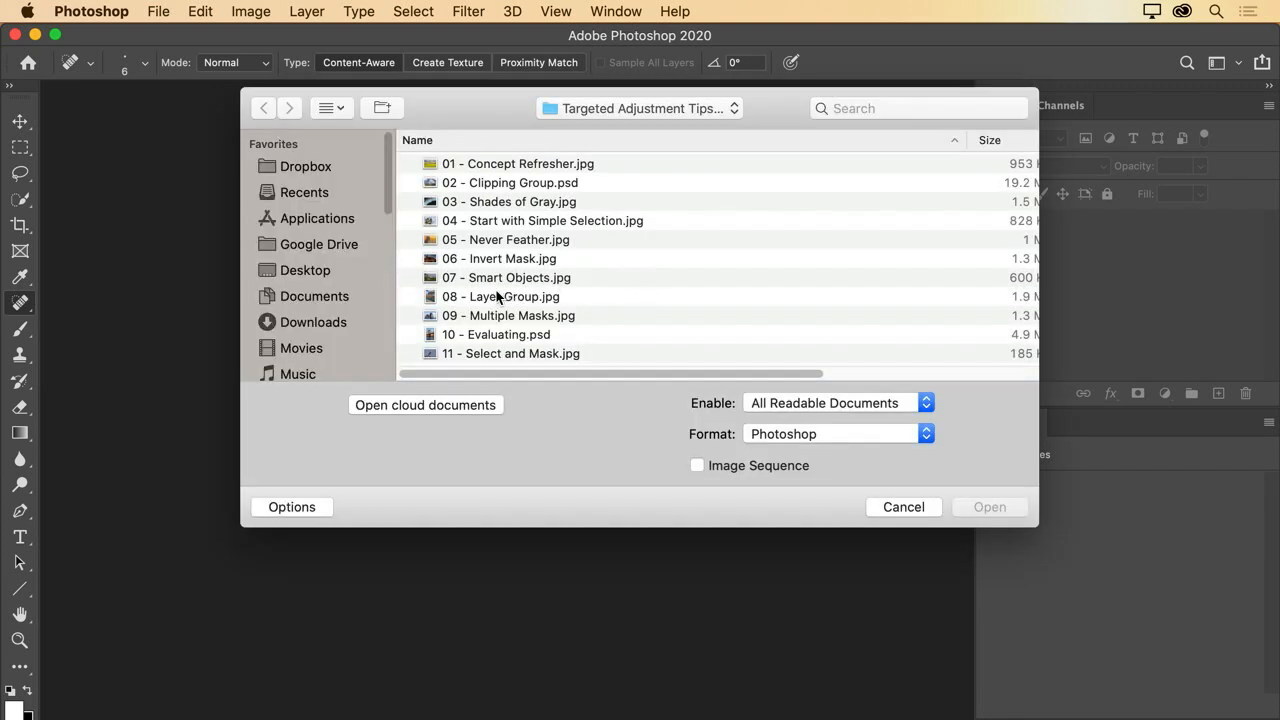
{"action": "double_click", "coordinate": [497, 296]}
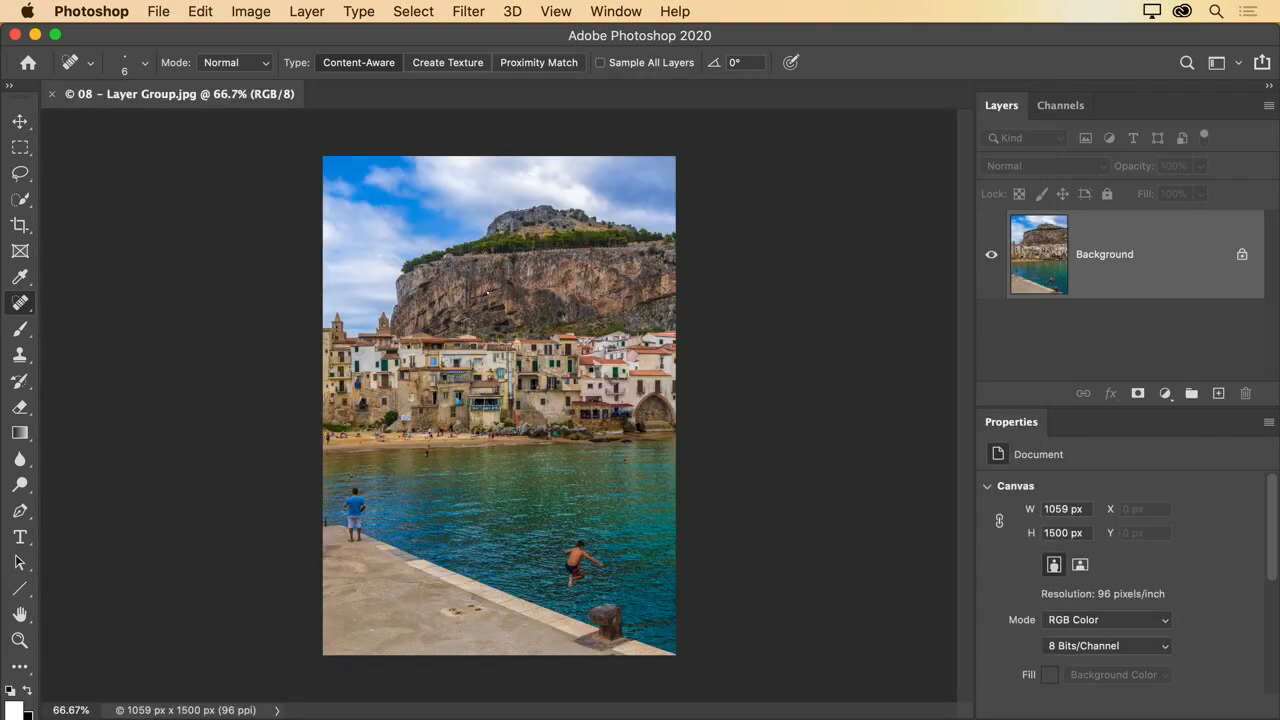
{"action": "key", "text": "super+0"}
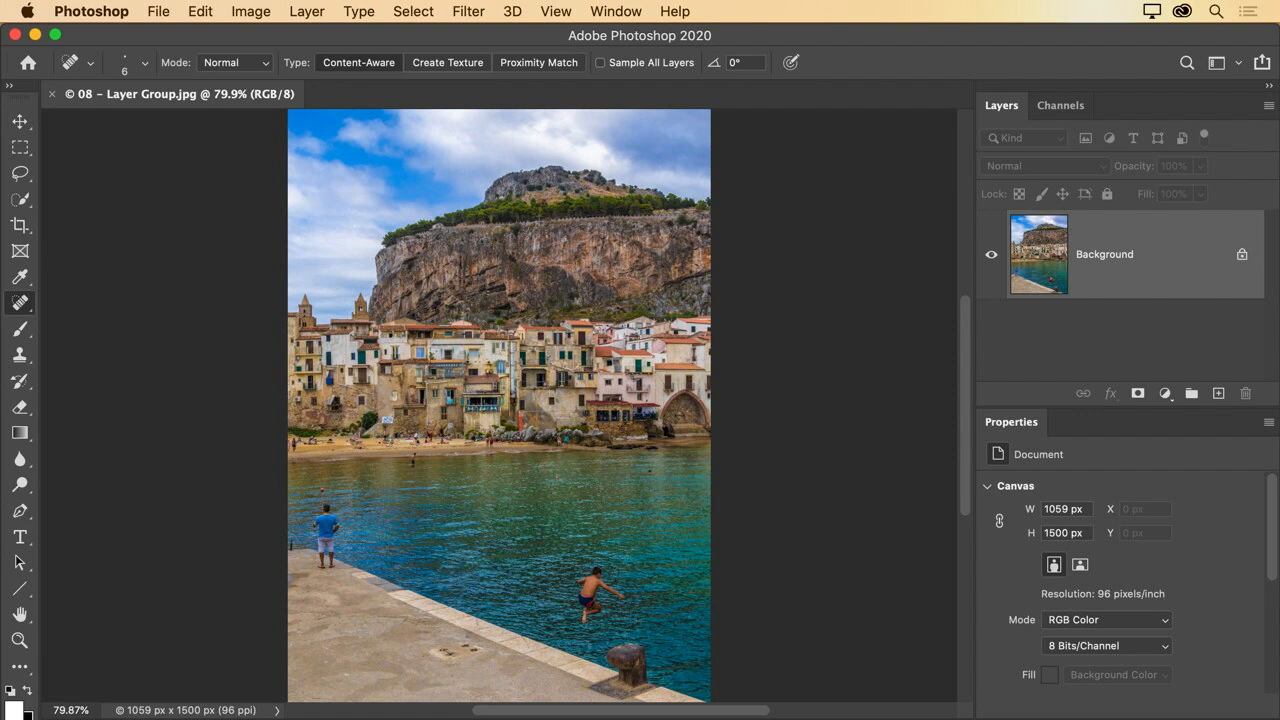
Select the sky above the cliff and town with the Quick Selection tool.
{"action": "left_click", "coordinate": [21, 122]}
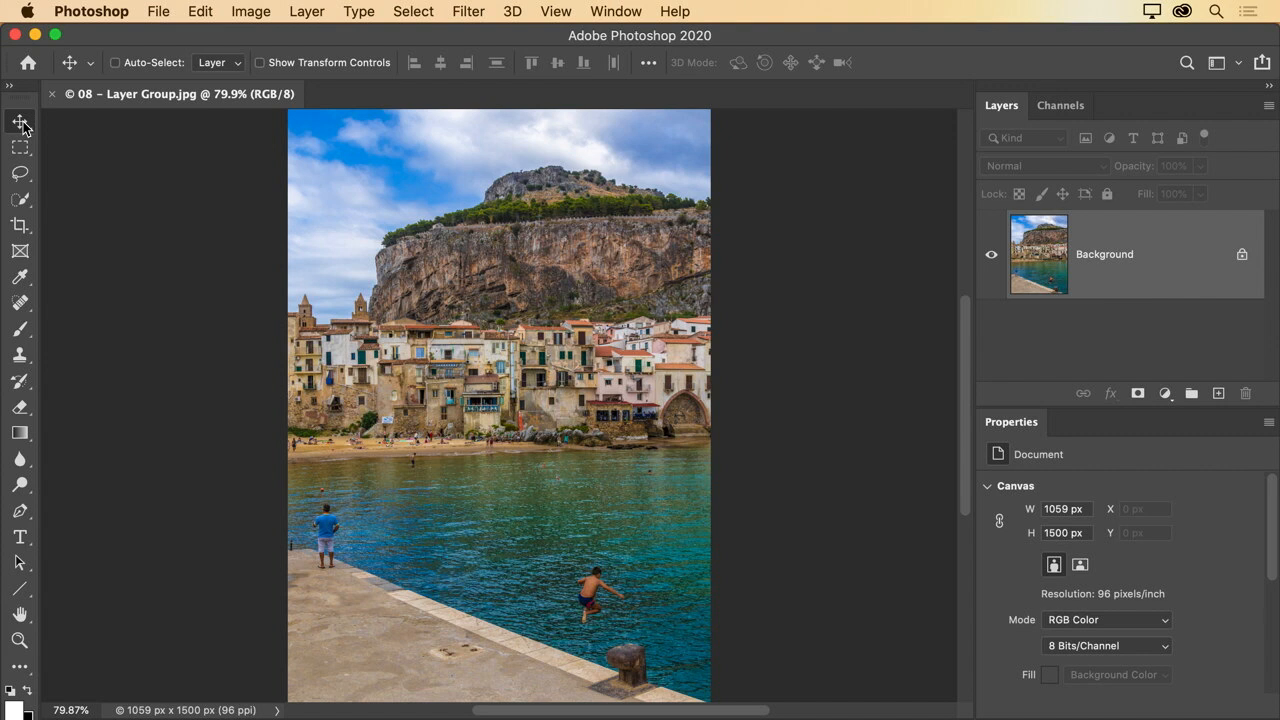
{"action": "left_click", "coordinate": [20, 198]}
{"action": "mouse_move", "coordinate": [331, 155]}
{"action": "left_mouse_down"}
{"action": "mouse_move", "coordinate": [335, 236]}
{"action": "mouse_move", "coordinate": [353, 204]}
{"action": "mouse_move", "coordinate": [486, 138]}
{"action": "mouse_move", "coordinate": [662, 132]}
{"action": "left_mouse_up"}
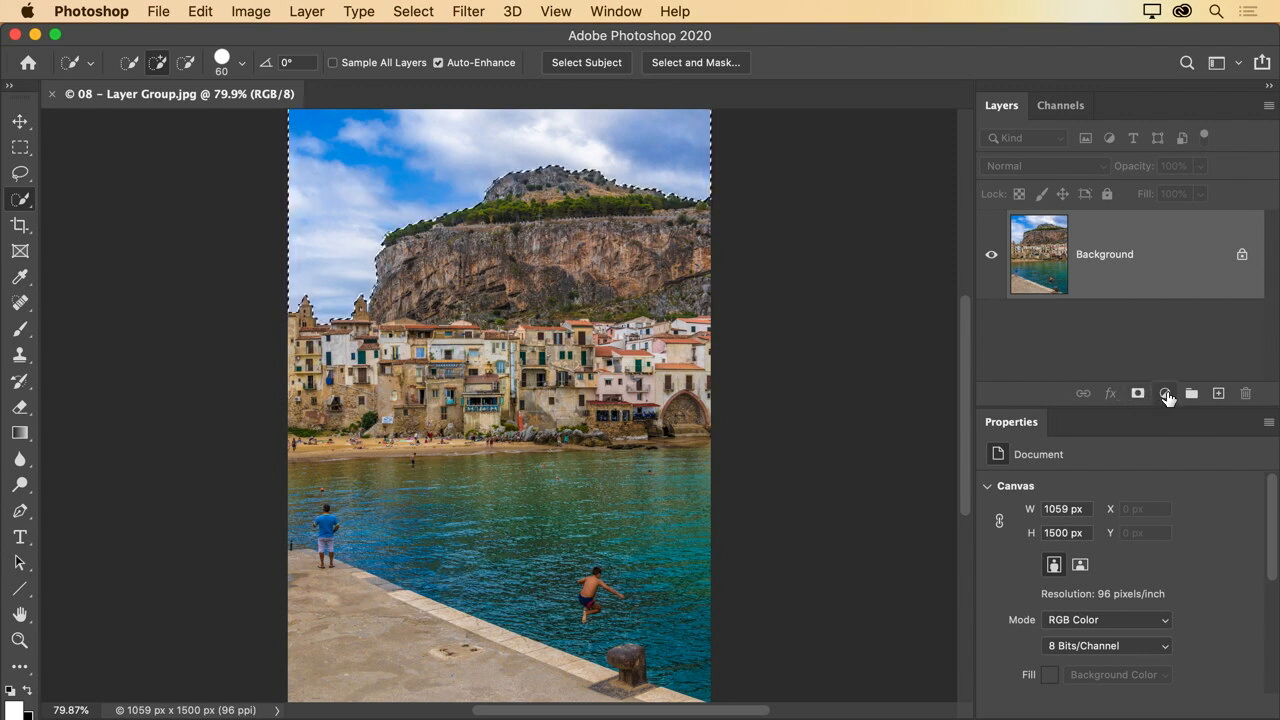
Add a Curves adjustment layer from the sky selection, darken the sky strongly and inspect the mask edge around the bell tower.
{"action": "left_click", "coordinate": [1166, 394]}
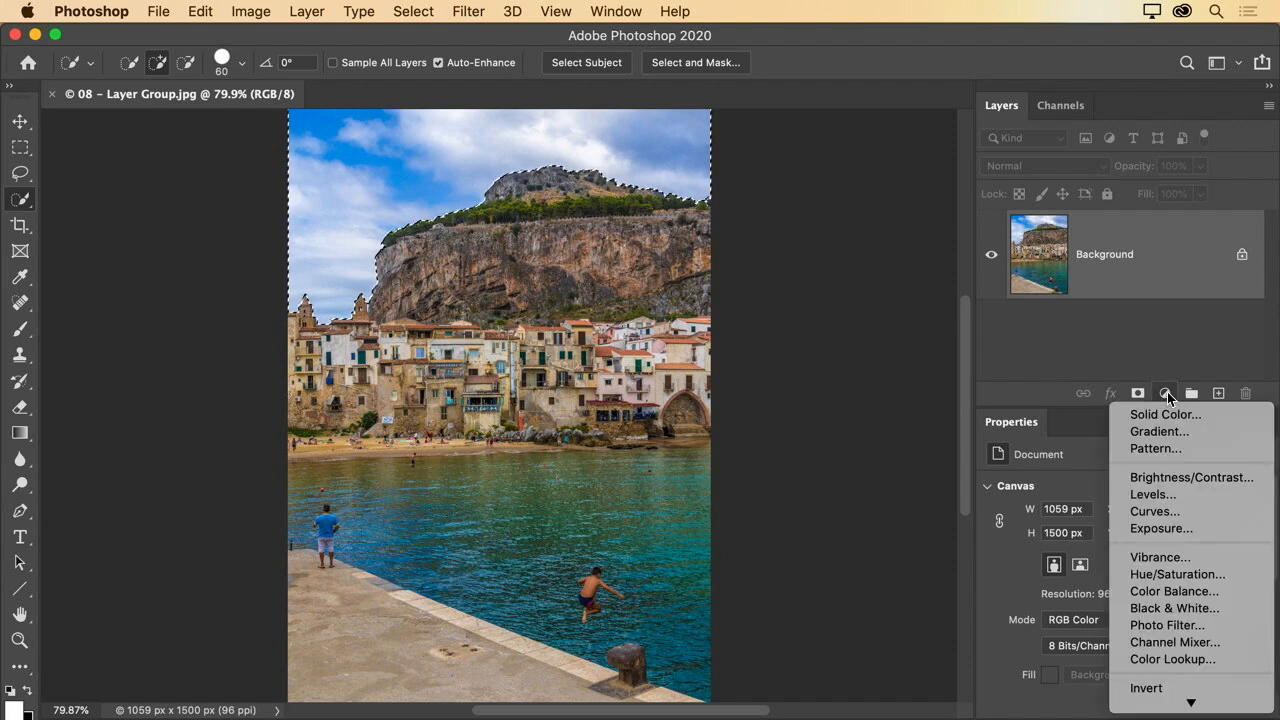
{"action": "left_click", "coordinate": [1178, 511]}
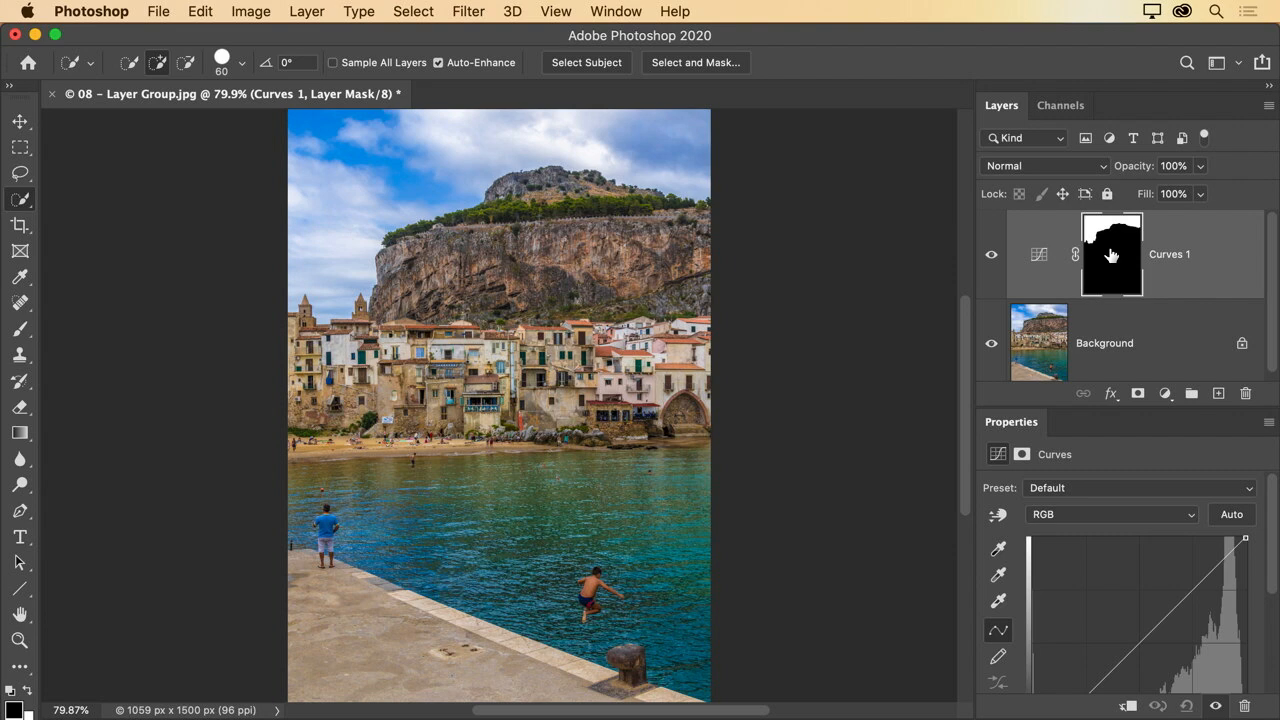
{"action": "left_click_drag", "start_coordinate": [1131, 651], "coordinate": [1178, 712]}
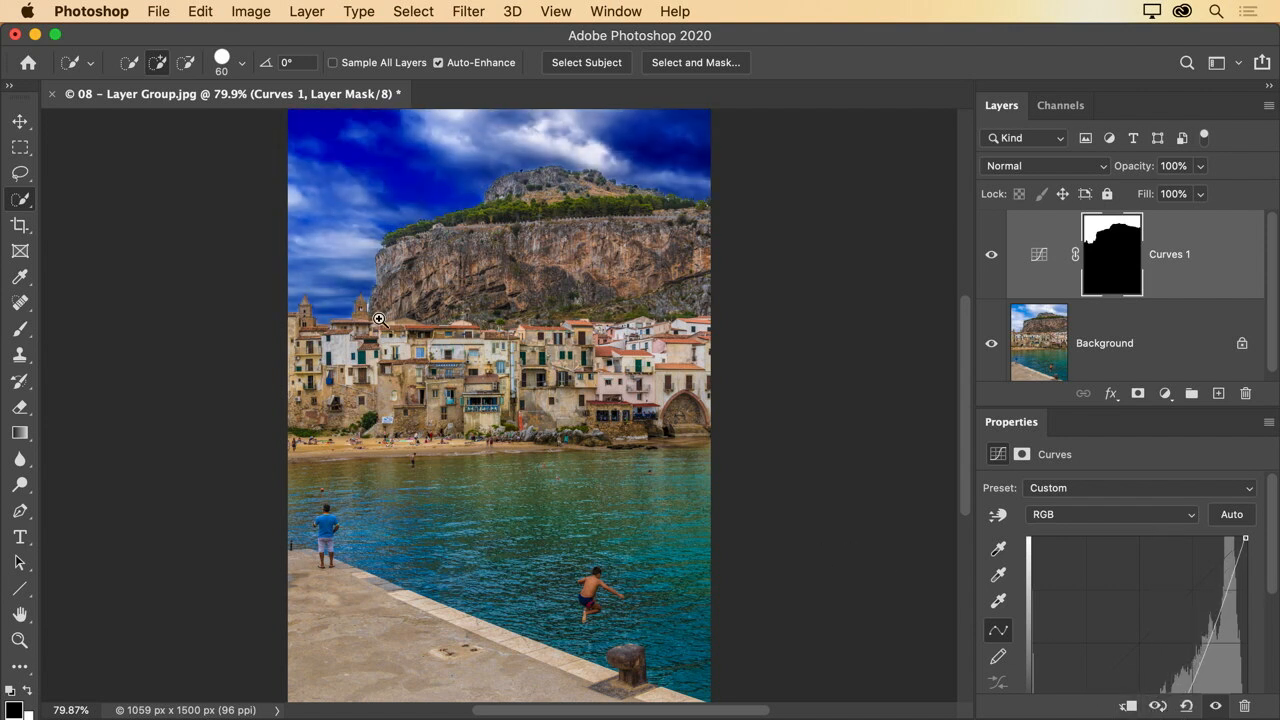
{"action": "left_click_drag", "start_coordinate": [380, 318], "coordinate": [380, 310]}
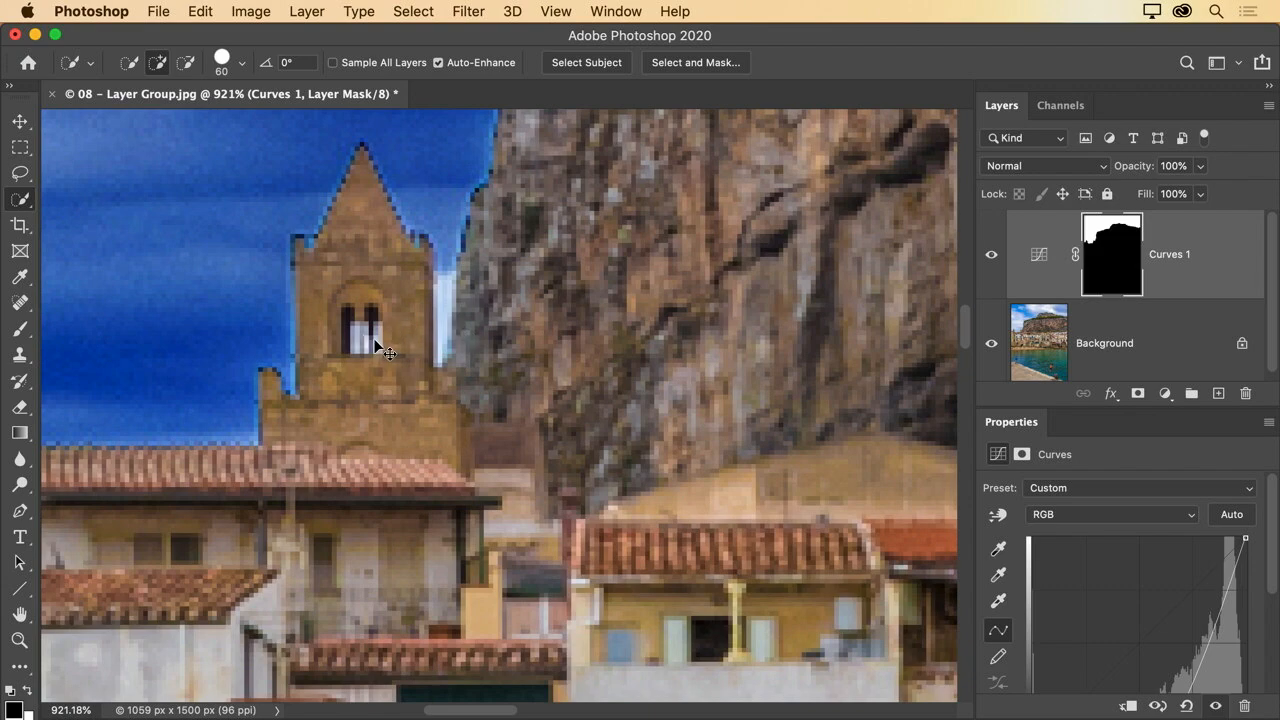
{"action": "key", "text": "super+0"}
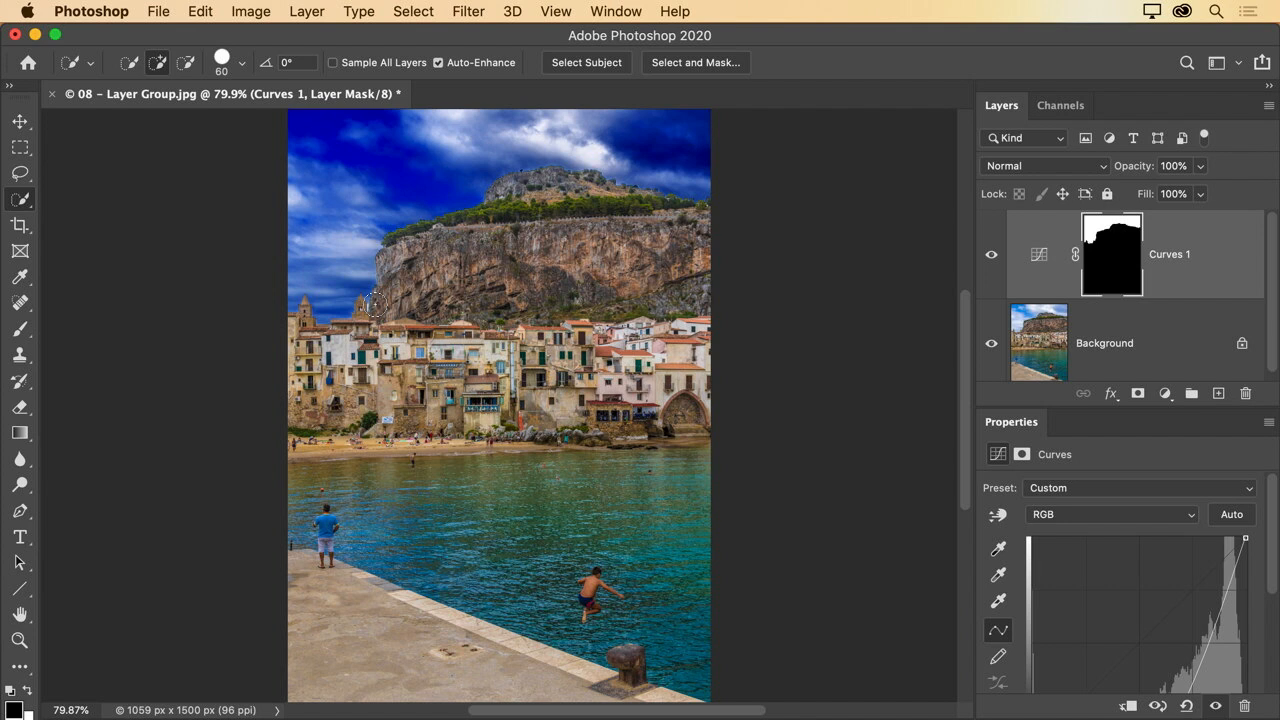
Load the Curves 1 mask as a selection and add a Hue/Saturation adjustment layer from it with Hue at +73.
{"action": "left_click", "coordinate": [1115, 262], "text": "super"}
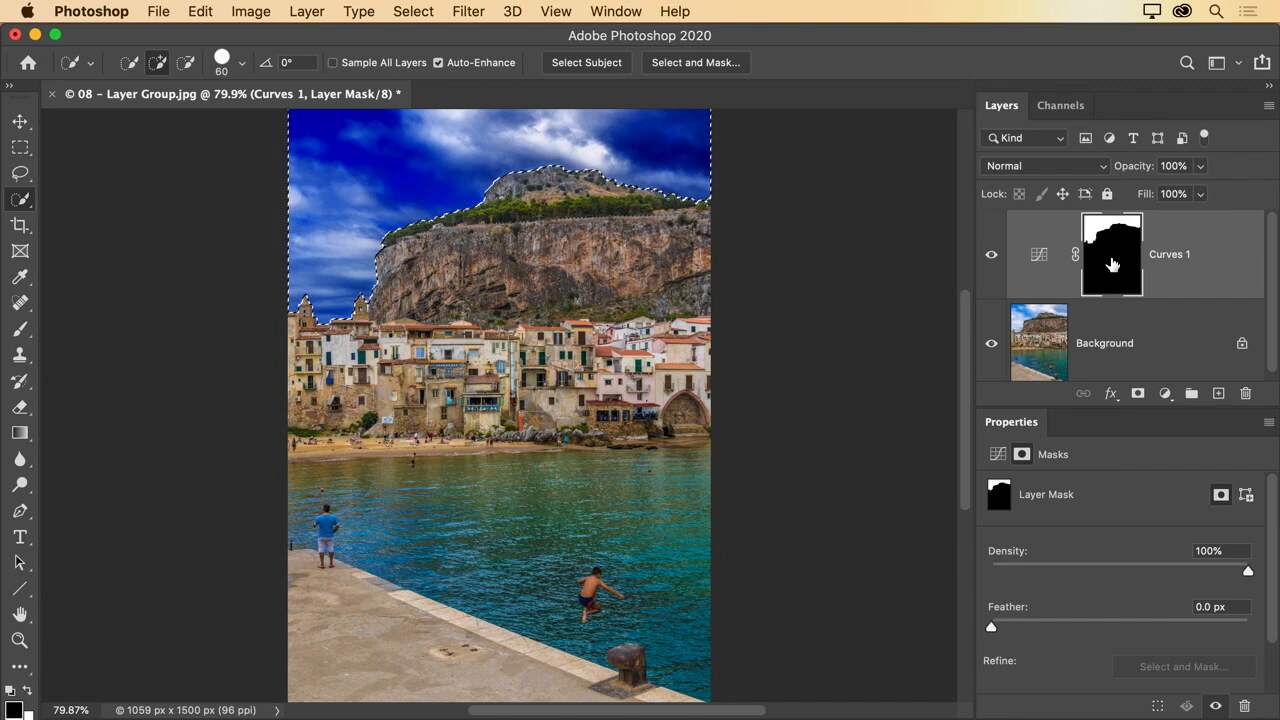
{"action": "left_click", "coordinate": [1165, 393]}
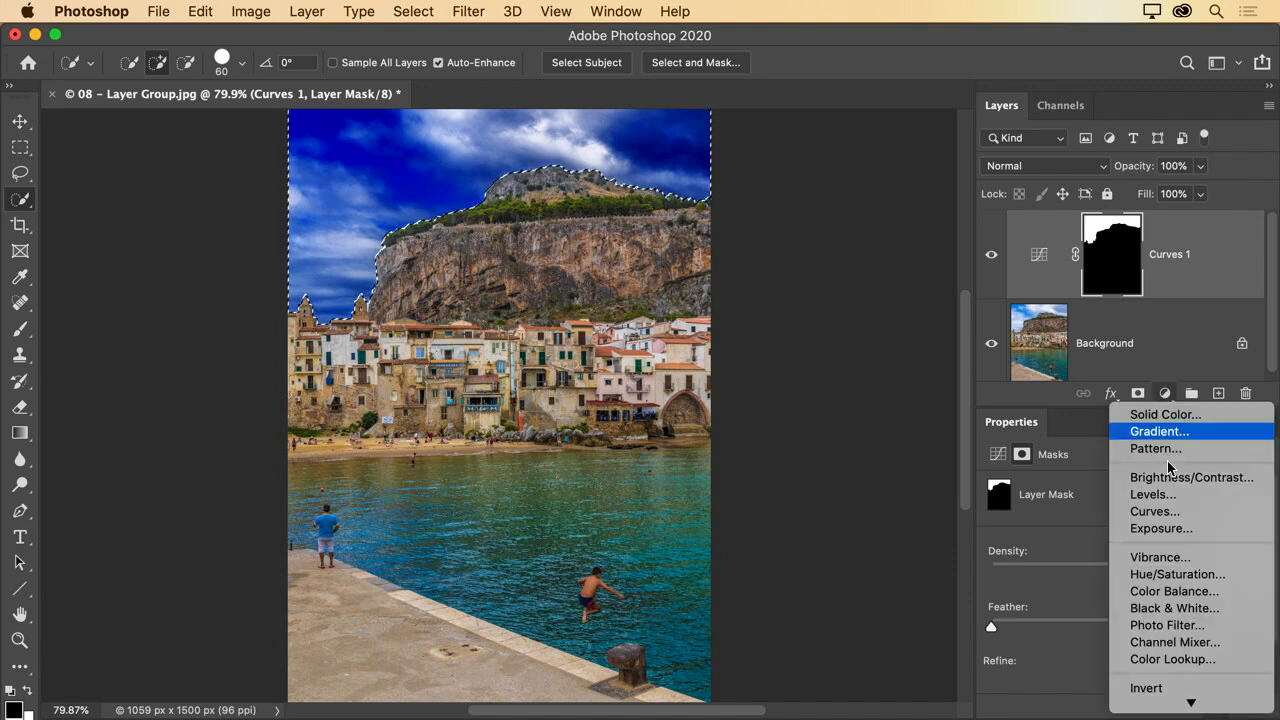
{"action": "left_click", "coordinate": [1178, 574]}
{"action": "left_click_drag", "start_coordinate": [1117, 566], "coordinate": [1193, 568]}
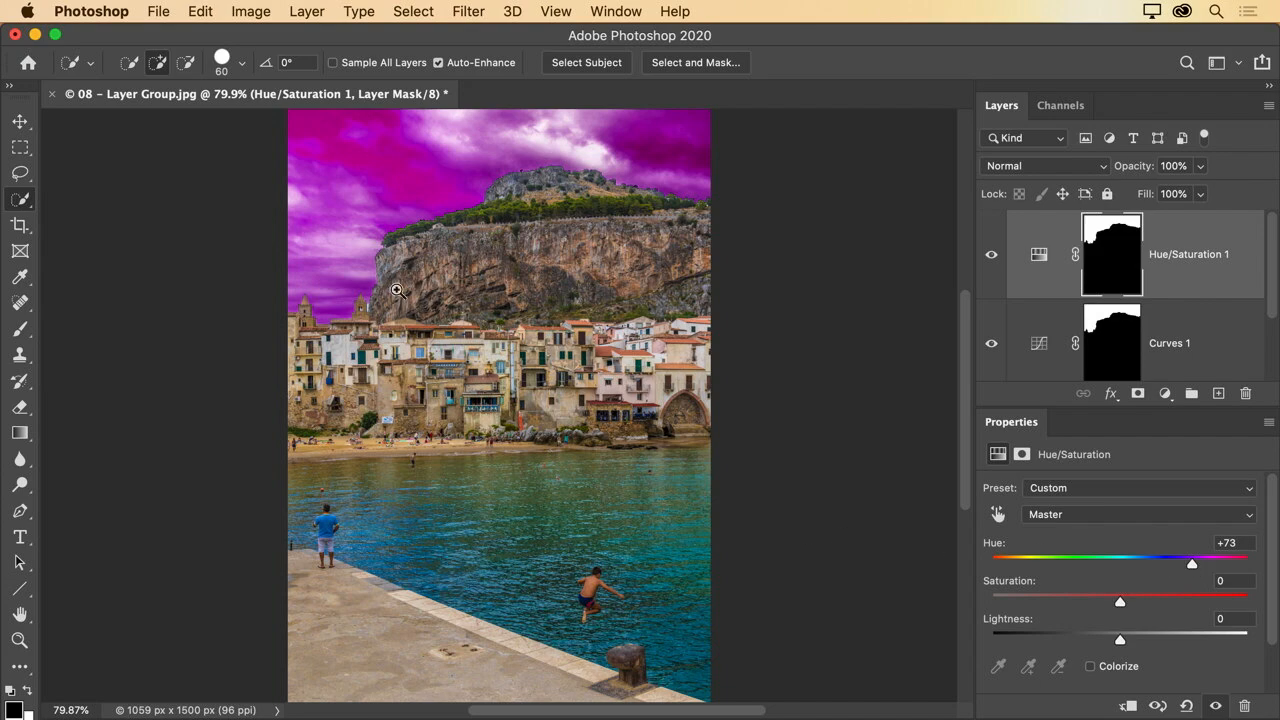
{"action": "left_click_drag", "start_coordinate": [366, 309], "coordinate": [640, 323]}
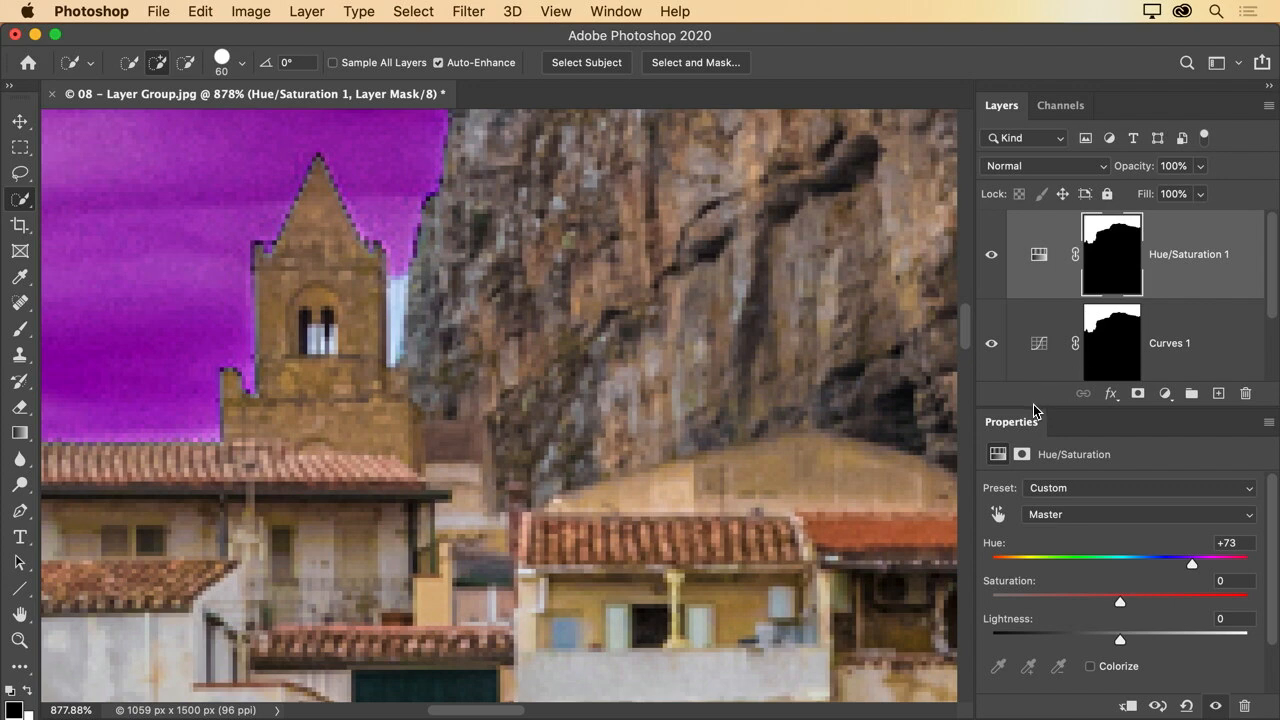
Create a new layer group above the adjustment layers and name it Sky Adjustment.
{"action": "left_click_drag", "start_coordinate": [1033, 408], "coordinate": [1036, 473]}
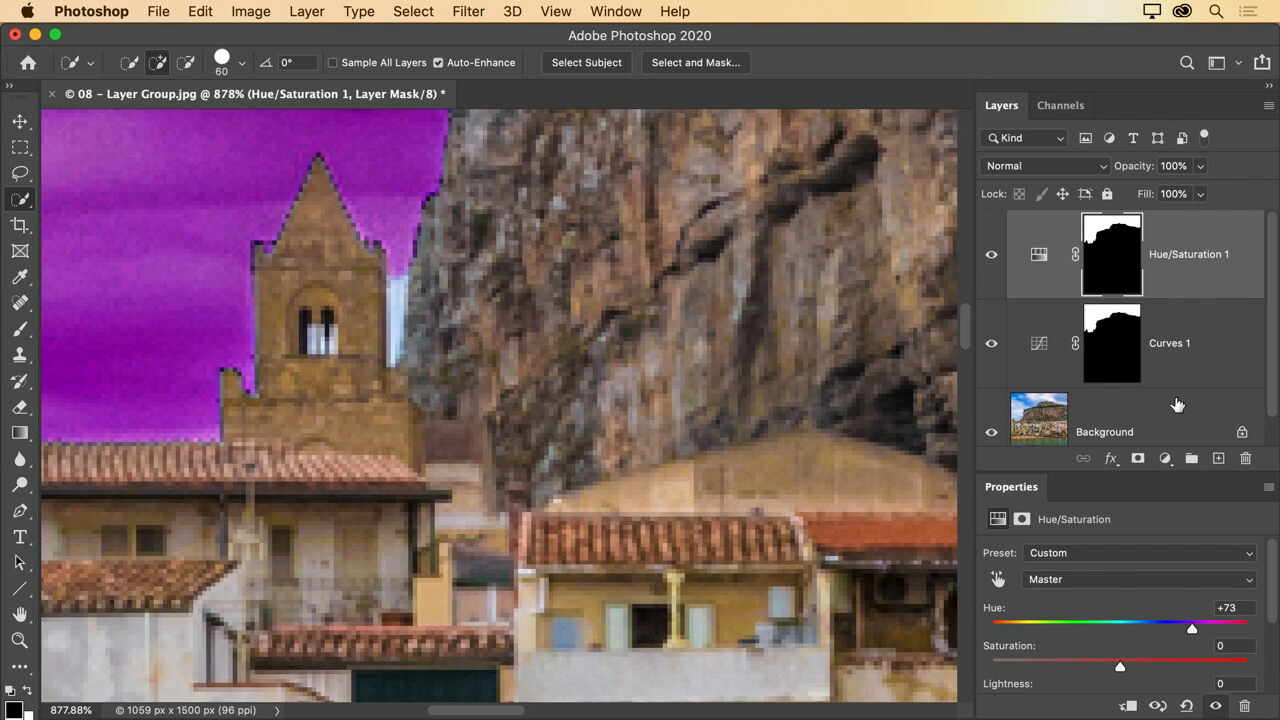
{"action": "left_click", "coordinate": [1192, 460]}
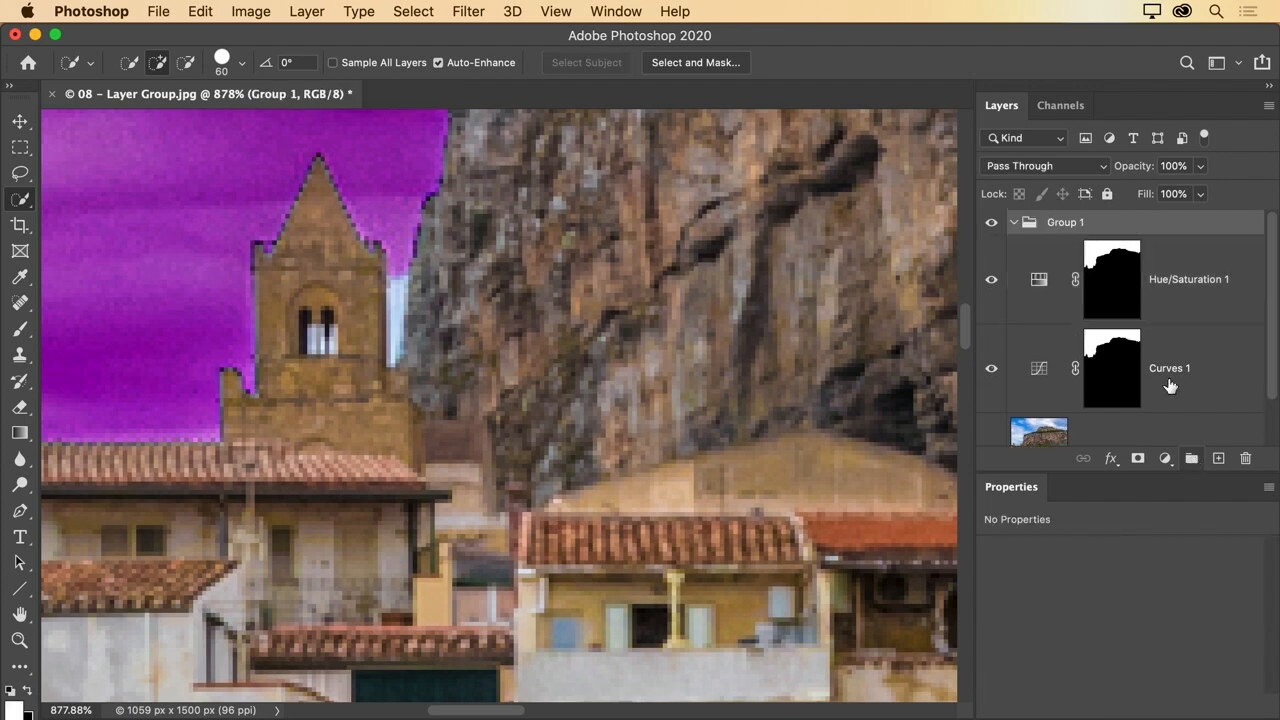
{"action": "double_click", "coordinate": [1067, 224]}
{"action": "type", "text": "Sky Adjustment"}
{"action": "key", "text": "Return"}
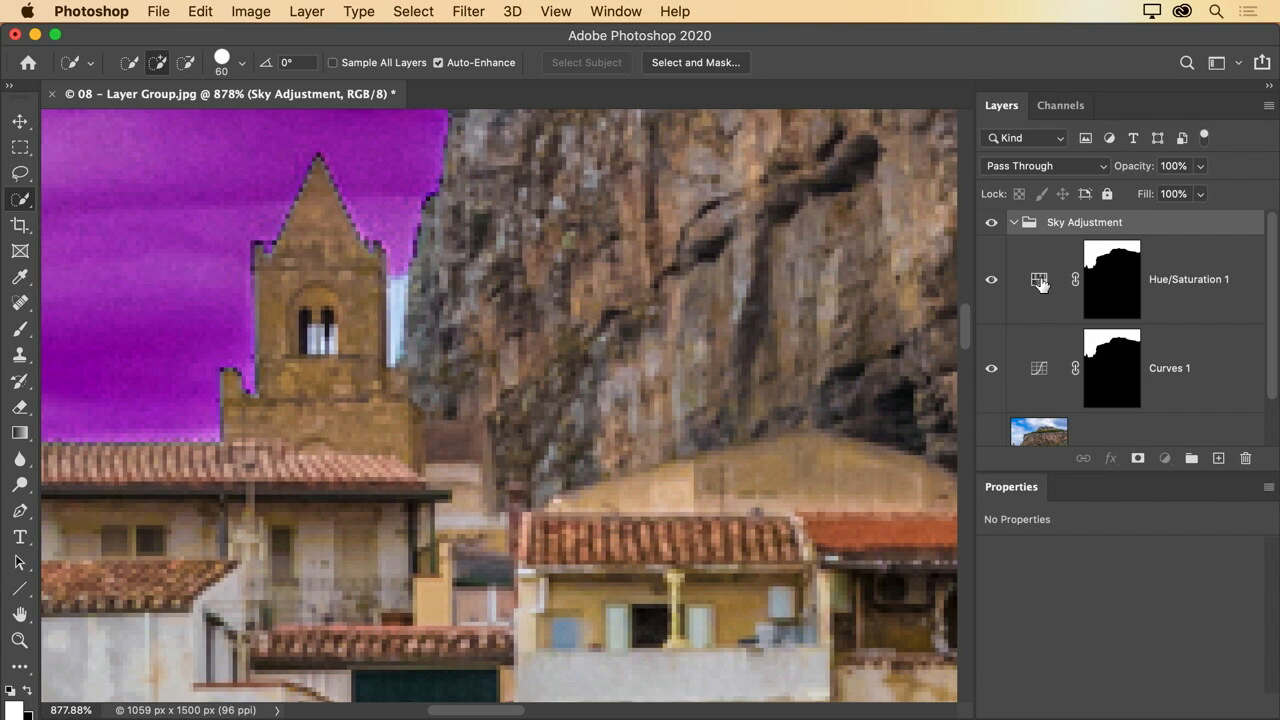
Move the Hue/Saturation 1 and Curves 1 layers into the Sky Adjustment group, then collapse and re-expand the group.
{"action": "left_click_drag", "start_coordinate": [1038, 284], "coordinate": [1033, 226]}
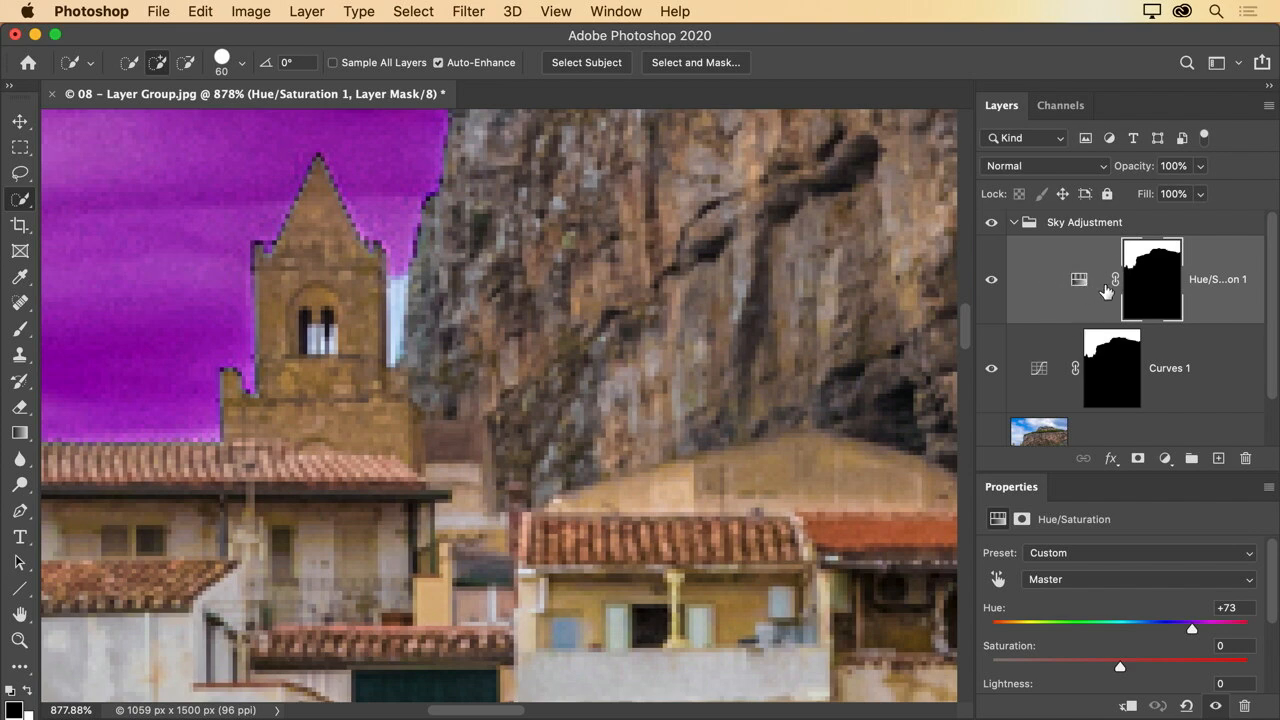
{"action": "left_click_drag", "start_coordinate": [1035, 370], "coordinate": [1026, 226]}
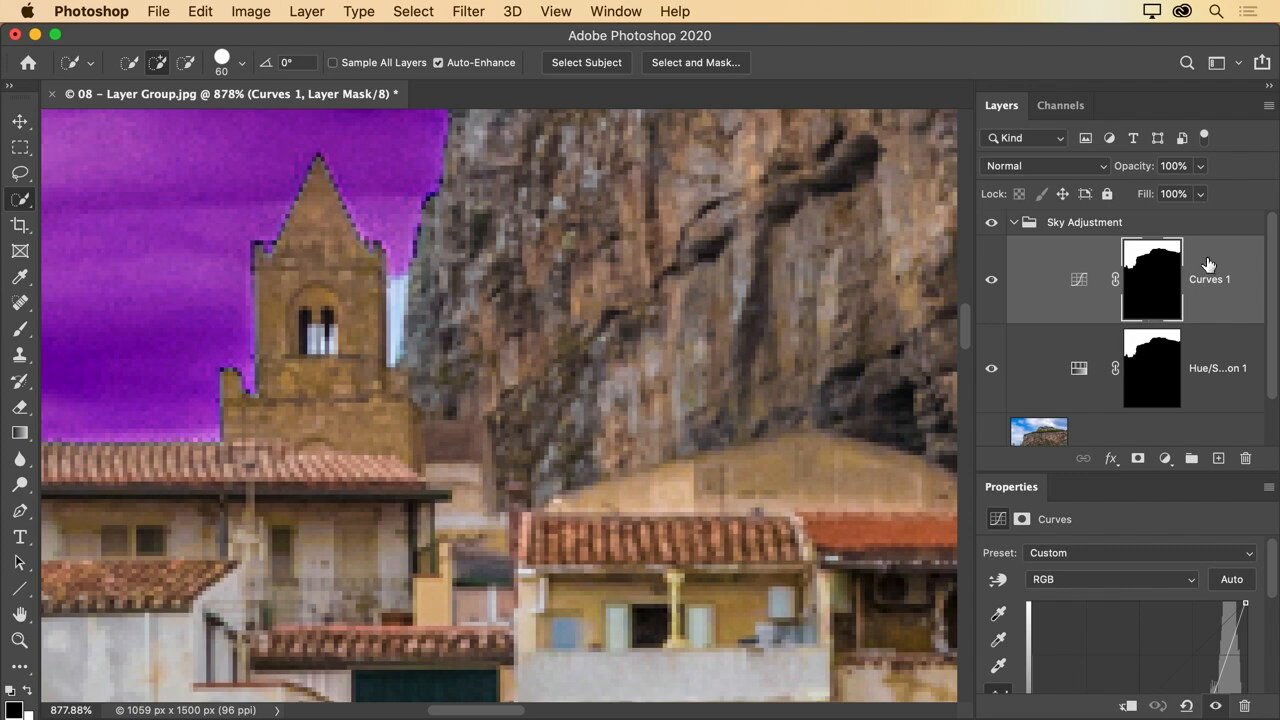
{"action": "left_click", "coordinate": [1013, 223]}
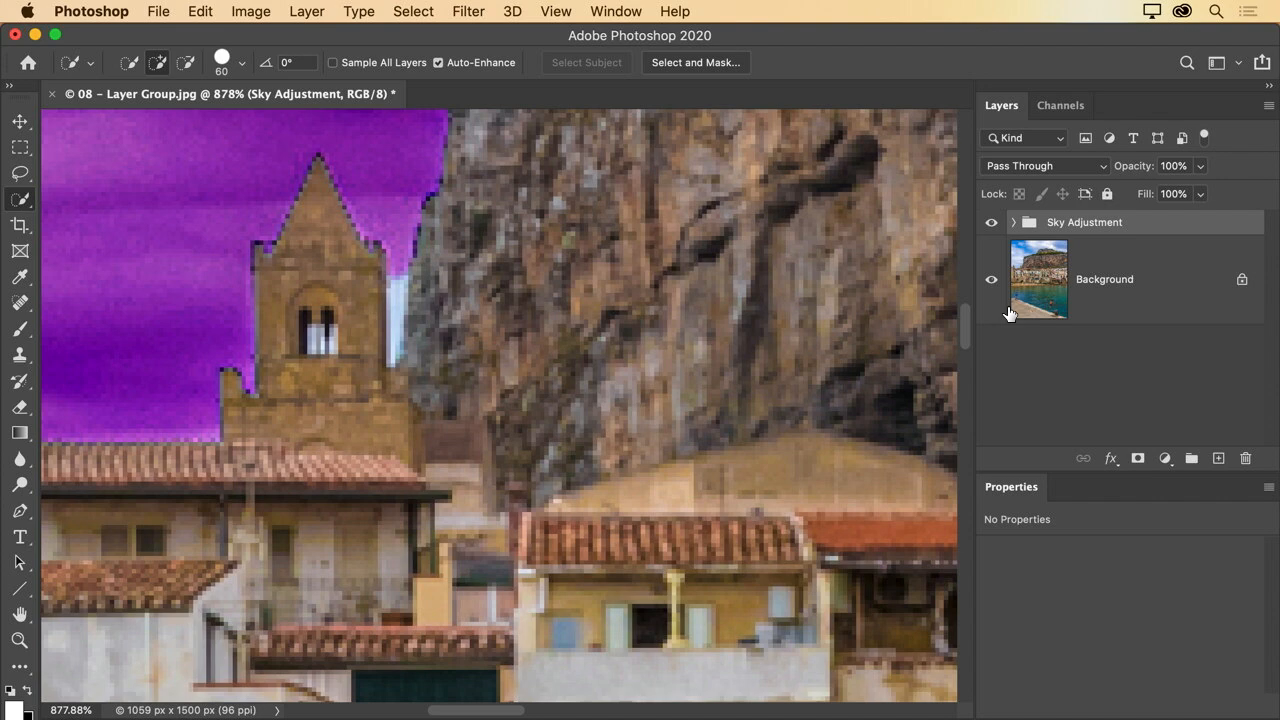
{"action": "left_click", "coordinate": [1013, 222]}
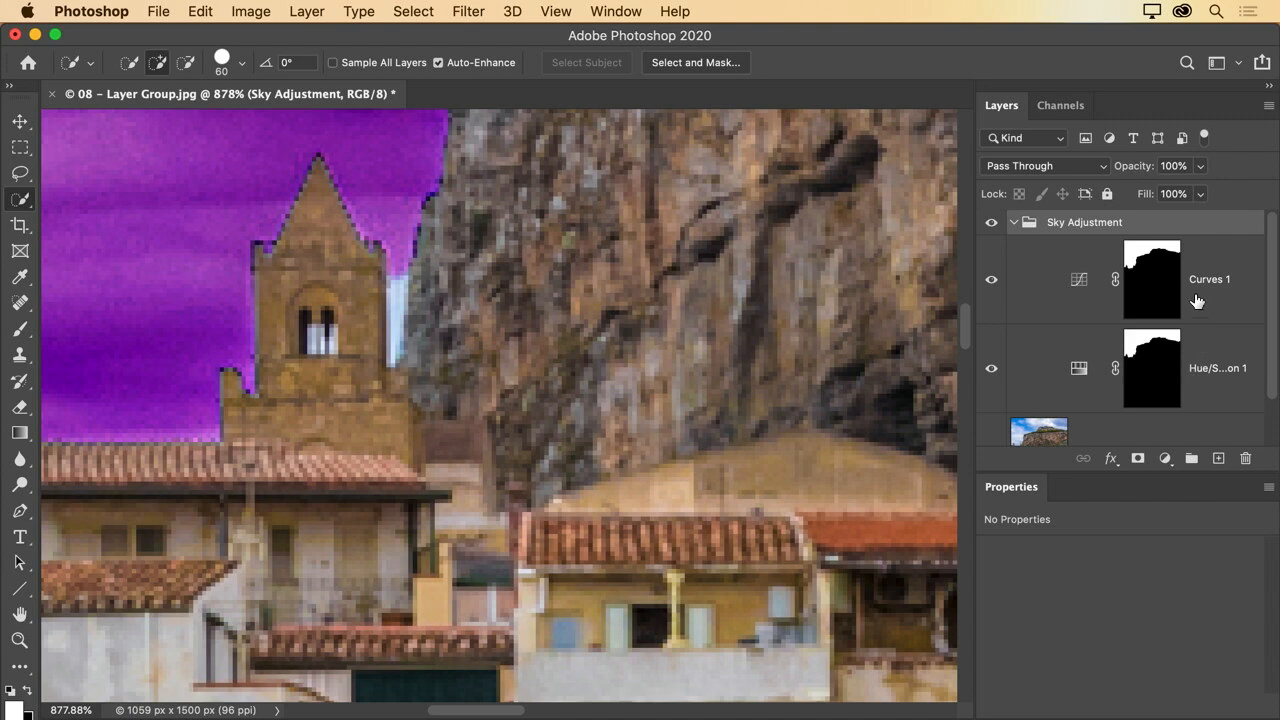
Load the sky mask of the Curves 1 layer as a selection while the Sky Adjustment group is active.
{"action": "left_click_drag", "start_coordinate": [1147, 383], "coordinate": [1146, 288]}
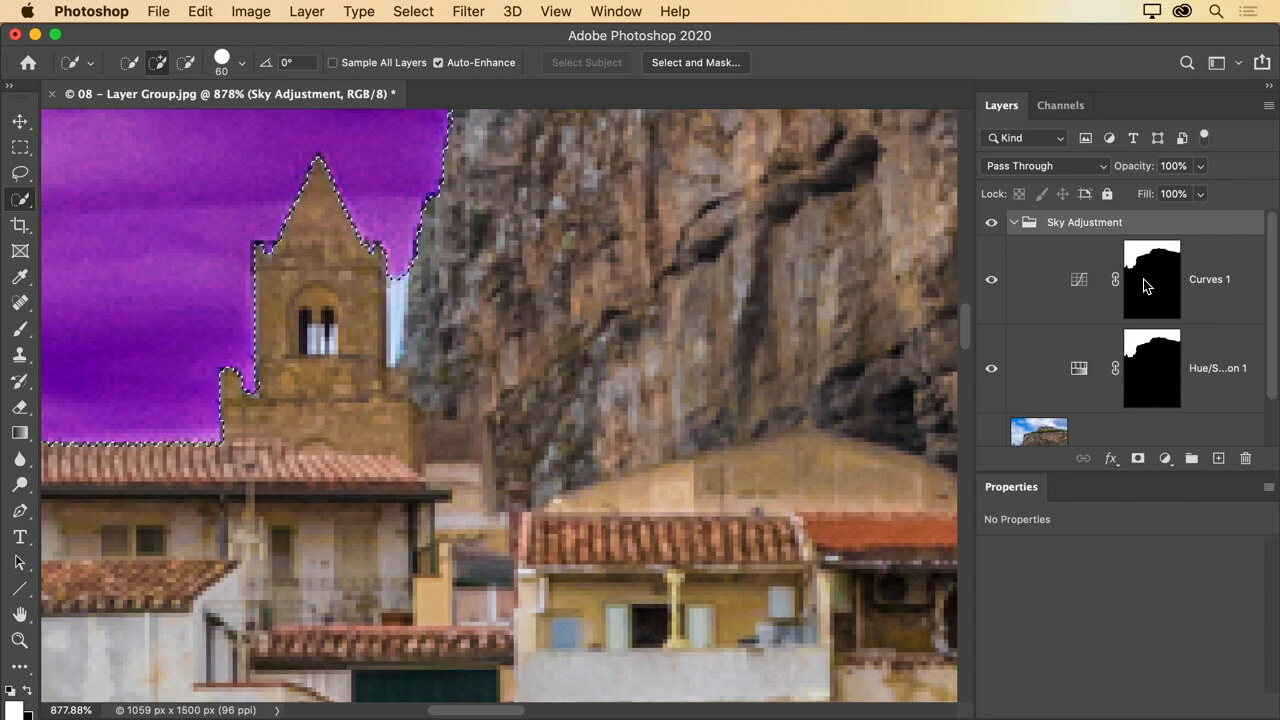
{"action": "left_click_drag", "start_coordinate": [1145, 285], "coordinate": [1146, 287]}
{"action": "key", "text": "super+0"}
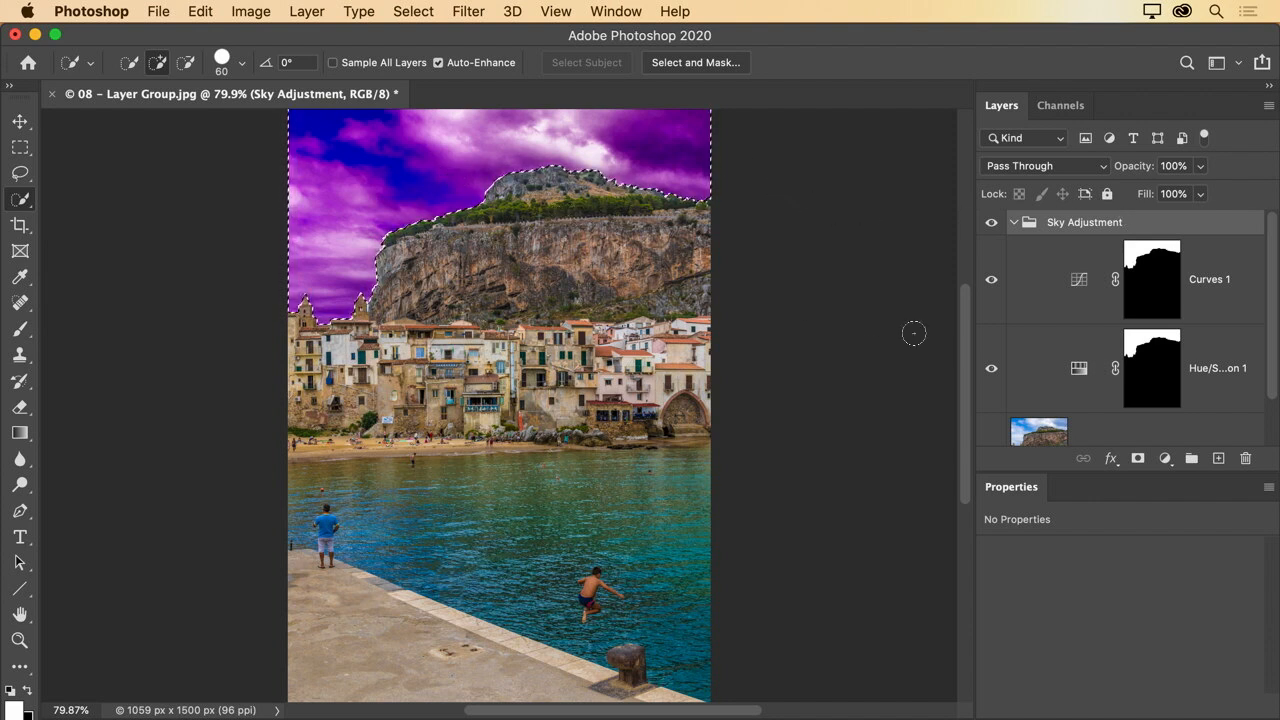
Mask the Sky Adjustment group with the sky selection and delete the individual masks of the Curves 1 and Hue/Saturation 1 layers.
{"action": "left_click", "coordinate": [1137, 459]}
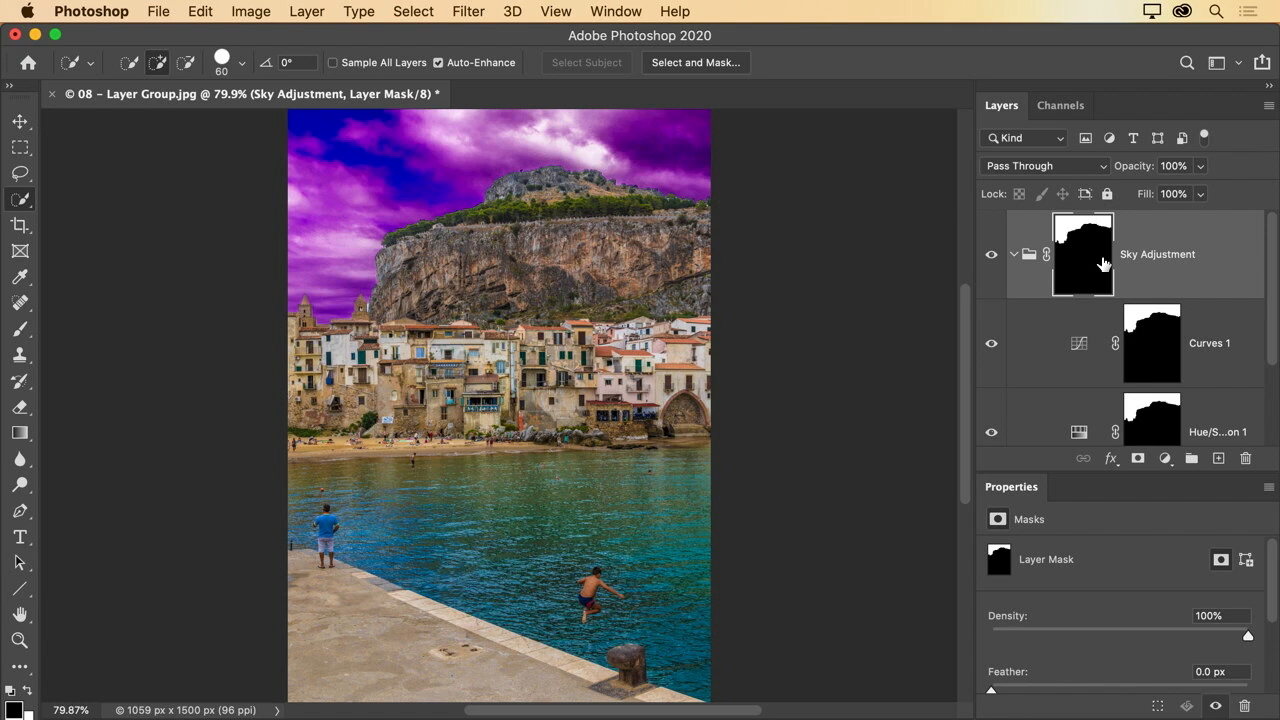
{"action": "left_click", "coordinate": [1150, 349]}
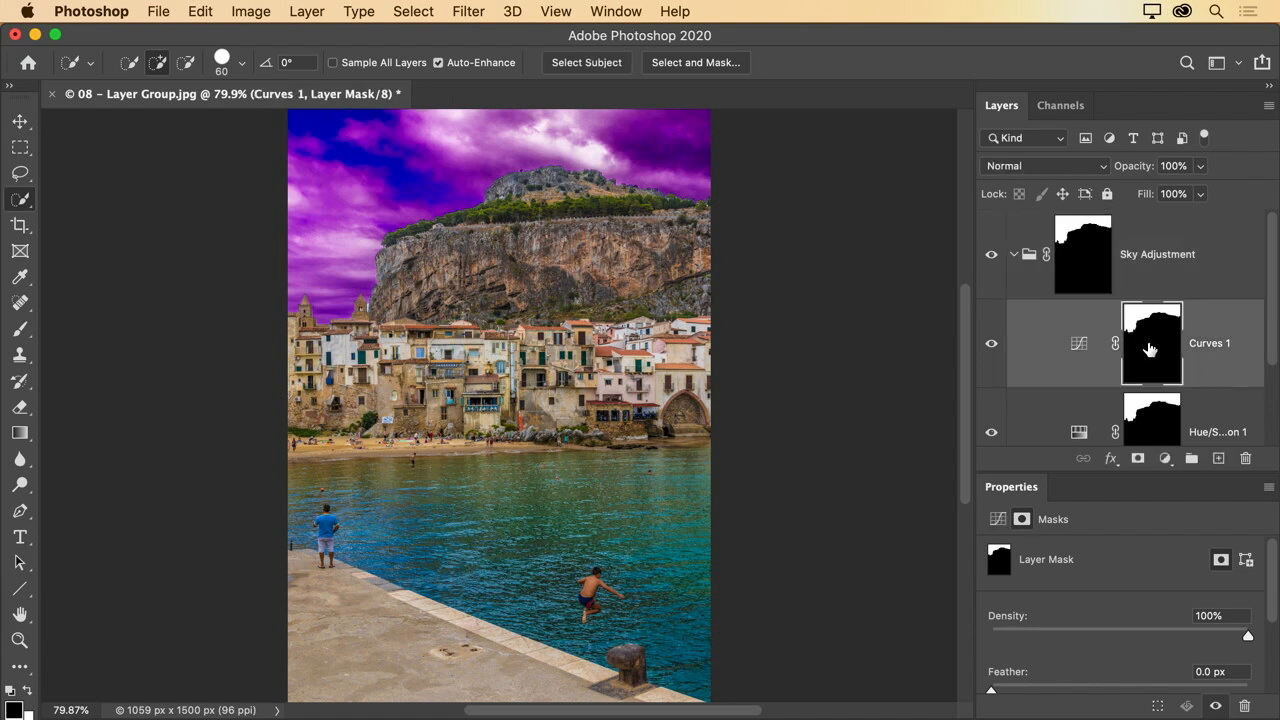
{"action": "left_click_drag", "start_coordinate": [1149, 348], "coordinate": [1150, 349]}
{"action": "left_click_drag", "start_coordinate": [1150, 346], "coordinate": [1247, 463]}
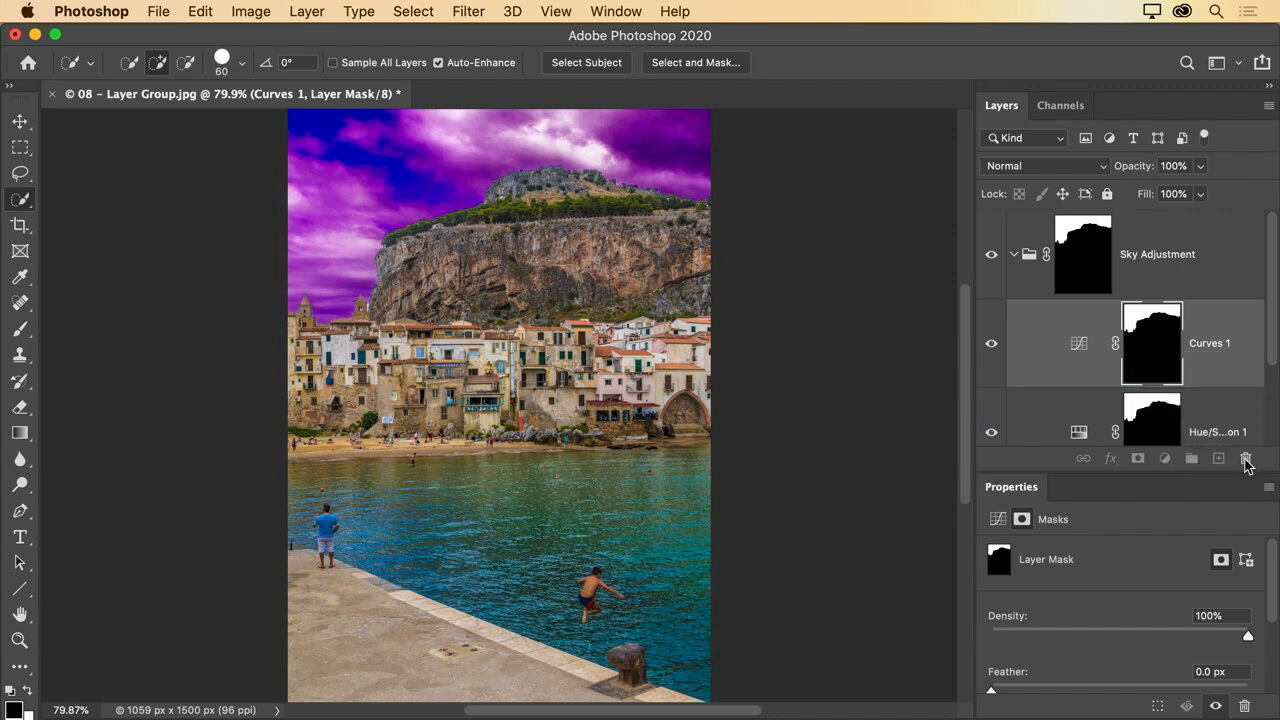
{"action": "left_click", "coordinate": [791, 280]}
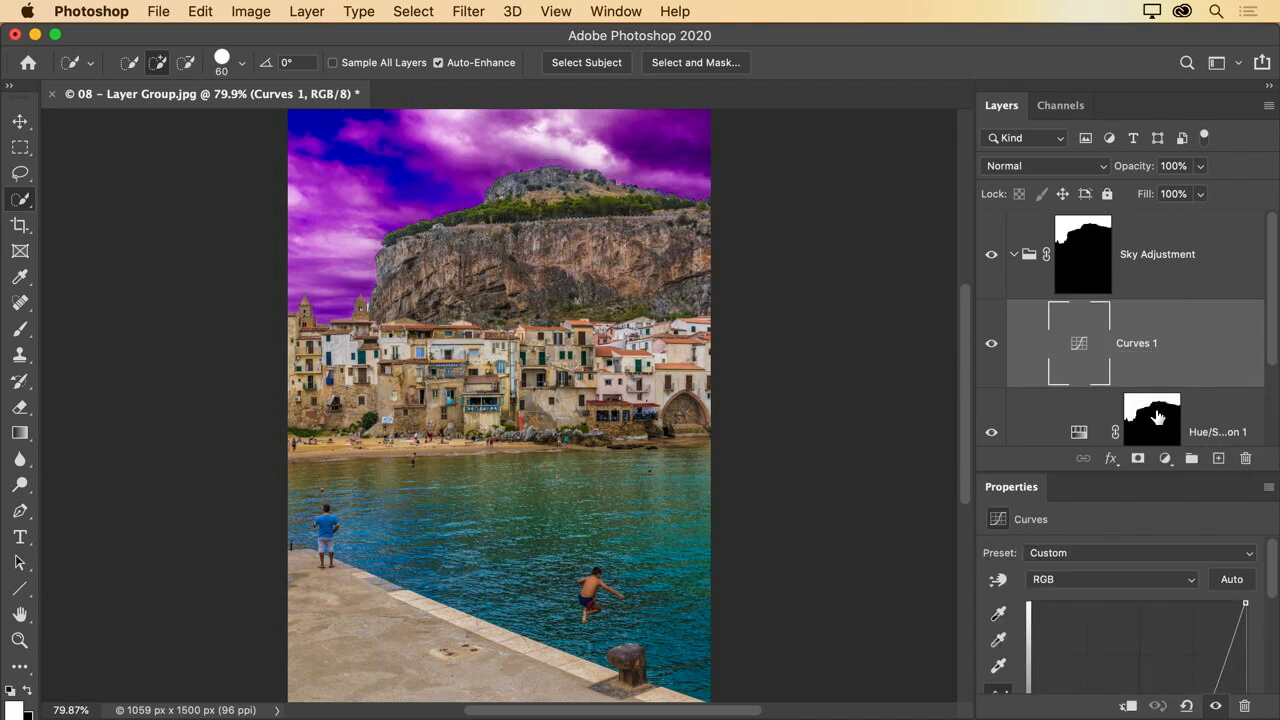
{"action": "left_click_drag", "start_coordinate": [1156, 416], "coordinate": [1247, 460]}
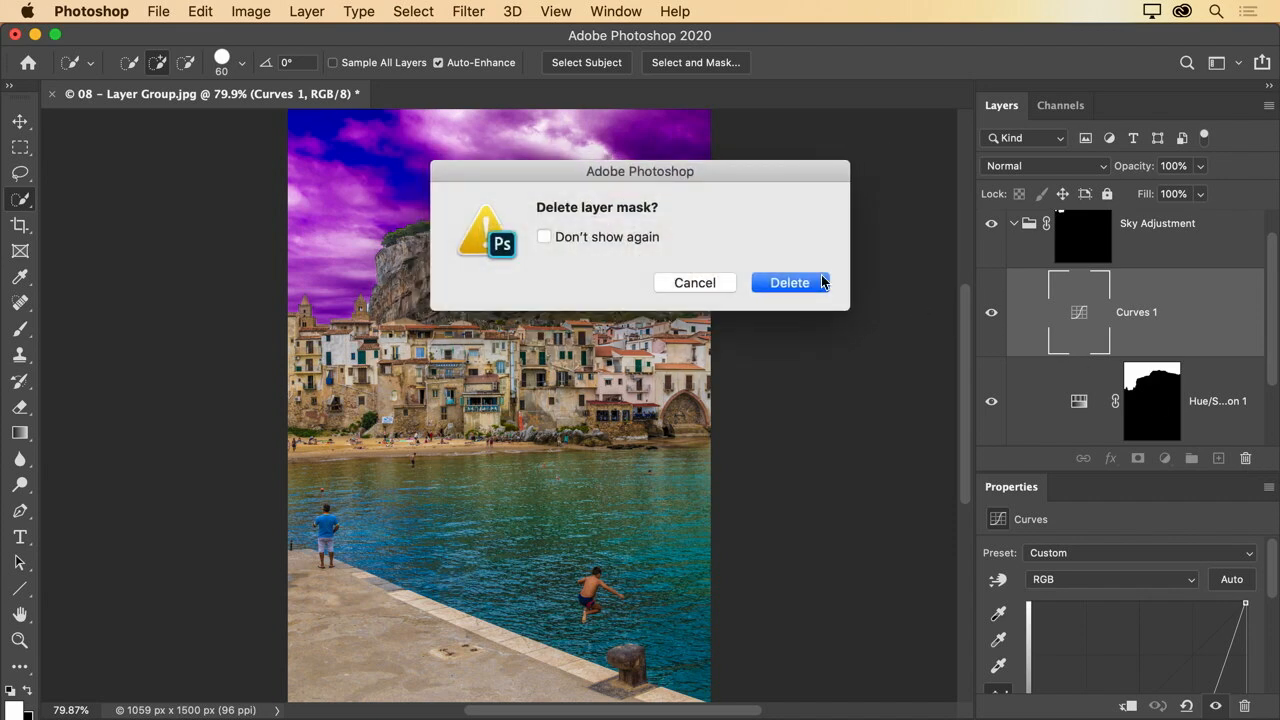
{"action": "left_click", "coordinate": [790, 282]}
{"action": "scroll", "coordinate": [1115, 350], "scroll_direction": "down", "scroll_amount": 2}
{"action": "scroll", "coordinate": [1120, 352], "scroll_direction": "up", "scroll_amount": 2}
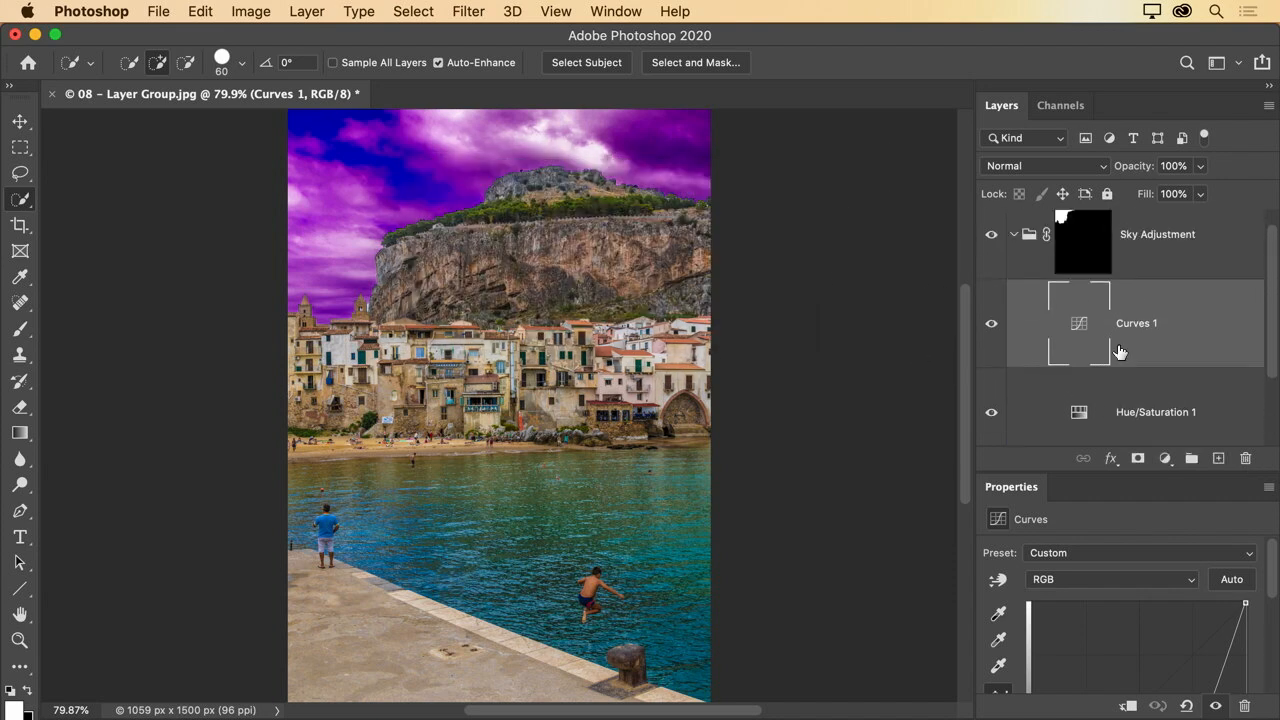
Raise the Curves 1 midpoint slightly to lighten the sky, and set Hue/Saturation 1 to Hue +3 and Saturation -12.
{"action": "left_click_drag", "start_coordinate": [1088, 472], "coordinate": [1050, 316]}
{"action": "left_click_drag", "start_coordinate": [1174, 634], "coordinate": [1168, 590]}
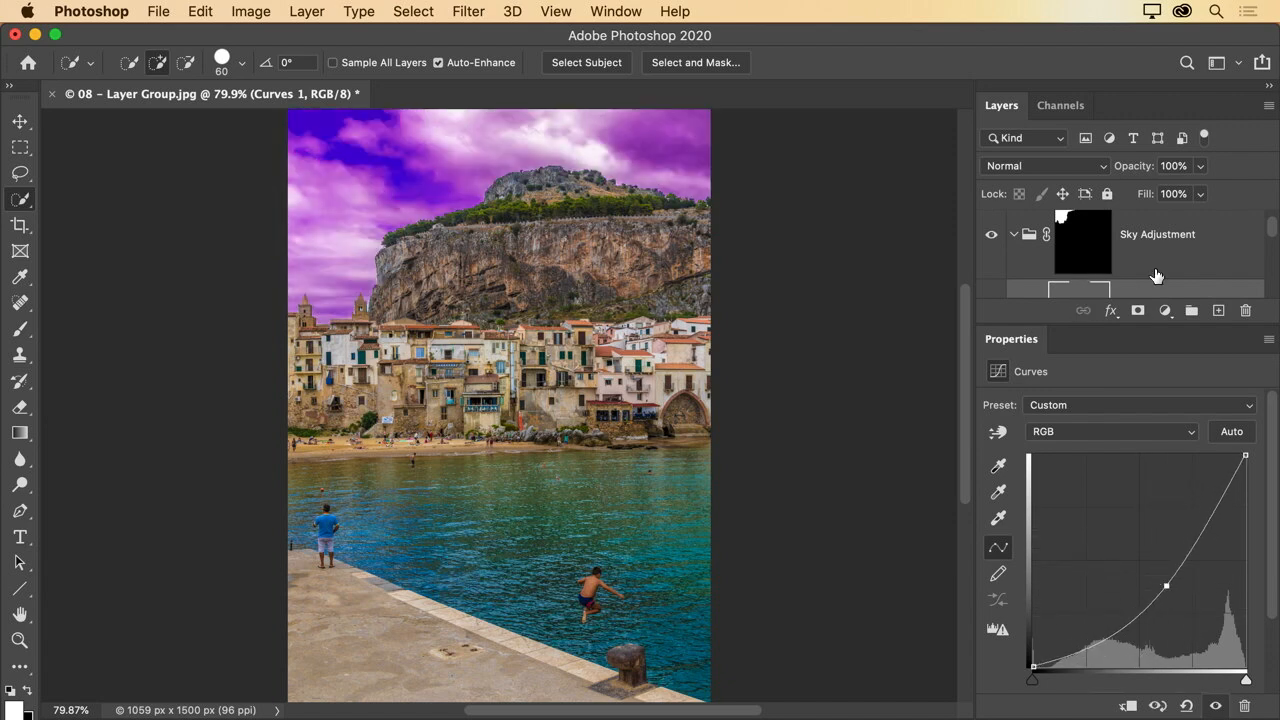
{"action": "scroll", "coordinate": [1157, 277], "scroll_direction": "down", "scroll_amount": 3}
{"action": "scroll", "coordinate": [1153, 274], "scroll_direction": "up", "scroll_amount": 2}
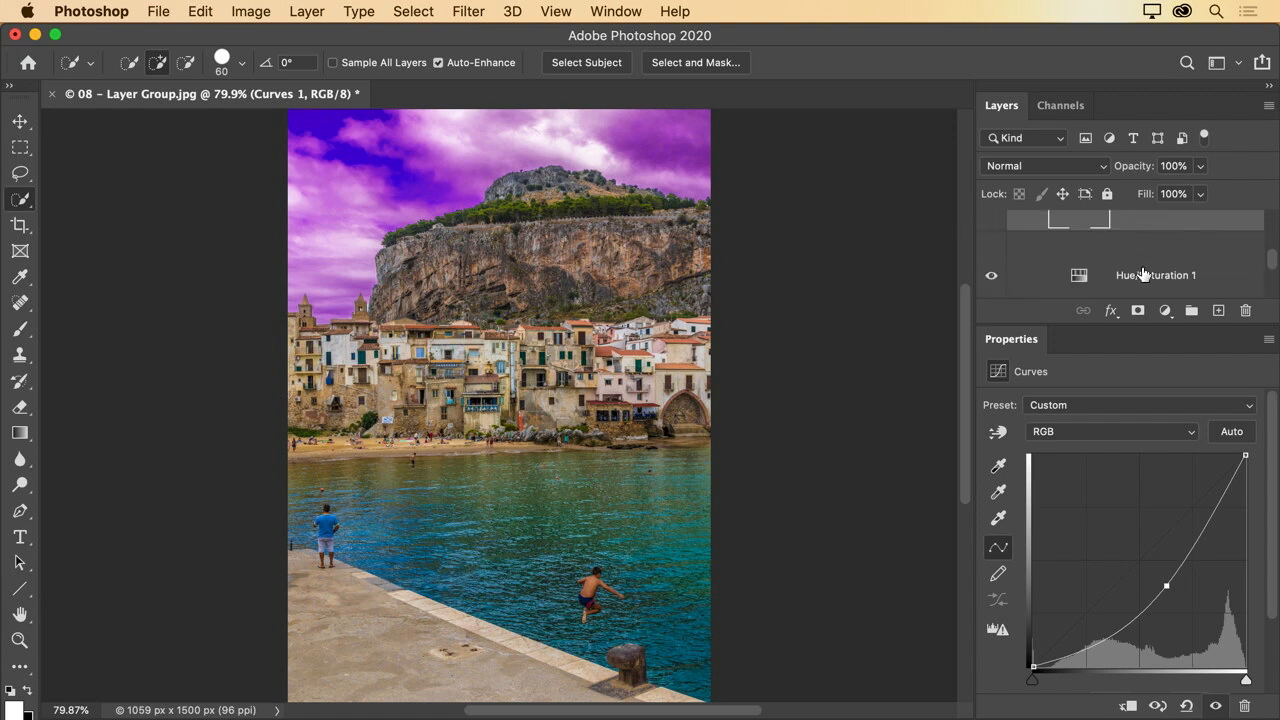
{"action": "scroll", "coordinate": [1150, 275], "scroll_direction": "down", "scroll_amount": 1}
{"action": "left_click", "coordinate": [1095, 278]}
{"action": "left_click_drag", "start_coordinate": [1191, 483], "coordinate": [1104, 520]}
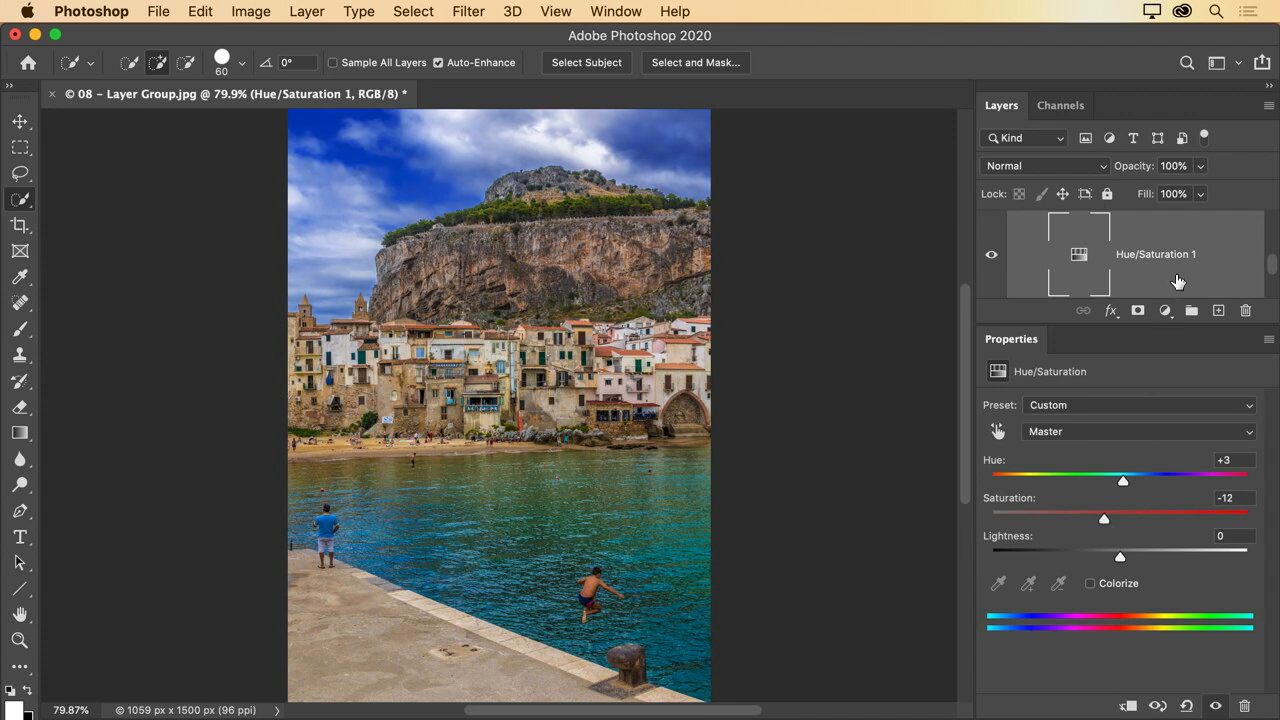
{"action": "left_click_drag", "start_coordinate": [1178, 282], "coordinate": [1080, 524]}
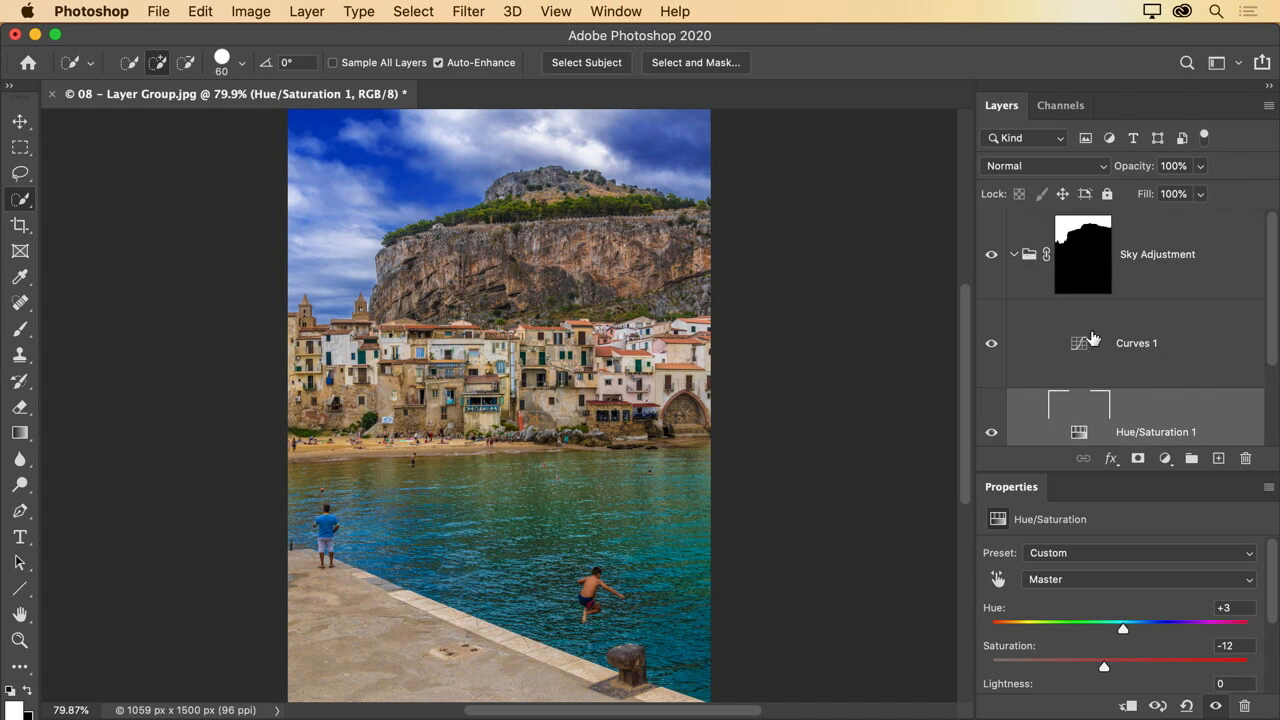
Review the layers inside the Sky Adjustment group and collapse the group.
{"action": "scroll", "coordinate": [1093, 340], "scroll_direction": "down", "scroll_amount": 3}
{"action": "scroll", "coordinate": [1093, 340], "scroll_direction": "up", "scroll_amount": 1}
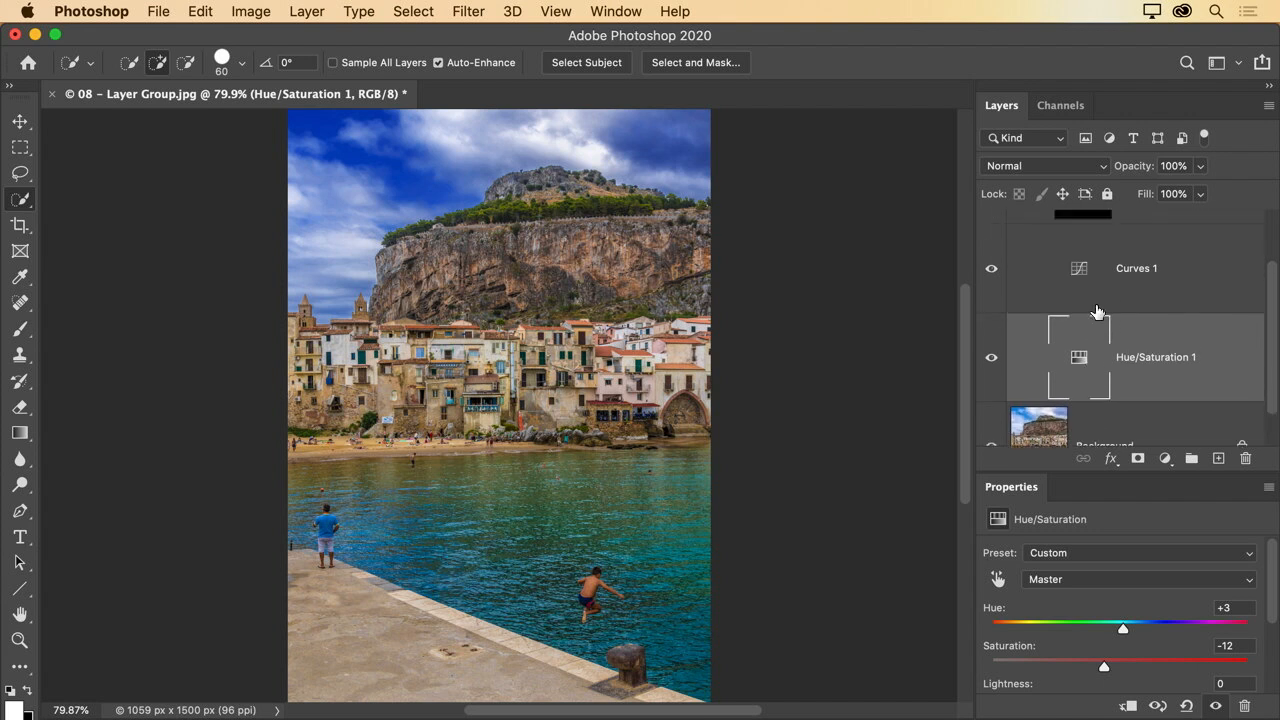
{"action": "scroll", "coordinate": [1094, 330], "scroll_direction": "up", "scroll_amount": 2}
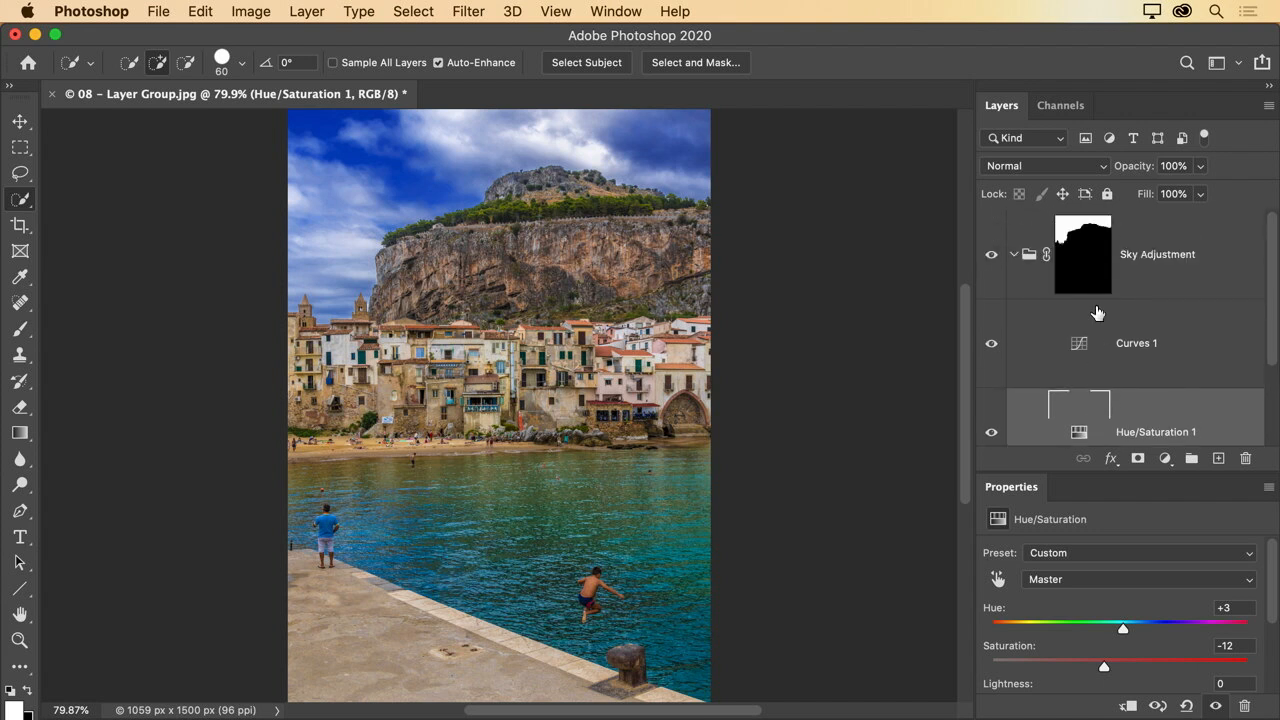
{"action": "left_click", "coordinate": [1014, 255]}
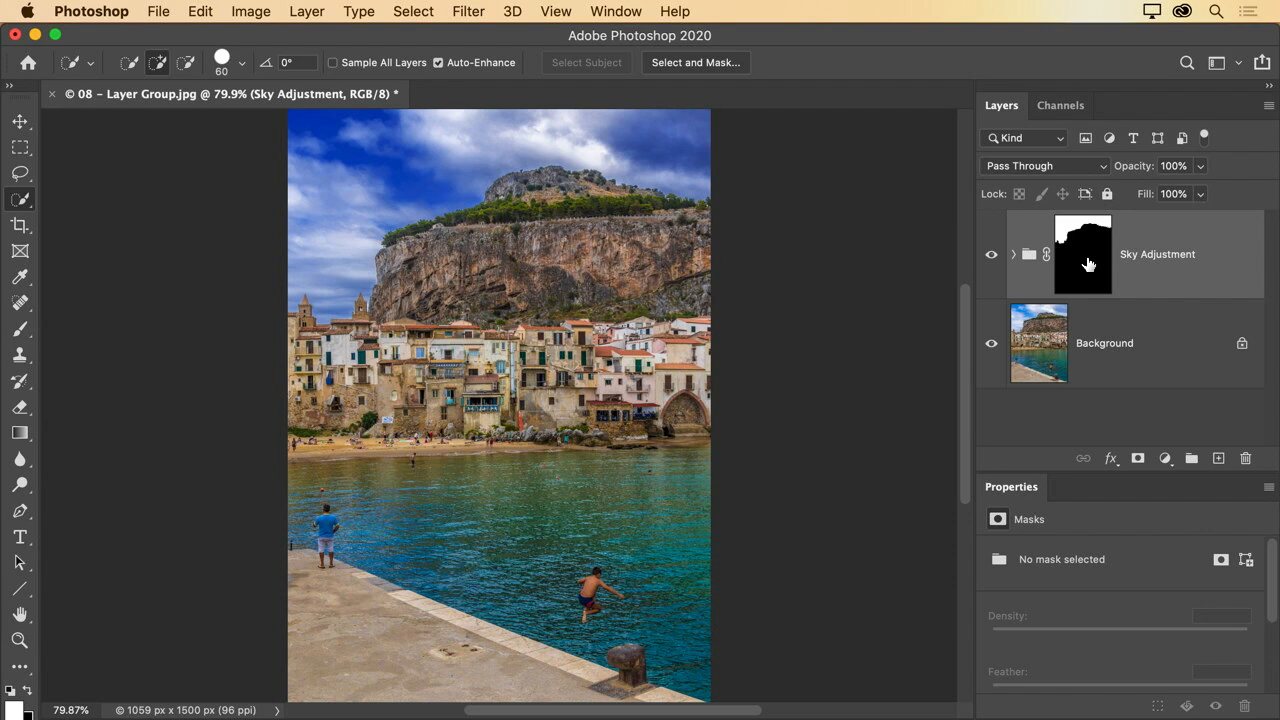
Close 08 - Layer Group.jpg without saving and open 09 - Multiple Masks.jpg.
{"action": "key", "text": "super+w"}
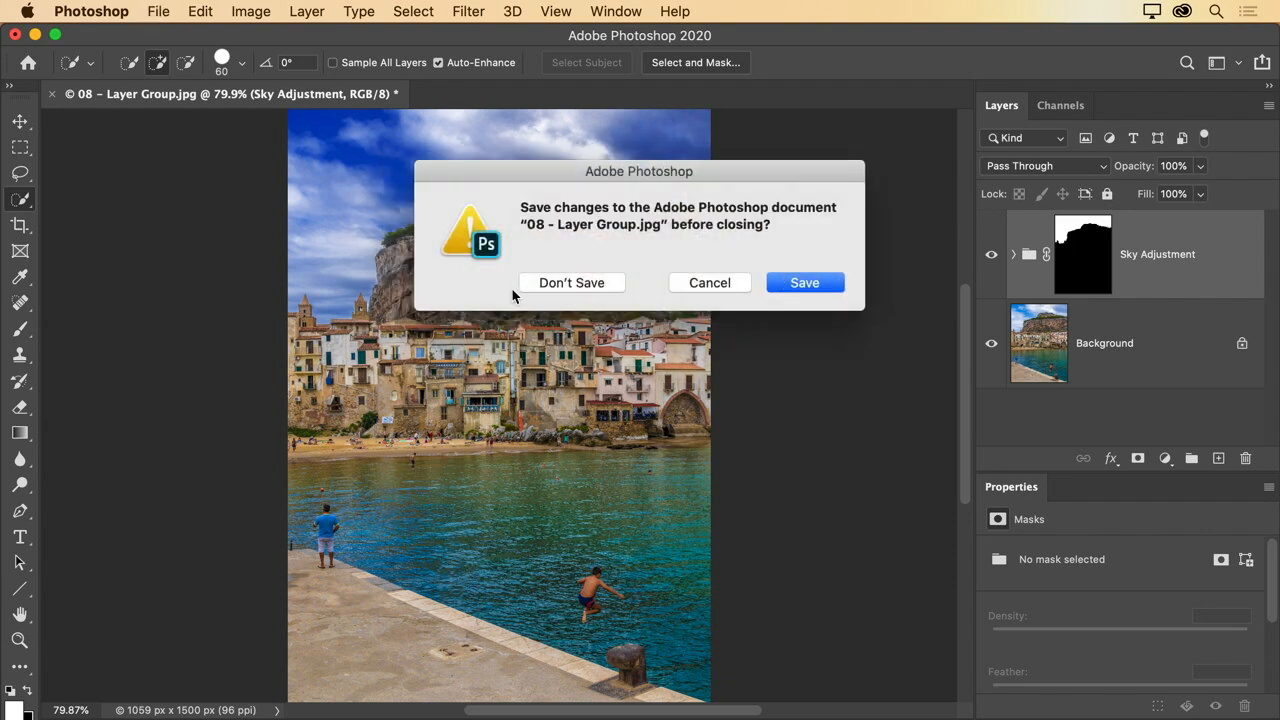
{"action": "left_click", "coordinate": [581, 282]}
{"action": "key", "text": "super+o"}
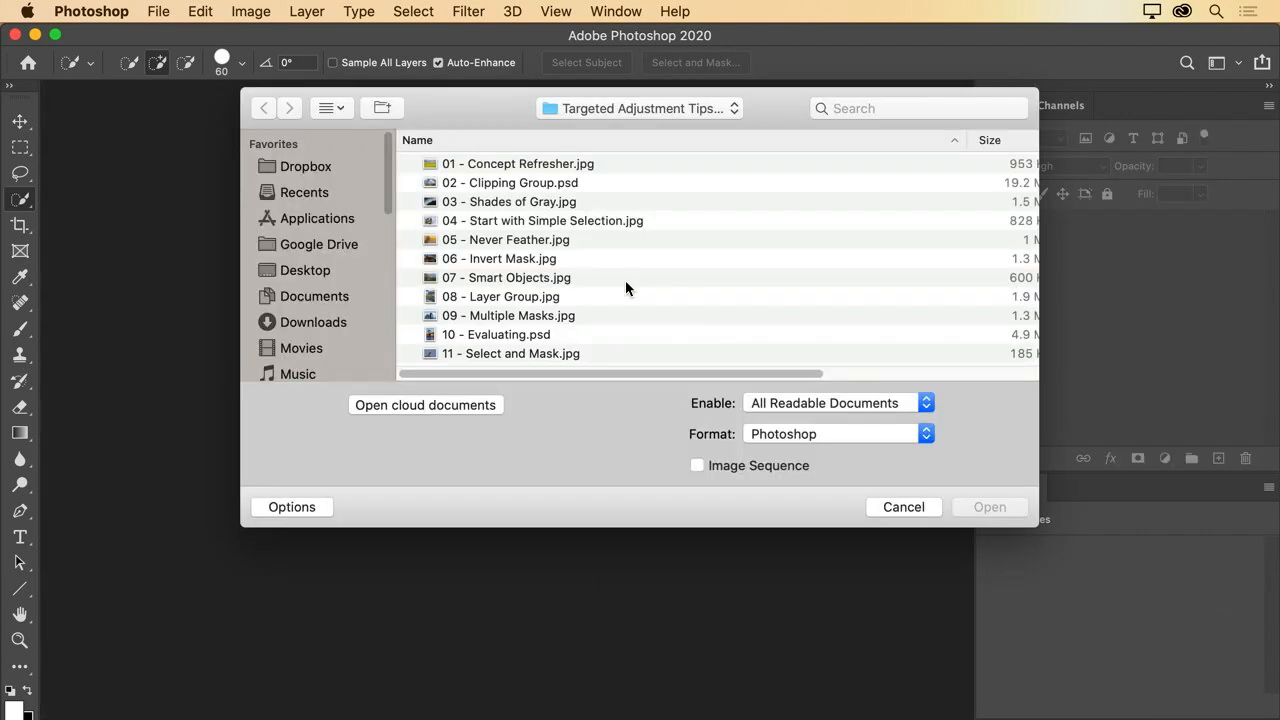
{"action": "double_click", "coordinate": [519, 316]}
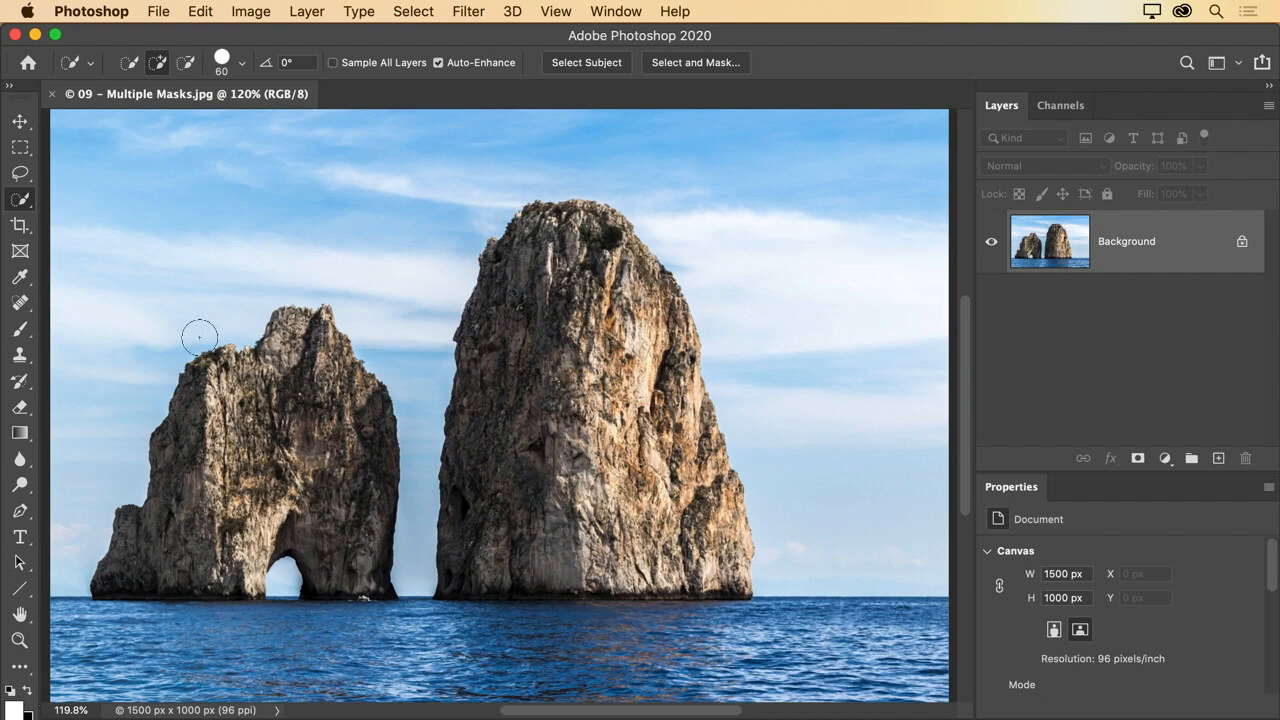
Select the sky and the arch opening with the Quick Selection tool, reducing the brush to 30, and mask a new layer group with the selection.
{"action": "mouse_move", "coordinate": [194, 337]}
{"action": "left_mouse_down"}
{"action": "mouse_move", "coordinate": [419, 155]}
{"action": "mouse_move", "coordinate": [564, 145]}
{"action": "mouse_move", "coordinate": [753, 159]}
{"action": "mouse_move", "coordinate": [872, 214]}
{"action": "mouse_move", "coordinate": [764, 481]}
{"action": "left_mouse_up"}
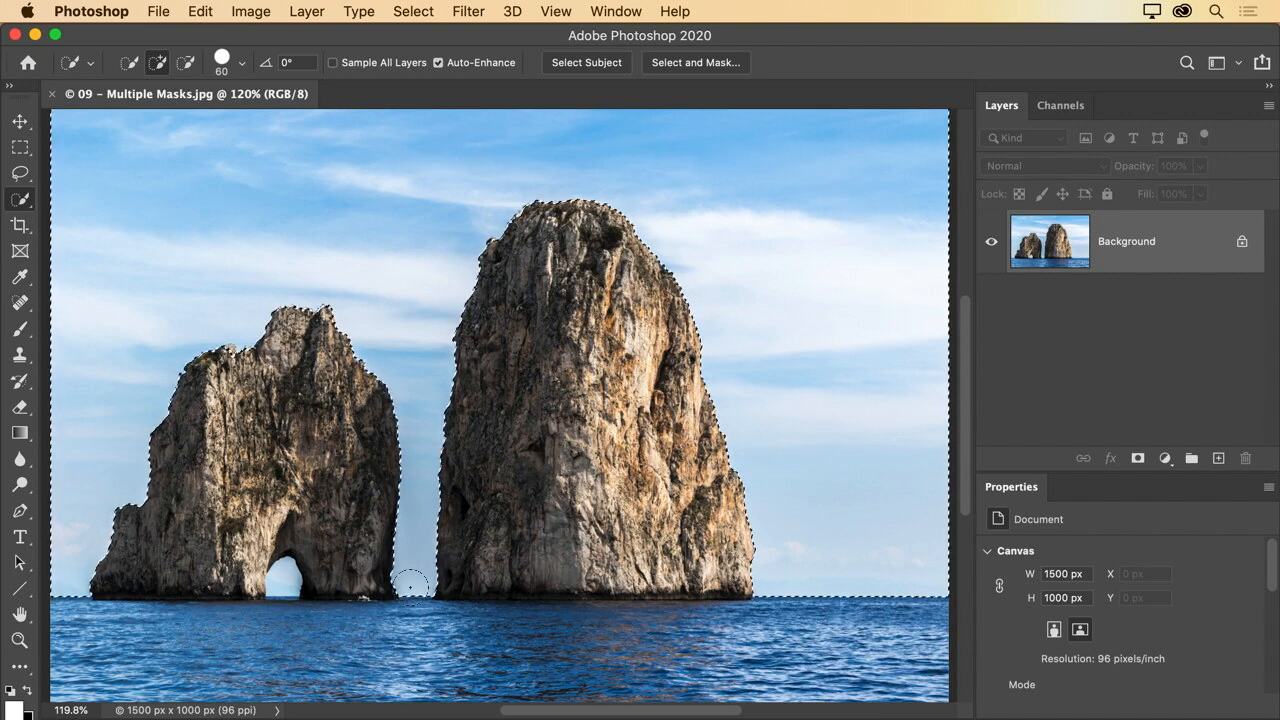
{"action": "key", "text": "bracketleft"}
{"action": "key", "text": "bracketleft"}
{"action": "key", "text": "bracketleft"}
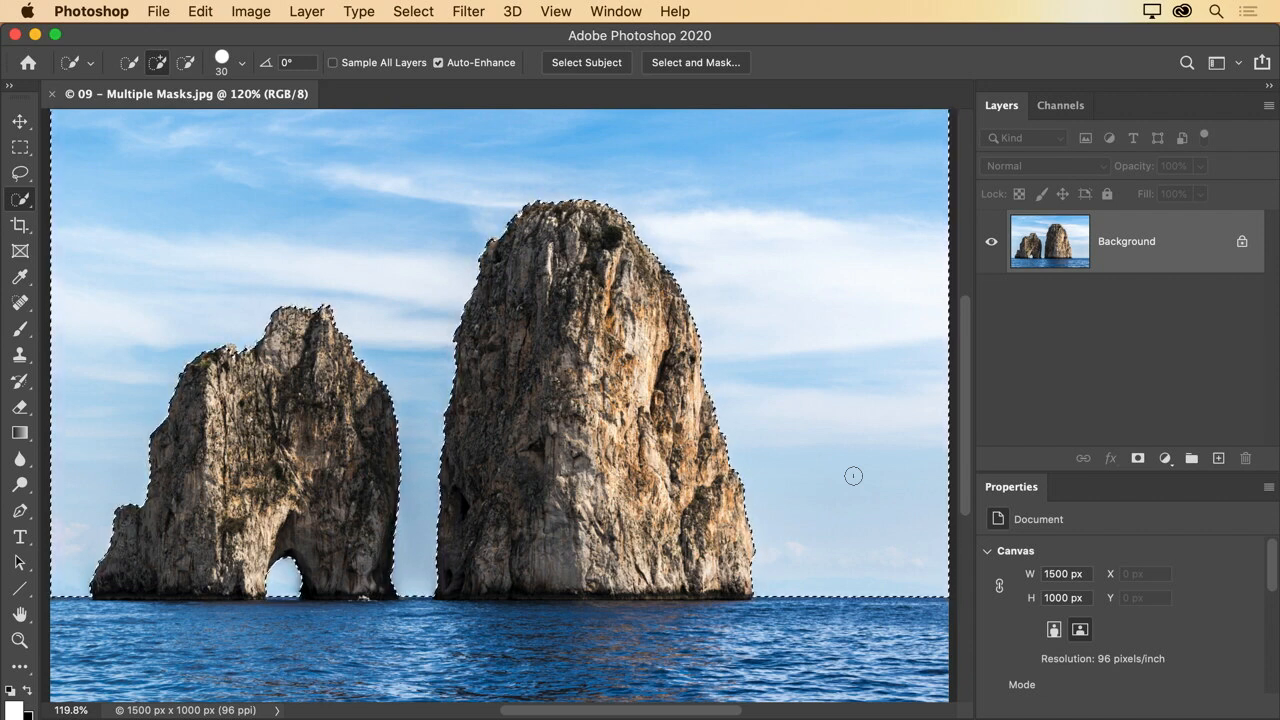
{"action": "left_click", "coordinate": [1190, 459]}
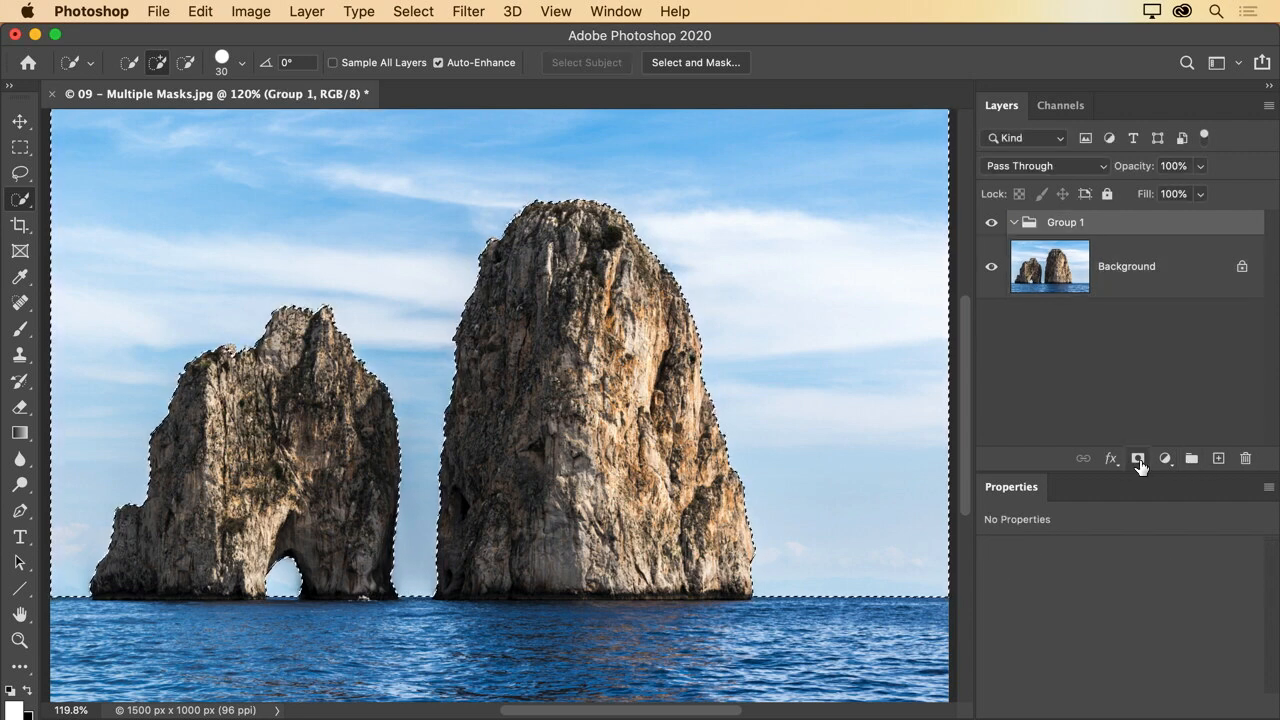
{"action": "left_click", "coordinate": [1137, 458]}
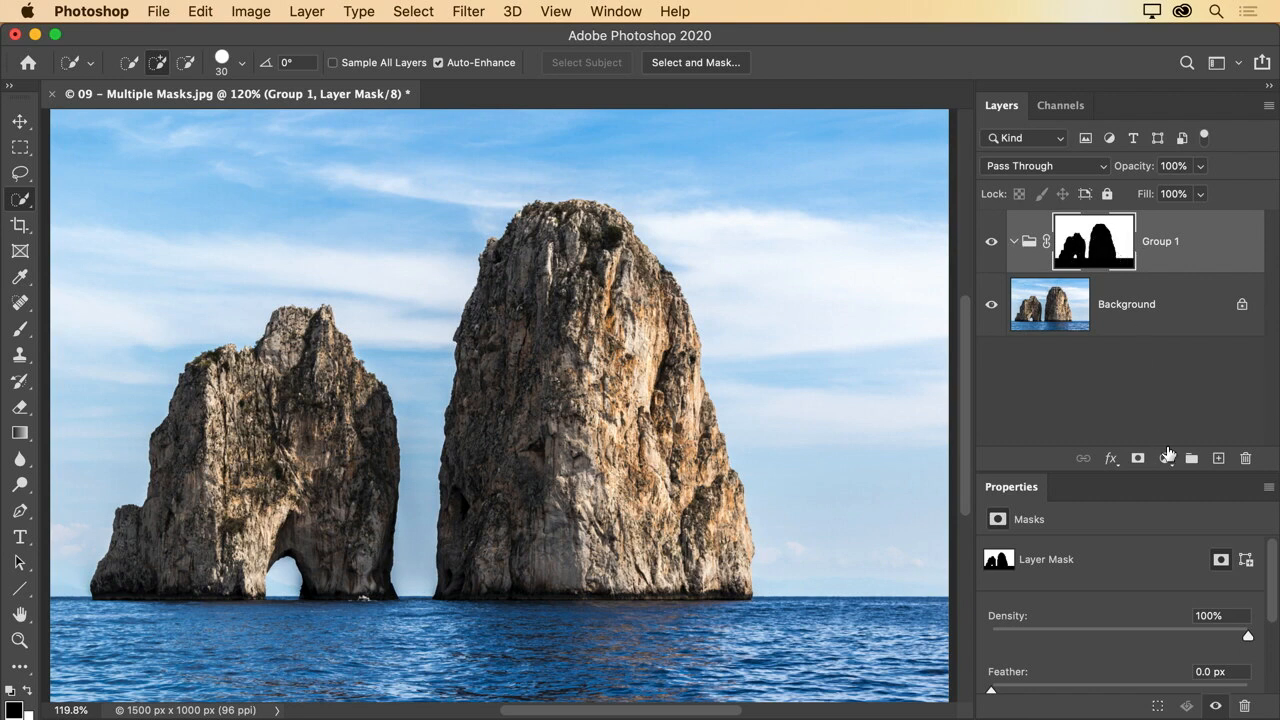
Add a Curves adjustment layer inside Group 1 and pull the curve's midtones down to darken the sky.
{"action": "left_click", "coordinate": [1165, 458]}
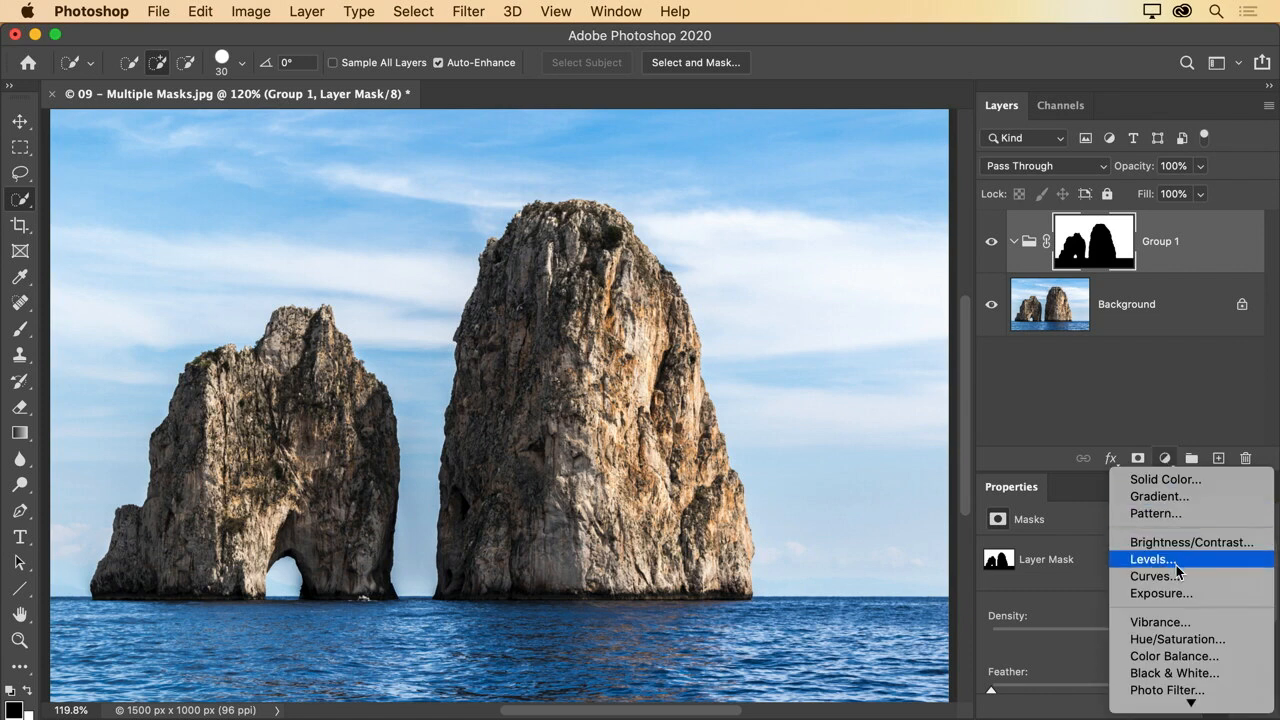
{"action": "scroll", "coordinate": [1176, 565], "scroll_direction": "down", "scroll_amount": 3}
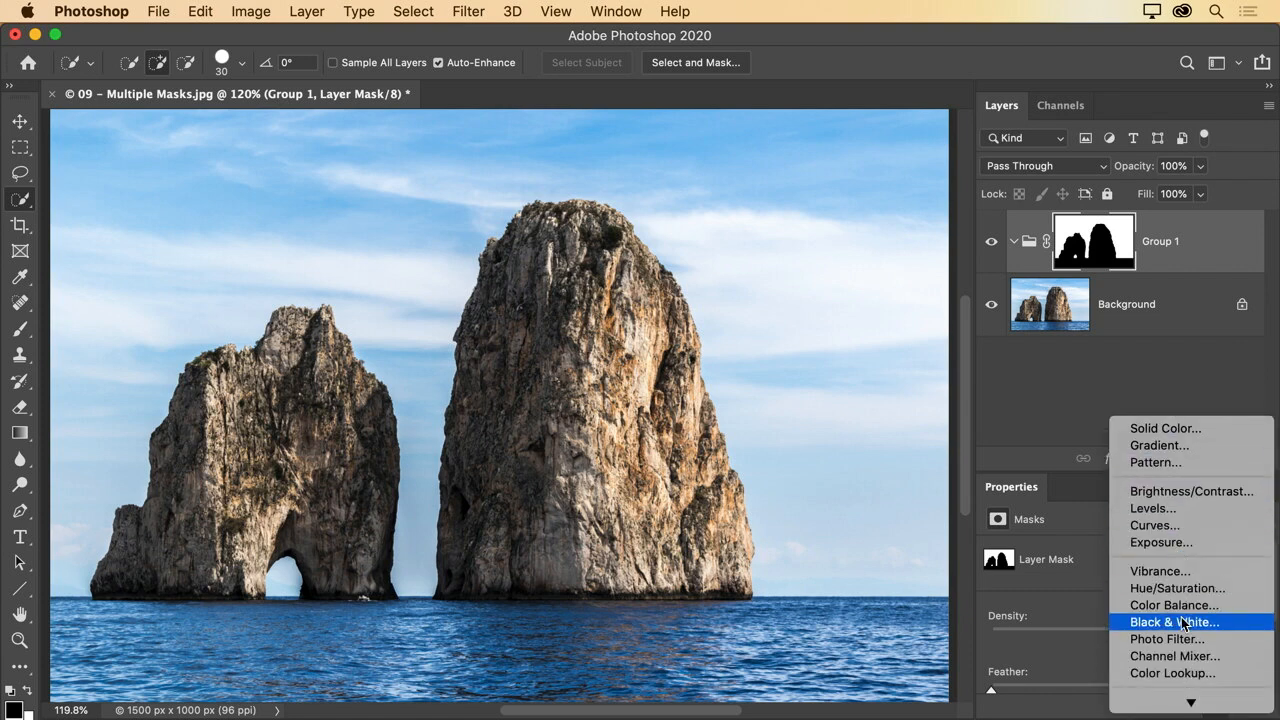
{"action": "left_click", "coordinate": [1172, 526]}
{"action": "left_click_drag", "start_coordinate": [1073, 477], "coordinate": [1069, 335]}
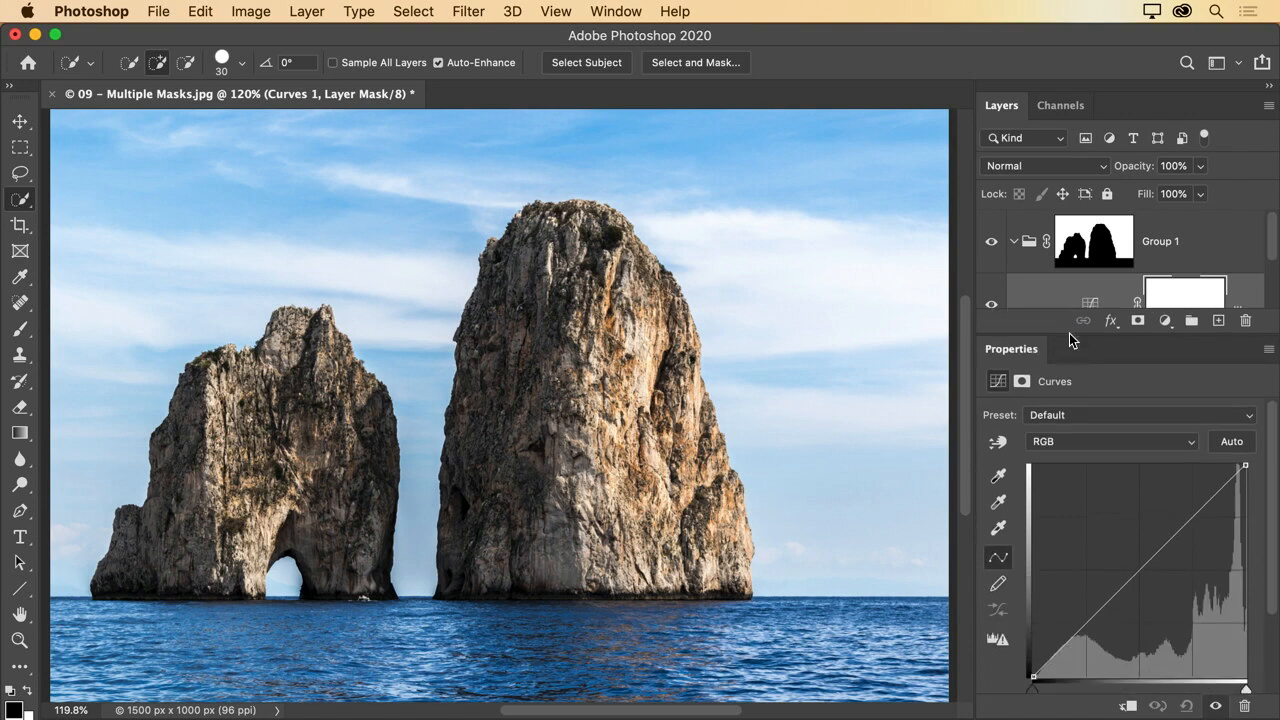
{"action": "left_click_drag", "start_coordinate": [1117, 594], "coordinate": [1145, 632]}
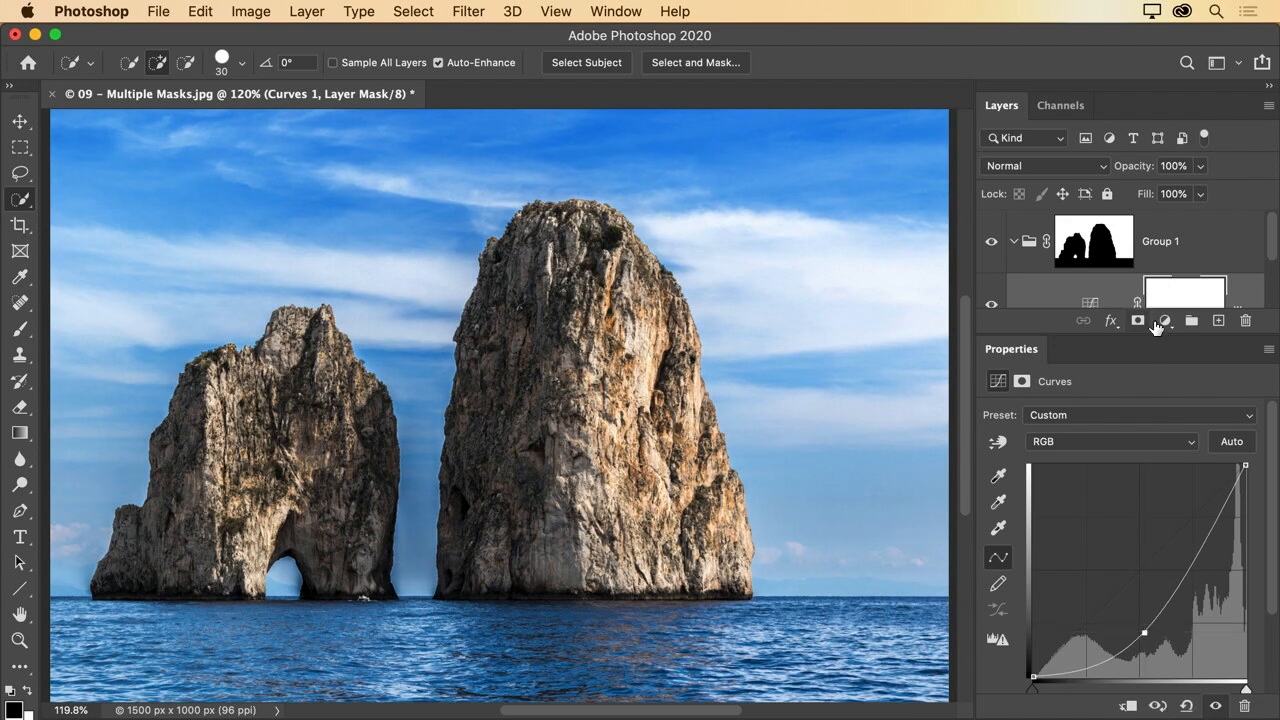
Add a Vibrance adjustment layer inside Group 1 with Vibrance at +35.
{"action": "left_click", "coordinate": [1164, 320]}
{"action": "left_click", "coordinate": [1180, 484]}
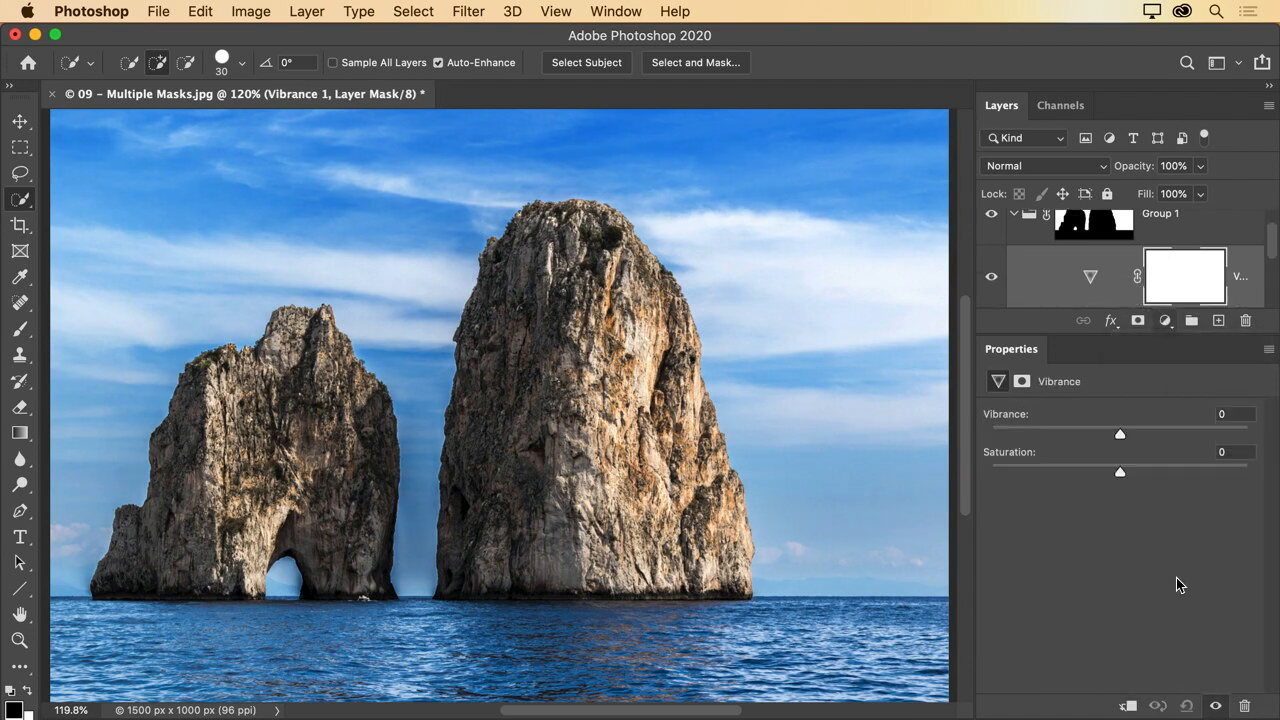
{"action": "left_click_drag", "start_coordinate": [1120, 435], "coordinate": [1165, 434]}
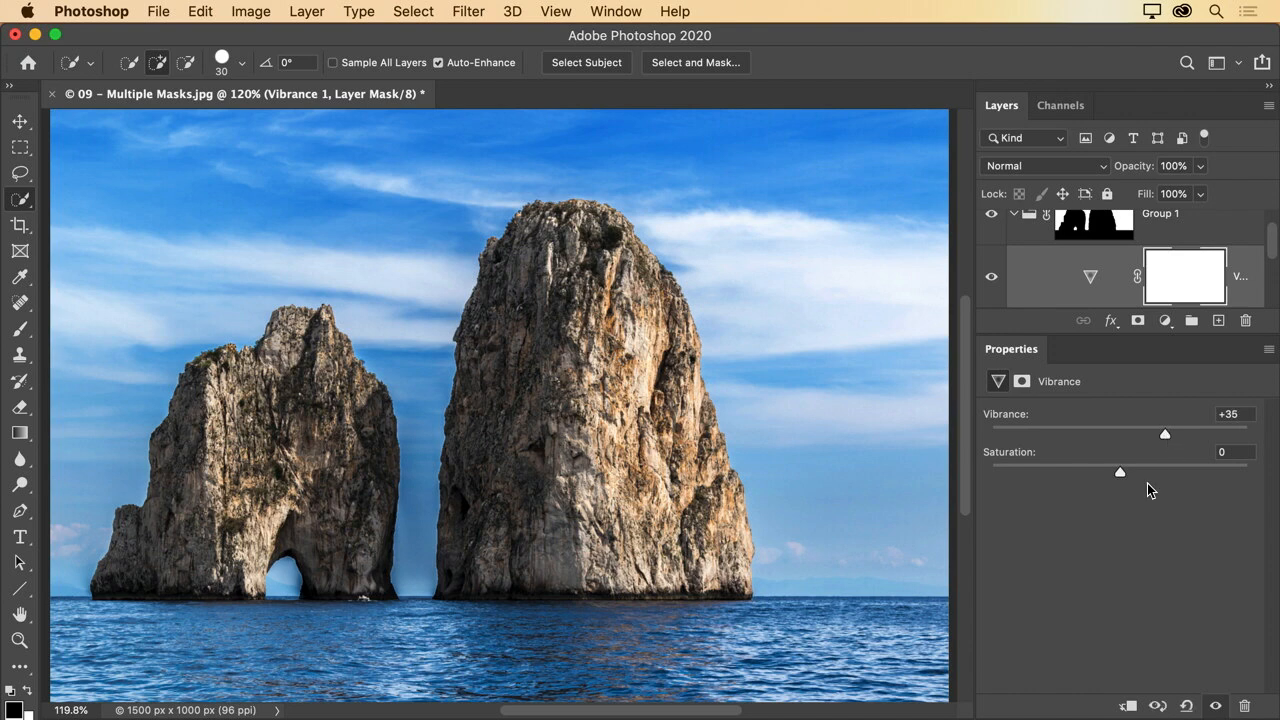
Add a Color Balance adjustment layer inside Group 1 with midtones at Cyan/Red -4, Magenta/Green -9 and Yellow/Blue +14.
{"action": "left_click", "coordinate": [1164, 321]}
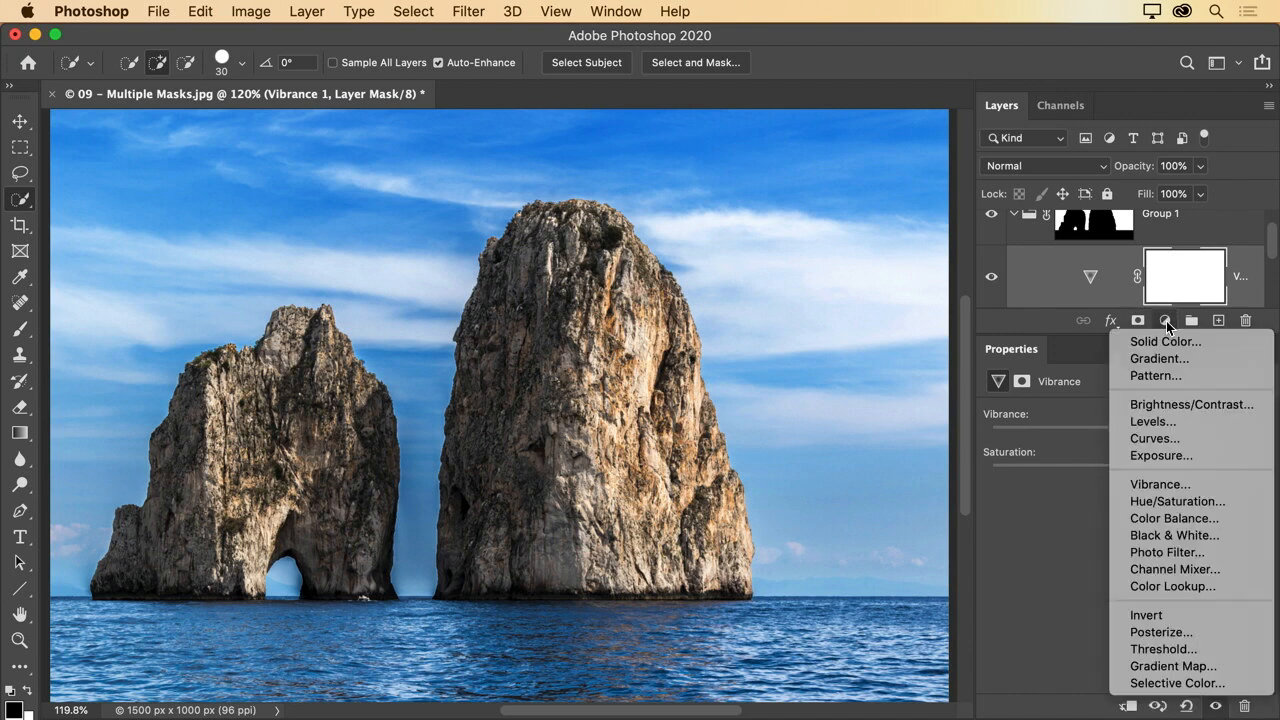
{"action": "left_click", "coordinate": [1181, 518]}
{"action": "left_click_drag", "start_coordinate": [1096, 464], "coordinate": [1089, 464]}
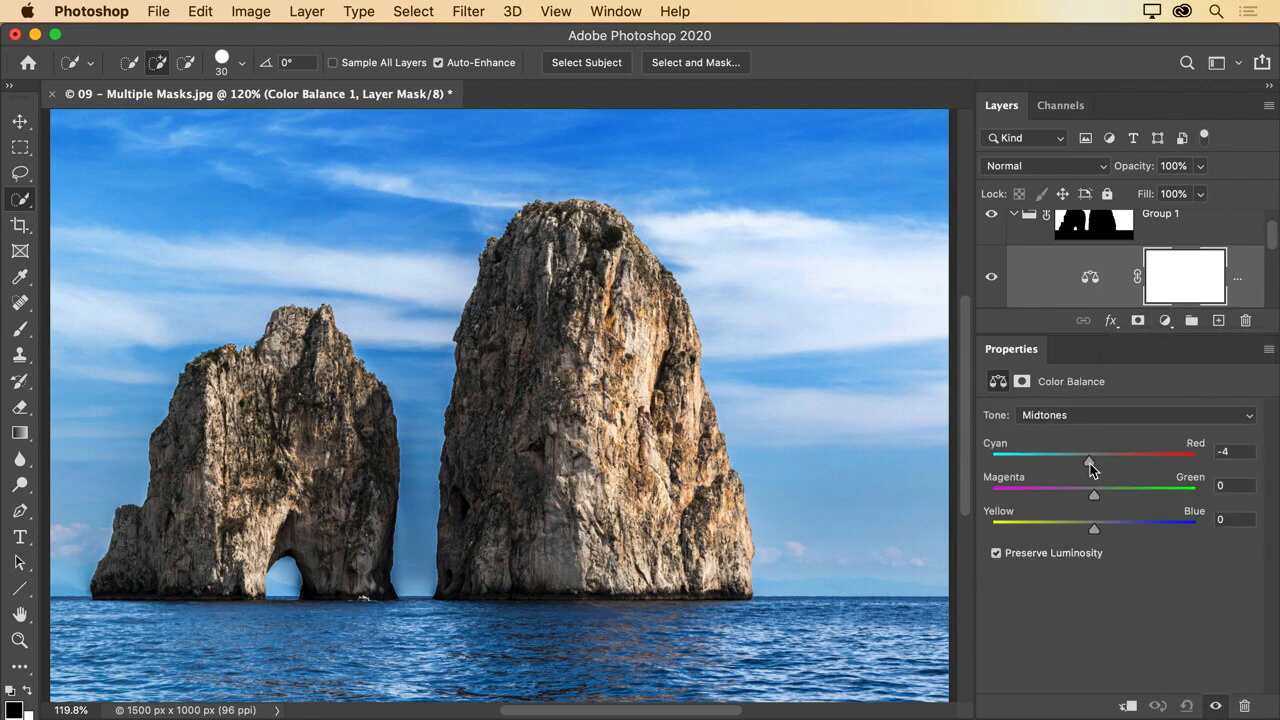
{"action": "left_click_drag", "start_coordinate": [1094, 529], "coordinate": [1086, 500]}
{"action": "left_click_drag", "start_coordinate": [1030, 336], "coordinate": [1035, 474]}
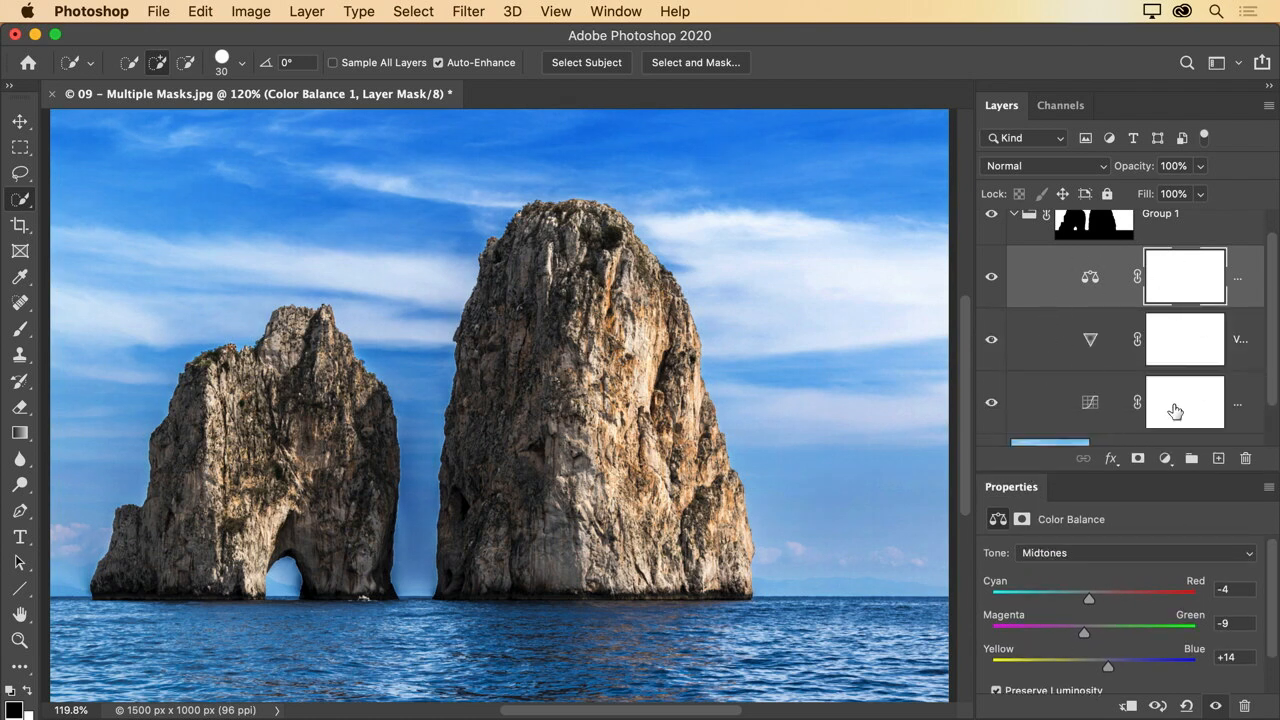
Reopen the Curves adjustment inside Group 1 and shift its midpoint toward the highlights to darken the sky strongly.
{"action": "scroll", "coordinate": [1089, 303], "scroll_direction": "up", "scroll_amount": 1}
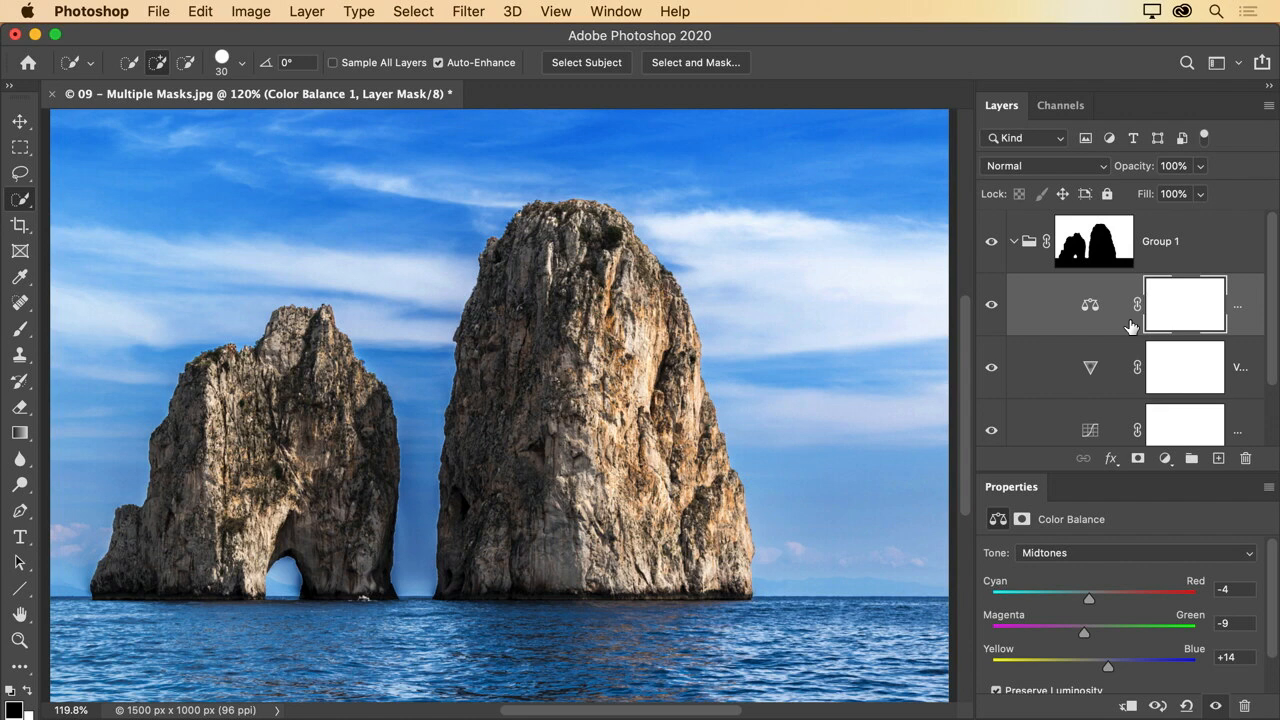
{"action": "left_click", "coordinate": [1031, 247]}
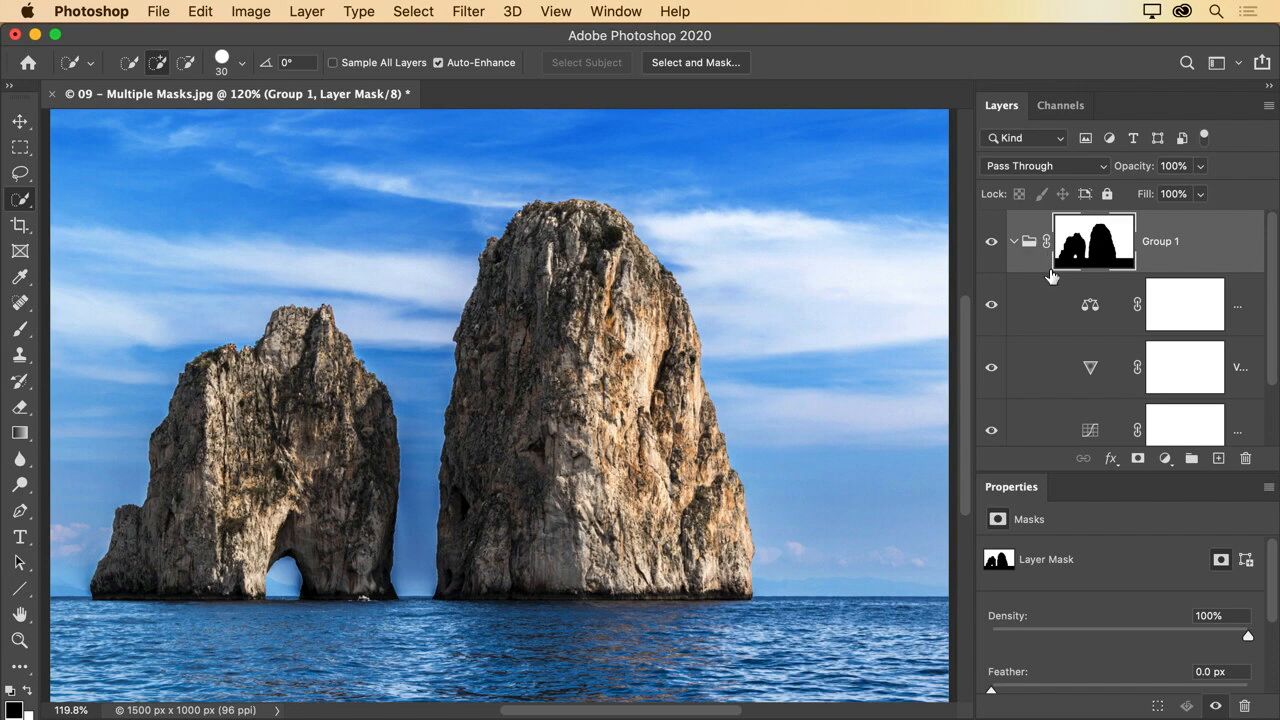
{"action": "left_click", "coordinate": [1086, 307]}
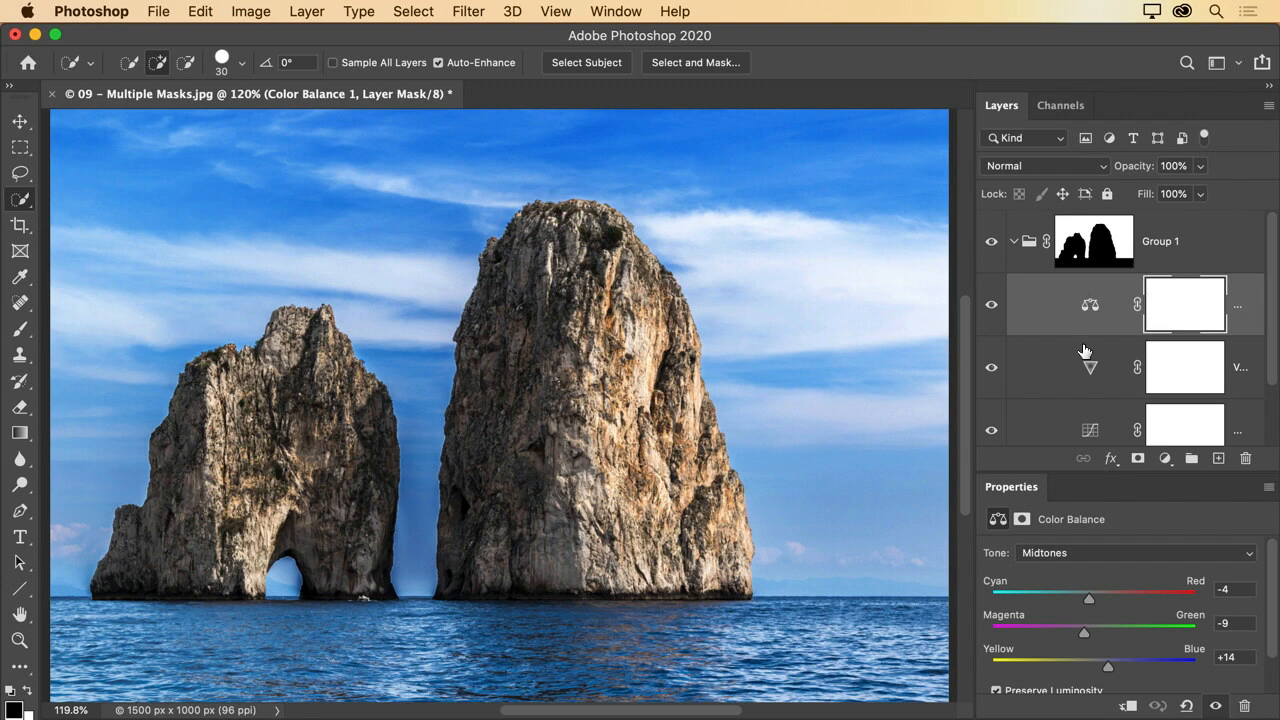
{"action": "left_click", "coordinate": [1088, 430]}
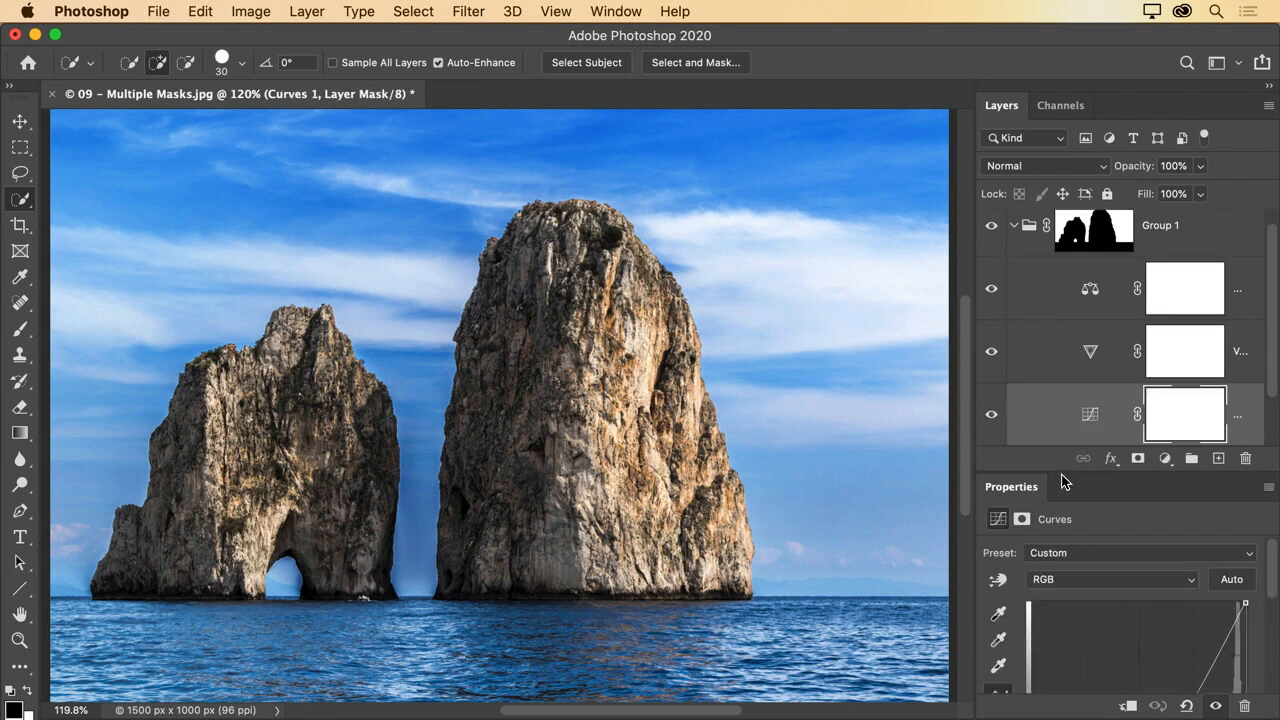
{"action": "left_click_drag", "start_coordinate": [1064, 471], "coordinate": [1063, 459]}
{"action": "left_click_drag", "start_coordinate": [1061, 409], "coordinate": [1065, 325]}
{"action": "left_click_drag", "start_coordinate": [1158, 628], "coordinate": [1188, 633]}
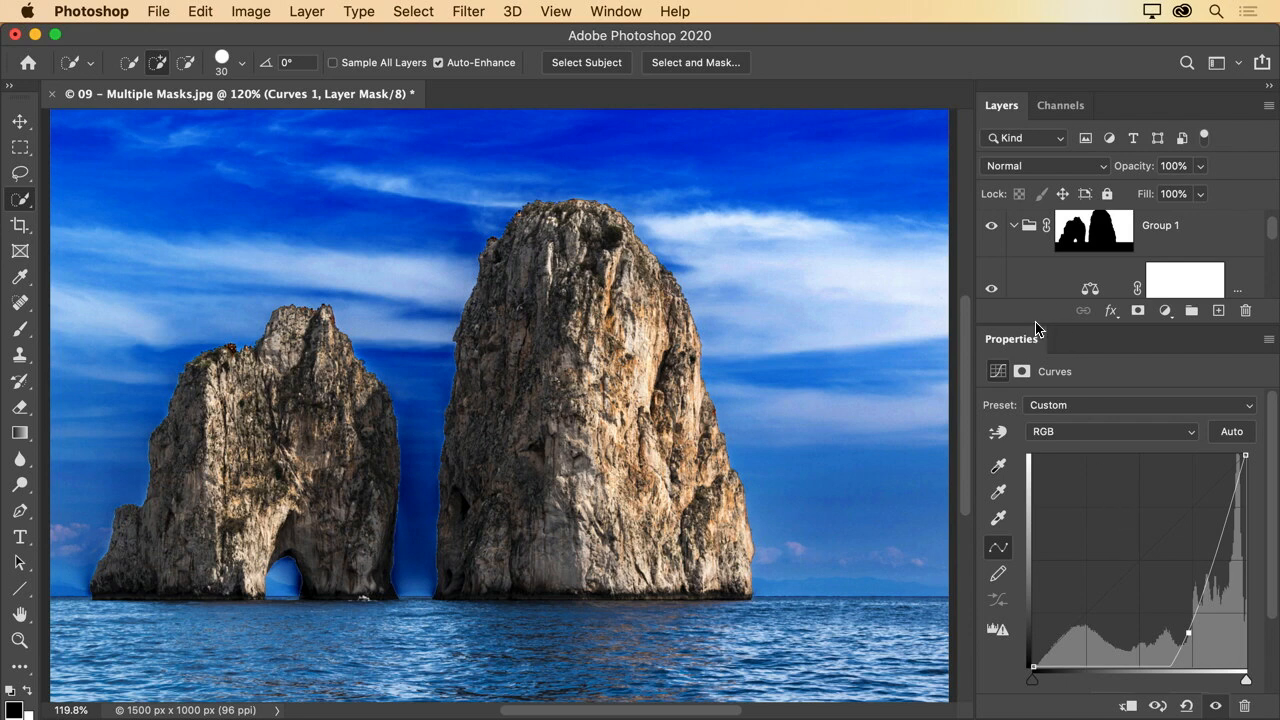
{"action": "left_click_drag", "start_coordinate": [1036, 325], "coordinate": [1036, 473]}
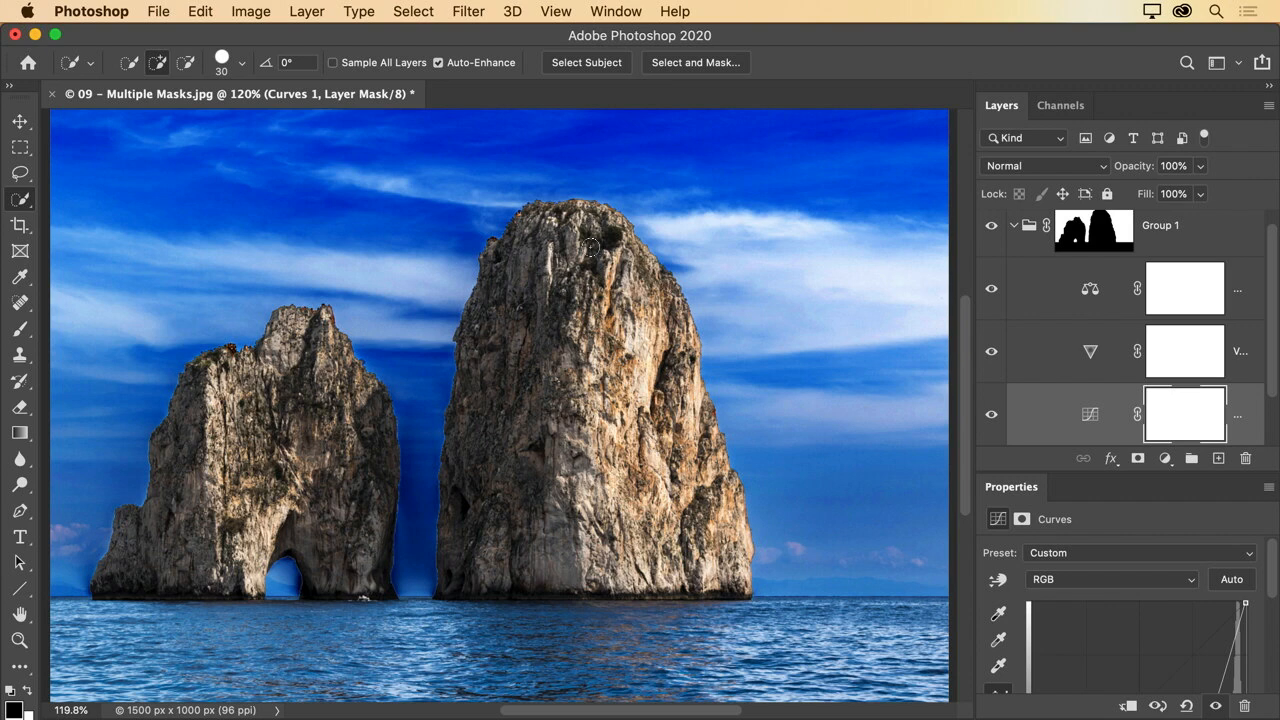
Collapse Group 1, add a new empty layer group above it, and rename Group 1 as Sky.
{"action": "left_click", "coordinate": [1014, 226]}
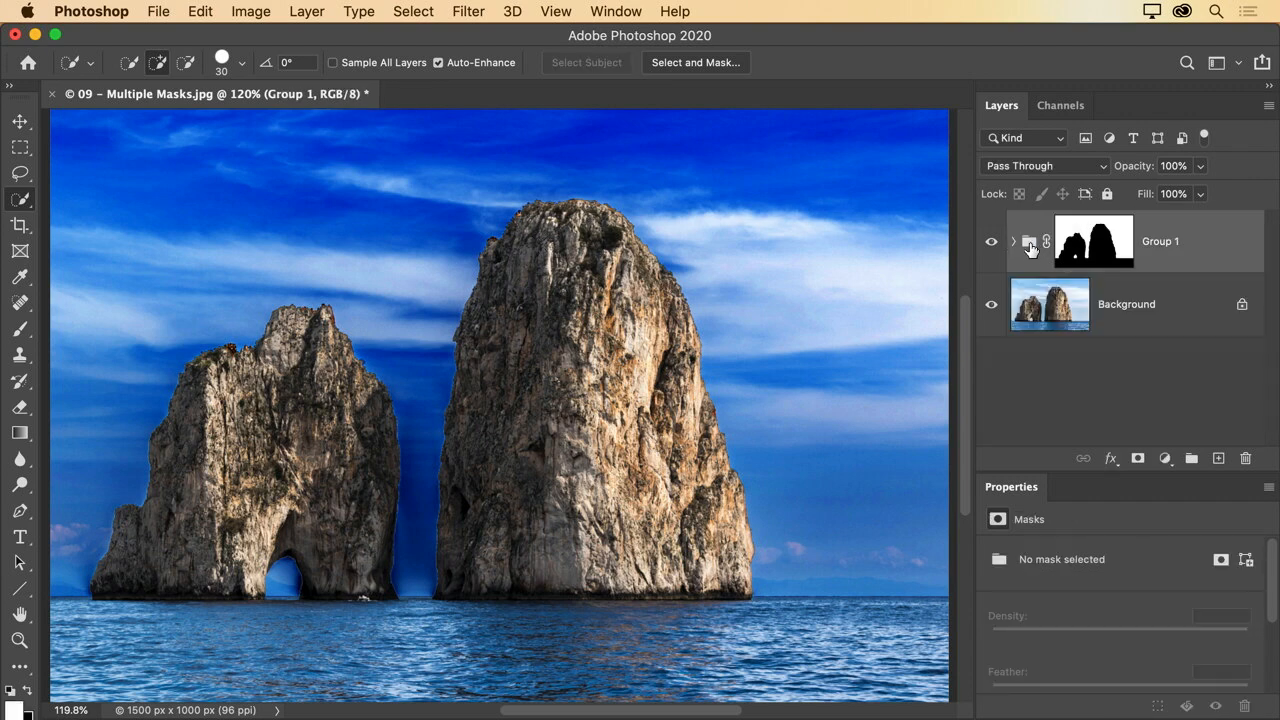
{"action": "left_click", "coordinate": [1191, 458]}
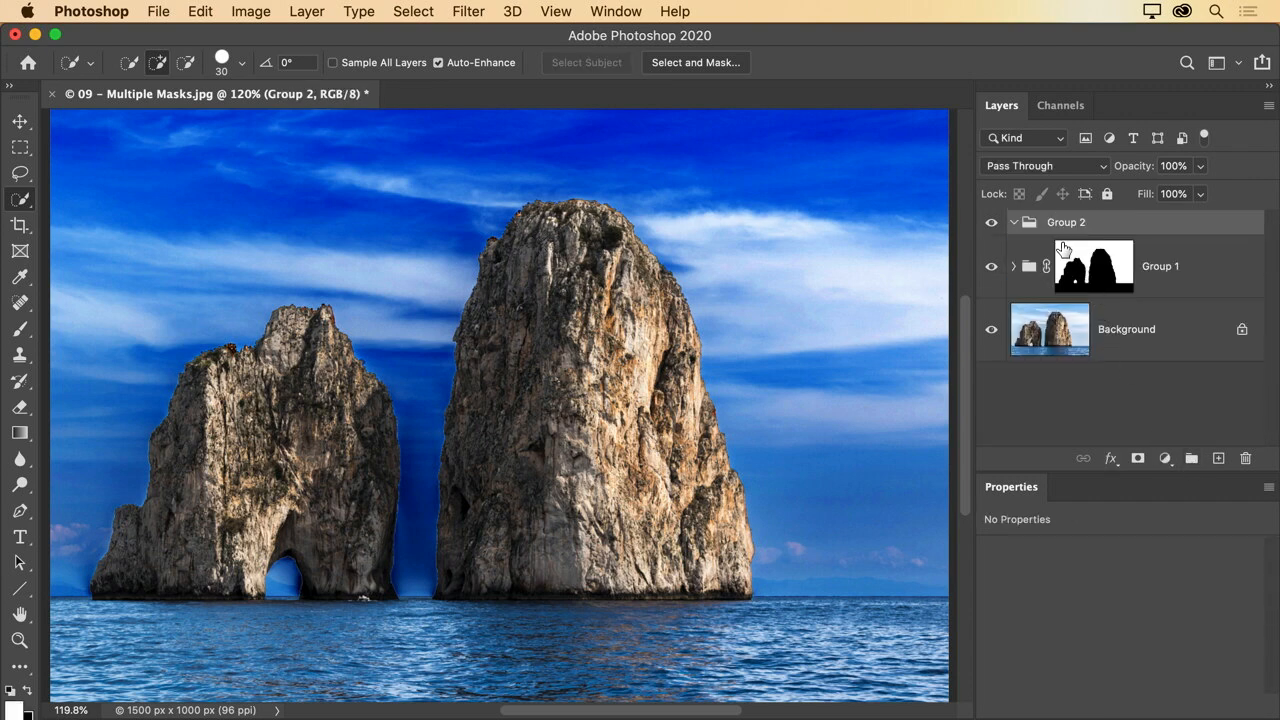
{"action": "double_click", "coordinate": [1162, 266]}
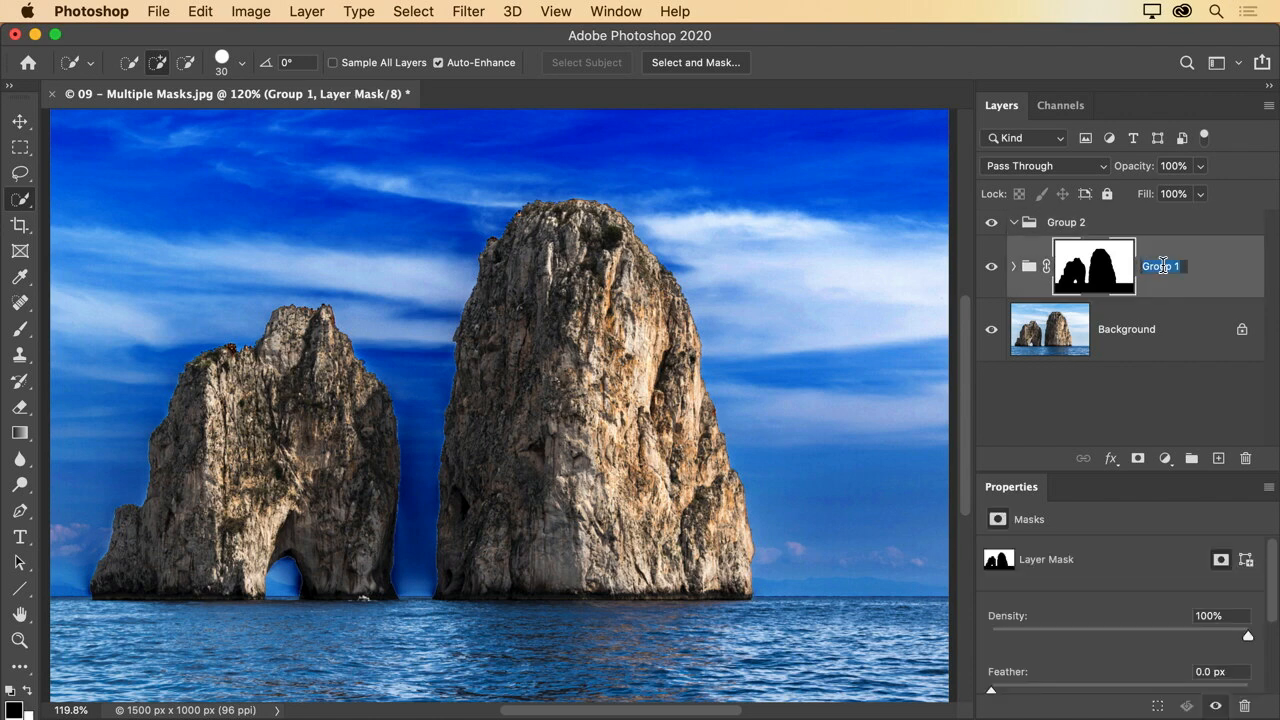
{"action": "type", "text": "Sky"}
{"action": "key", "text": "Return"}
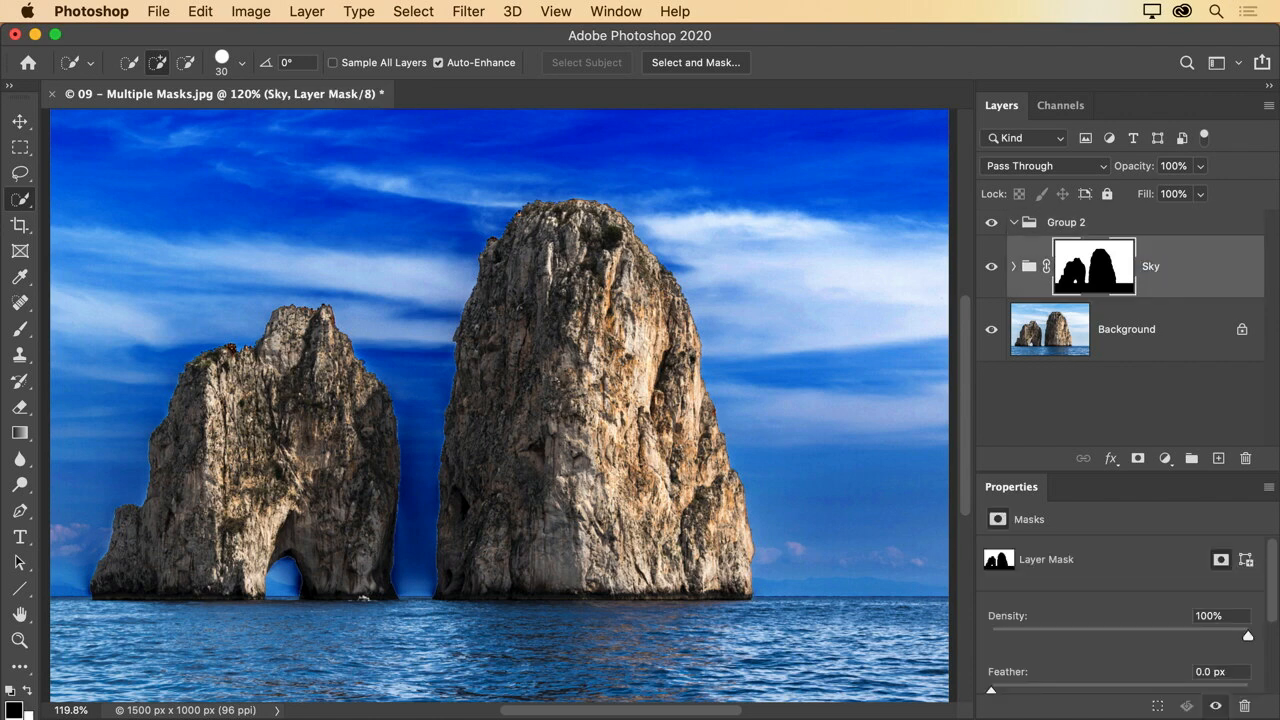
Rename the new upper group as Gradient and add a white layer mask to it.
{"action": "double_click", "coordinate": [1075, 226]}
{"action": "type", "text": "Gradient"}
{"action": "key", "text": "Return"}
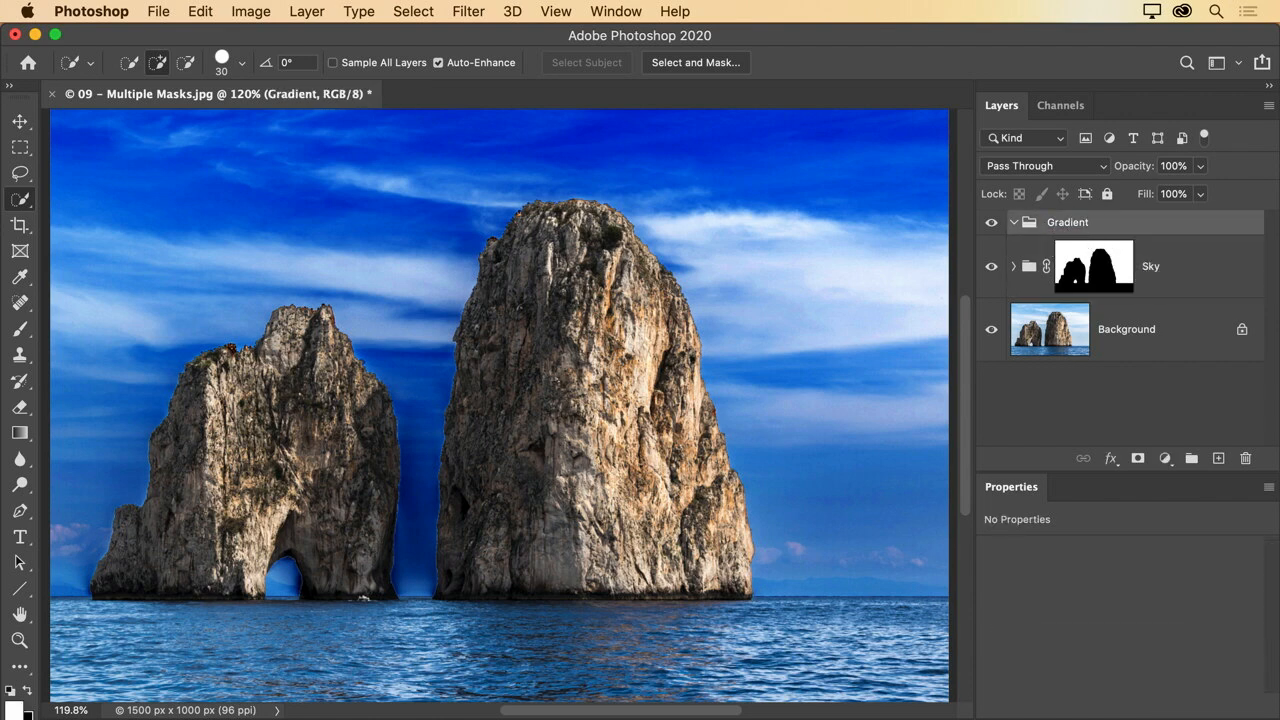
{"action": "left_click", "coordinate": [1137, 458]}
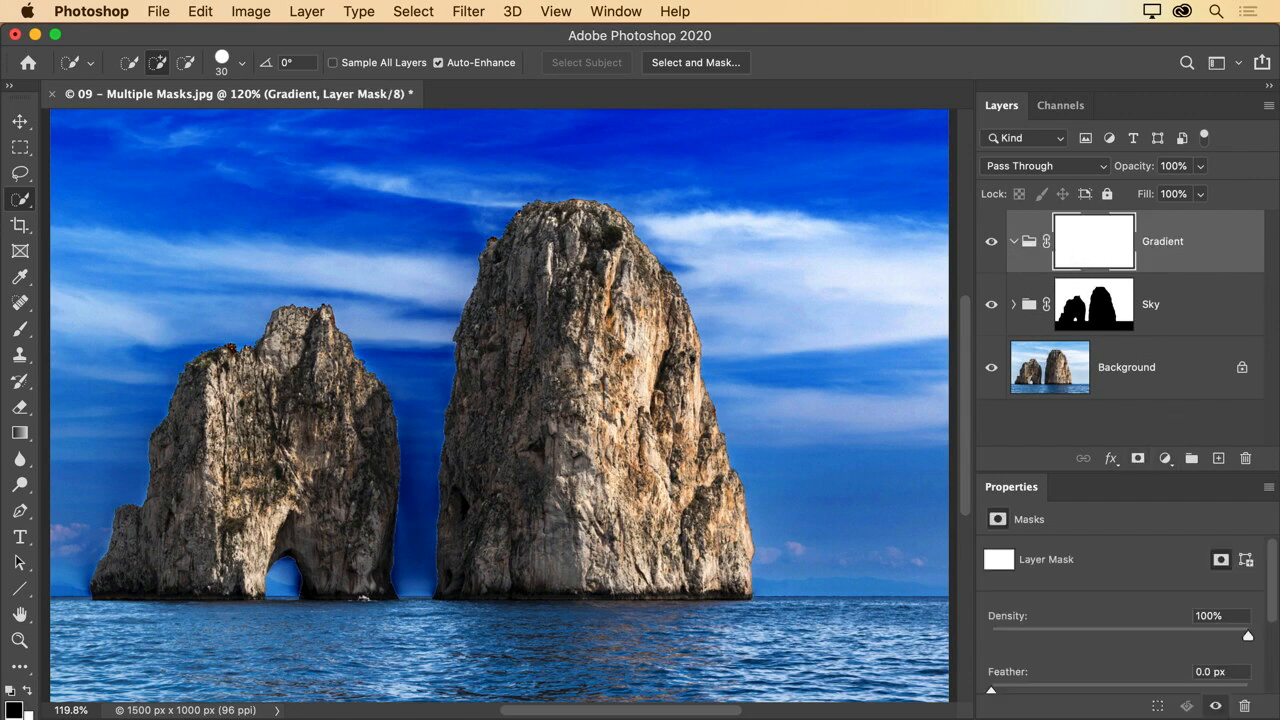
Draw a vertical white-to-black linear gradient on the Gradient group's mask, from the tall rock's top to near the waterline, using the foreground-to-background preset.
{"action": "key", "text": "g"}
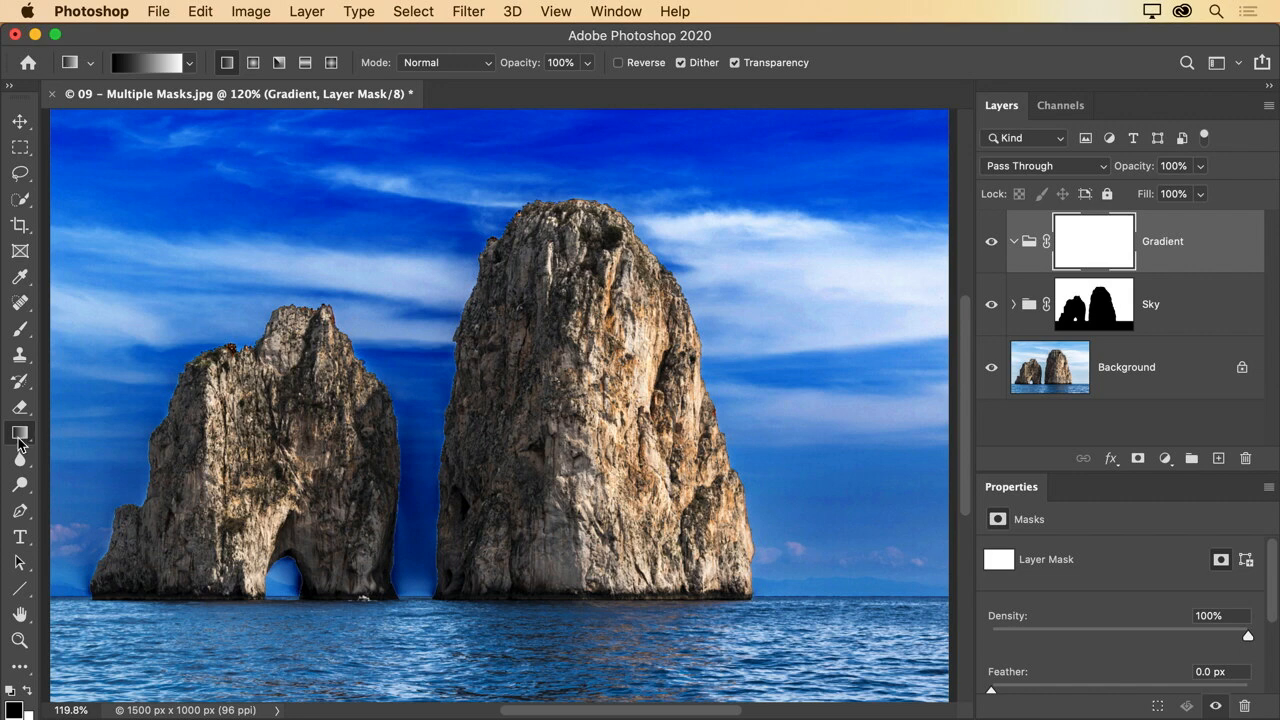
{"action": "left_click", "coordinate": [91, 64]}
{"action": "left_click", "coordinate": [193, 64]}
{"action": "left_click", "coordinate": [193, 64]}
{"action": "left_click", "coordinate": [108, 50]}
{"action": "key", "text": "x"}
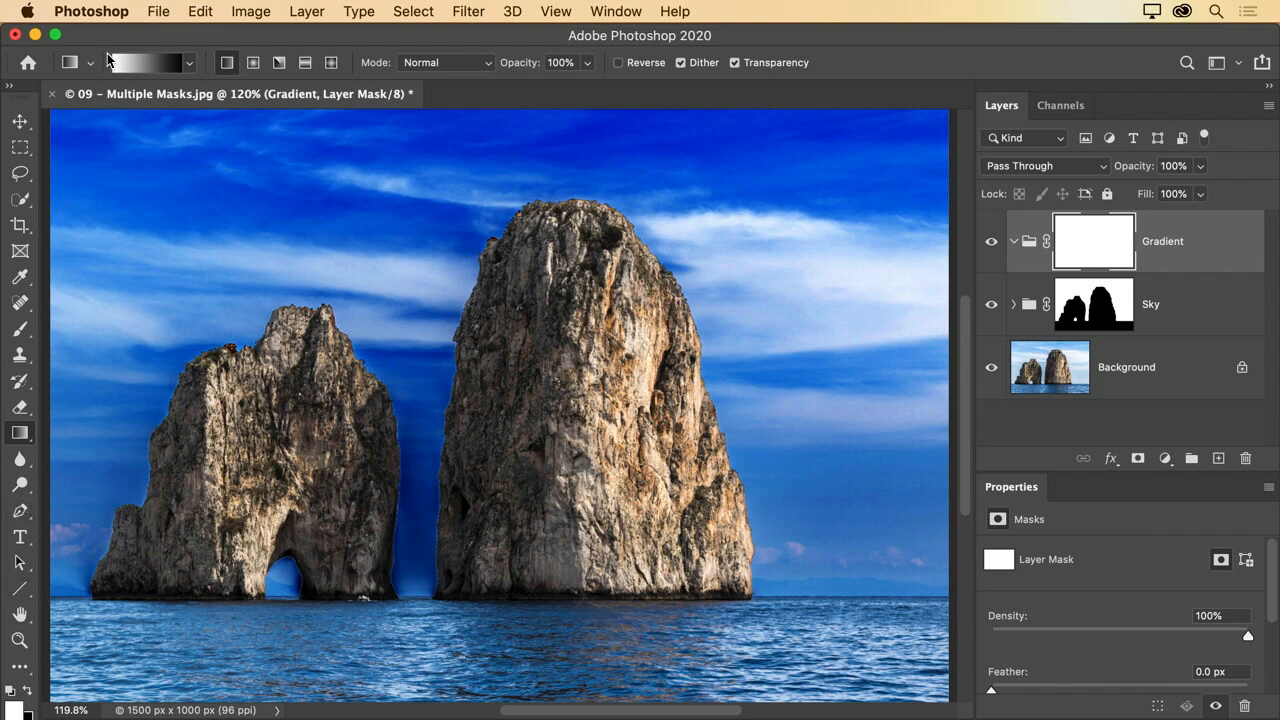
{"action": "left_click", "coordinate": [190, 65]}
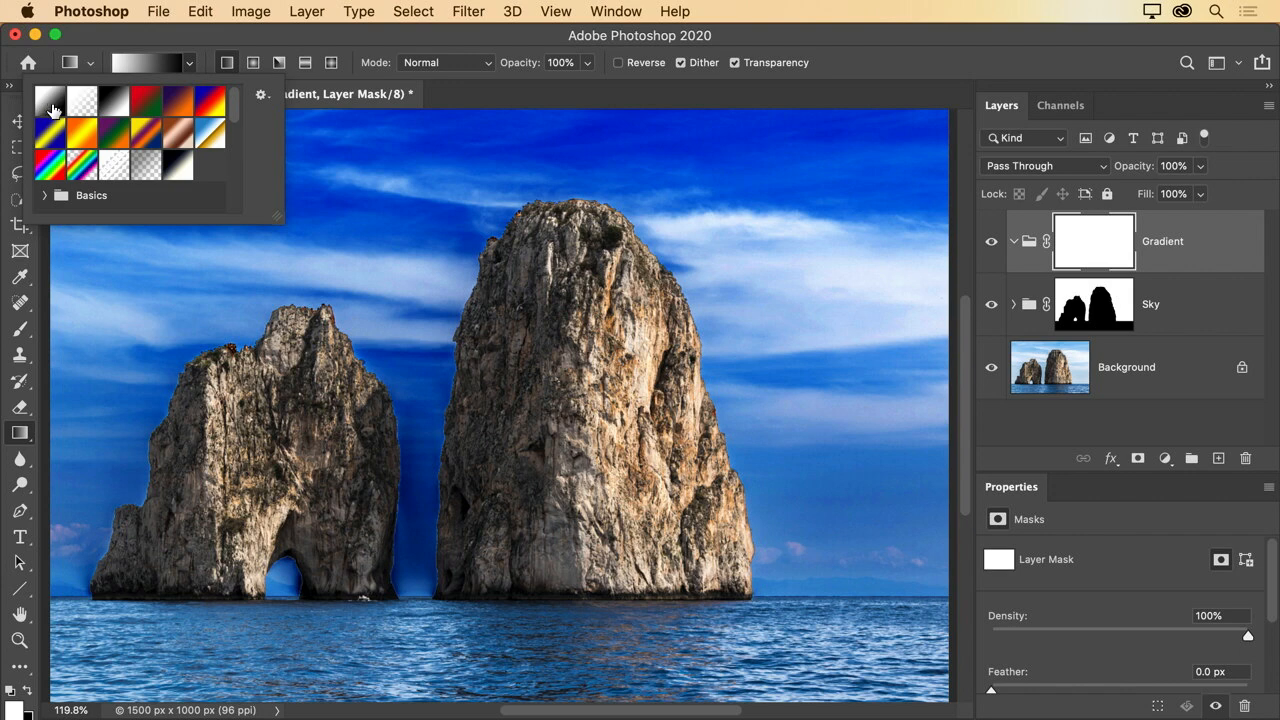
{"action": "left_click", "coordinate": [51, 104]}
{"action": "left_click", "coordinate": [168, 44]}
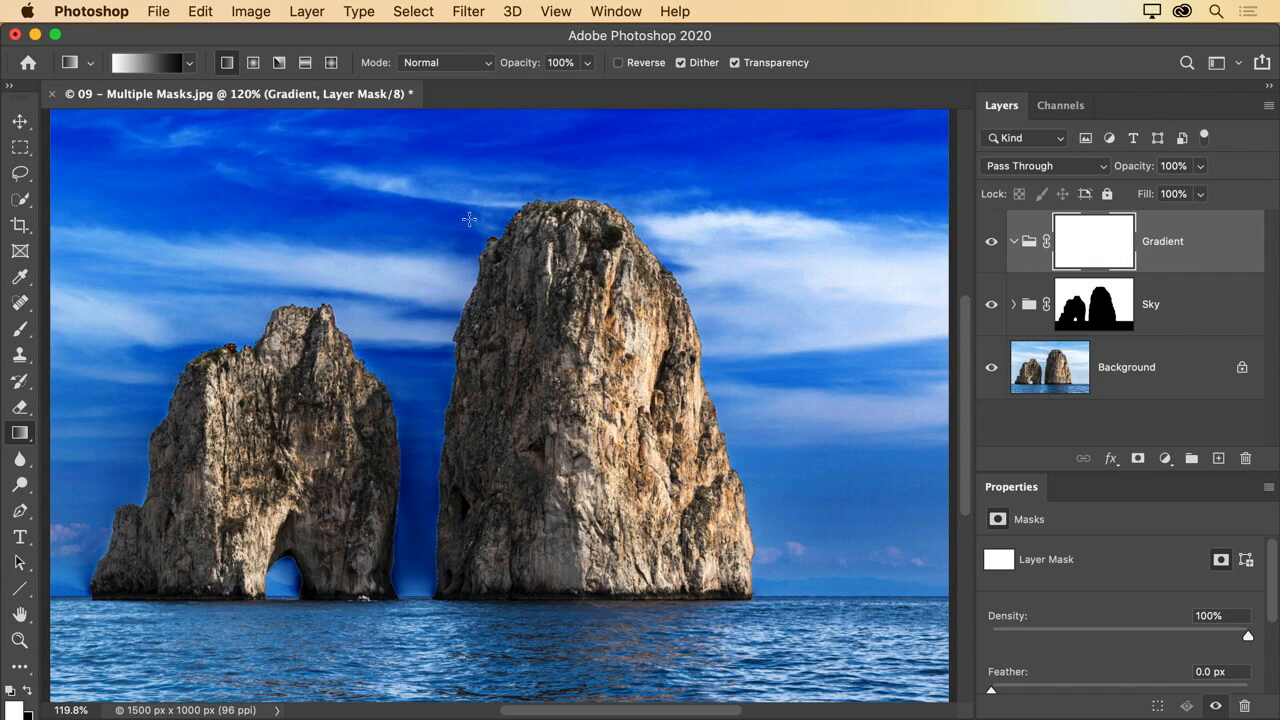
{"action": "left_click_drag", "start_coordinate": [473, 216], "coordinate": [473, 563]}
{"action": "left_click_drag", "start_coordinate": [473, 563], "coordinate": [489, 542]}
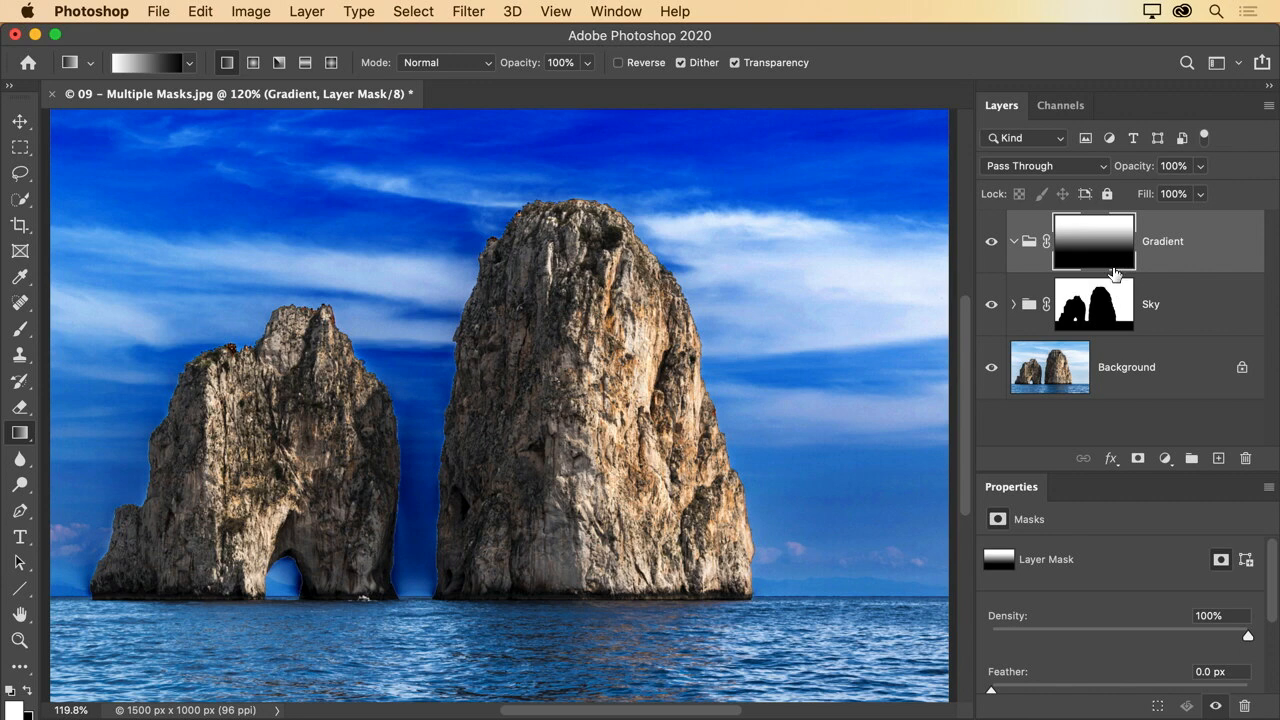
Expand the Sky group and move its Curves adjustment directly into the Gradient group.
{"action": "left_click", "coordinate": [1014, 304]}
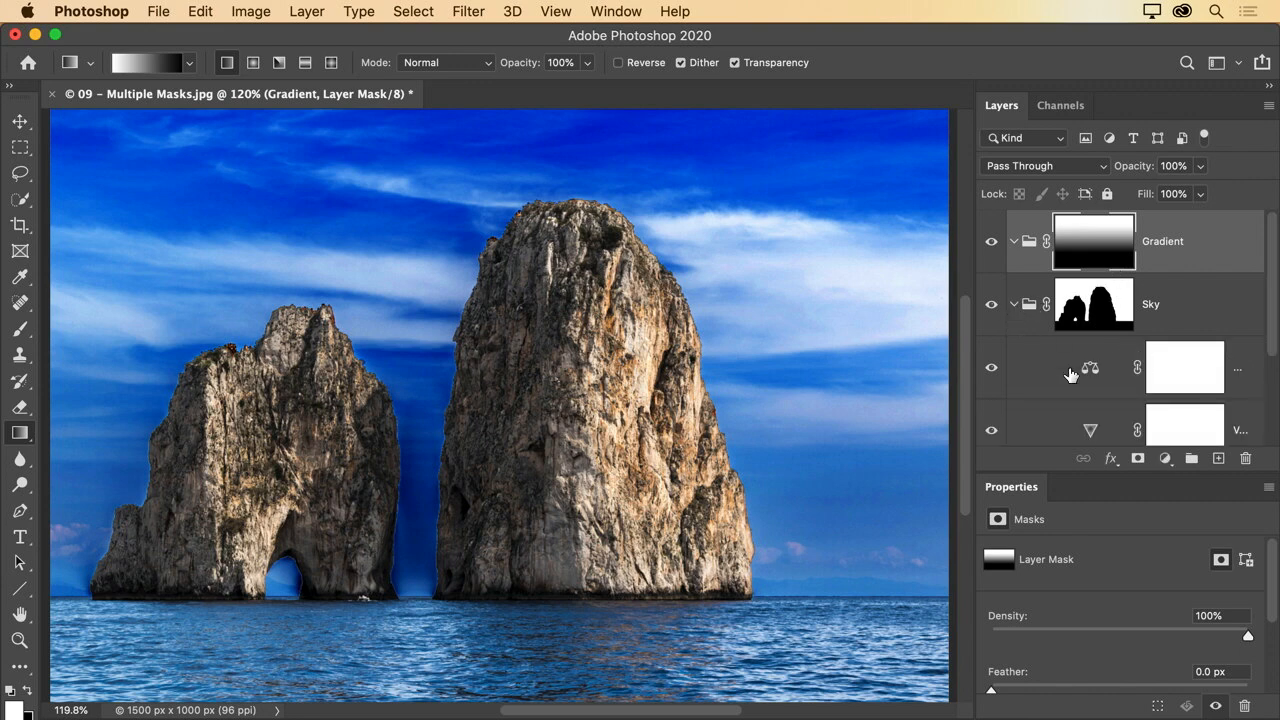
{"action": "scroll", "coordinate": [1140, 405], "scroll_direction": "down", "scroll_amount": 1}
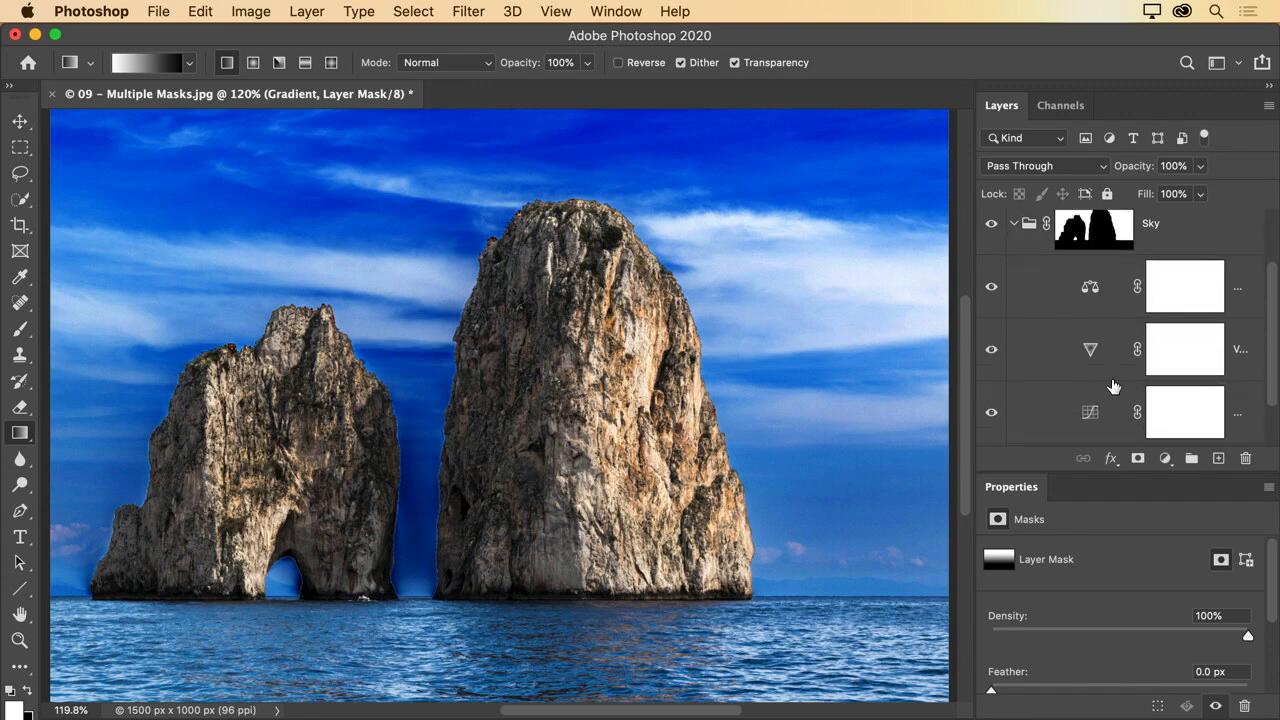
{"action": "scroll", "coordinate": [1095, 300], "scroll_direction": "up", "scroll_amount": 1}
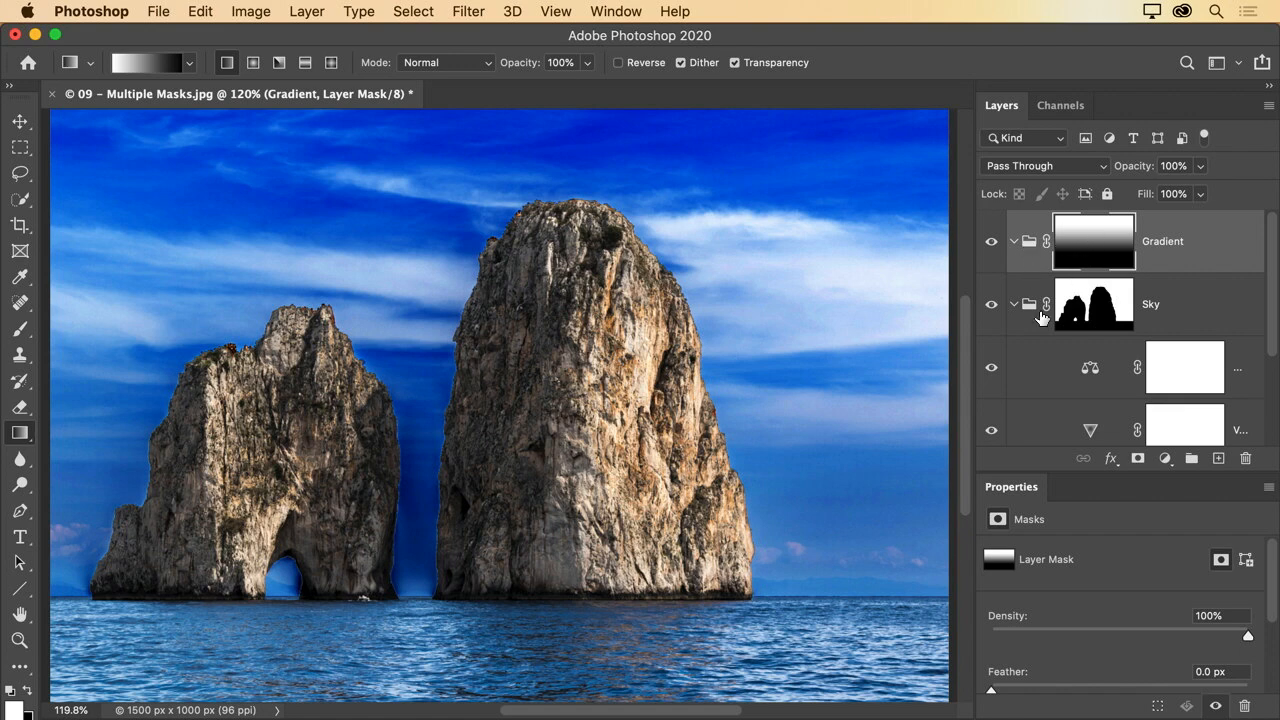
{"action": "scroll", "coordinate": [1040, 316], "scroll_direction": "down", "scroll_amount": 2}
{"action": "left_click", "coordinate": [1073, 395]}
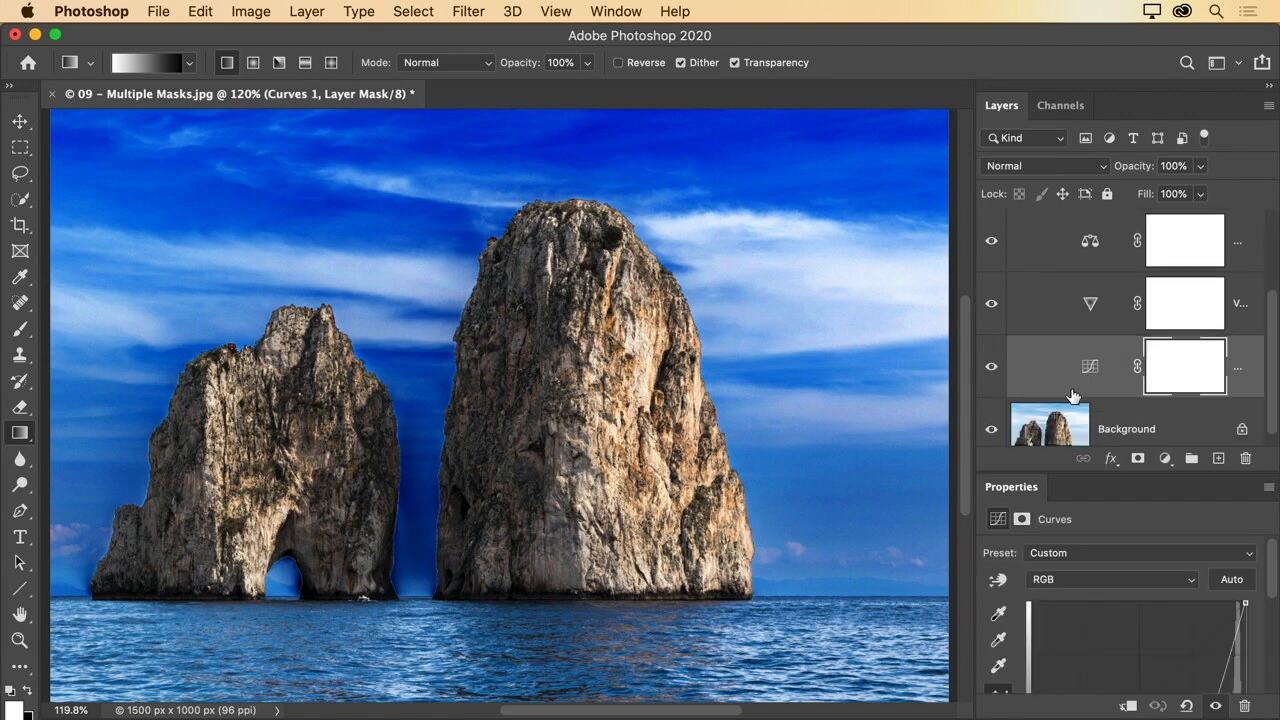
{"action": "scroll", "coordinate": [1075, 385], "scroll_direction": "up", "scroll_amount": 1}
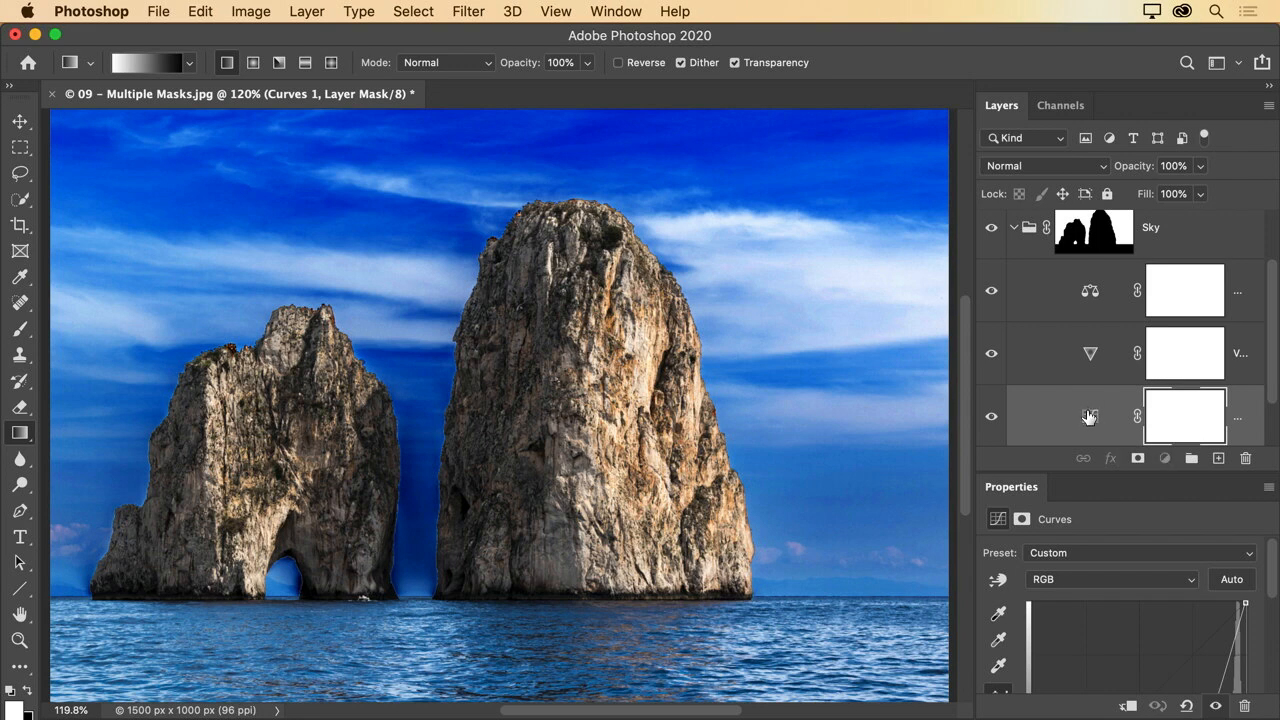
{"action": "left_click_drag", "start_coordinate": [1089, 417], "coordinate": [1033, 247]}
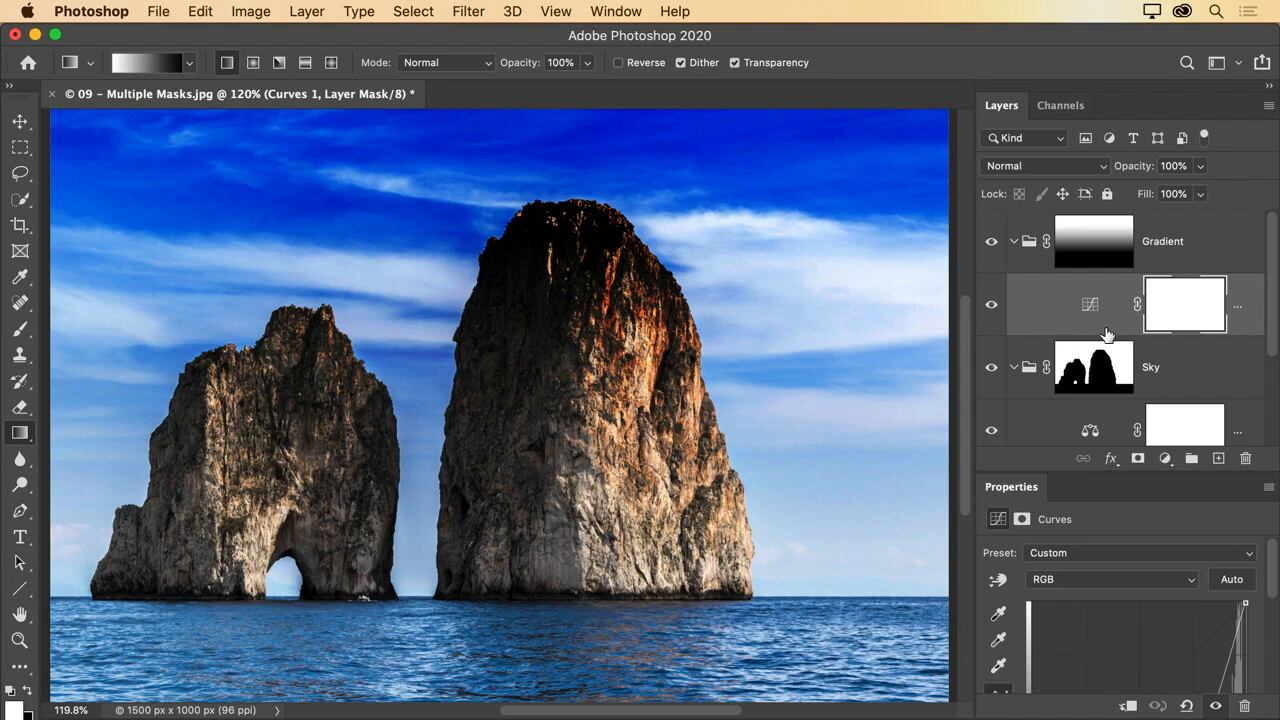
Move the Curves adjustment back into the Sky group, above the Color Balance adjustment.
{"action": "scroll", "coordinate": [1090, 330], "scroll_direction": "down", "scroll_amount": 3}
{"action": "scroll", "coordinate": [1090, 334], "scroll_direction": "up", "scroll_amount": 1}
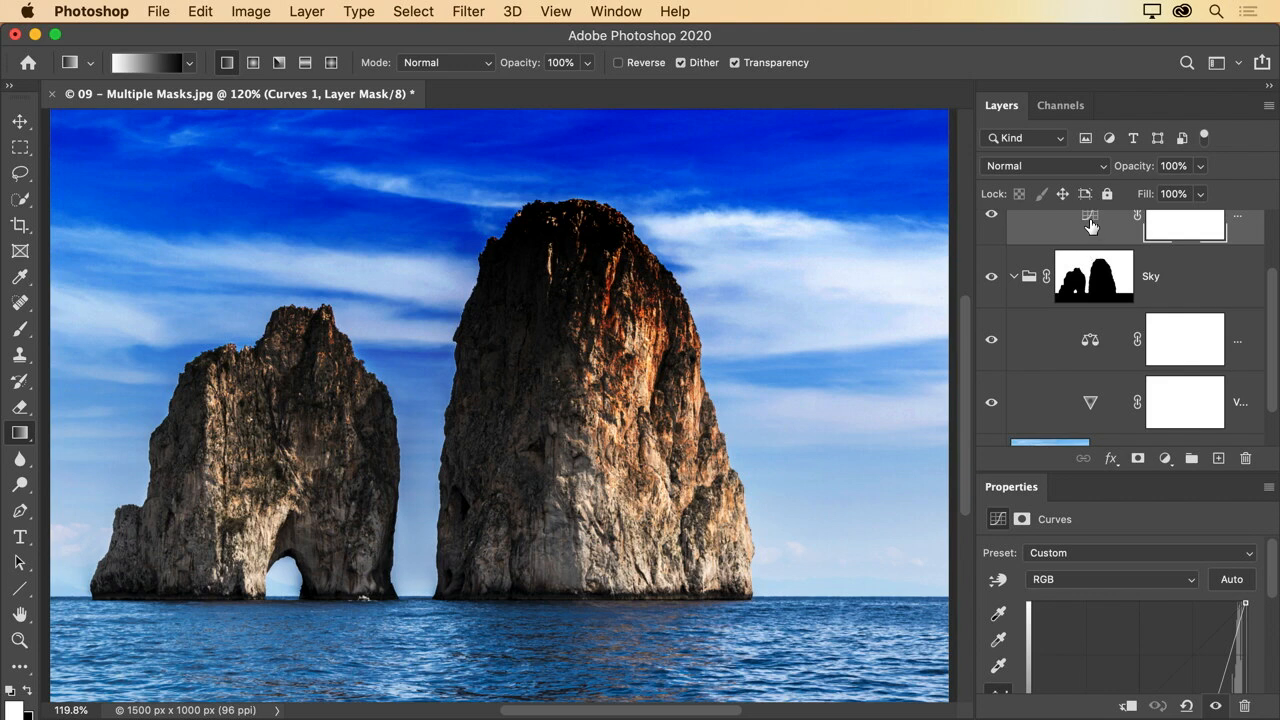
{"action": "left_click_drag", "start_coordinate": [1094, 220], "coordinate": [1098, 323]}
{"action": "scroll", "coordinate": [1098, 323], "scroll_direction": "up", "scroll_amount": 2}
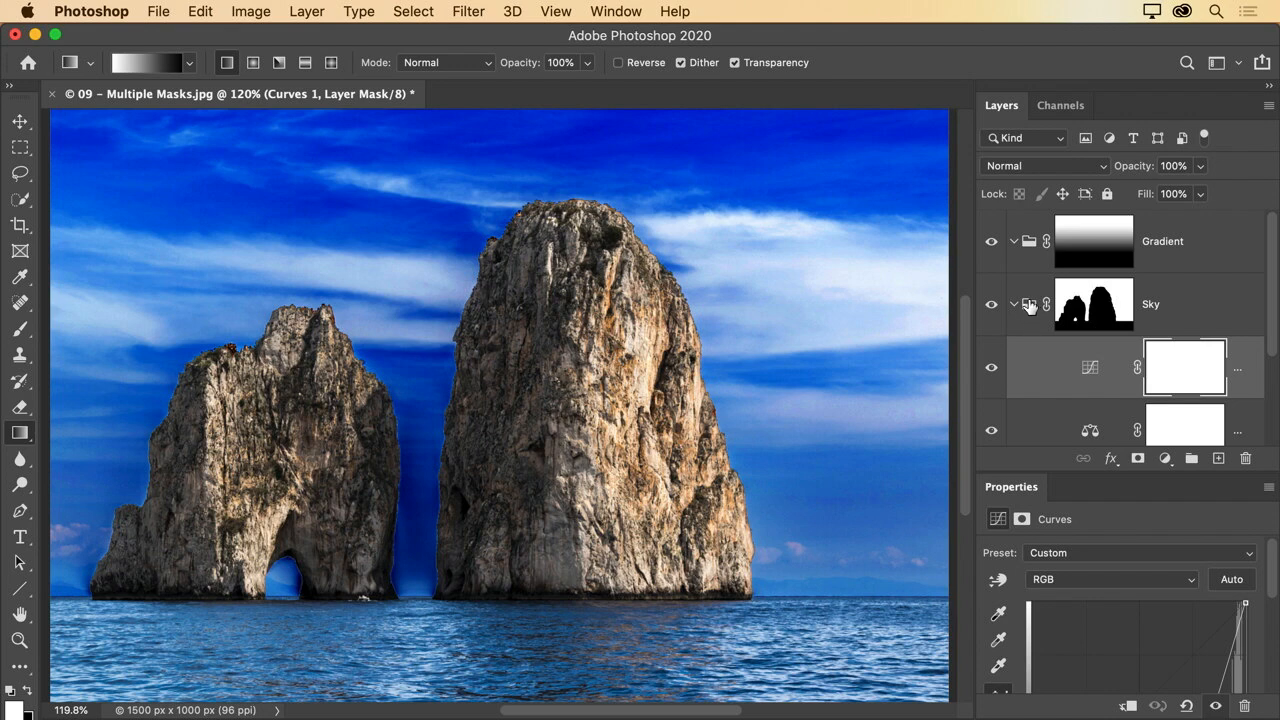
Nest the Sky group with its adjustments inside the Gradient group so both masks apply.
{"action": "left_click_drag", "start_coordinate": [1029, 307], "coordinate": [1033, 250]}
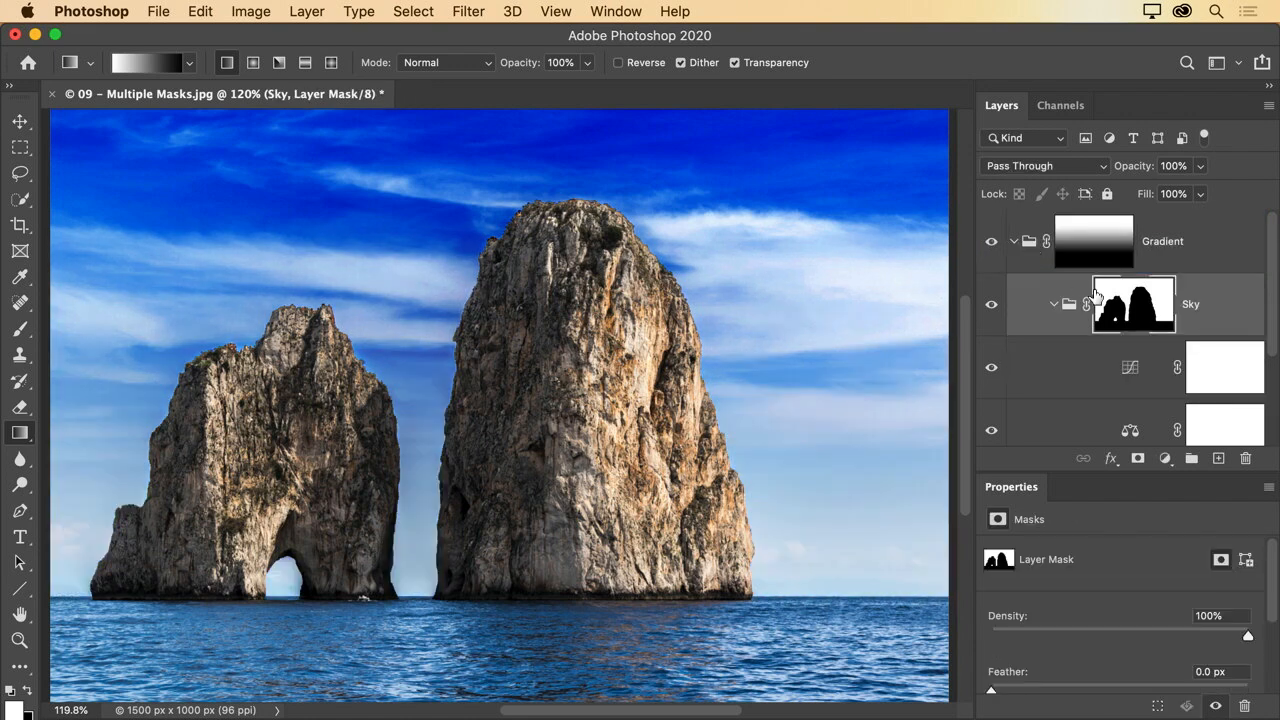
{"action": "scroll", "coordinate": [1145, 380], "scroll_direction": "down", "scroll_amount": 3}
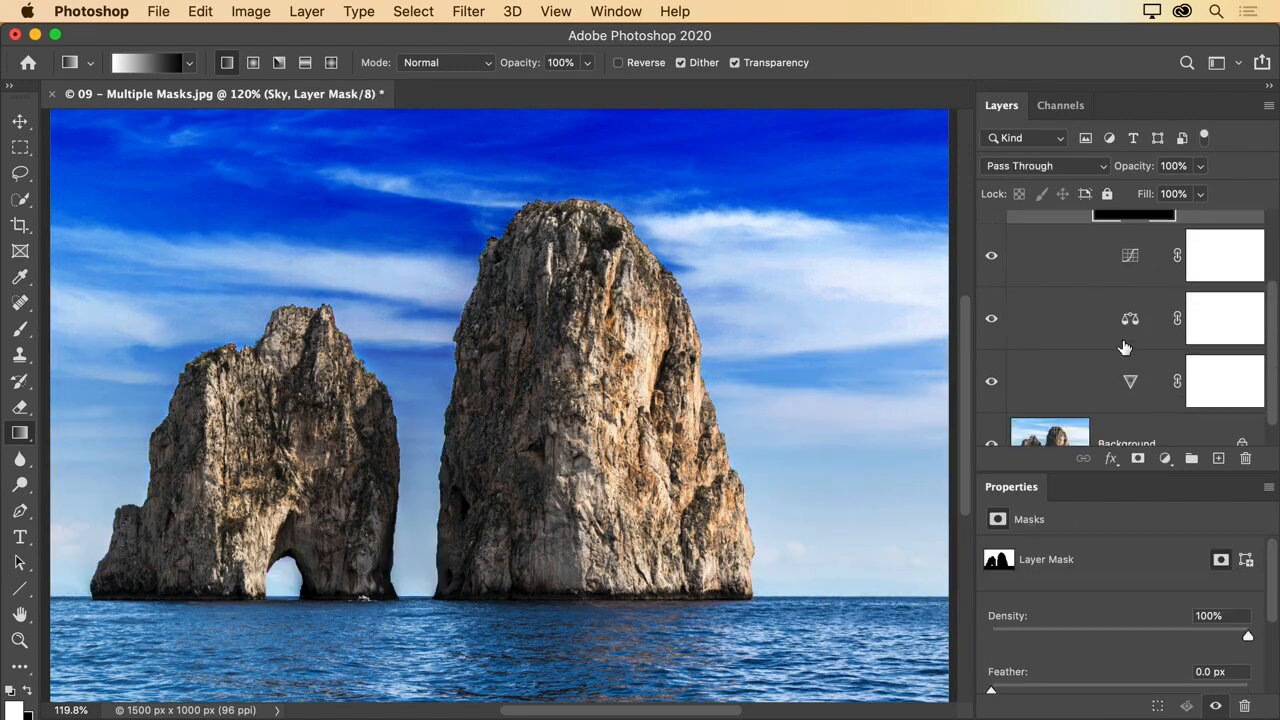
{"action": "scroll", "coordinate": [1126, 348], "scroll_direction": "up", "scroll_amount": 2}
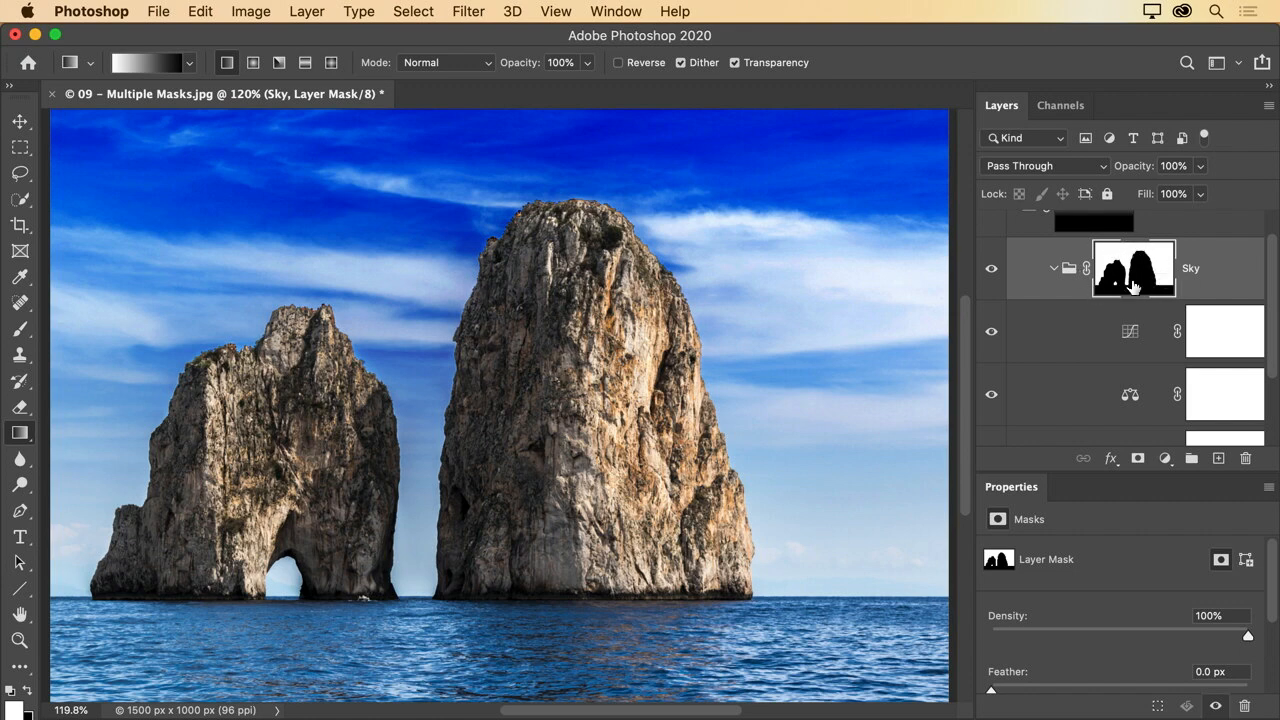
{"action": "scroll", "coordinate": [1122, 282], "scroll_direction": "up", "scroll_amount": 1}
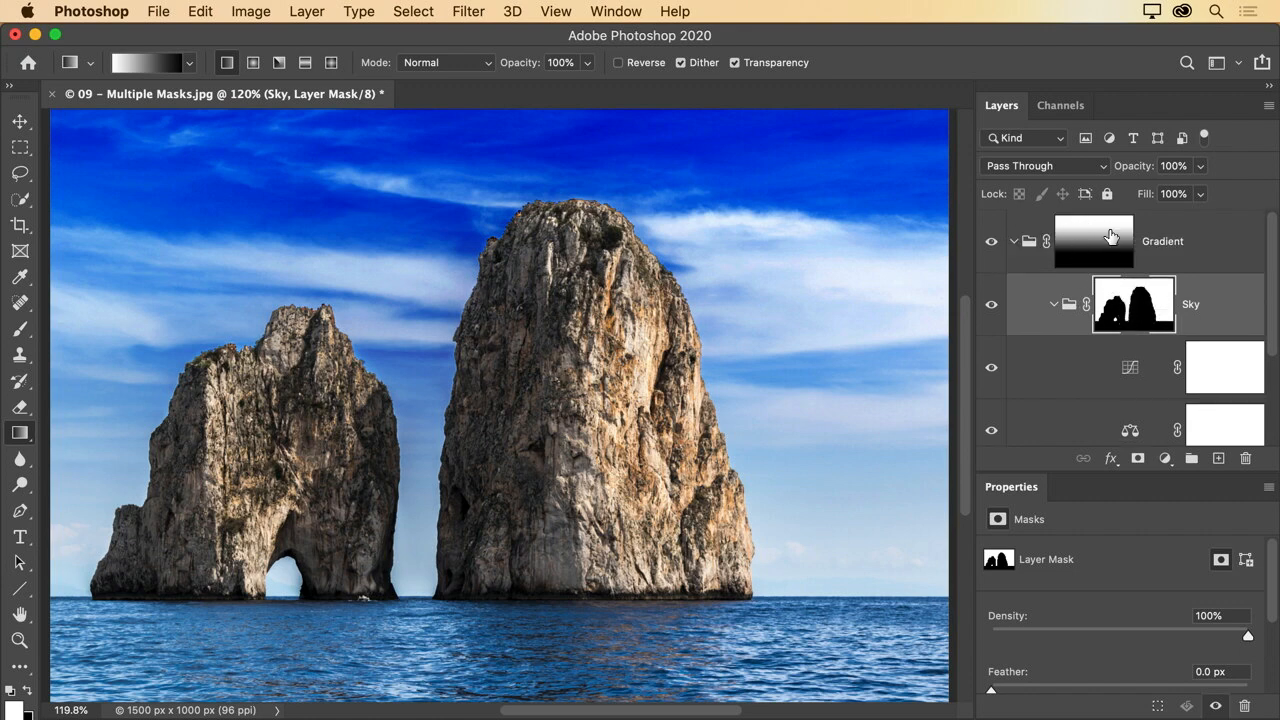
Reopen the Curves adjustment in the Sky group, enlarge its settings area, and raise the curve point slightly to soften the sky darkening.
{"action": "left_click", "coordinate": [1128, 377]}
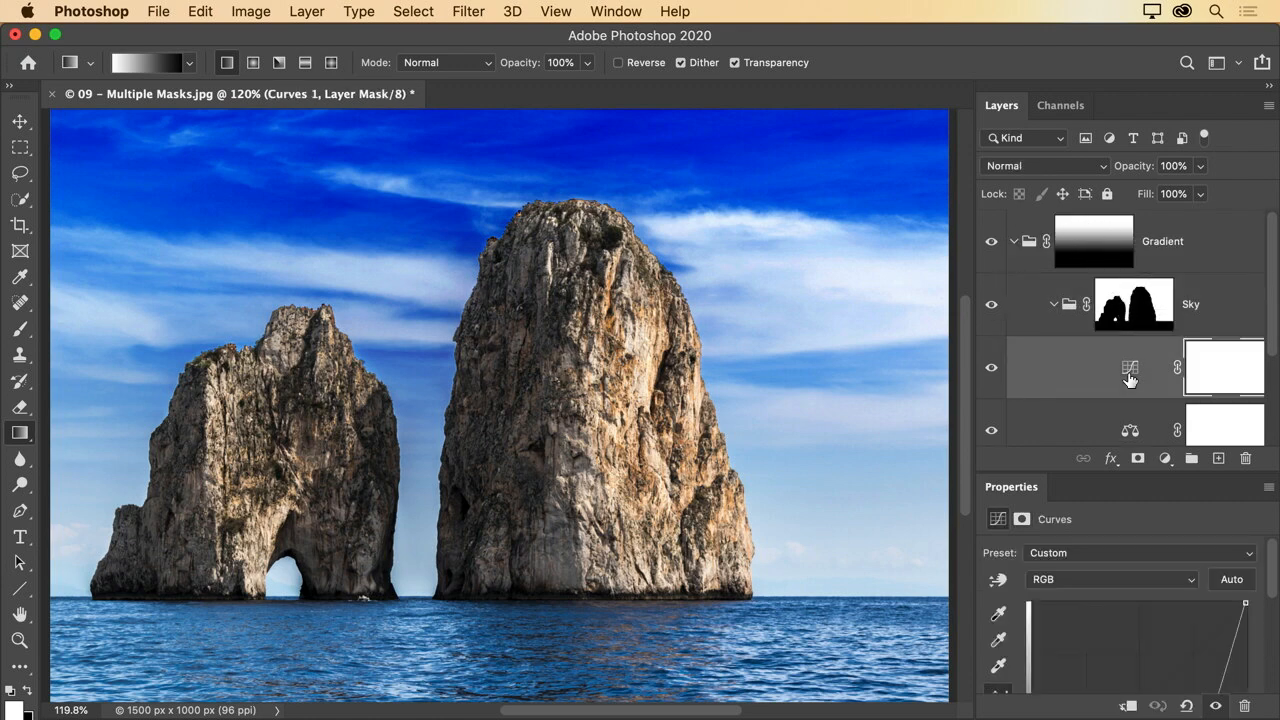
{"action": "left_click_drag", "start_coordinate": [1063, 472], "coordinate": [1057, 246]}
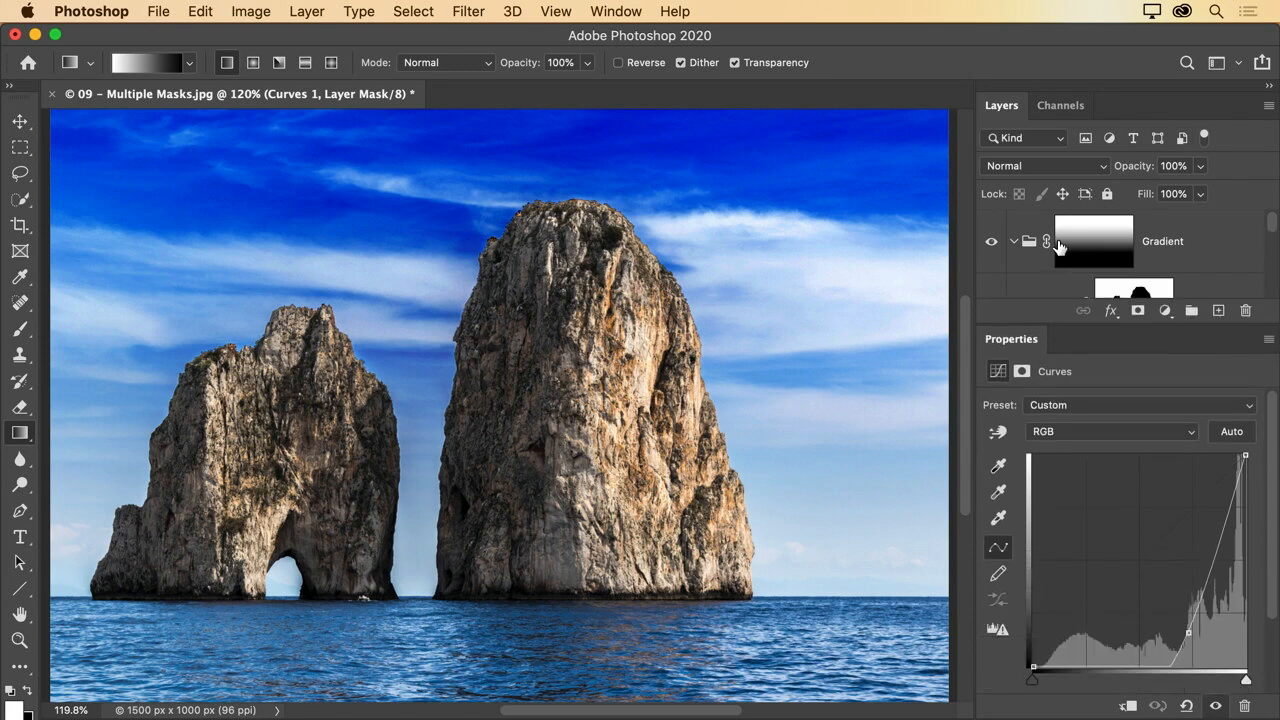
{"action": "left_click_drag", "start_coordinate": [1114, 585], "coordinate": [1192, 601]}
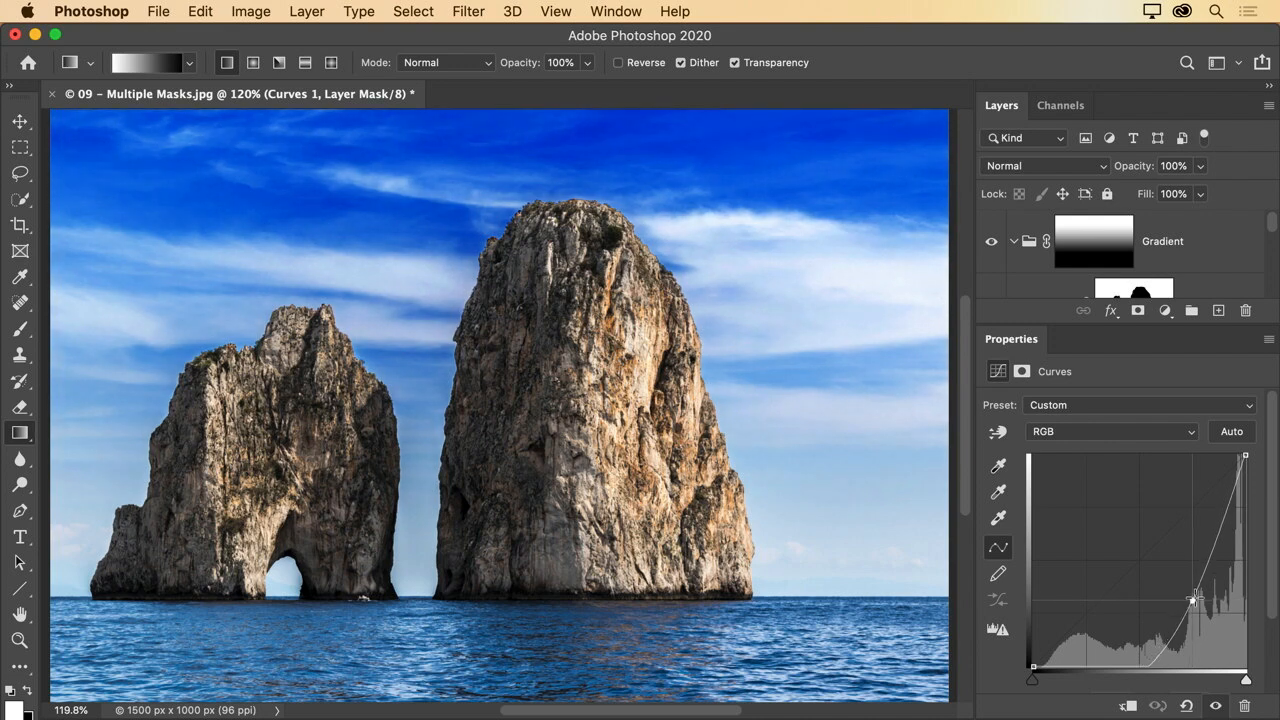
Redraw the Gradient group's mask, trying horizontal gradients and finishing with a vertical white-to-black one from the tall rock's top to its middle.
{"action": "left_click", "coordinate": [1091, 259]}
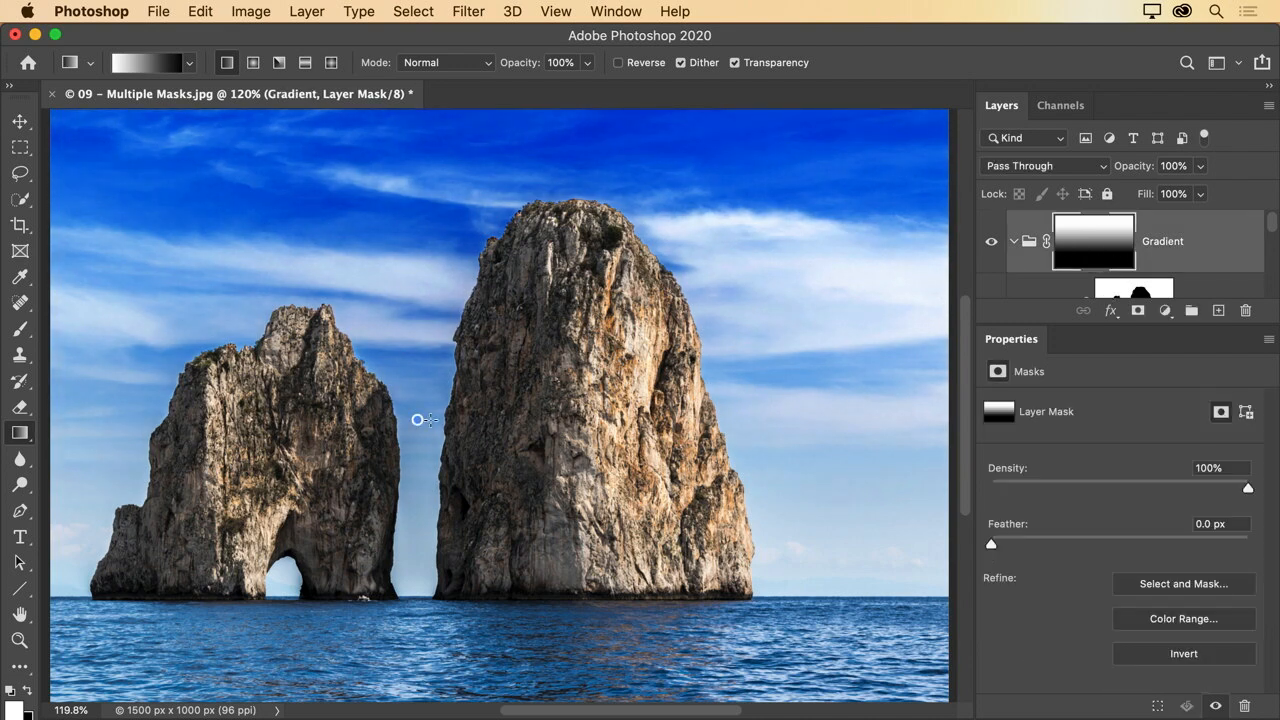
{"action": "left_click_drag", "start_coordinate": [418, 419], "coordinate": [564, 425]}
{"action": "left_click_drag", "start_coordinate": [763, 376], "coordinate": [675, 372]}
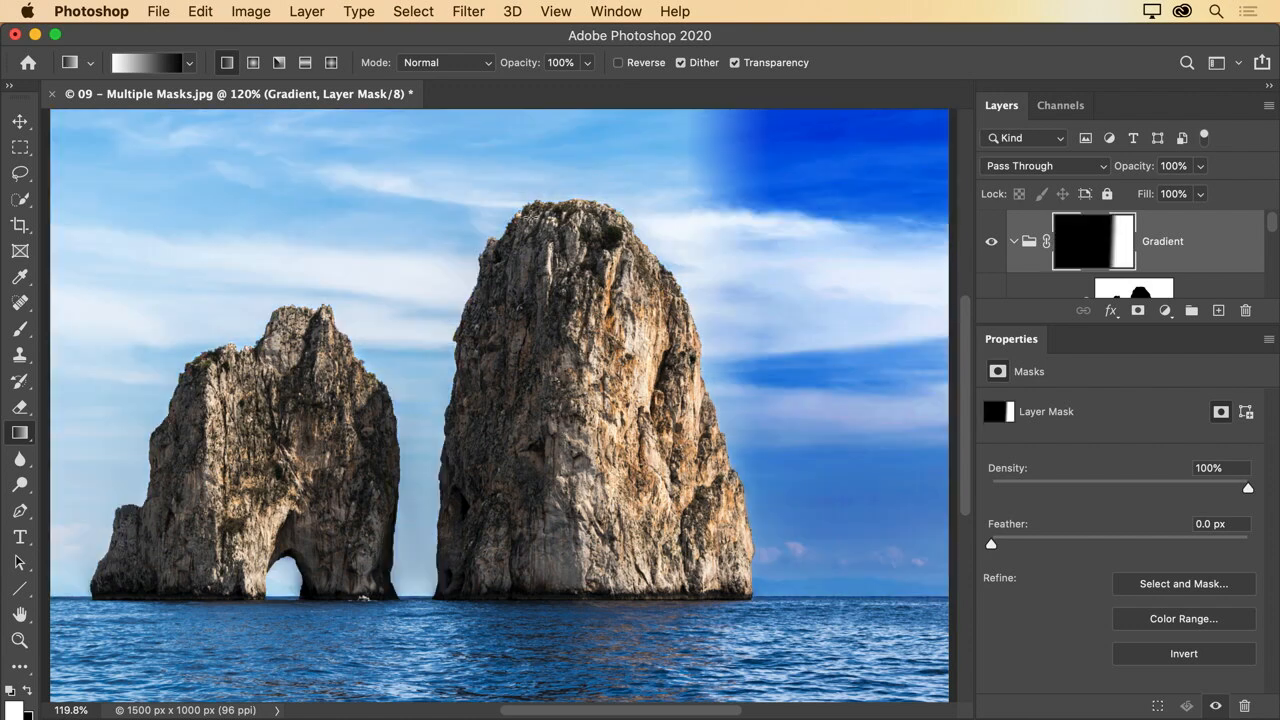
{"action": "left_click_drag", "start_coordinate": [531, 216], "coordinate": [531, 433]}
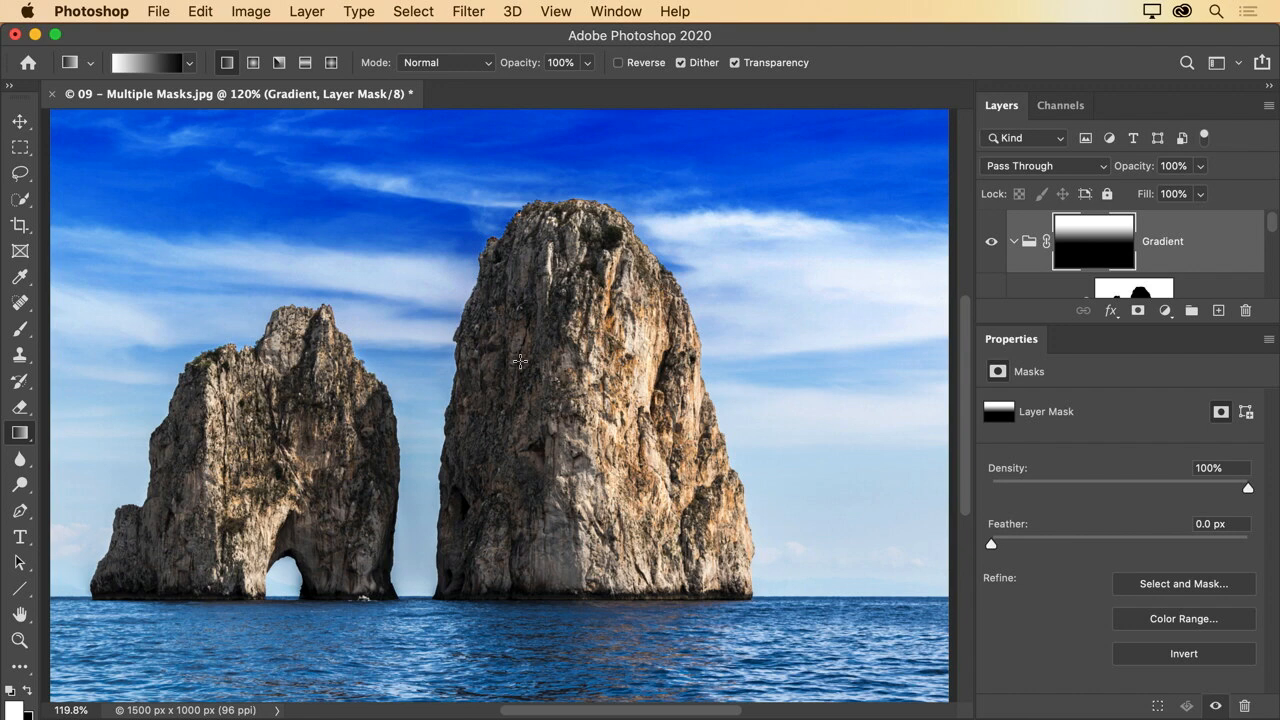
Close the Multiple Masks image without saving and open the document containing the masked Hue/Saturation adjustment.
{"action": "left_click", "coordinate": [51, 95]}
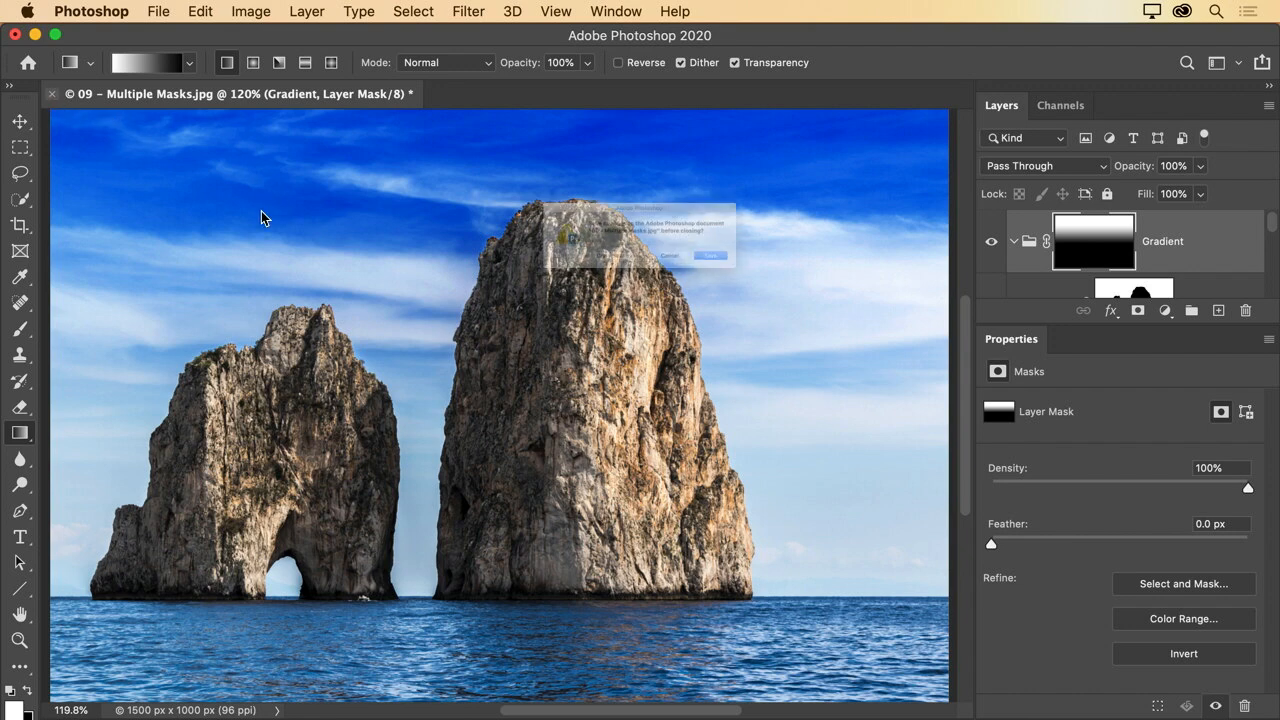
{"action": "left_click", "coordinate": [586, 287]}
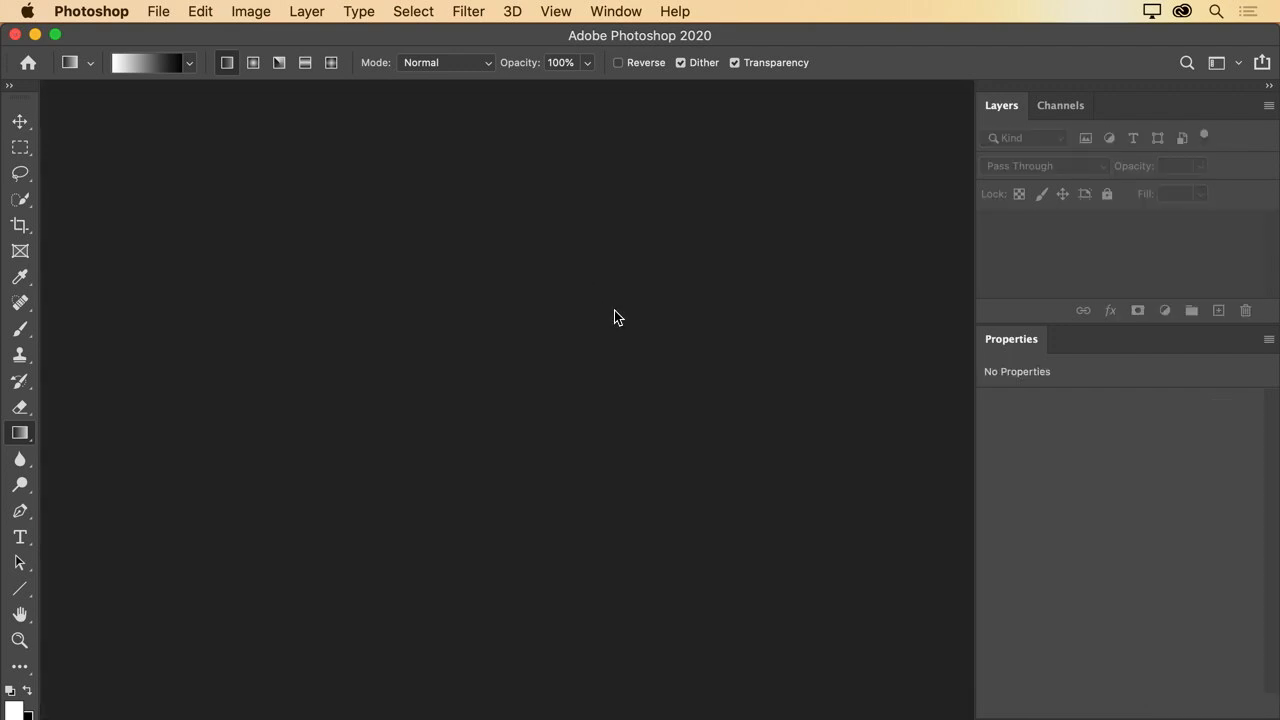
{"action": "key", "text": "super+o"}
{"action": "double_click", "coordinate": [516, 336]}
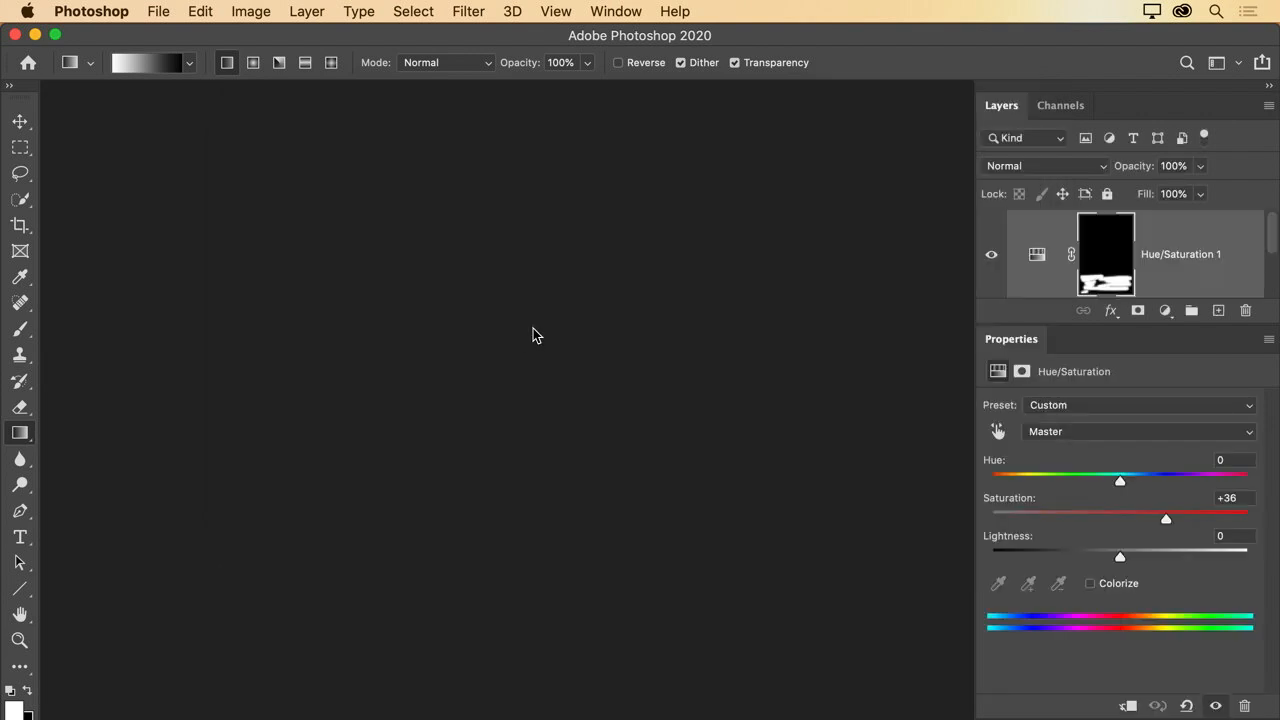
Switch to the Move tool, close the Hue/Saturation document, and open it again.
{"action": "left_click", "coordinate": [20, 121]}
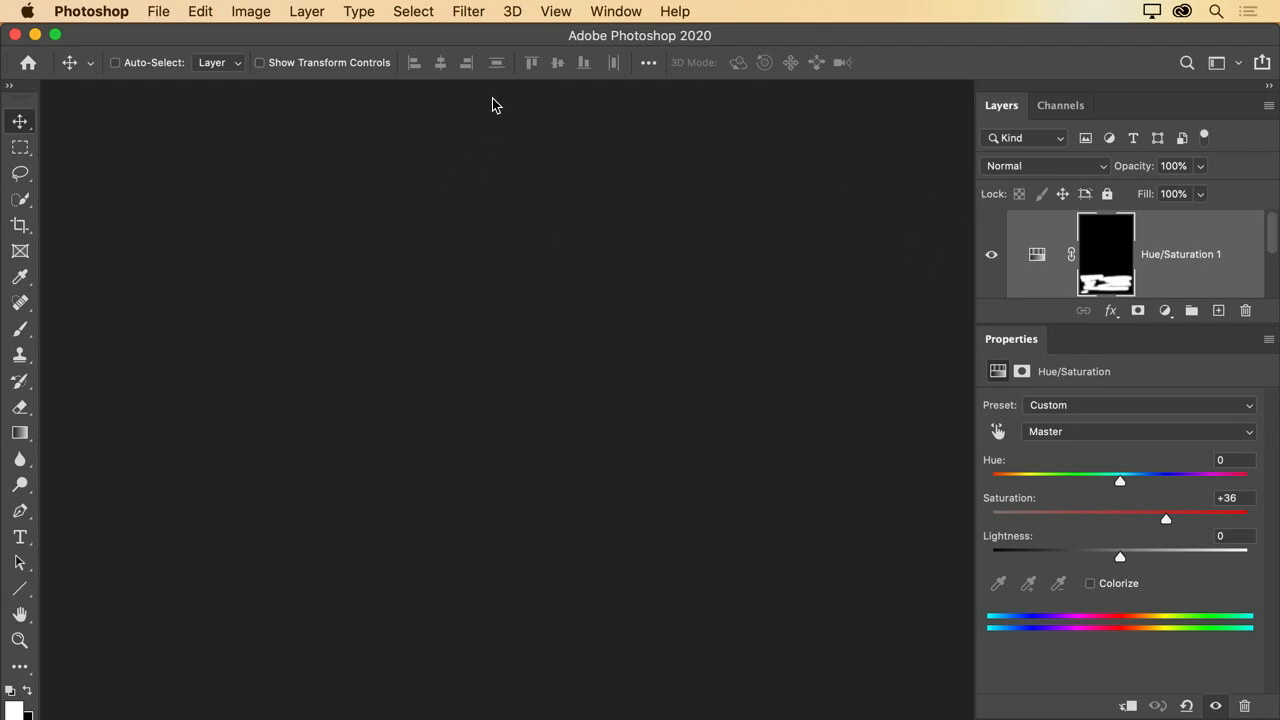
{"action": "key", "text": "super+w"}
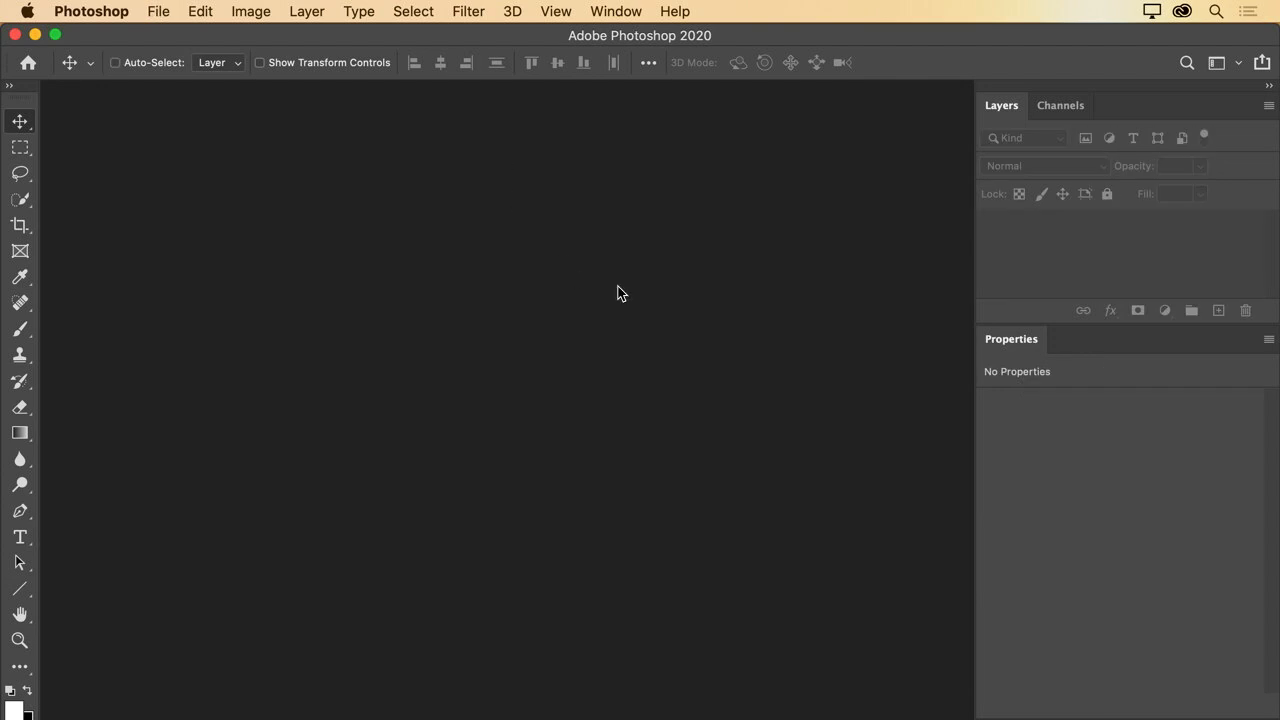
{"action": "key", "text": "super+o"}
{"action": "double_click", "coordinate": [500, 331]}
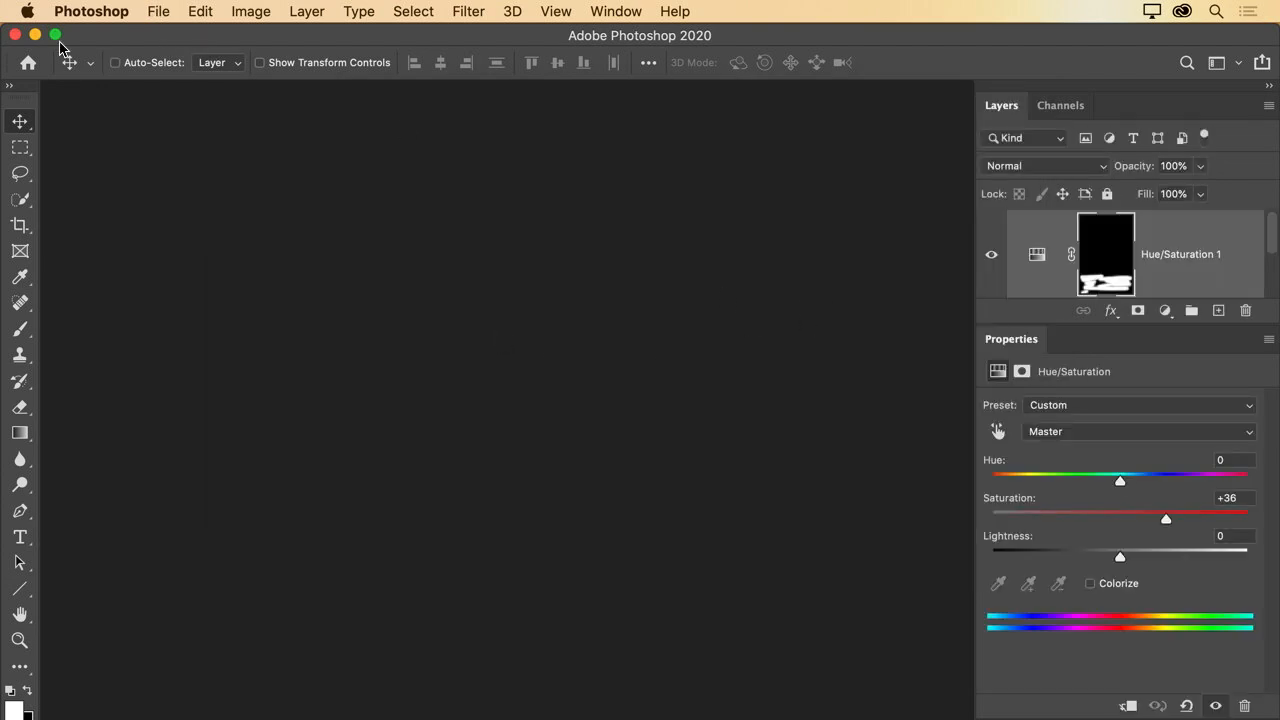
Try shifting the water's color in the Hue/Saturation adjustment, finishing with Hue at 0 and Saturation at +16.
{"action": "mouse_move", "coordinate": [97, 42]}
{"action": "left_mouse_down"}
{"action": "mouse_move", "coordinate": [165, 134]}
{"action": "mouse_move", "coordinate": [96, 40]}
{"action": "left_mouse_up"}
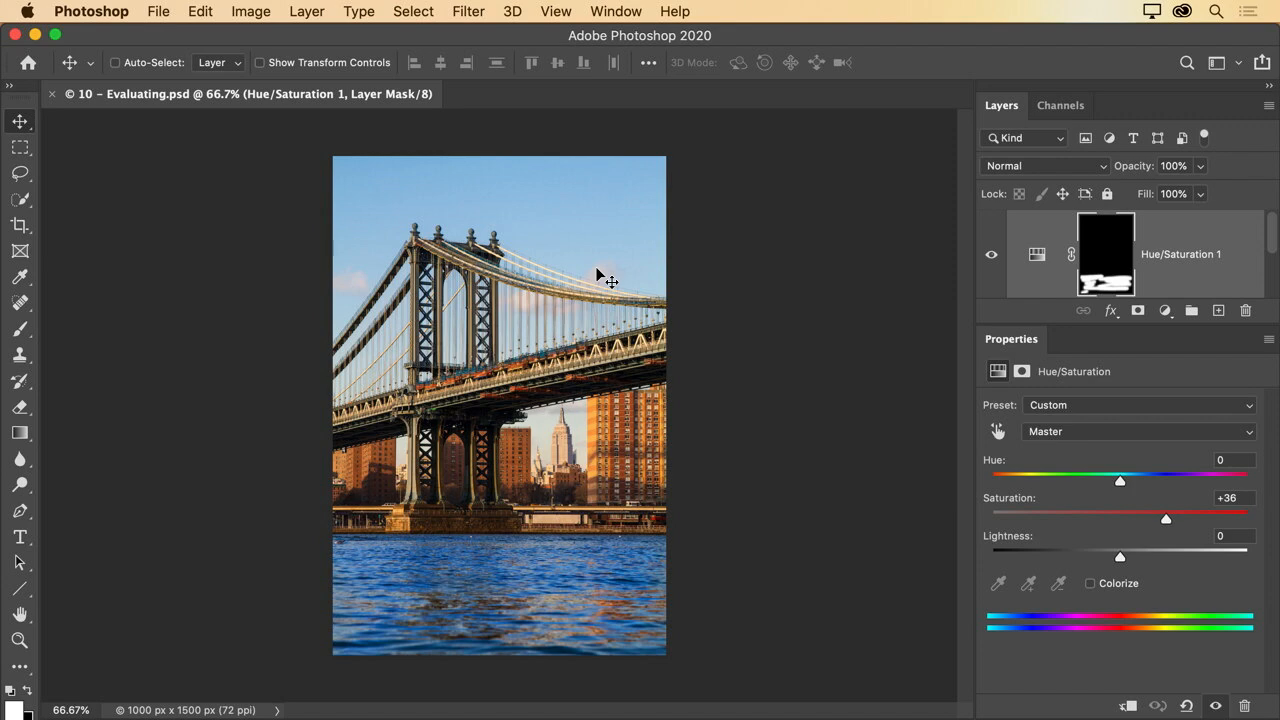
{"action": "scroll", "coordinate": [596, 272], "scroll_direction": "up", "scroll_amount": 2}
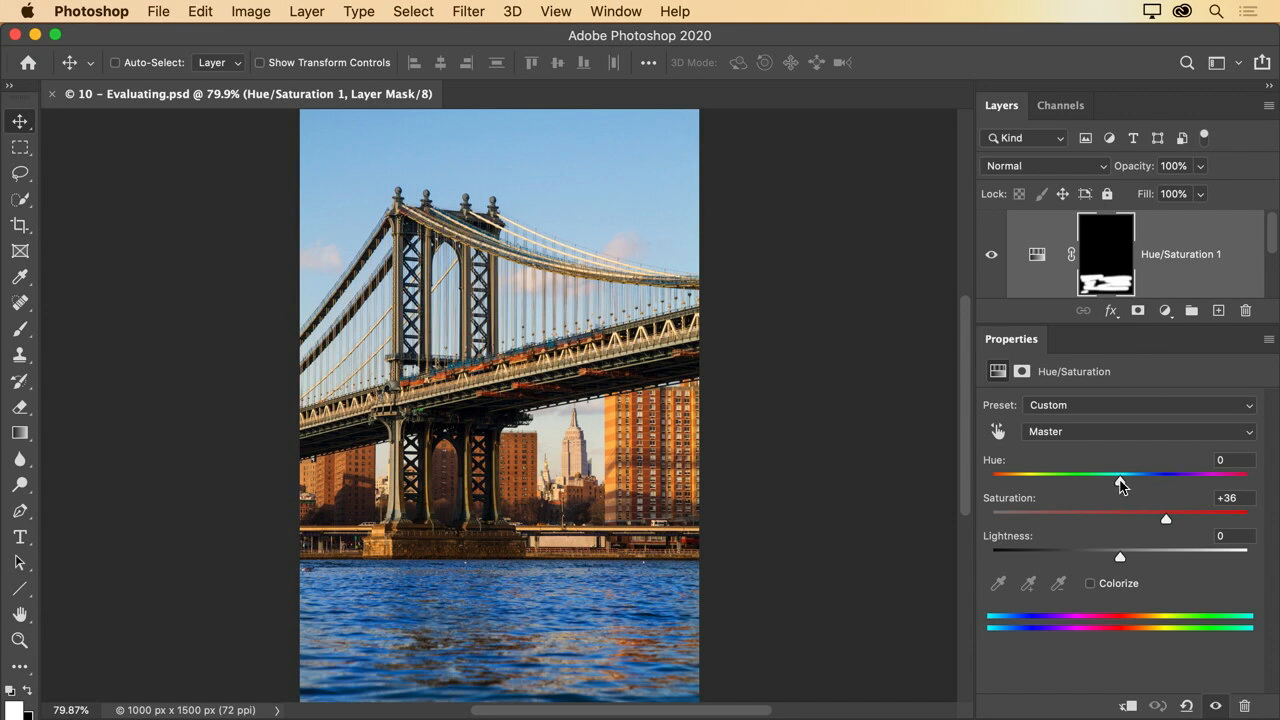
{"action": "mouse_move", "coordinate": [1121, 485]}
{"action": "left_mouse_down"}
{"action": "mouse_move", "coordinate": [1220, 483]}
{"action": "mouse_move", "coordinate": [1020, 483]}
{"action": "mouse_move", "coordinate": [1191, 483]}
{"action": "mouse_move", "coordinate": [1140, 484]}
{"action": "left_mouse_up"}
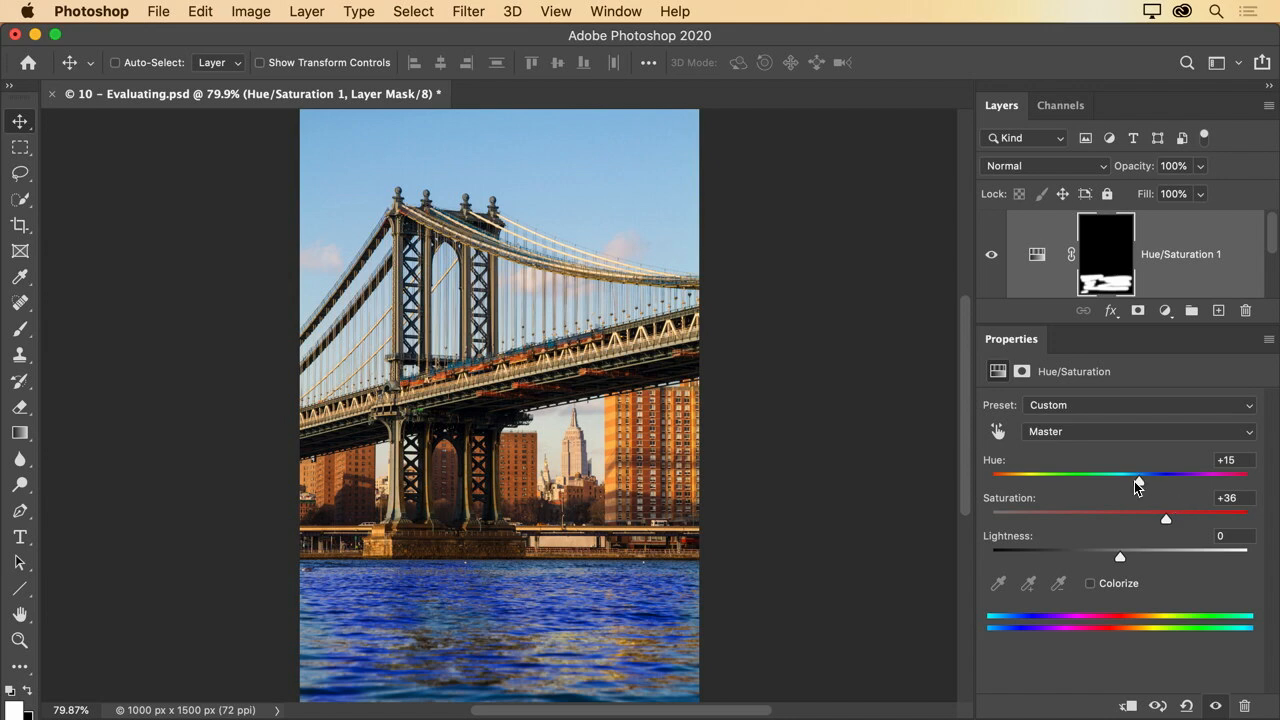
{"action": "mouse_move", "coordinate": [1134, 481]}
{"action": "left_mouse_down"}
{"action": "mouse_move", "coordinate": [1189, 483]}
{"action": "mouse_move", "coordinate": [1043, 481]}
{"action": "mouse_move", "coordinate": [1147, 481]}
{"action": "left_mouse_up"}
{"action": "left_click_drag", "start_coordinate": [1161, 522], "coordinate": [1131, 481]}
{"action": "left_click", "coordinate": [1245, 459]}
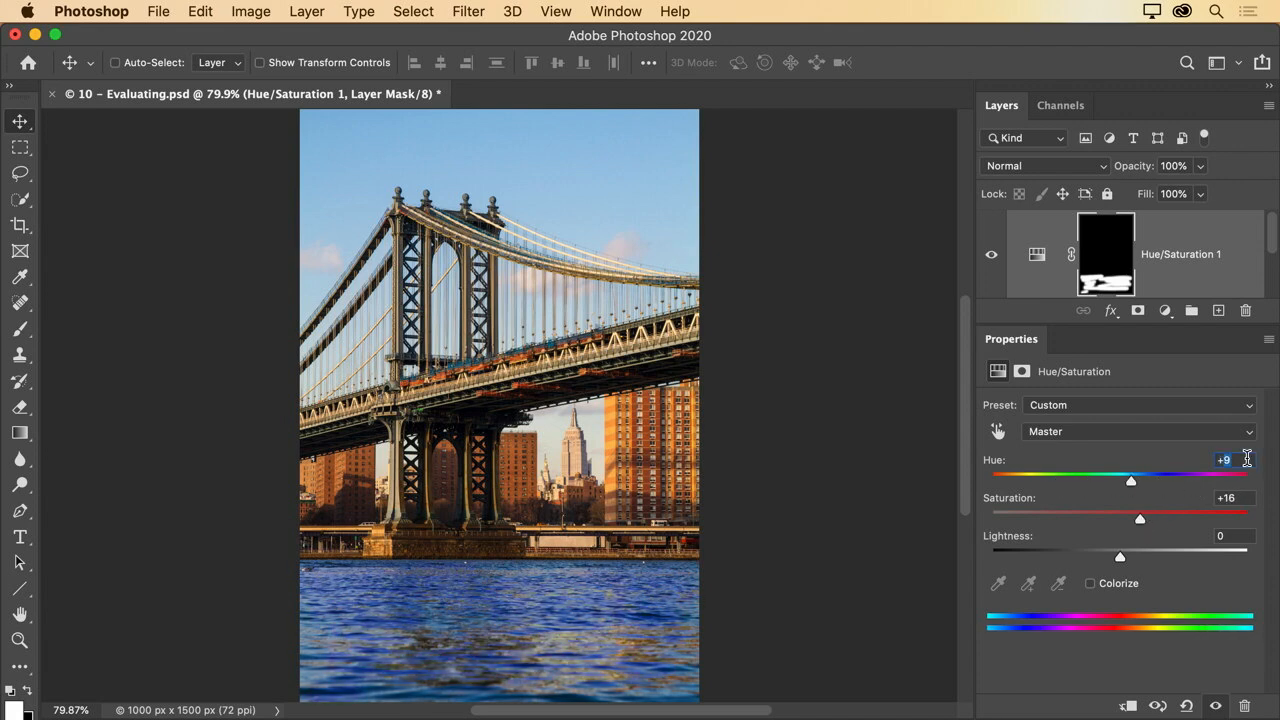
{"action": "type", "text": "0"}
{"action": "key", "text": "Tab"}
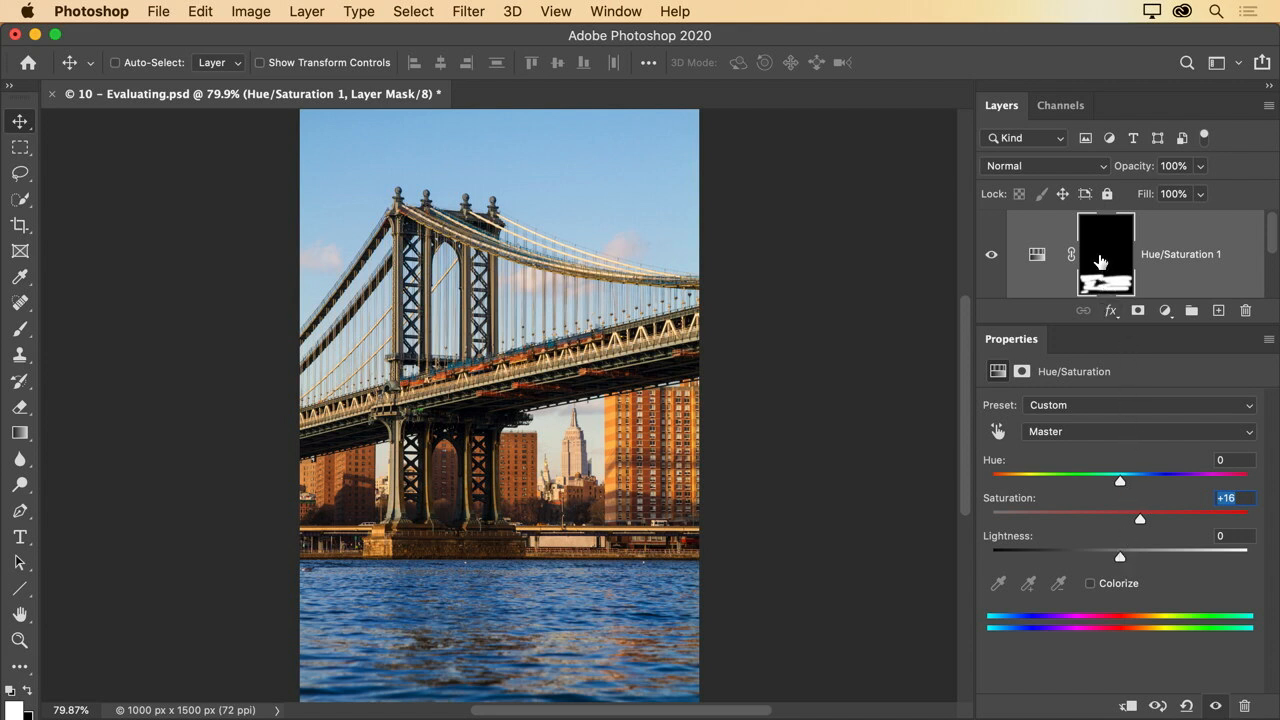
Compare the image with the Hue/Saturation layer hidden and shown, and with its mask disabled and enabled.
{"action": "left_click", "coordinate": [990, 258]}
{"action": "left_click", "coordinate": [990, 258]}
{"action": "left_click", "coordinate": [990, 258]}
{"action": "left_click", "coordinate": [990, 258]}
{"action": "left_click", "coordinate": [1112, 259], "text": "shift"}
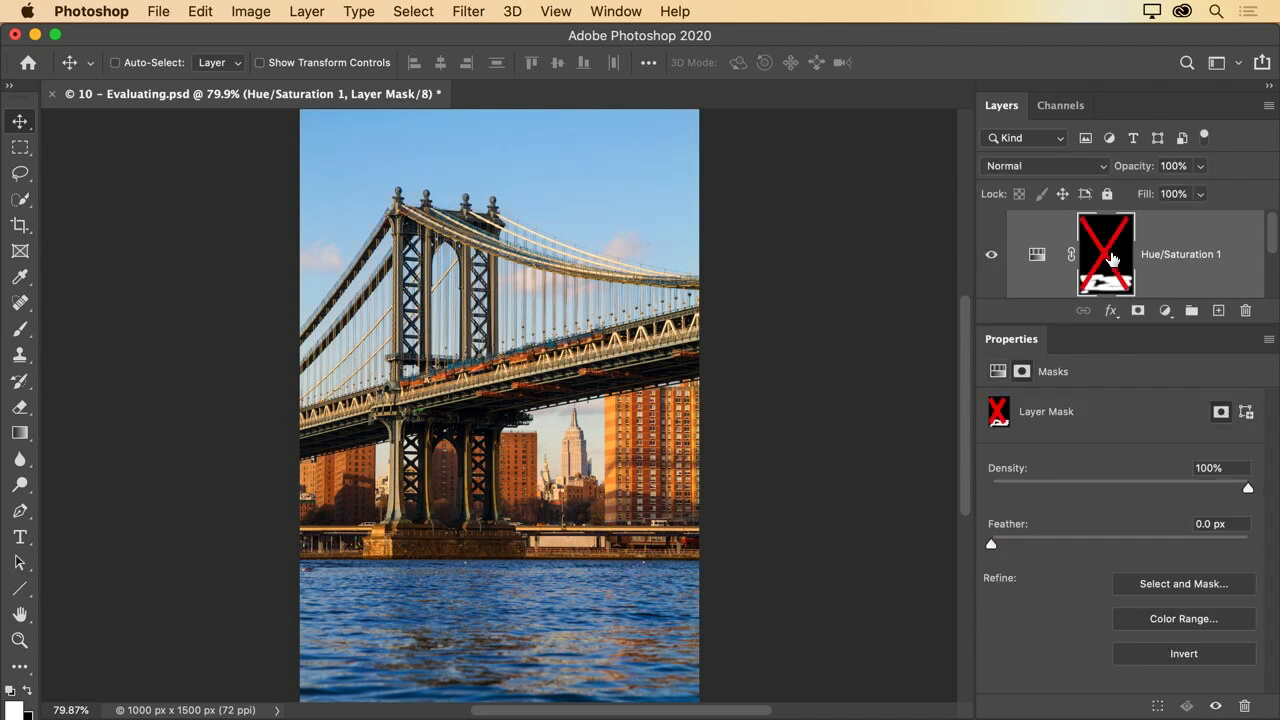
{"action": "left_click", "coordinate": [1112, 259], "text": "shift"}
Exaggerate the Hue/Saturation adjustment by setting Saturation to +100 and Hue to +104 to expose gaps in the mask.
{"action": "left_click", "coordinate": [1037, 255]}
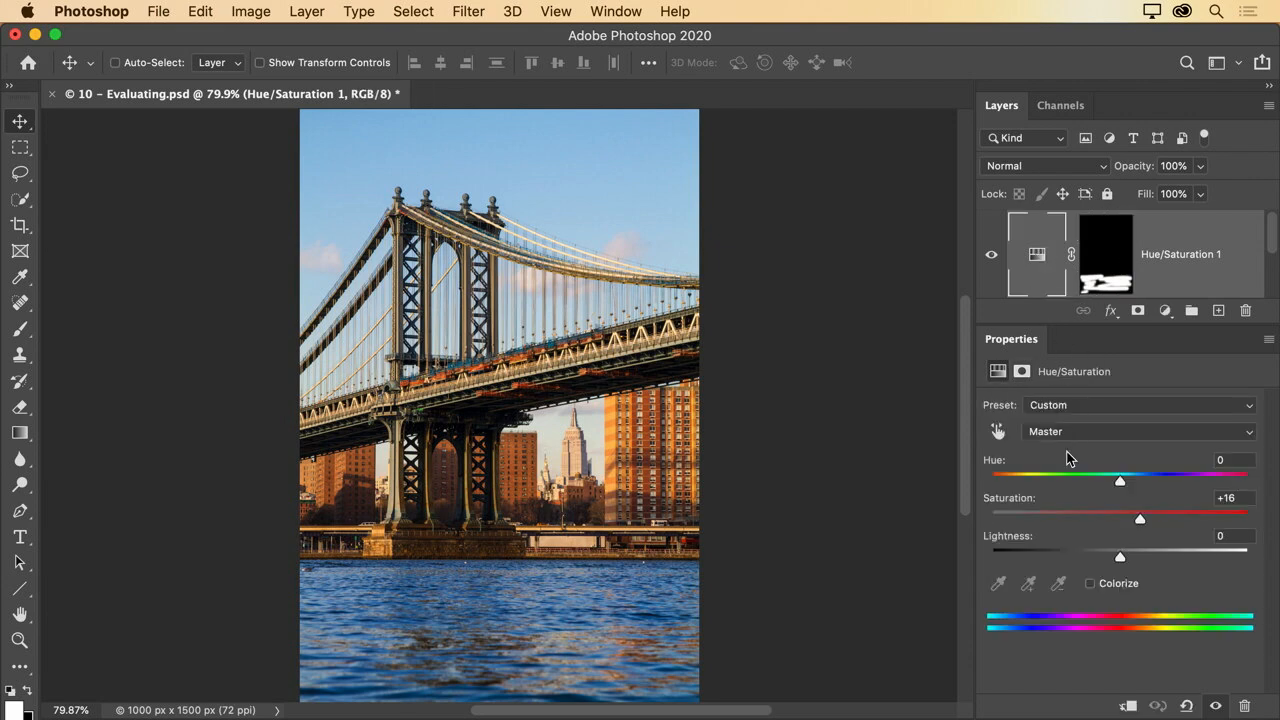
{"action": "left_click_drag", "start_coordinate": [1142, 522], "coordinate": [1249, 521]}
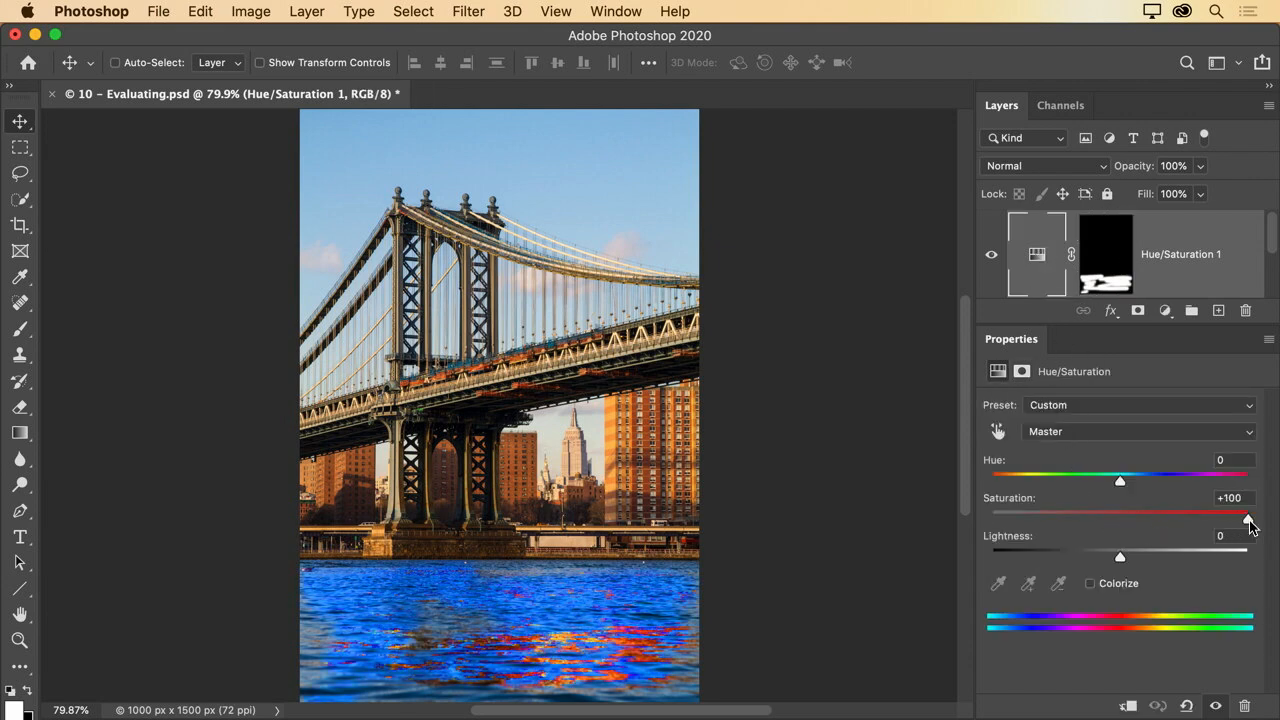
{"action": "left_click_drag", "start_coordinate": [1121, 482], "coordinate": [1209, 480]}
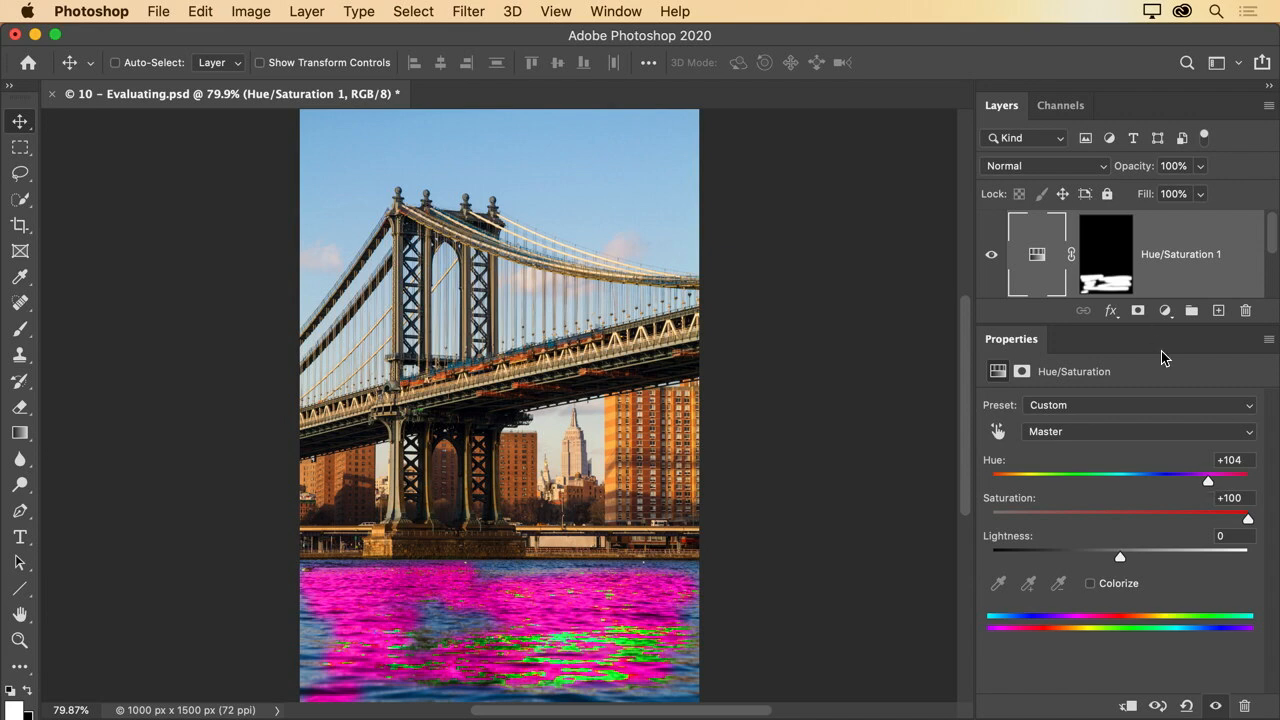
Repeatedly disable and enable the Hue/Saturation layer mask to evaluate which areas the exaggerated adjustment covers.
{"action": "left_click", "coordinate": [1112, 262], "text": "shift"}
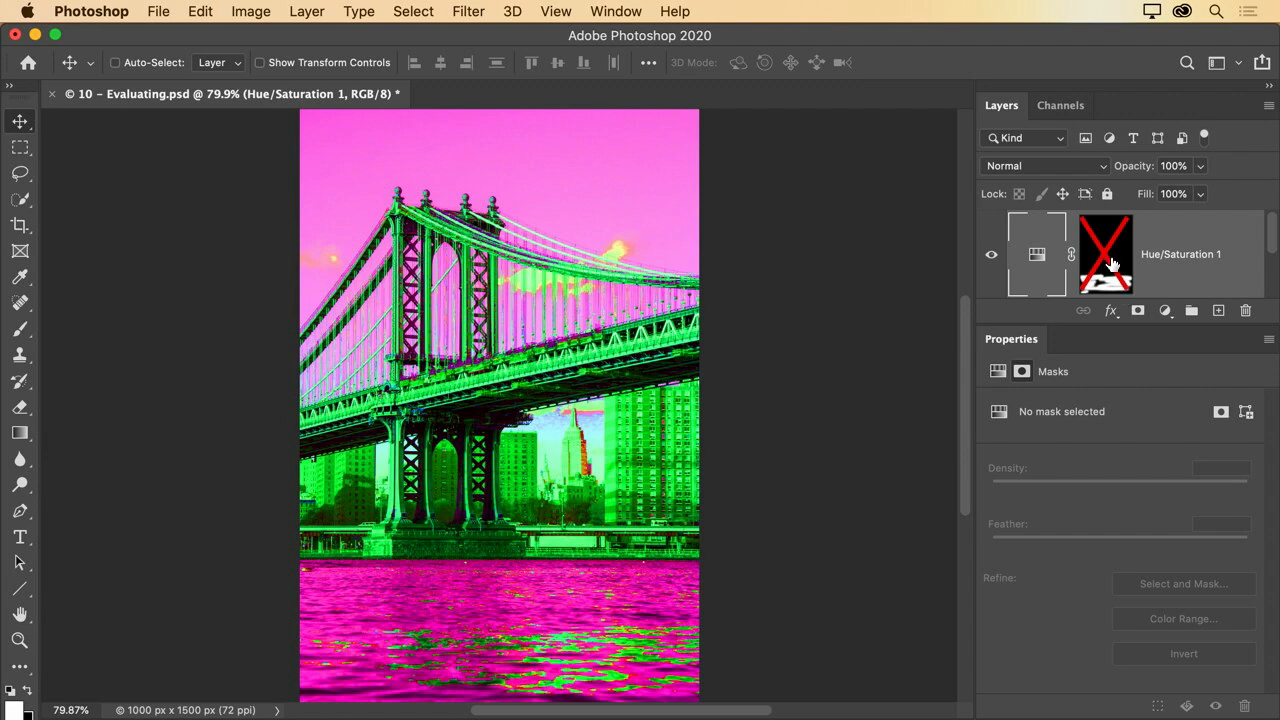
{"action": "left_click", "coordinate": [1108, 262], "text": "shift"}
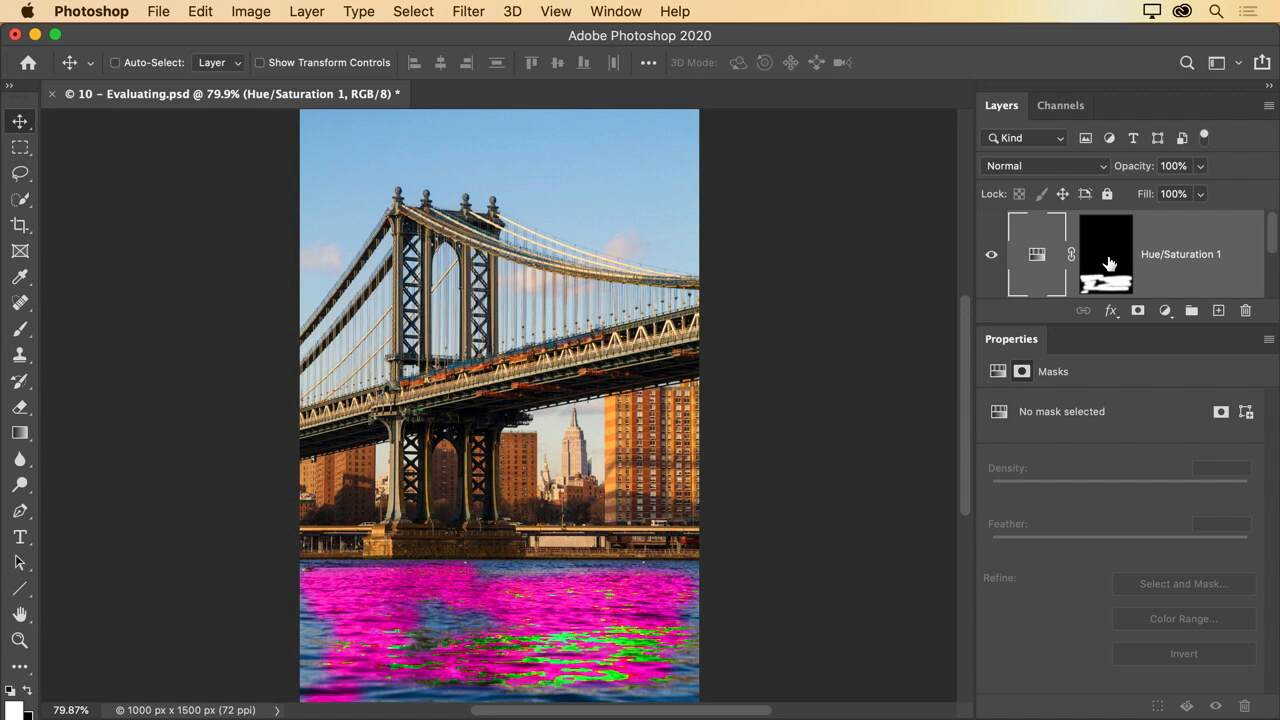
{"action": "left_click", "coordinate": [1108, 262], "text": "shift"}
{"action": "left_click", "coordinate": [1108, 262], "text": "shift"}
{"action": "left_click", "coordinate": [1108, 262], "text": "shift"}
{"action": "left_click", "coordinate": [1108, 262], "text": "shift"}
{"action": "left_click", "coordinate": [1110, 260], "text": "shift"}
{"action": "left_click", "coordinate": [1110, 260], "text": "shift"}
{"action": "left_click", "coordinate": [1110, 260], "text": "shift"}
{"action": "left_click", "coordinate": [1112, 261], "text": "shift"}
{"action": "left_click", "coordinate": [1112, 261], "text": "shift"}
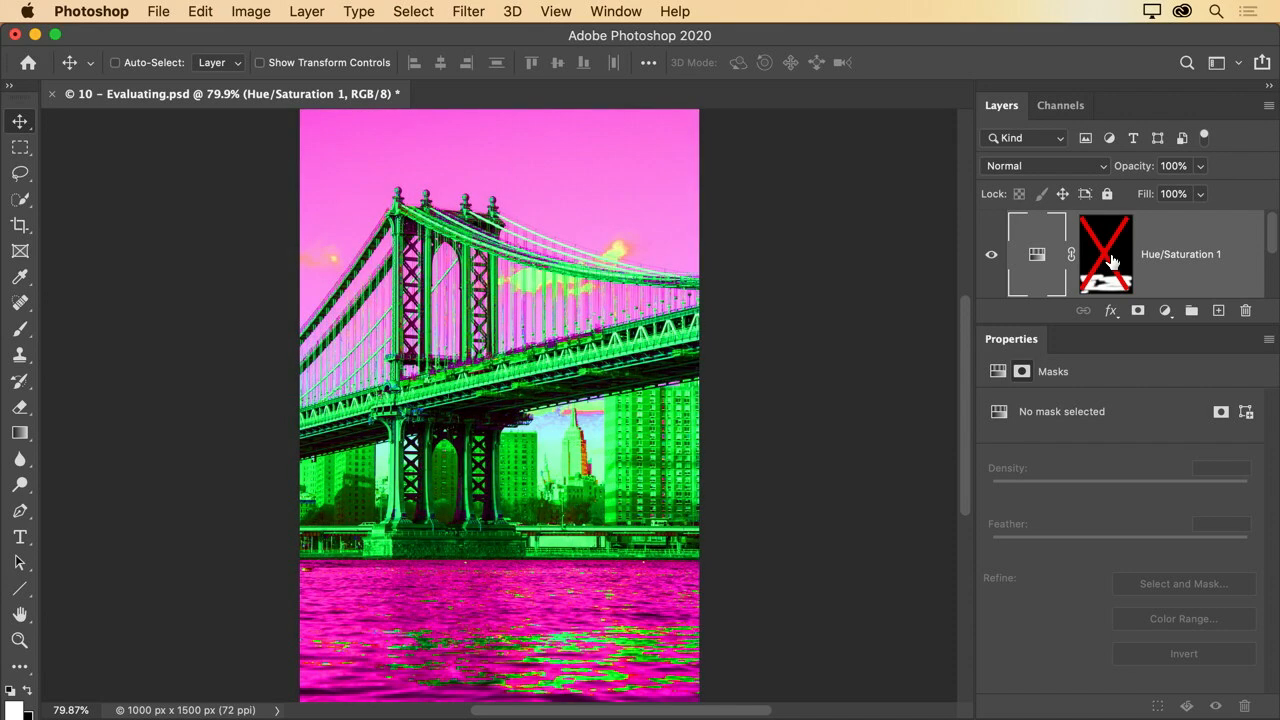
{"action": "left_click", "coordinate": [1112, 261], "text": "shift"}
{"action": "left_click", "coordinate": [1112, 261], "text": "shift"}
{"action": "left_click", "coordinate": [1112, 261], "text": "shift"}
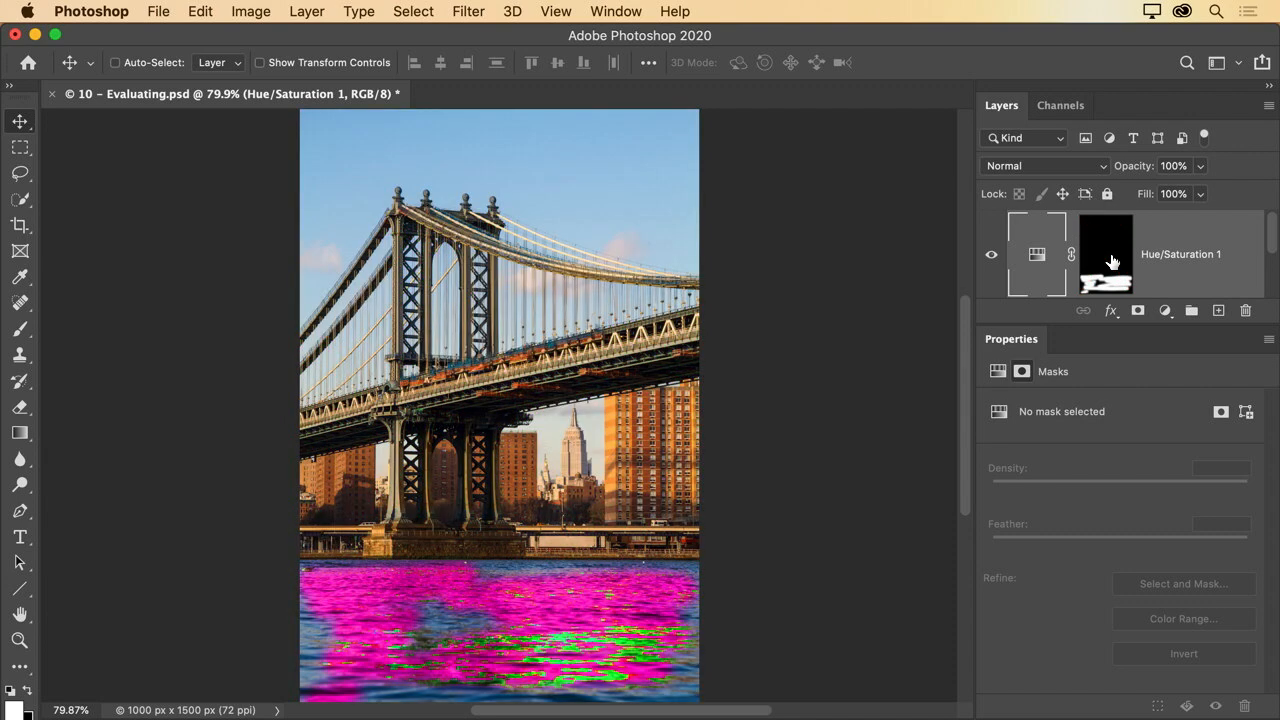
{"action": "left_click", "coordinate": [1112, 261], "text": "shift"}
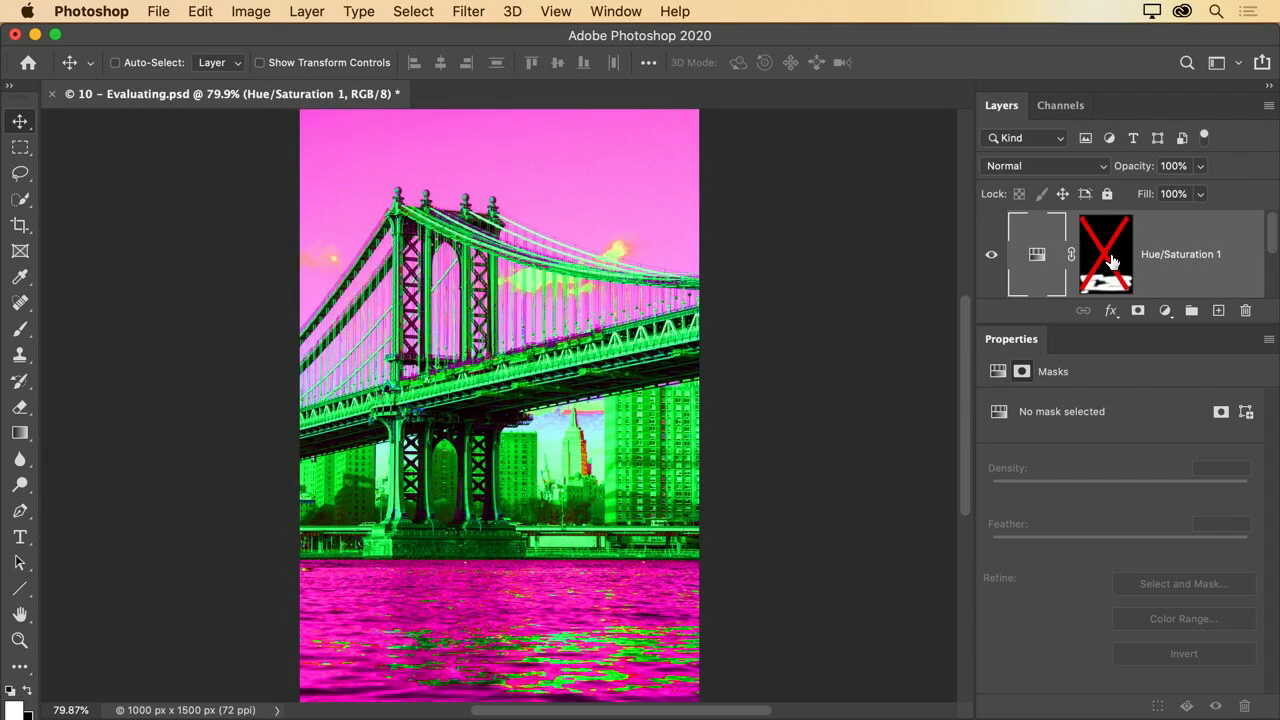
{"action": "left_click", "coordinate": [1112, 261], "text": "shift"}
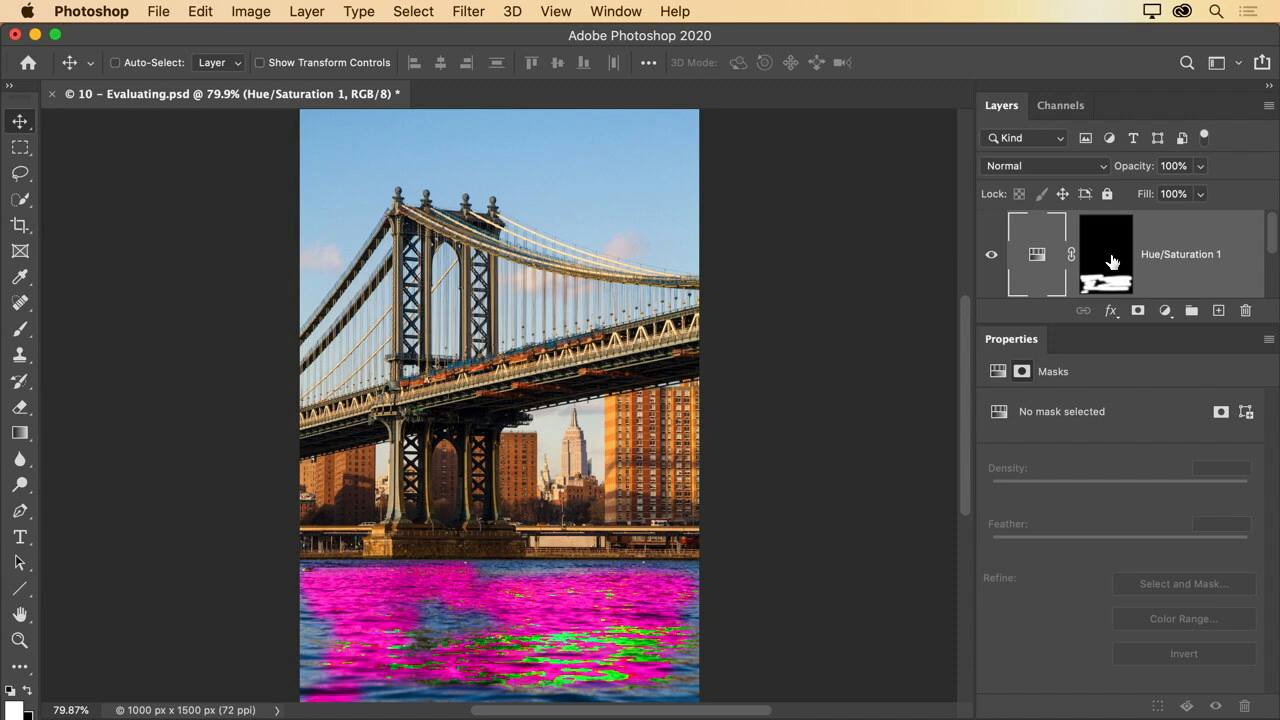
View the Hue/Saturation layer mask on its own and compare it with the normal image.
{"action": "left_click", "coordinate": [1112, 261], "text": "alt"}
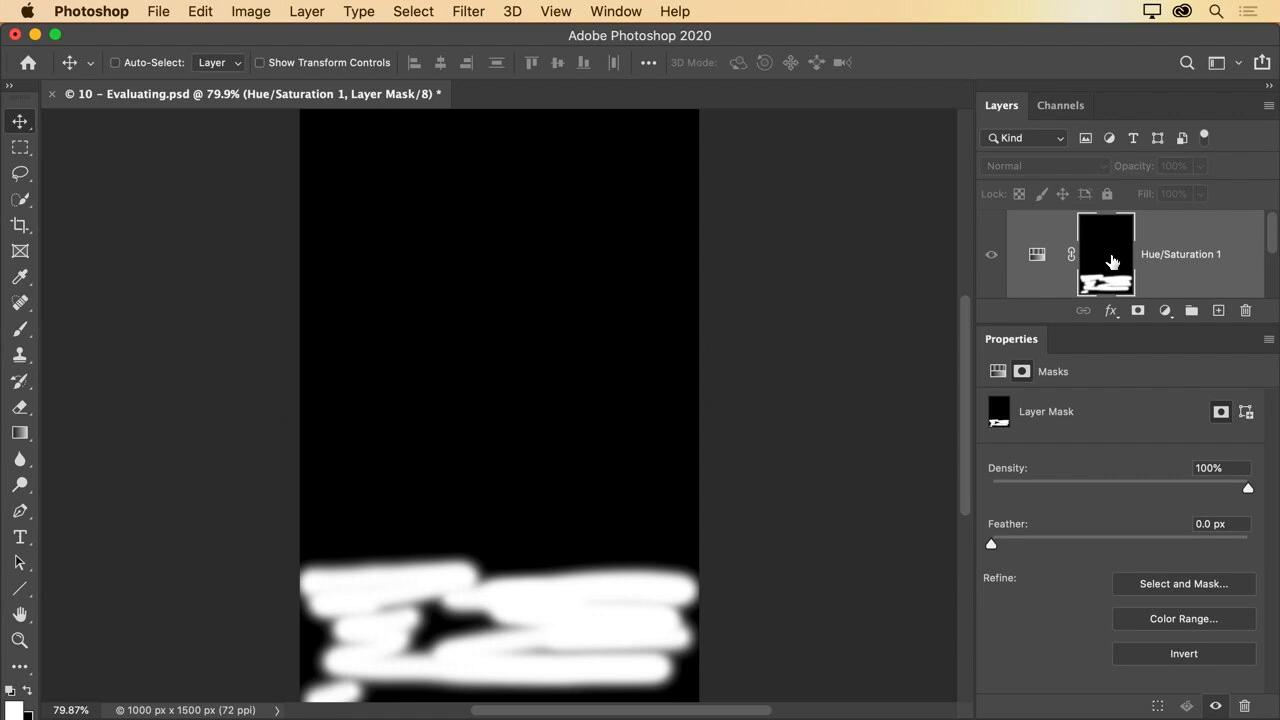
{"action": "left_click", "coordinate": [1112, 261], "text": "alt"}
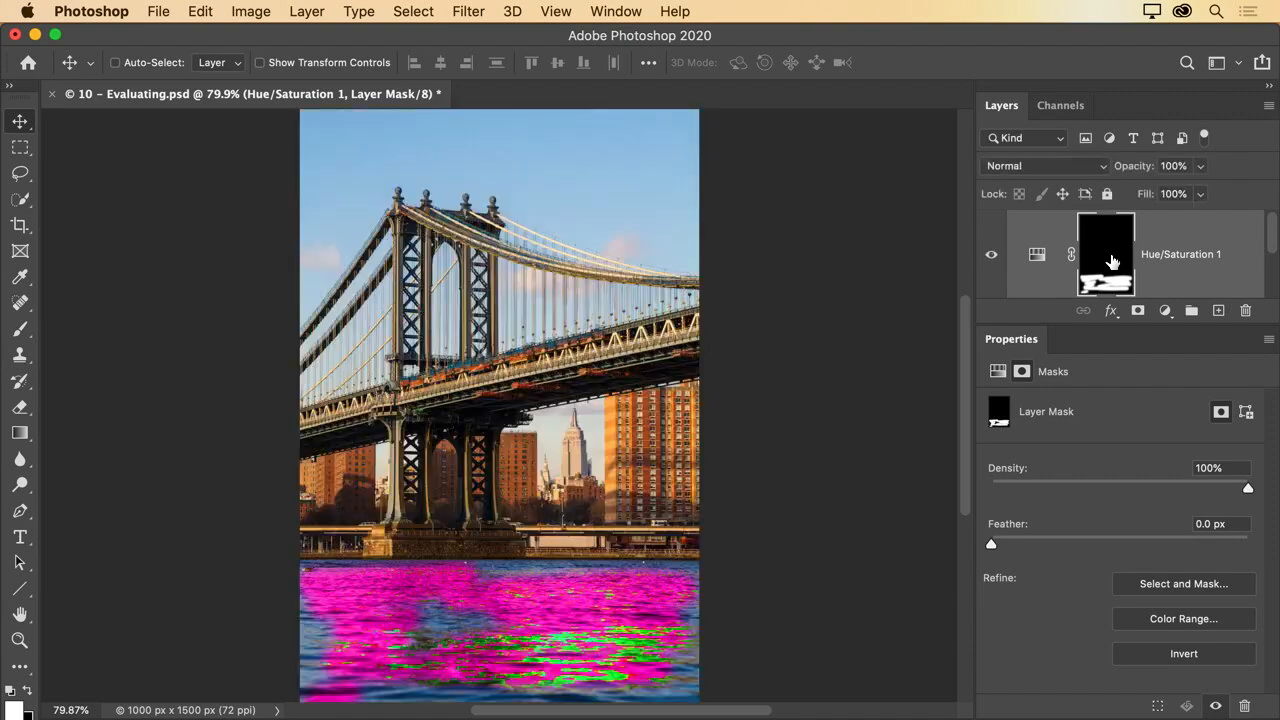
{"action": "left_click", "coordinate": [1112, 261], "text": "alt"}
{"action": "left_click", "coordinate": [1112, 261], "text": "alt"}
{"action": "left_click", "coordinate": [1112, 261], "text": "alt"}
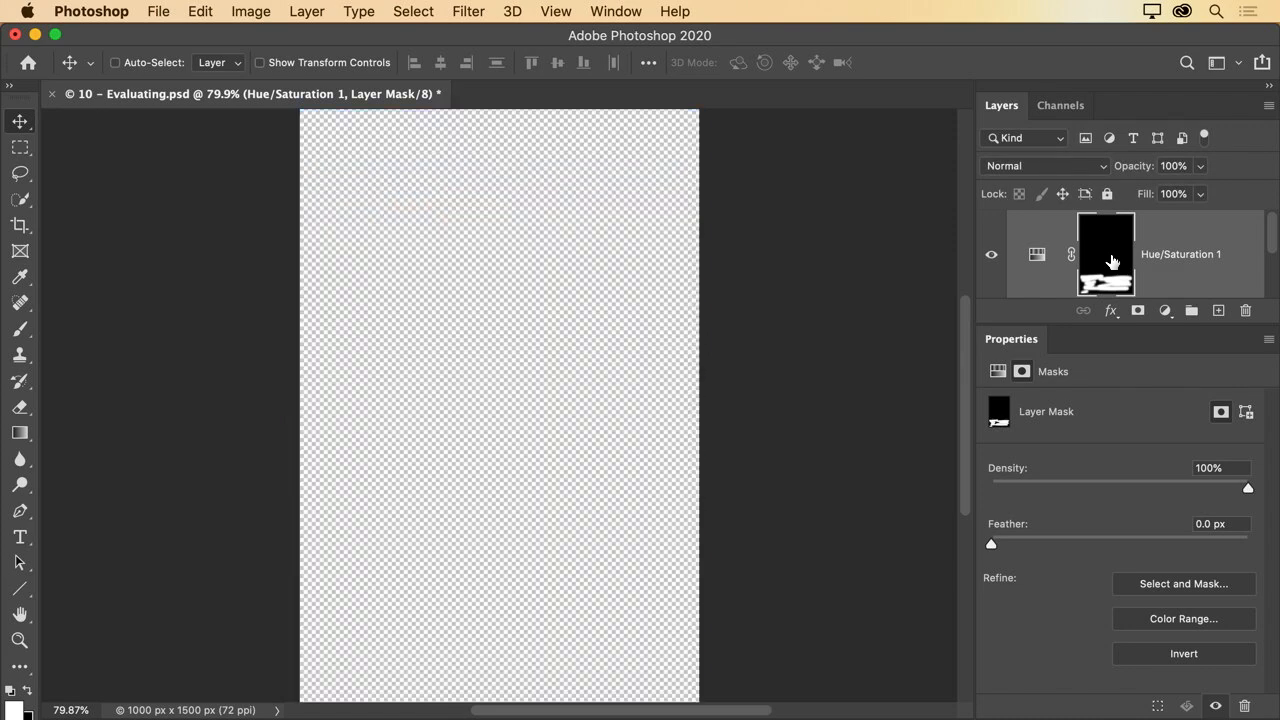
{"action": "left_click", "coordinate": [1112, 261], "text": "alt"}
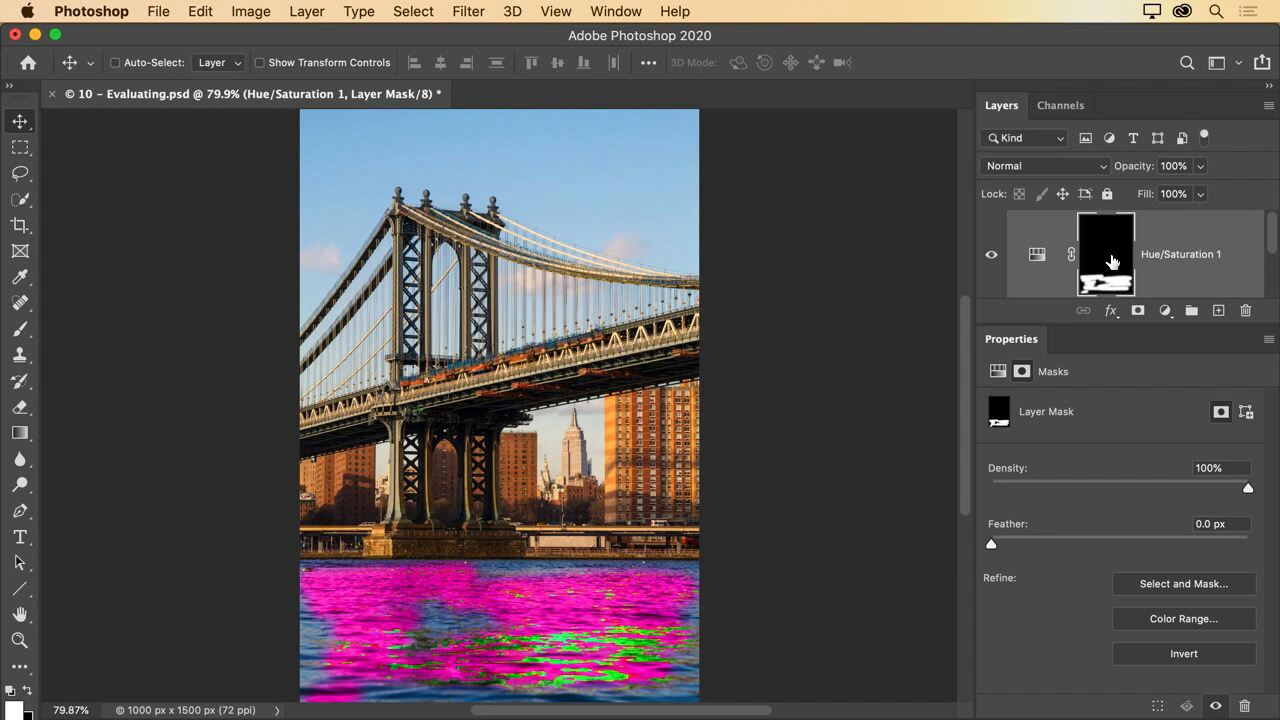
Paint white across the upper part of the water on the Hue/Saturation mask, using the Brush at 175 px.
{"action": "key", "text": "b"}
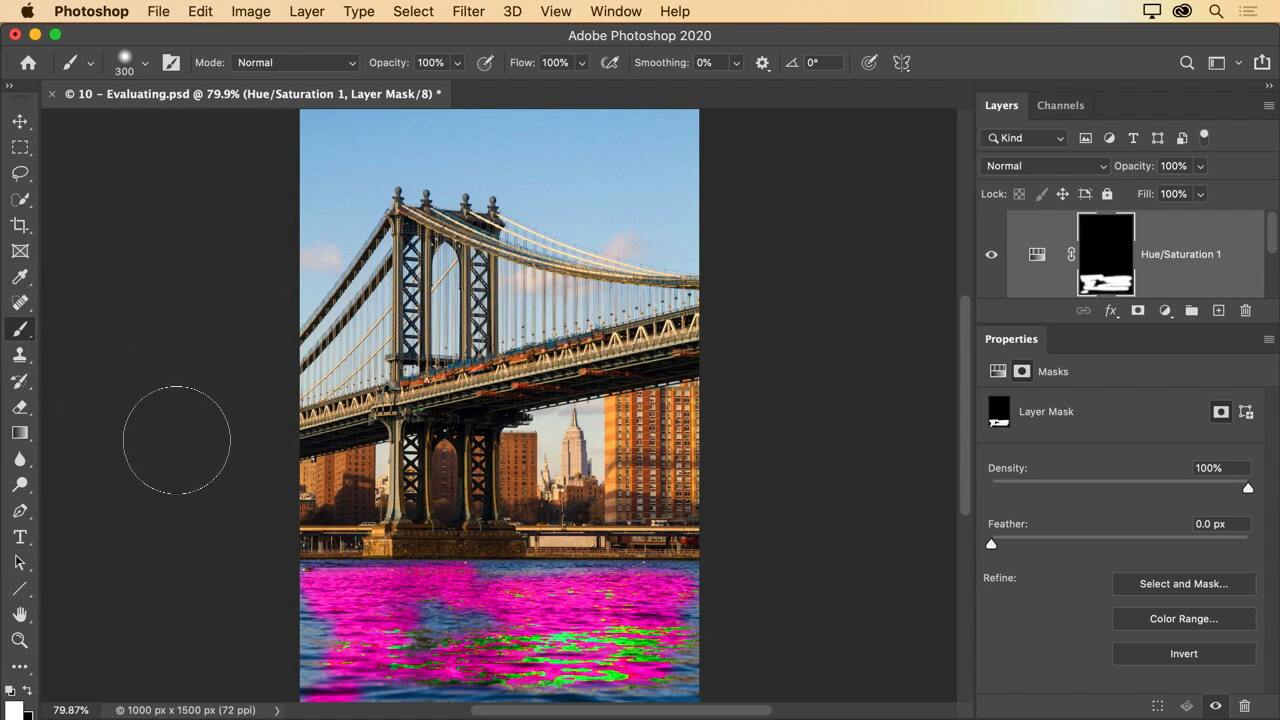
{"action": "key", "text": "bracketleft"}
{"action": "key", "text": "bracketleft"}
{"action": "key", "text": "bracketleft"}
{"action": "left_click_drag", "start_coordinate": [354, 593], "coordinate": [723, 594]}
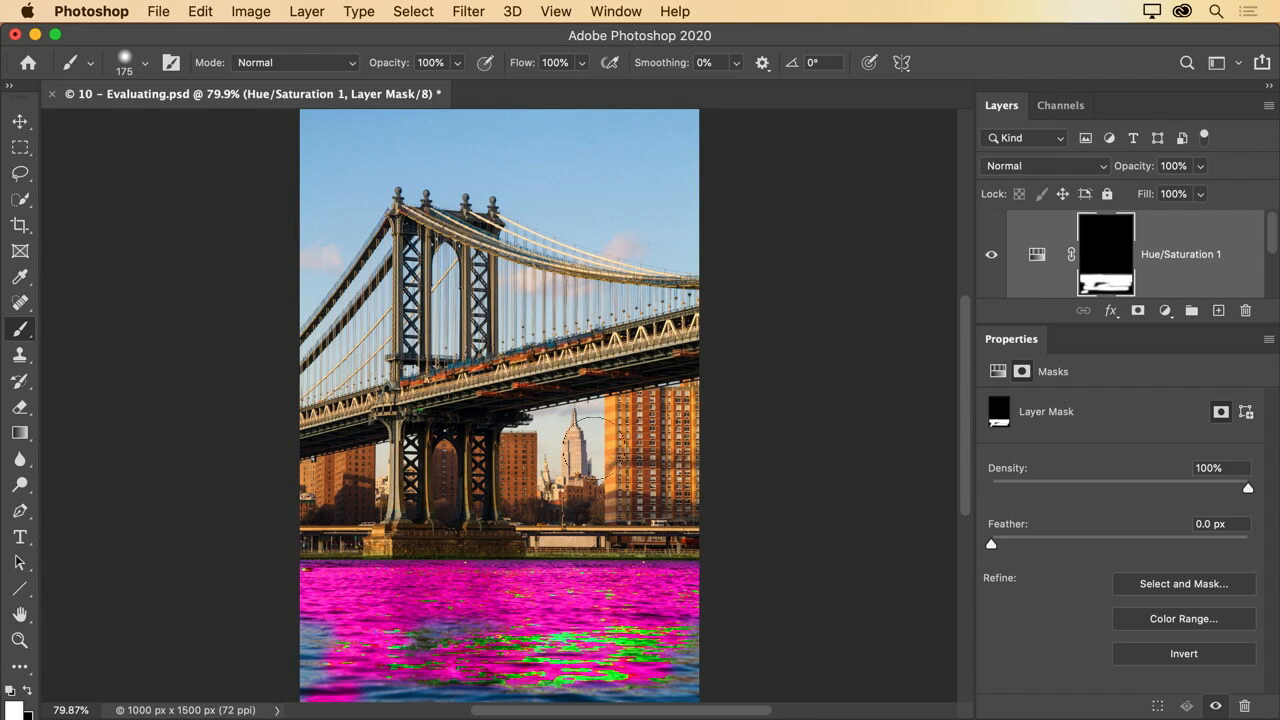
Paint the remaining black gaps in the mask's water area white in the mask-only view, and return to the image.
{"action": "left_click", "coordinate": [1118, 268], "text": "alt"}
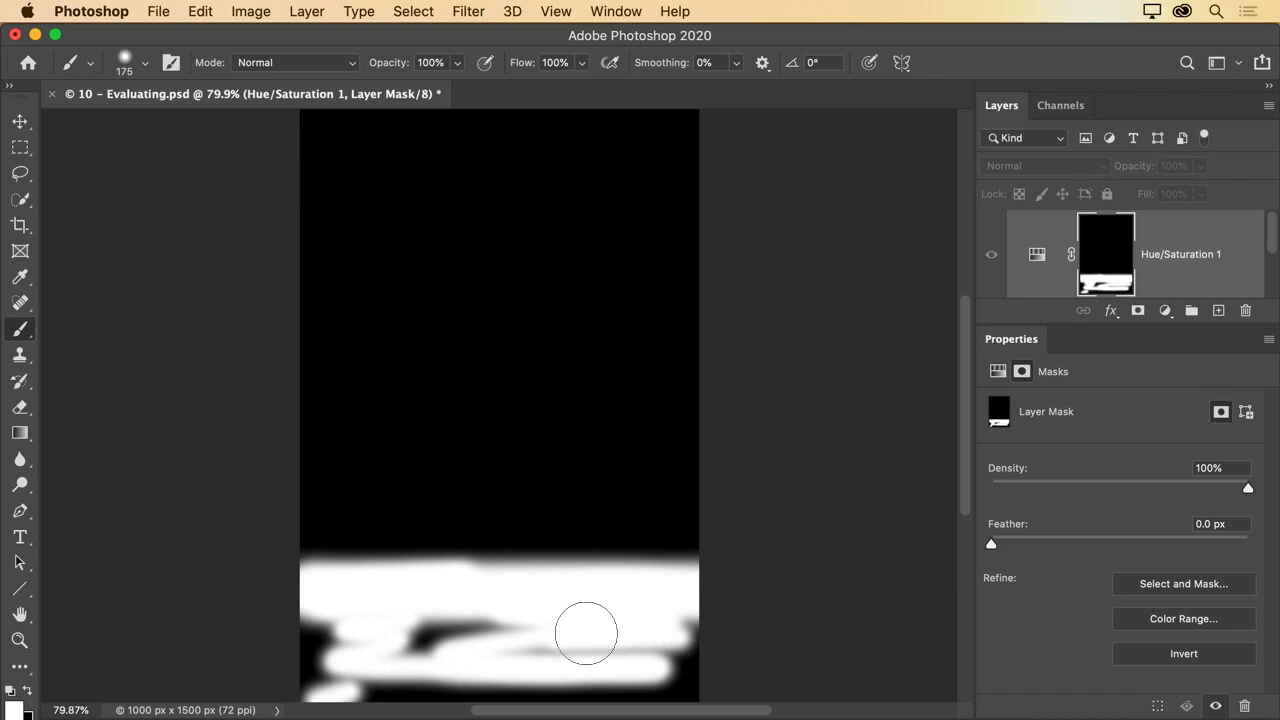
{"action": "mouse_move", "coordinate": [537, 623]}
{"action": "left_mouse_down"}
{"action": "mouse_move", "coordinate": [306, 648]}
{"action": "mouse_move", "coordinate": [338, 654]}
{"action": "mouse_move", "coordinate": [328, 686]}
{"action": "mouse_move", "coordinate": [359, 706]}
{"action": "mouse_move", "coordinate": [718, 702]}
{"action": "mouse_move", "coordinate": [670, 674]}
{"action": "mouse_move", "coordinate": [678, 649]}
{"action": "mouse_move", "coordinate": [385, 677]}
{"action": "mouse_move", "coordinate": [645, 690]}
{"action": "mouse_move", "coordinate": [570, 678]}
{"action": "mouse_move", "coordinate": [577, 652]}
{"action": "mouse_move", "coordinate": [389, 639]}
{"action": "mouse_move", "coordinate": [478, 602]}
{"action": "left_mouse_up"}
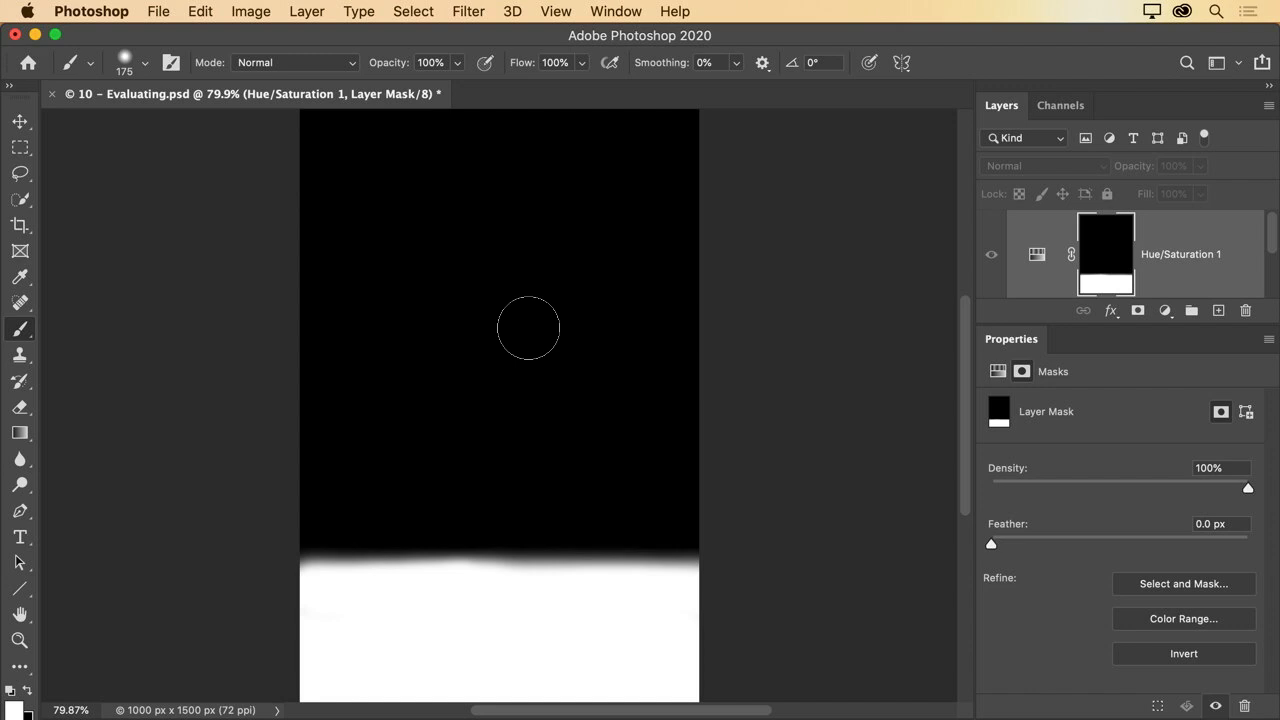
{"action": "key", "text": "x"}
{"action": "key", "text": "x"}
{"action": "key", "text": "x"}
{"action": "key", "text": "x"}
{"action": "key", "text": "x"}
{"action": "left_click", "coordinate": [1095, 272], "text": "alt"}
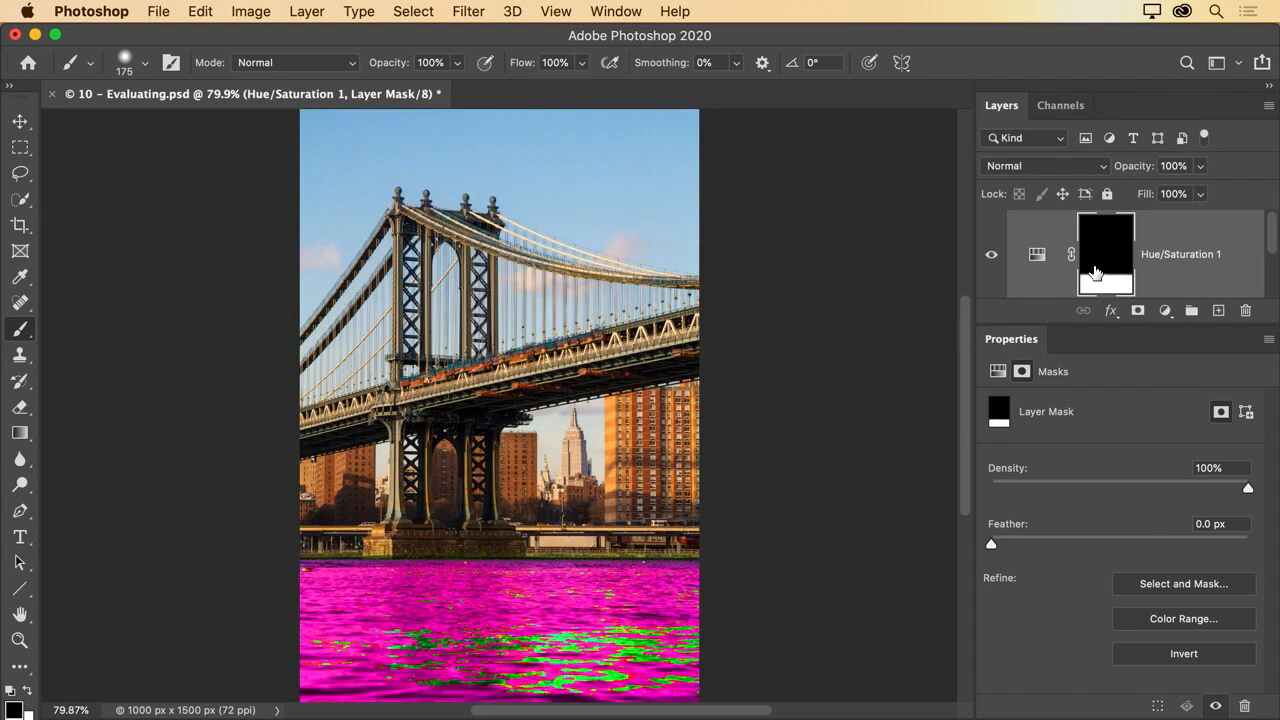
Bring the Hue/Saturation adjustment back to subtle settings, with Hue at +1 and Saturation at +7.
{"action": "left_click", "coordinate": [1036, 257]}
{"action": "left_click_drag", "start_coordinate": [1247, 519], "coordinate": [1137, 518]}
{"action": "left_click_drag", "start_coordinate": [1208, 485], "coordinate": [1129, 526]}
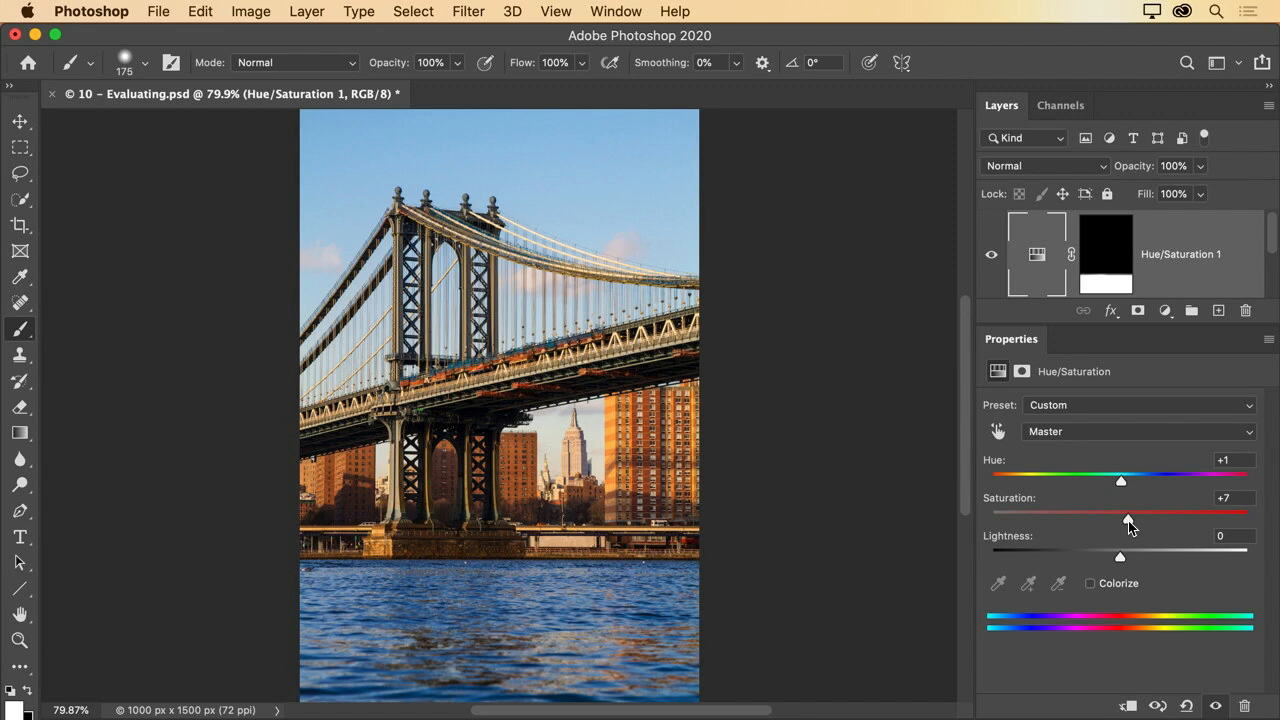
Close the bridge document without saving and open 11 - Select and Mask.jpg, fitted to the window.
{"action": "left_click", "coordinate": [52, 94]}
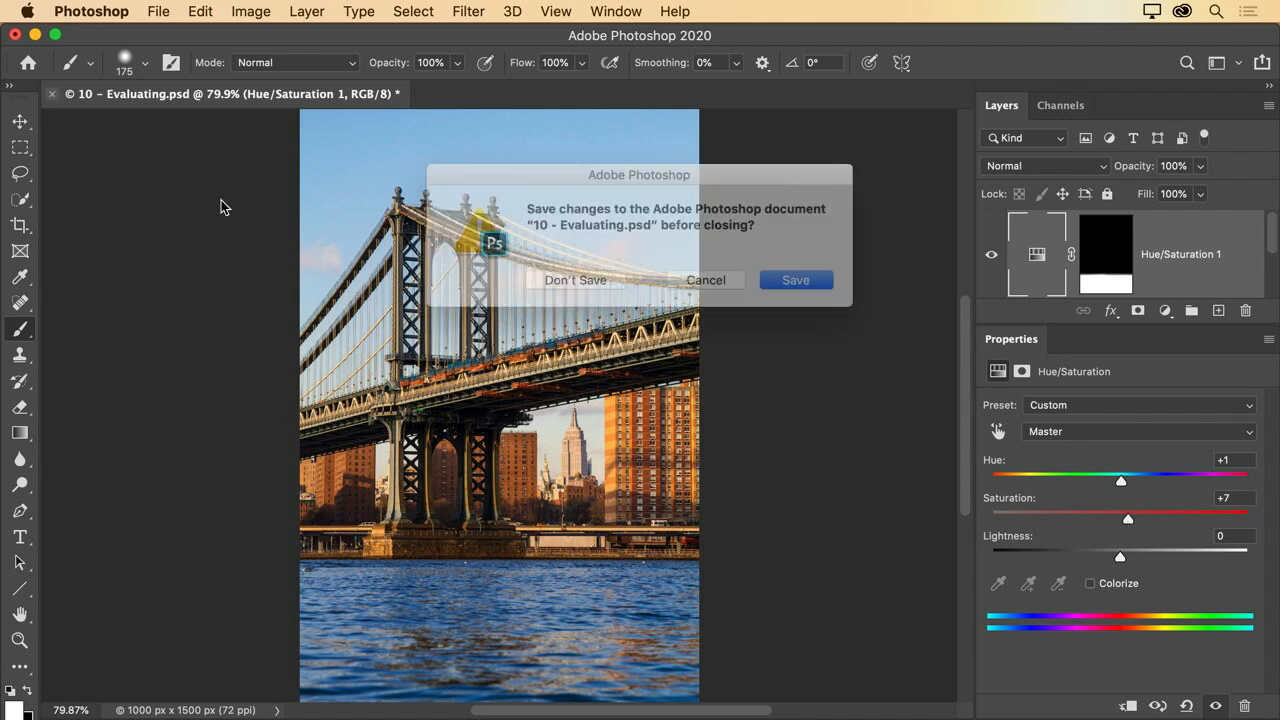
{"action": "left_click", "coordinate": [548, 284]}
{"action": "key", "text": "super+o"}
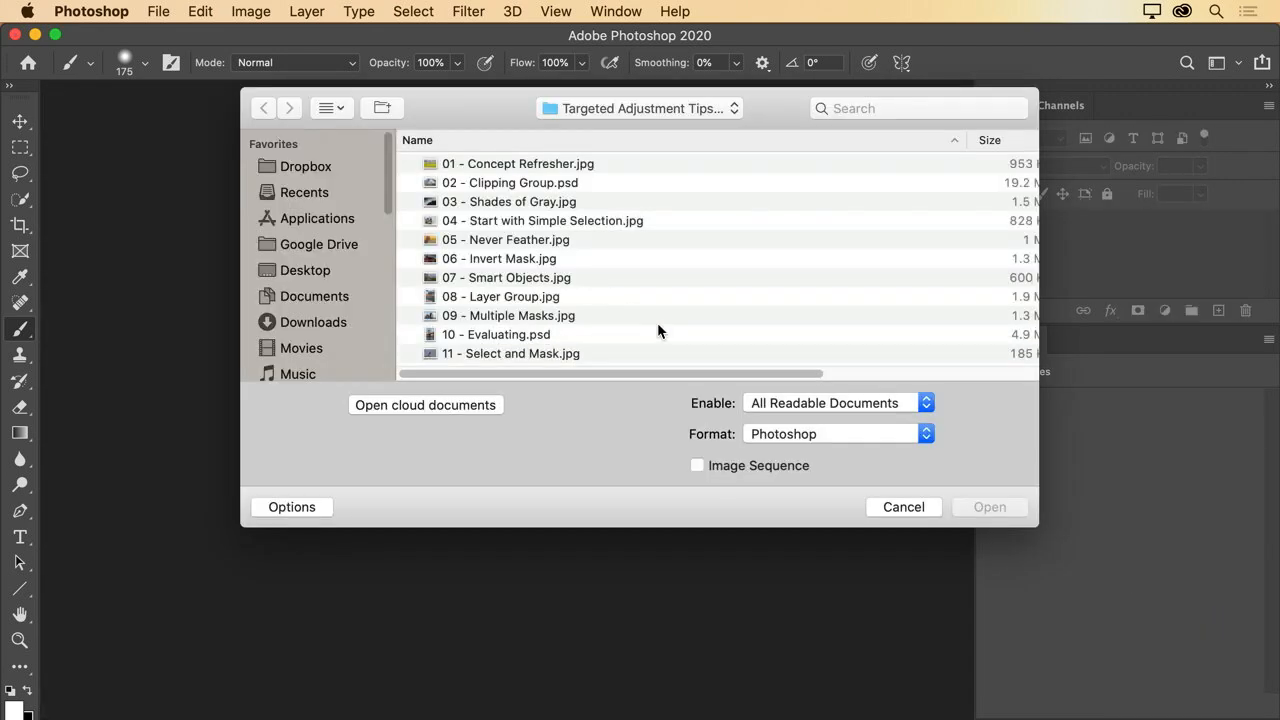
{"action": "double_click", "coordinate": [500, 352]}
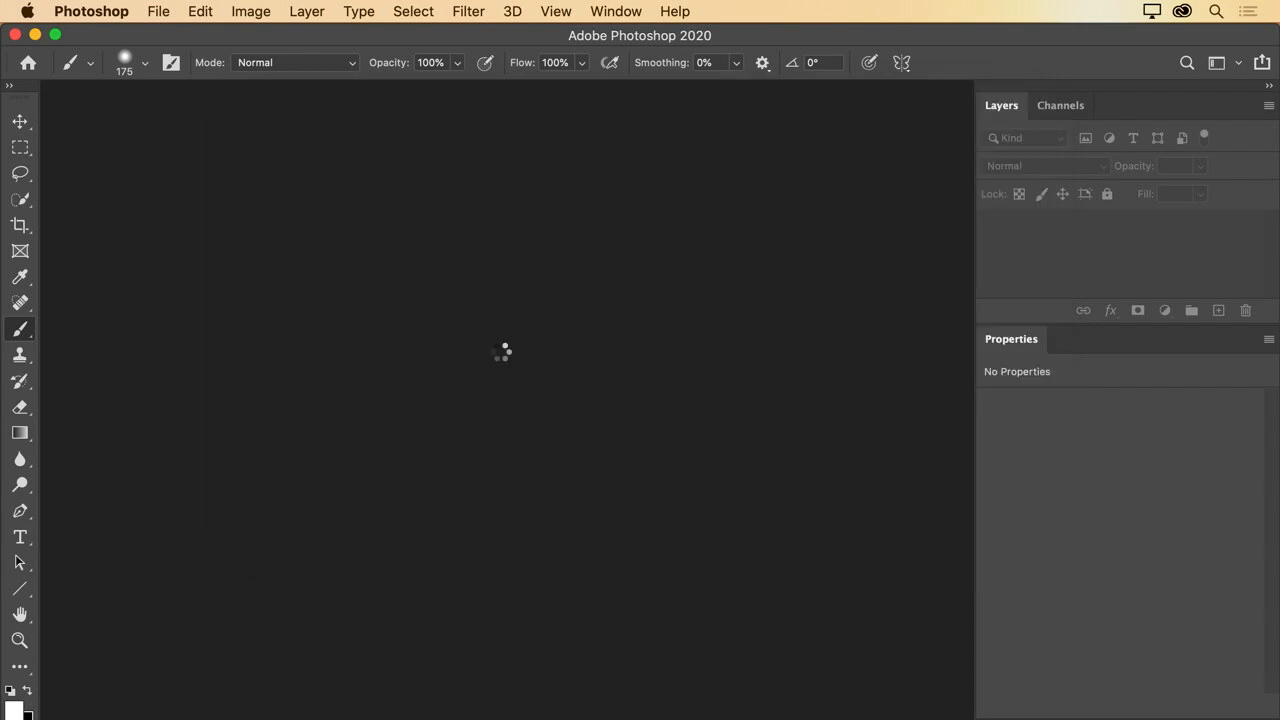
{"action": "key", "text": "super+0"}
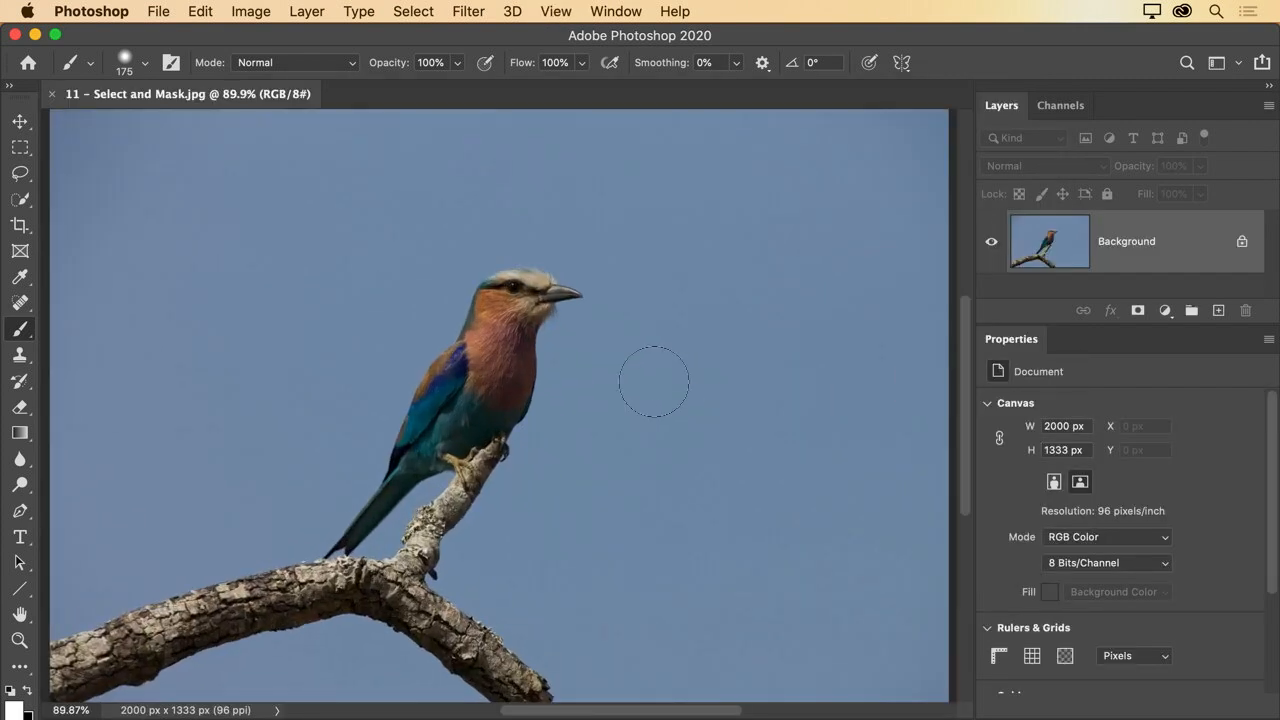
Select the blue sky with the Magic Wand, add the missed corner areas, and inspect the selection edge around the bird's tail.
{"action": "left_click", "coordinate": [14, 207]}
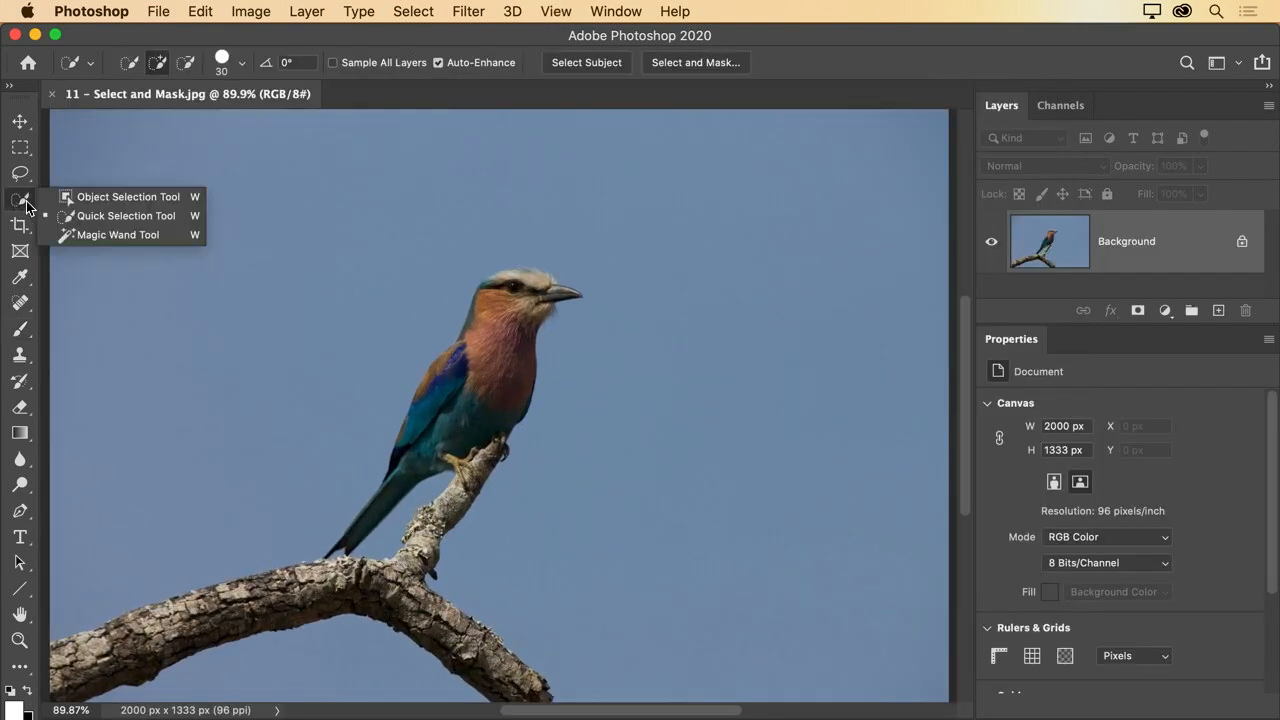
{"action": "left_click", "coordinate": [100, 234]}
{"action": "left_click", "coordinate": [136, 204]}
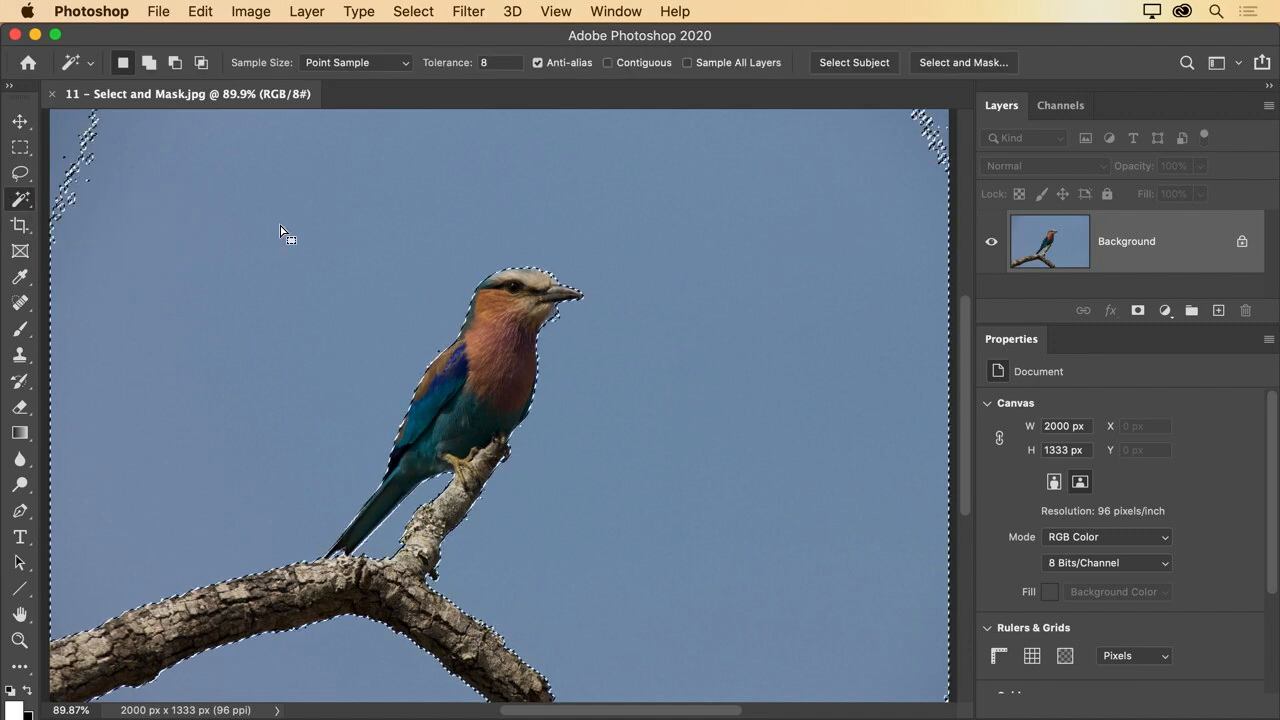
{"action": "left_click", "coordinate": [85, 160], "text": "shift"}
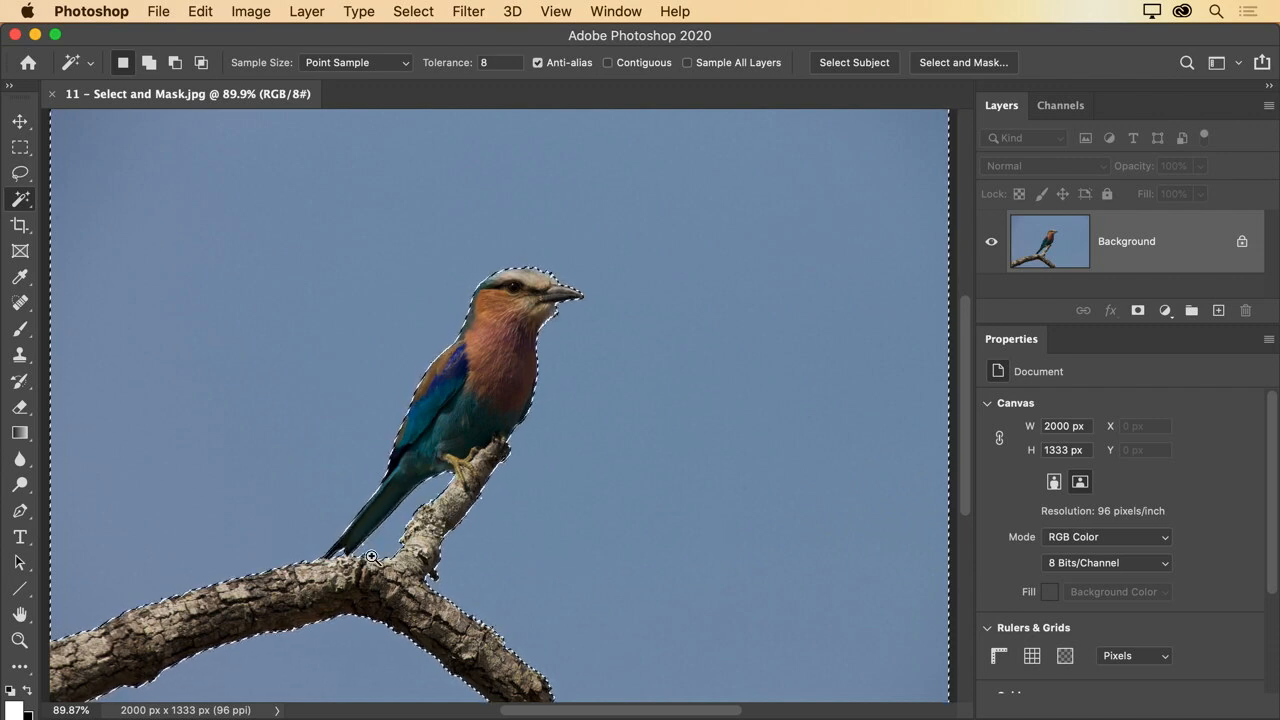
{"action": "left_click_drag", "start_coordinate": [345, 556], "coordinate": [520, 565]}
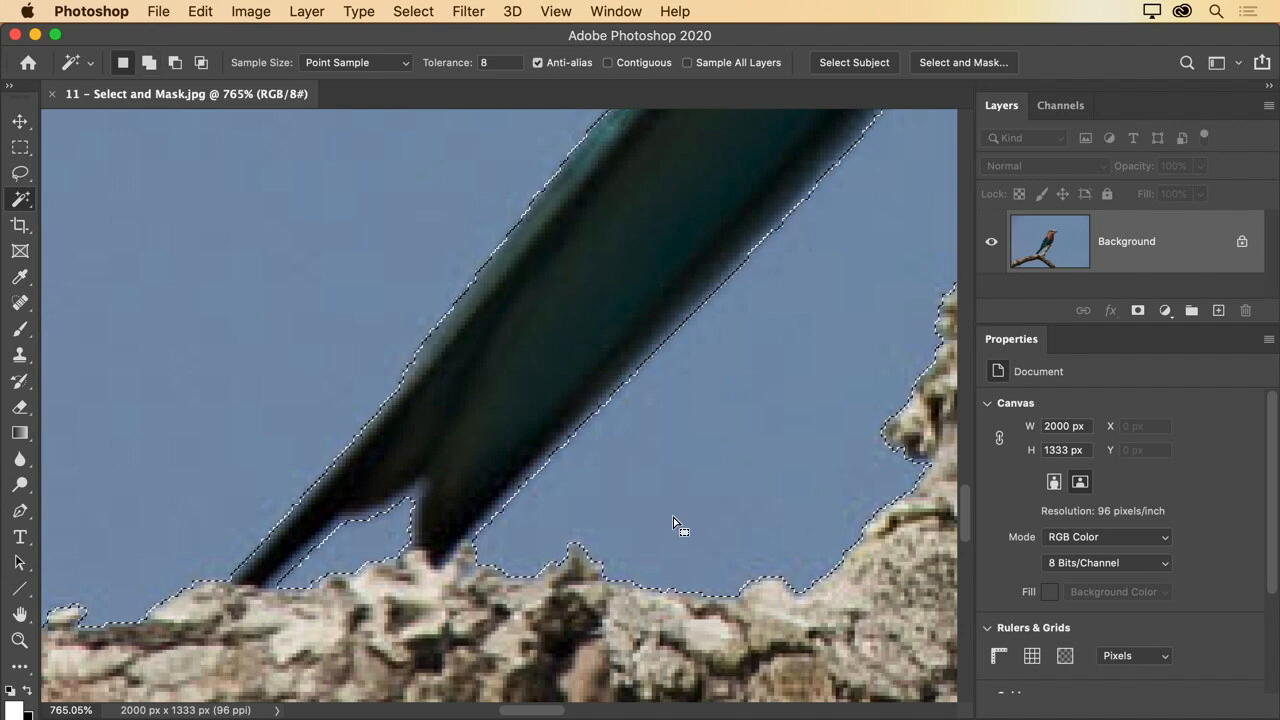
{"action": "key", "text": "super+0"}
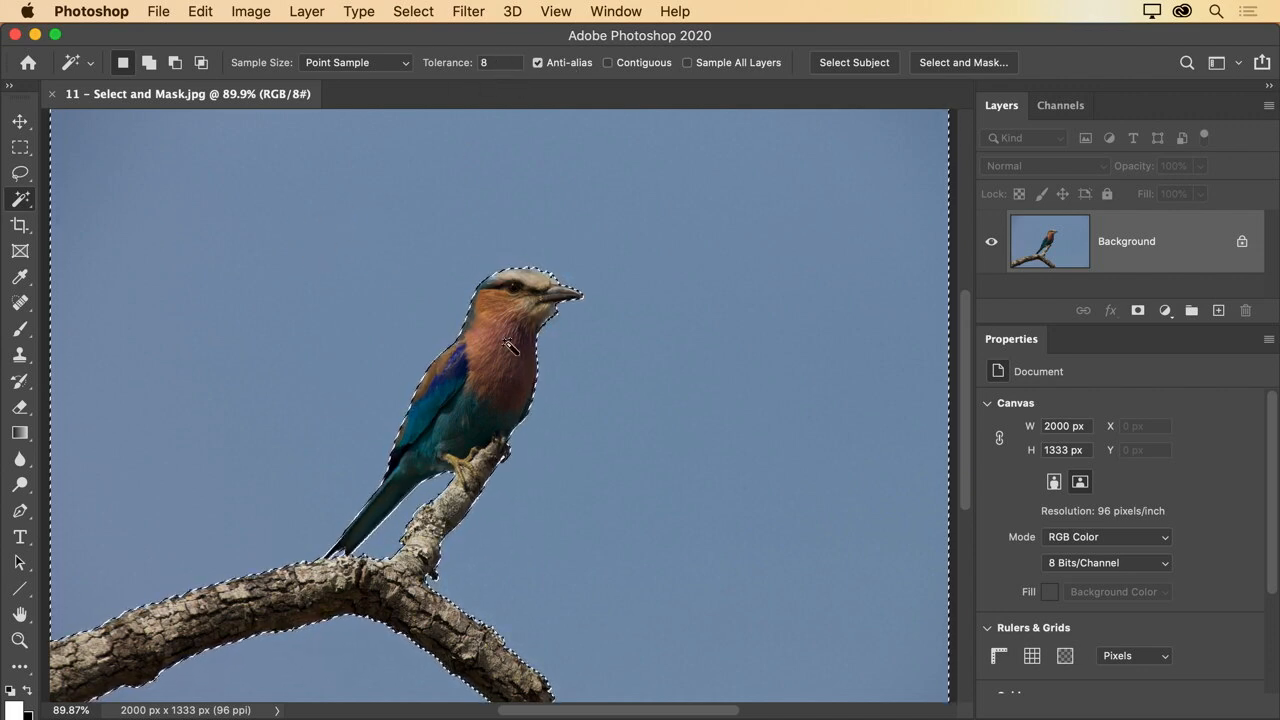
{"action": "key", "text": "shift"}
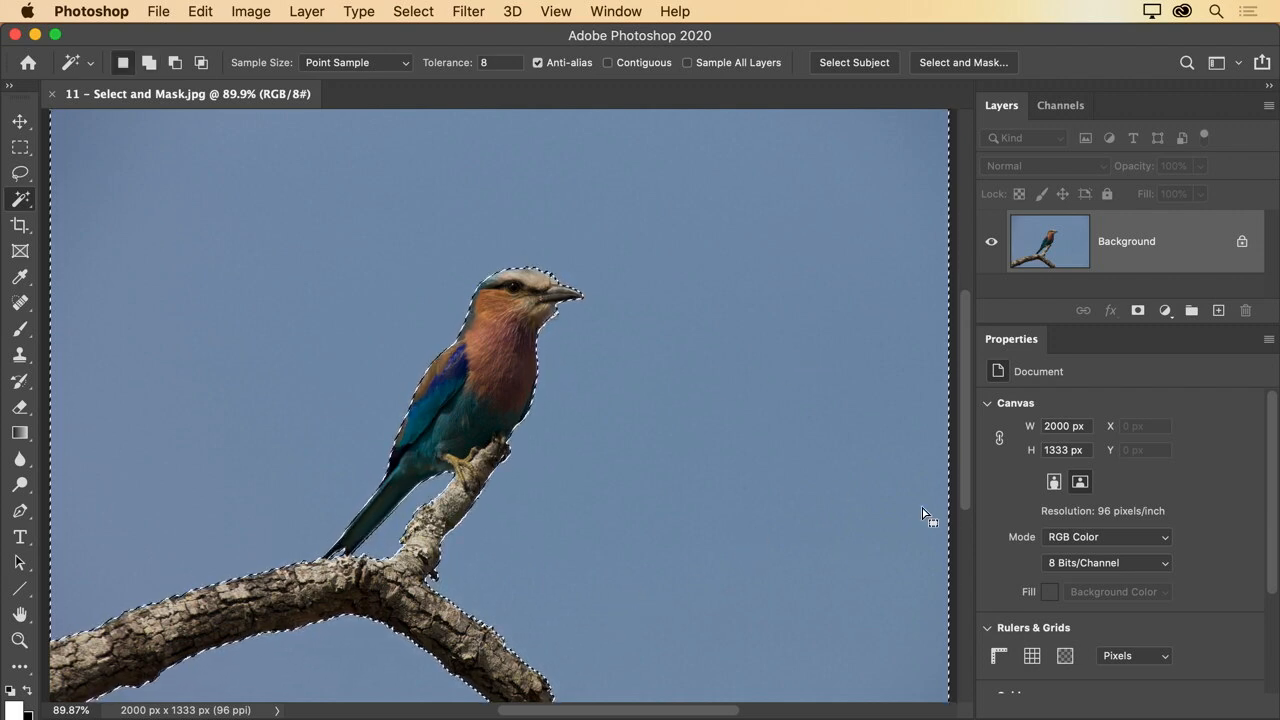
Add a Curves adjustment layer masked to the selected sky and pull the RGB curve down to darken the sky strongly.
{"action": "left_click", "coordinate": [1165, 311]}
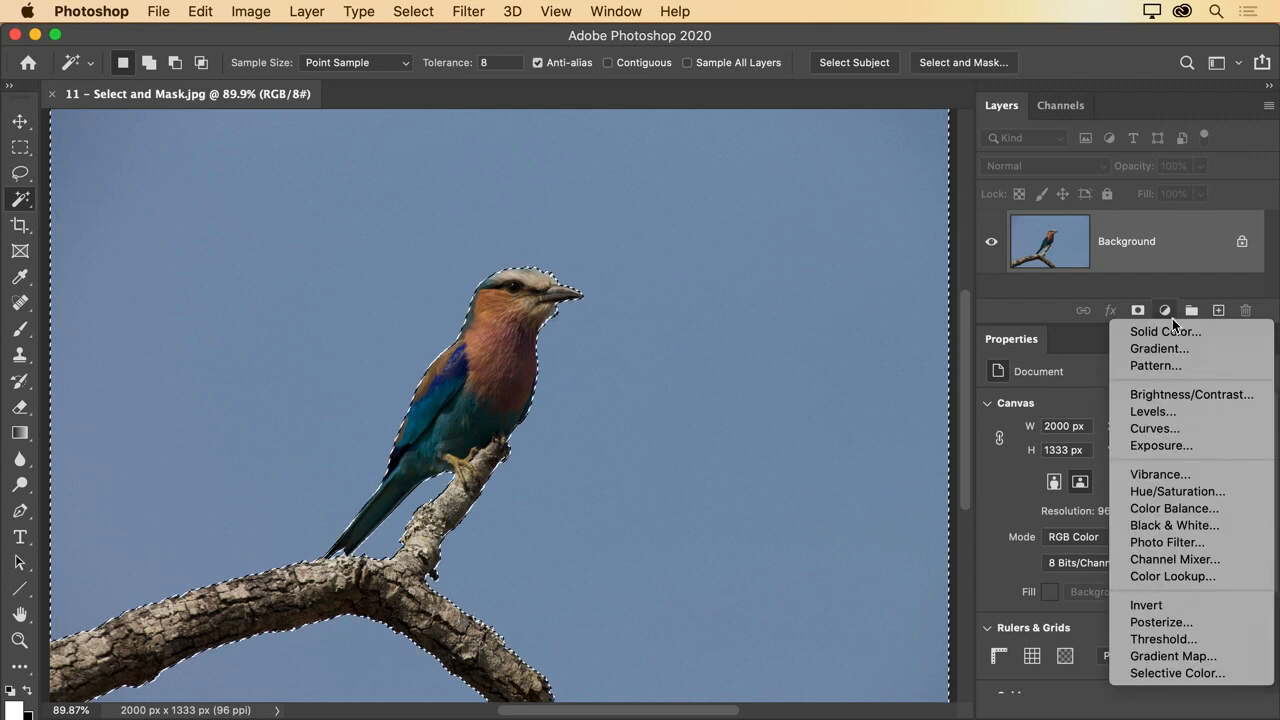
{"action": "left_click", "coordinate": [1152, 428]}
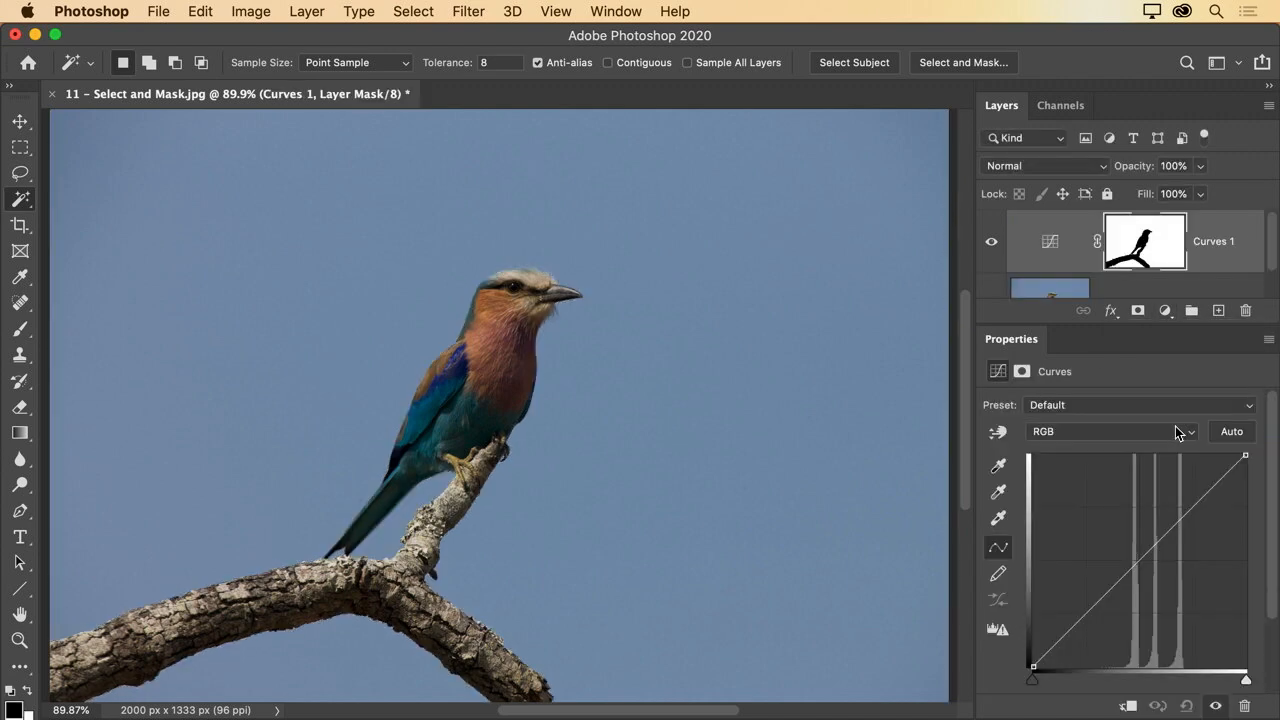
{"action": "left_click_drag", "start_coordinate": [1136, 565], "coordinate": [1160, 622]}
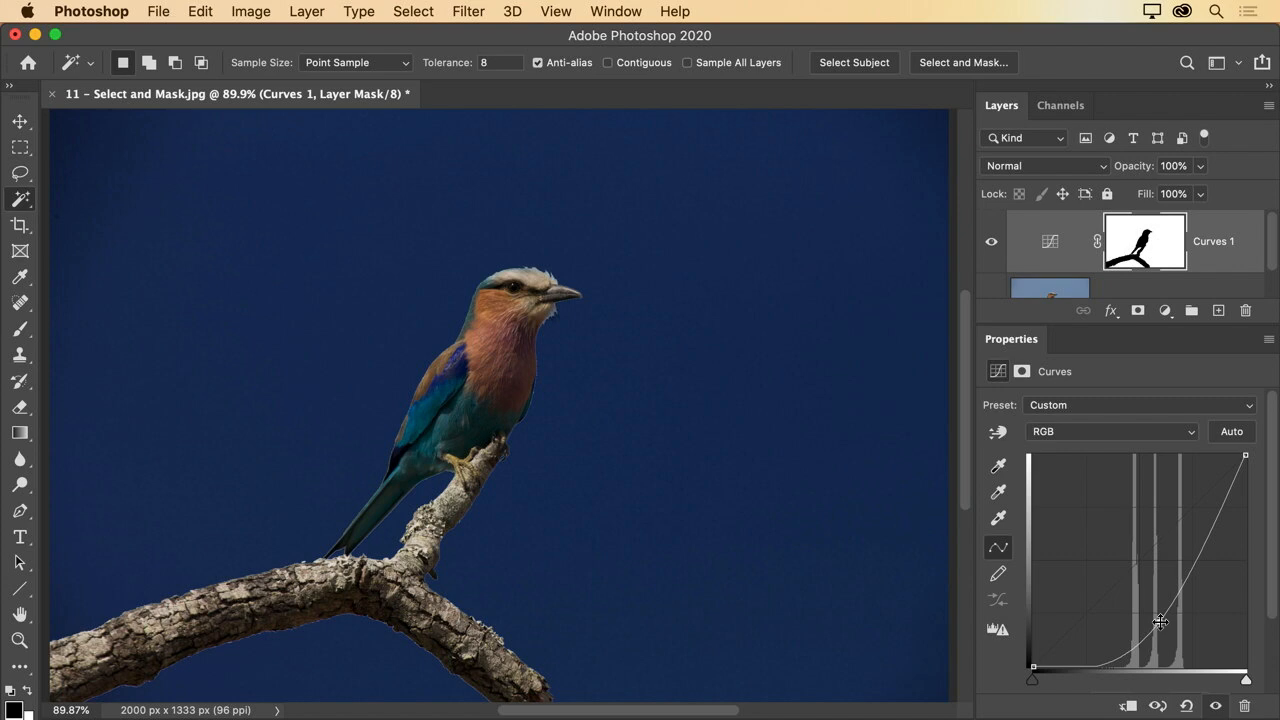
Try feathering the Curves layer's mask by 2.2 px along the bird's breast, and return Feather to 0 px.
{"action": "left_click_drag", "start_coordinate": [529, 400], "coordinate": [723, 409]}
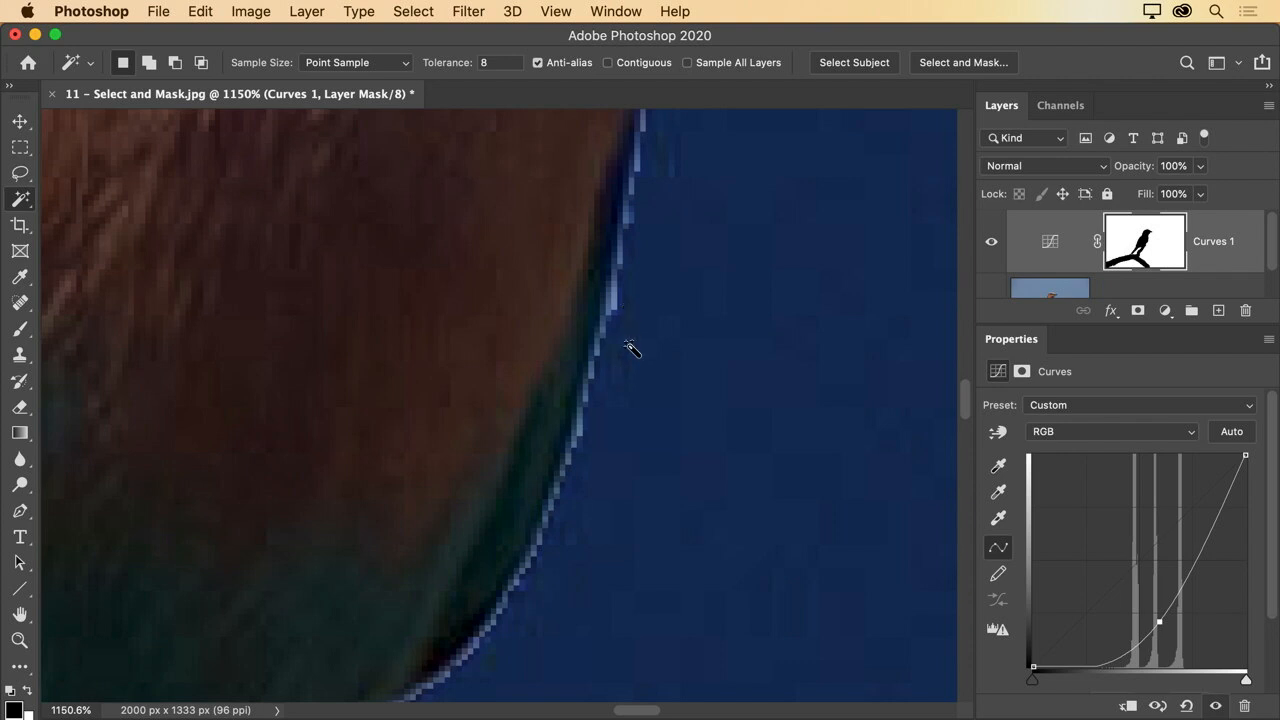
{"action": "left_click", "coordinate": [1021, 371]}
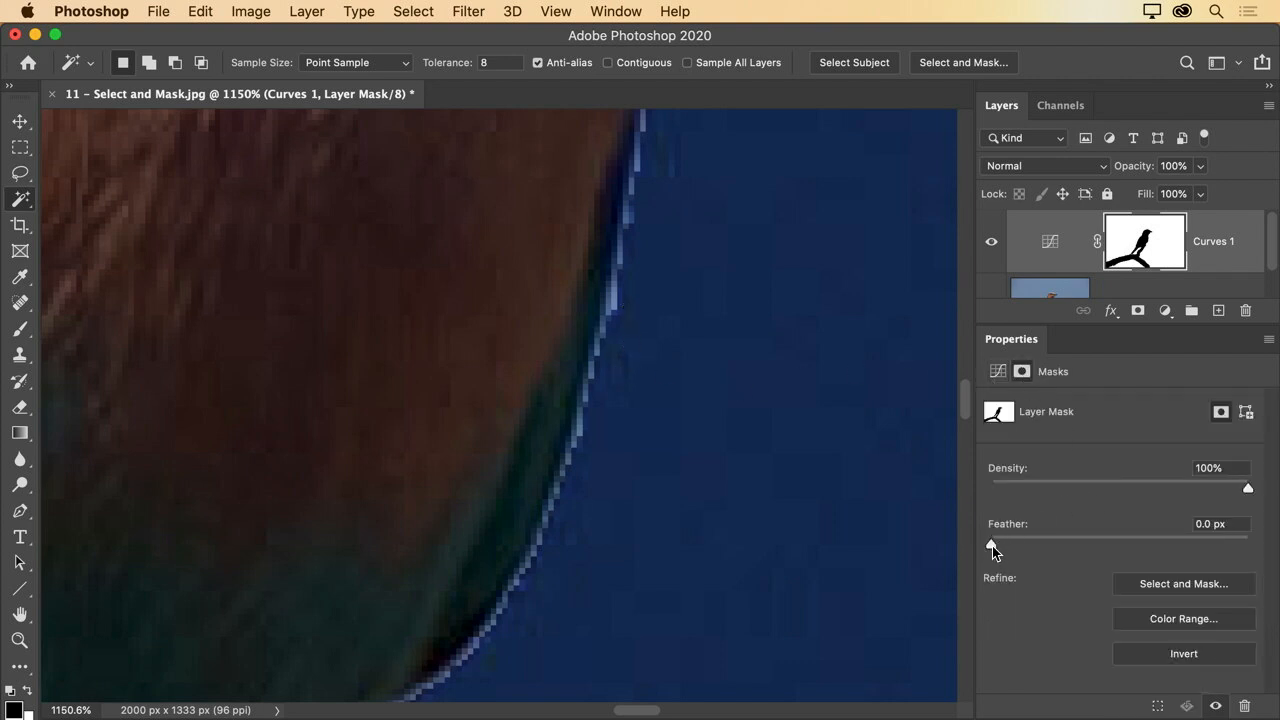
{"action": "left_click_drag", "start_coordinate": [993, 545], "coordinate": [1022, 546]}
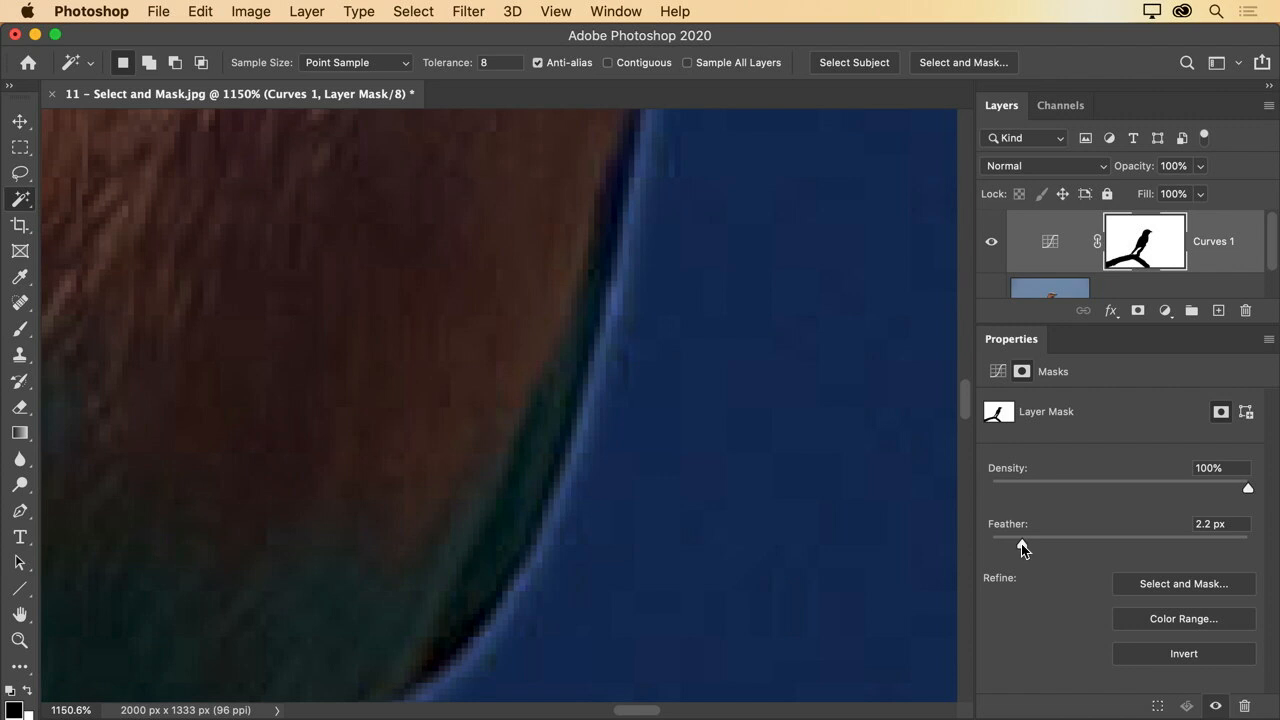
{"action": "left_click_drag", "start_coordinate": [1021, 543], "coordinate": [990, 545]}
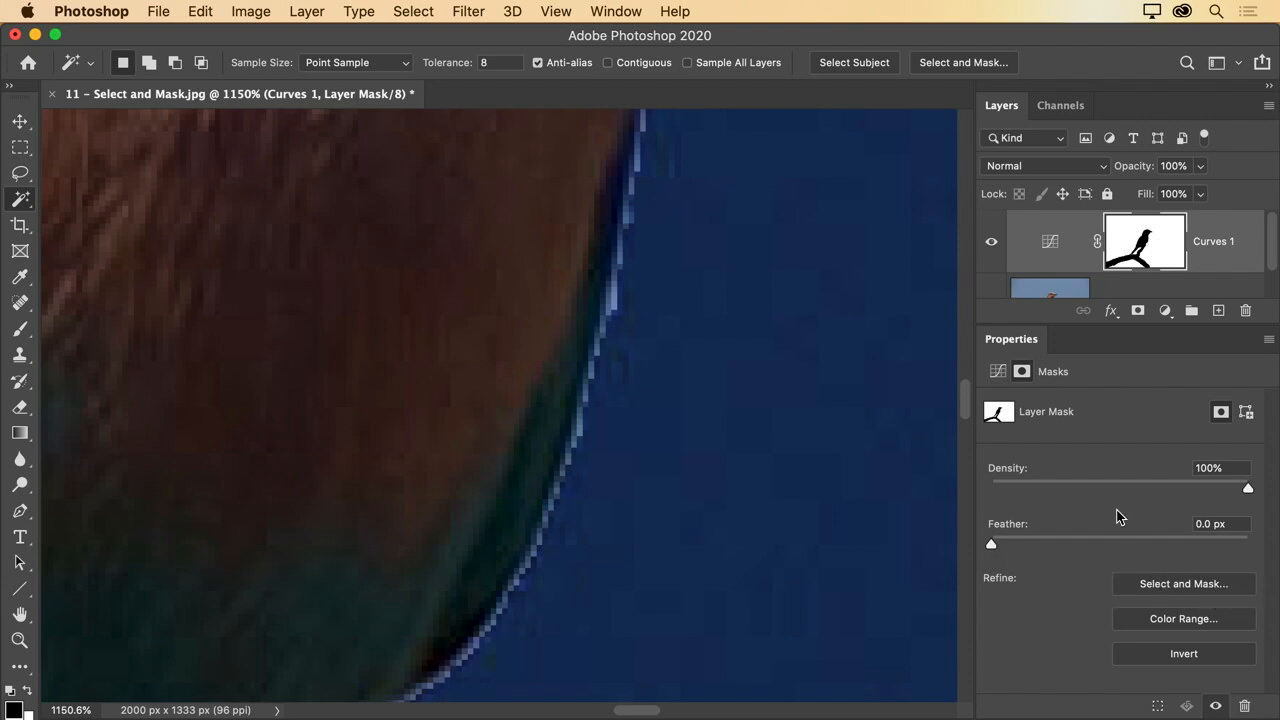
Open the Curves mask in Select and Mask, try Feather at 1.9 px and 5.4 px, and reset it to 0 px.
{"action": "double_click", "coordinate": [1140, 247]}
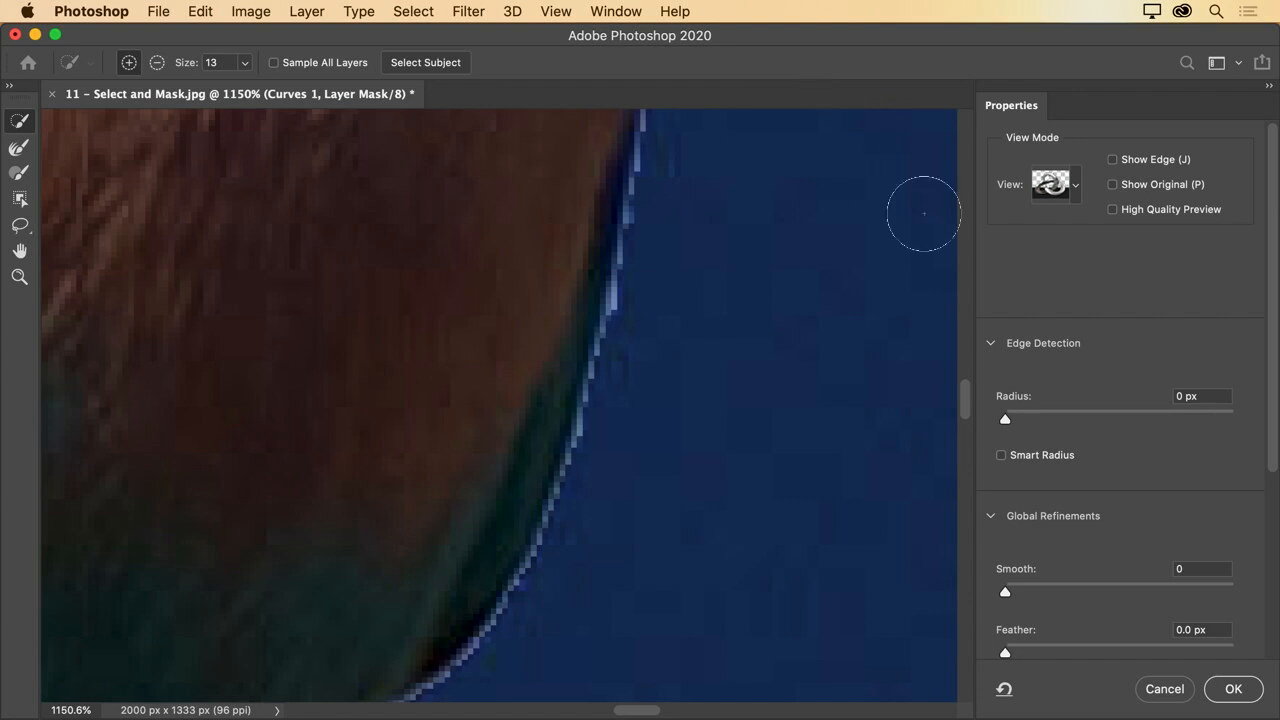
{"action": "scroll", "coordinate": [1181, 360], "scroll_direction": "down", "scroll_amount": 6}
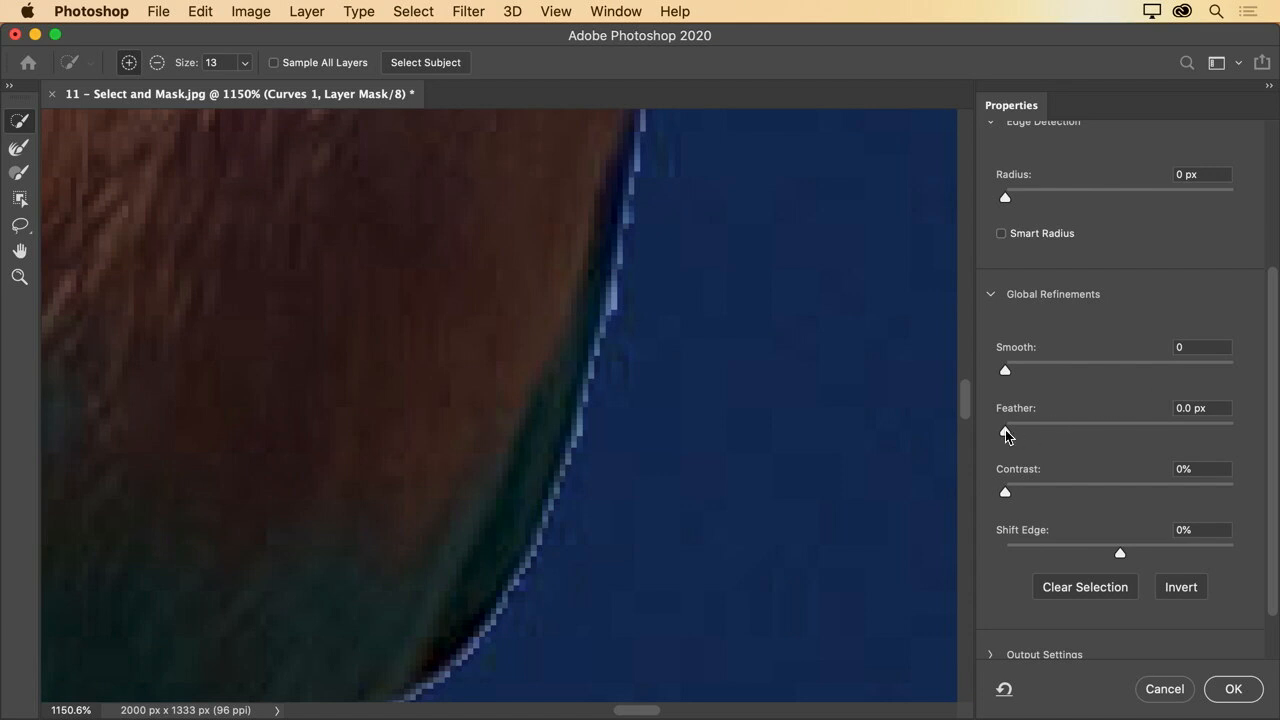
{"action": "mouse_move", "coordinate": [1006, 431]}
{"action": "left_mouse_down"}
{"action": "mouse_move", "coordinate": [1051, 433]}
{"action": "mouse_move", "coordinate": [1030, 436]}
{"action": "left_mouse_up"}
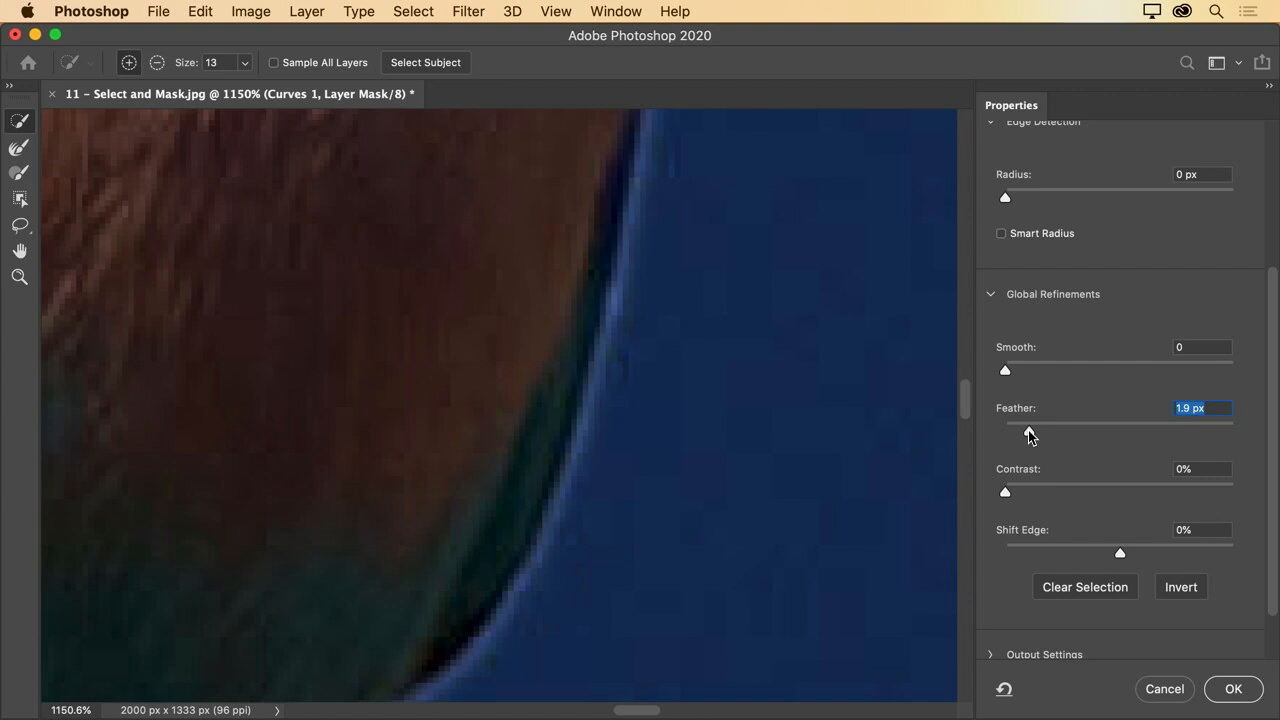
{"action": "left_click_drag", "start_coordinate": [1029, 435], "coordinate": [1070, 437]}
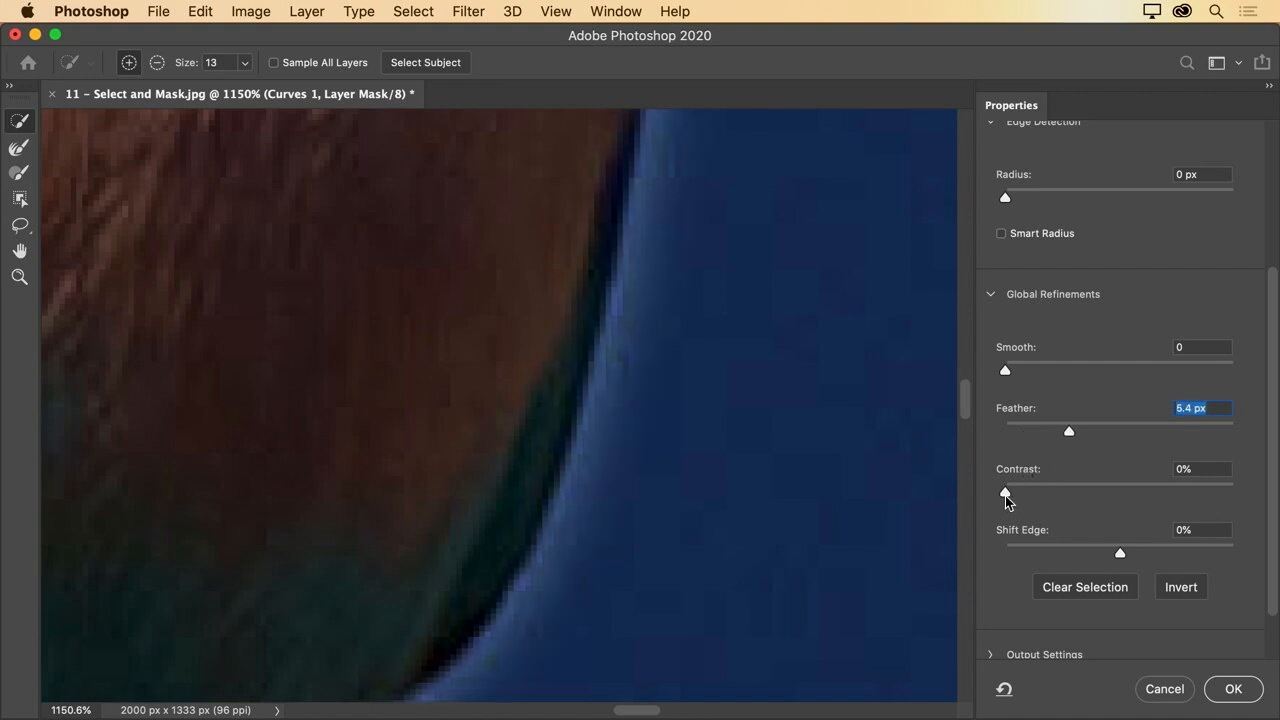
{"action": "left_click_drag", "start_coordinate": [1007, 500], "coordinate": [966, 491]}
{"action": "left_click_drag", "start_coordinate": [1069, 431], "coordinate": [984, 437]}
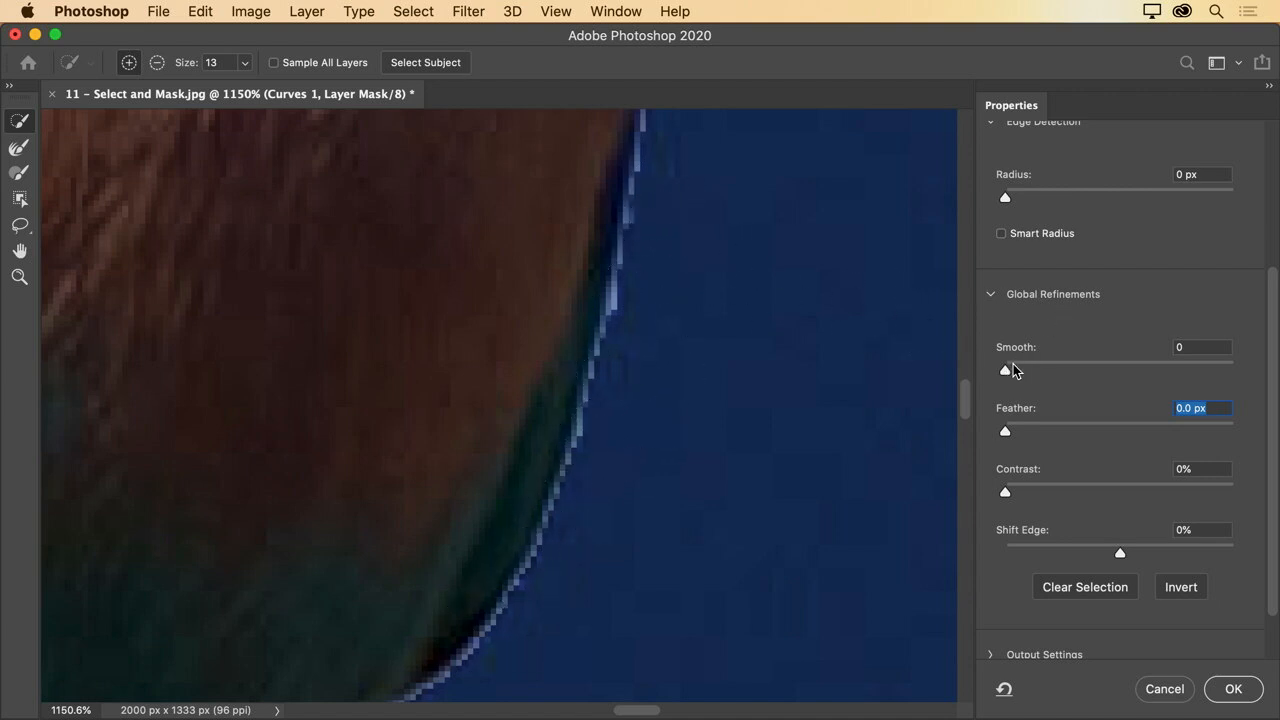
Compare Smooth values of 38, 29 and 69 on the mask edge around the beak, and settle on 5.
{"action": "left_click_drag", "start_coordinate": [1006, 371], "coordinate": [1095, 372]}
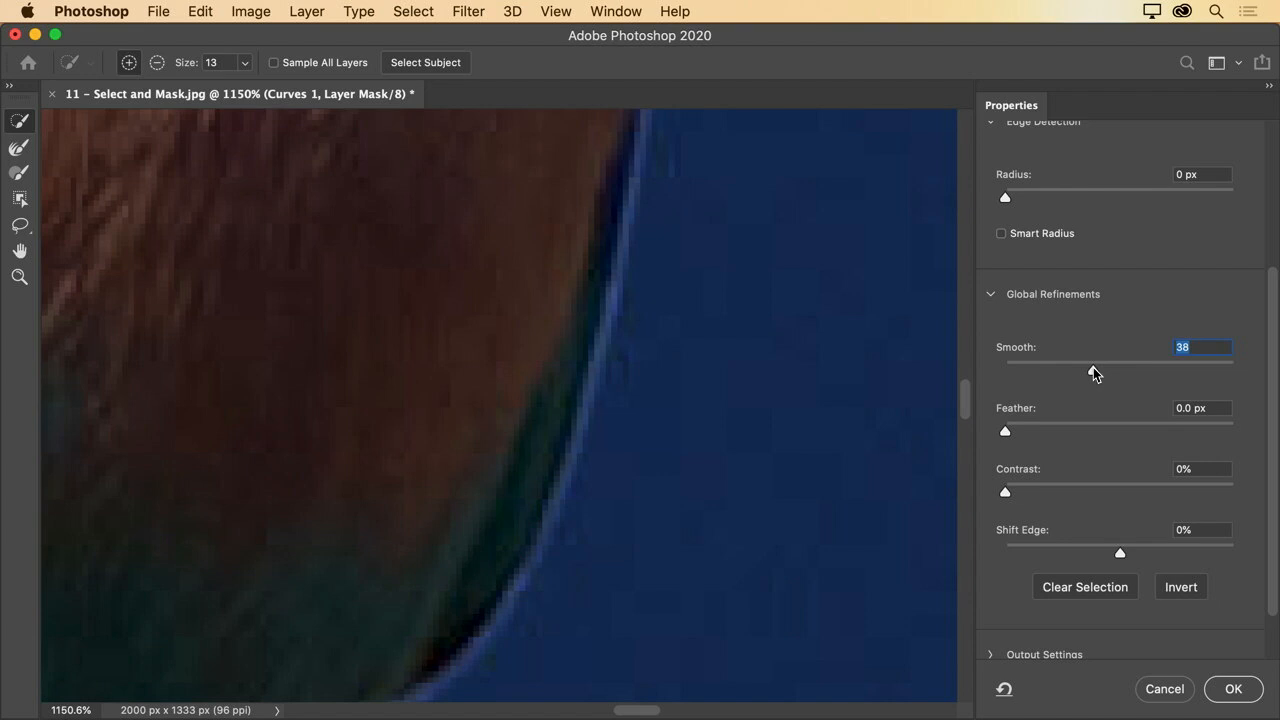
{"action": "left_click_drag", "start_coordinate": [740, 240], "coordinate": [741, 631]}
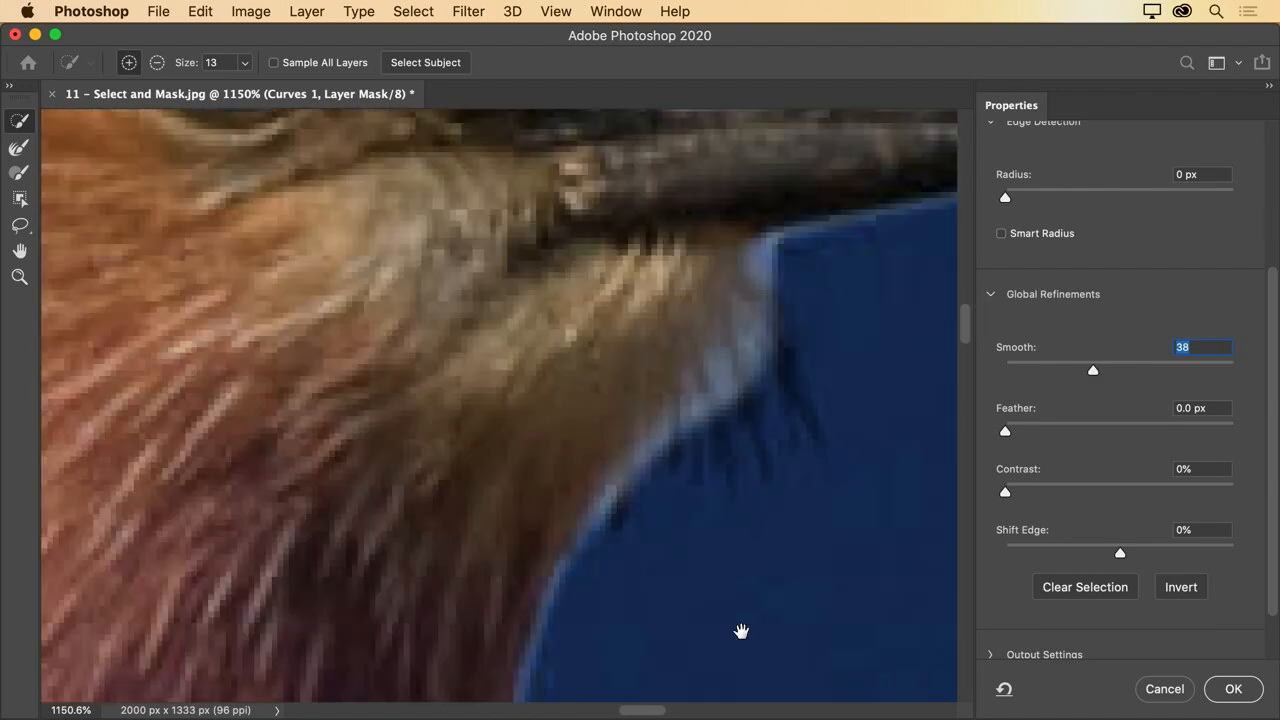
{"action": "scroll", "coordinate": [629, 371], "scroll_direction": "up", "scroll_amount": 5}
{"action": "scroll", "coordinate": [363, 434], "scroll_direction": "right", "scroll_amount": 5}
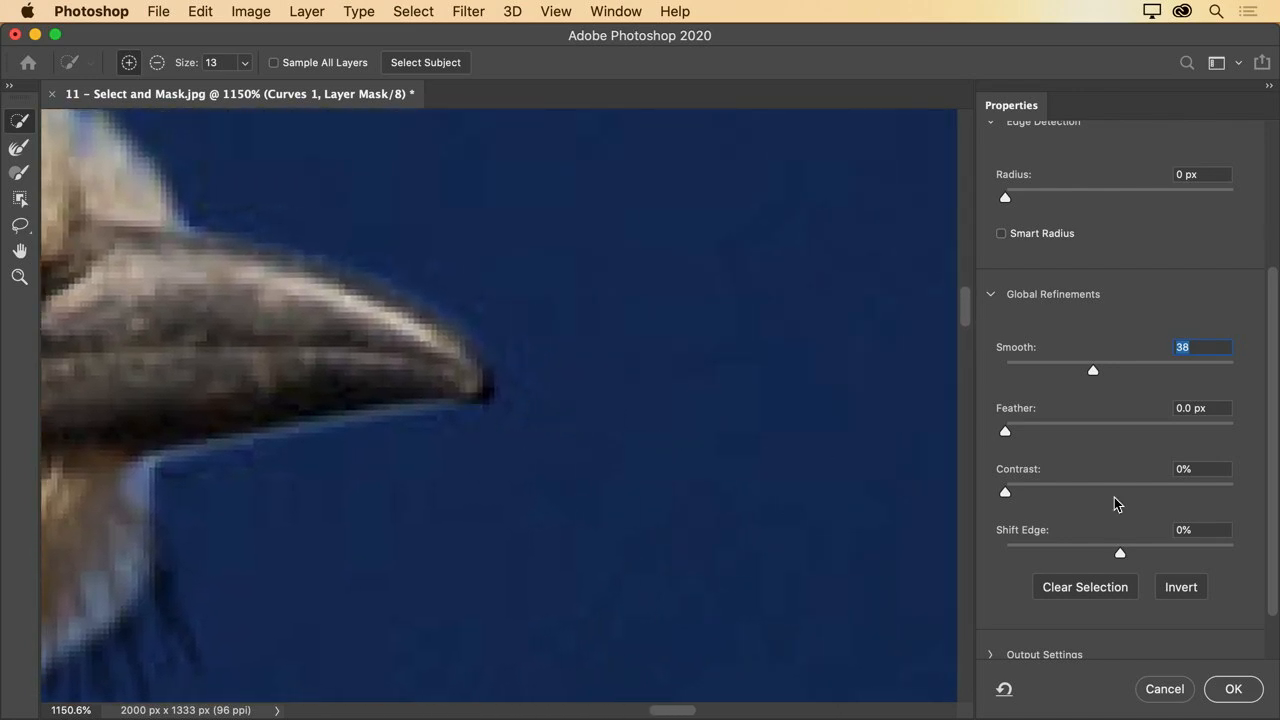
{"action": "mouse_move", "coordinate": [1106, 371]}
{"action": "left_mouse_down"}
{"action": "mouse_move", "coordinate": [1185, 372]}
{"action": "mouse_move", "coordinate": [998, 377]}
{"action": "mouse_move", "coordinate": [1073, 380]}
{"action": "left_mouse_up"}
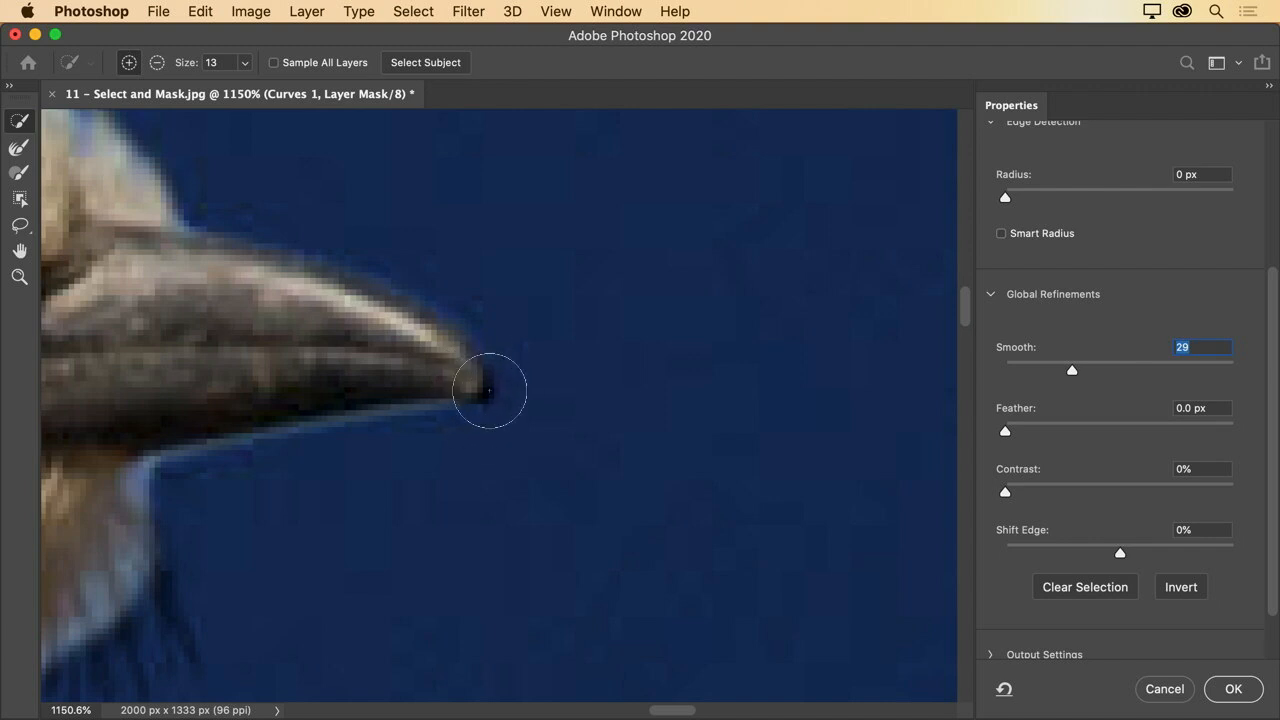
{"action": "left_click_drag", "start_coordinate": [1089, 370], "coordinate": [1163, 369]}
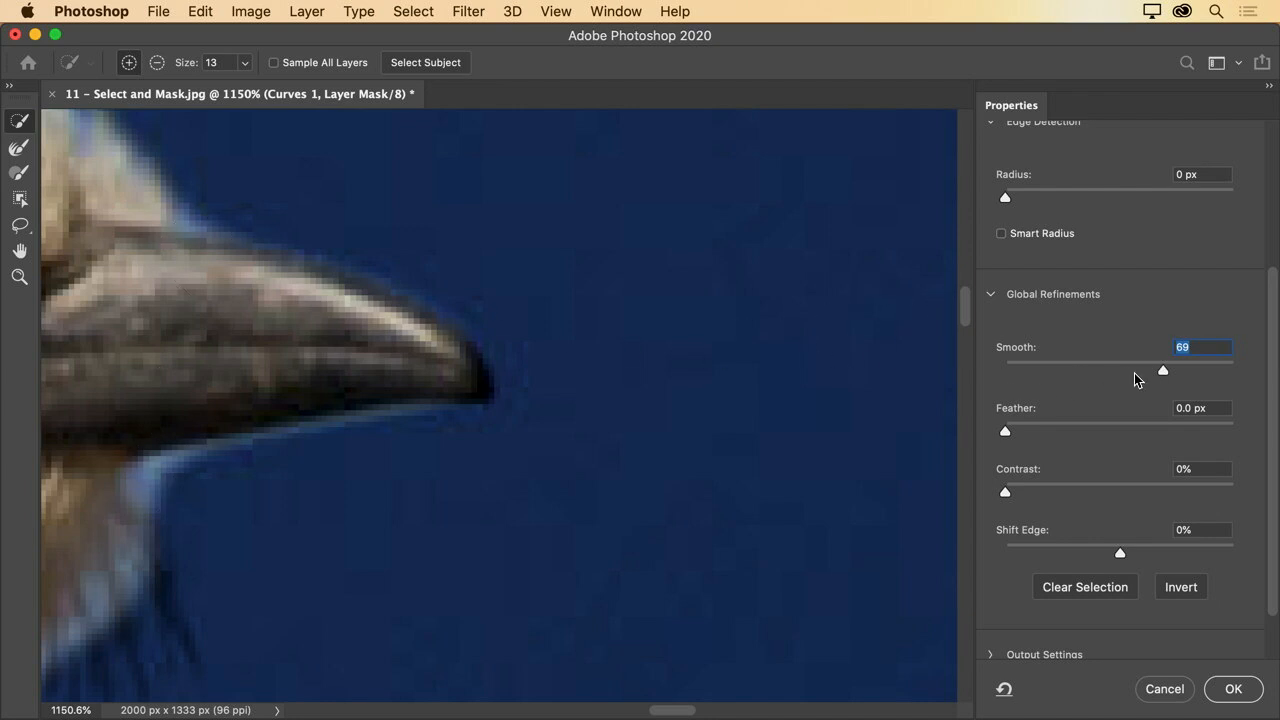
{"action": "left_click_drag", "start_coordinate": [1161, 369], "coordinate": [1016, 367]}
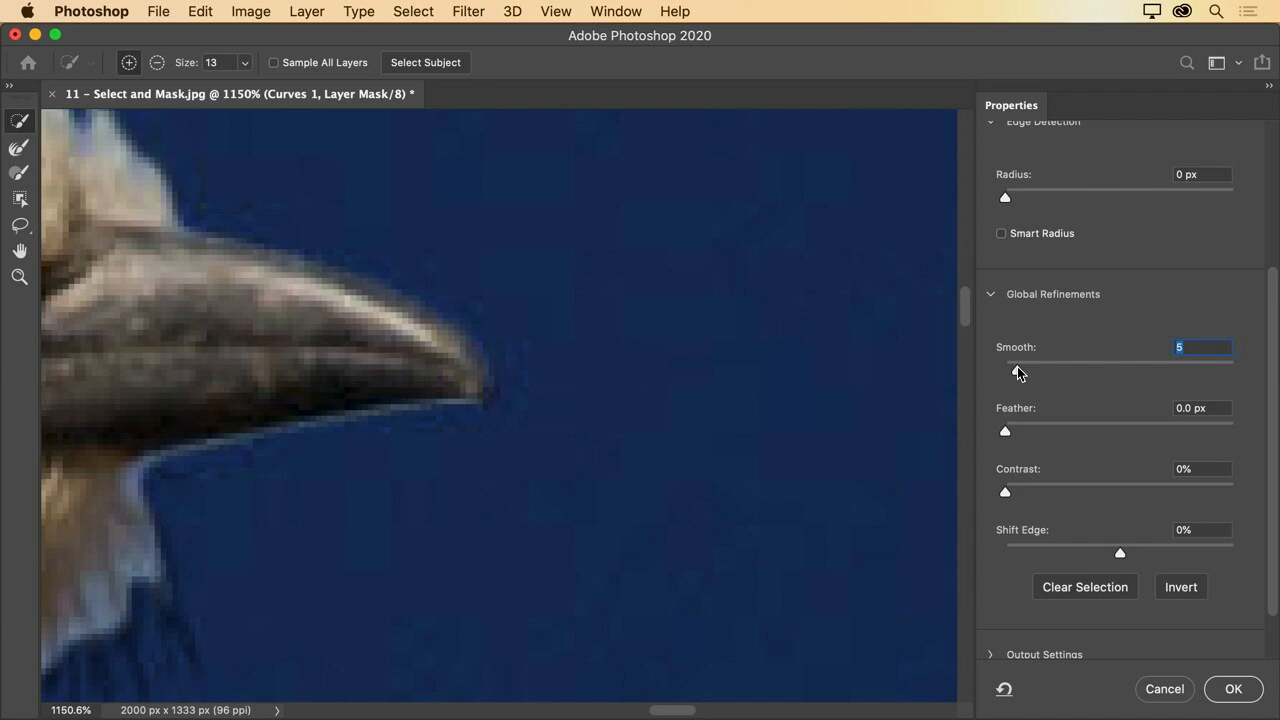
Set Feather to 0.8 px and Shift Edge to +36% to close the light fringe along the bird's breast.
{"action": "mouse_move", "coordinate": [533, 354]}
{"action": "left_mouse_down"}
{"action": "mouse_move", "coordinate": [671, 183]}
{"action": "mouse_move", "coordinate": [506, 499]}
{"action": "mouse_move", "coordinate": [591, 183]}
{"action": "mouse_move", "coordinate": [614, 474]}
{"action": "mouse_move", "coordinate": [609, 349]}
{"action": "mouse_move", "coordinate": [590, 330]}
{"action": "left_mouse_up"}
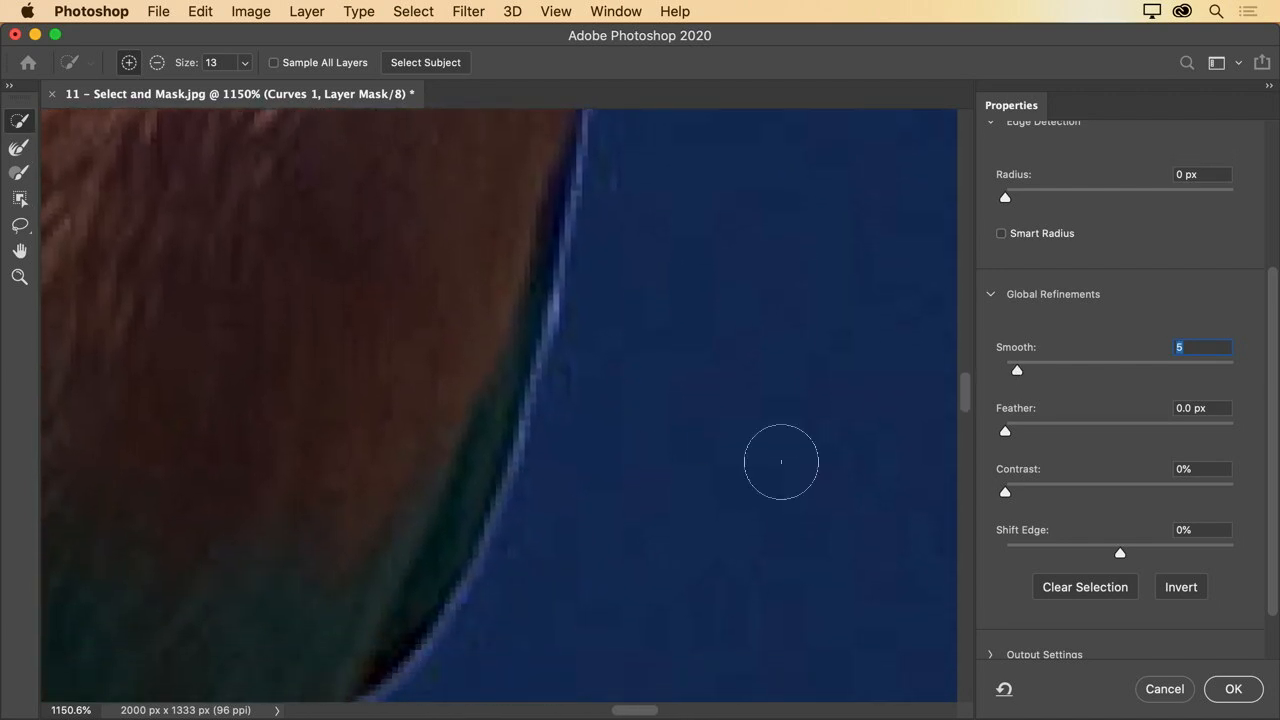
{"action": "left_click_drag", "start_coordinate": [1006, 434], "coordinate": [1017, 438]}
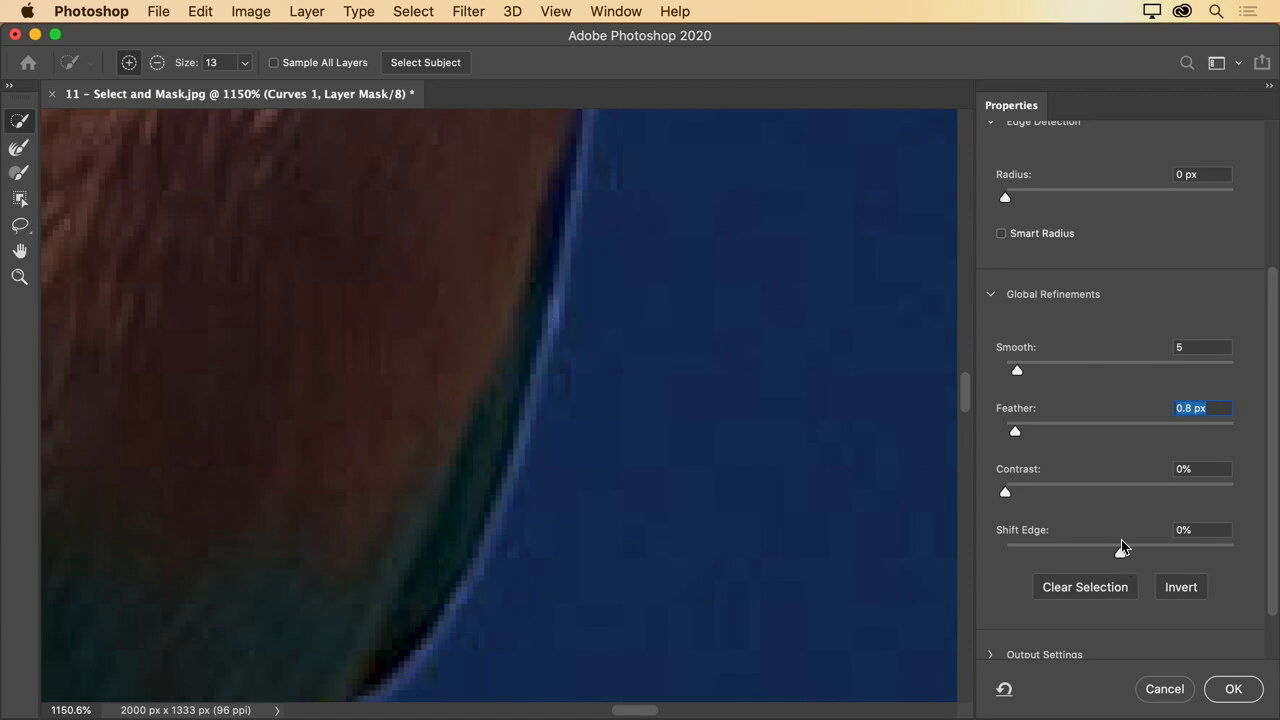
{"action": "left_click_drag", "start_coordinate": [1119, 555], "coordinate": [1221, 557]}
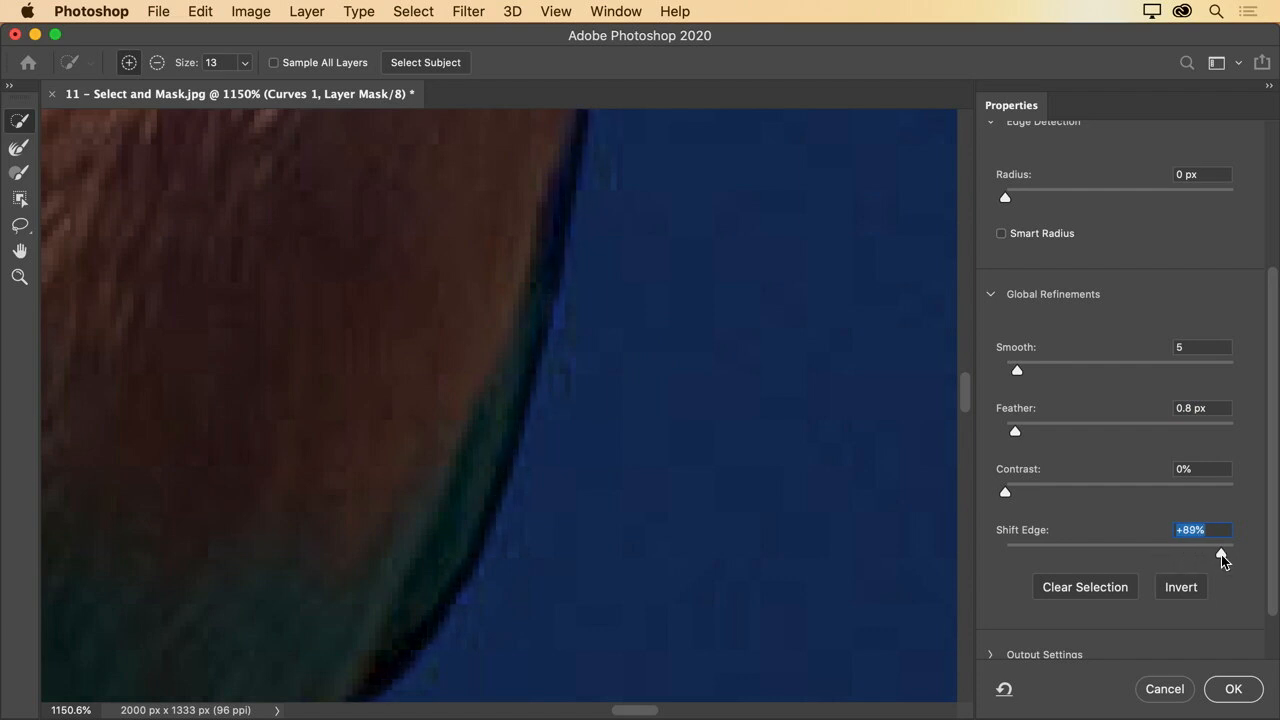
{"action": "left_click_drag", "start_coordinate": [1221, 554], "coordinate": [1156, 544]}
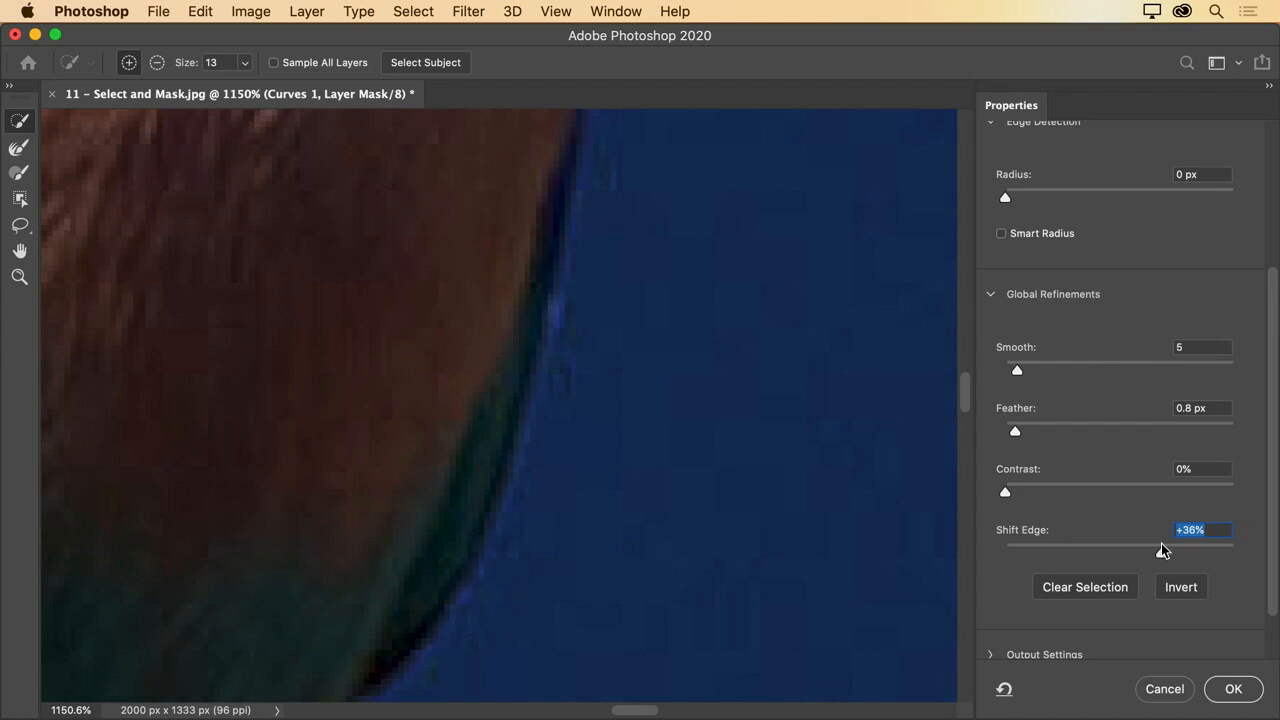
Refine the edge at the chin feathers with Radius 3 px, Smart Radius enabled, Shift Edge +45% and Smooth 3.
{"action": "key", "text": "super+0"}
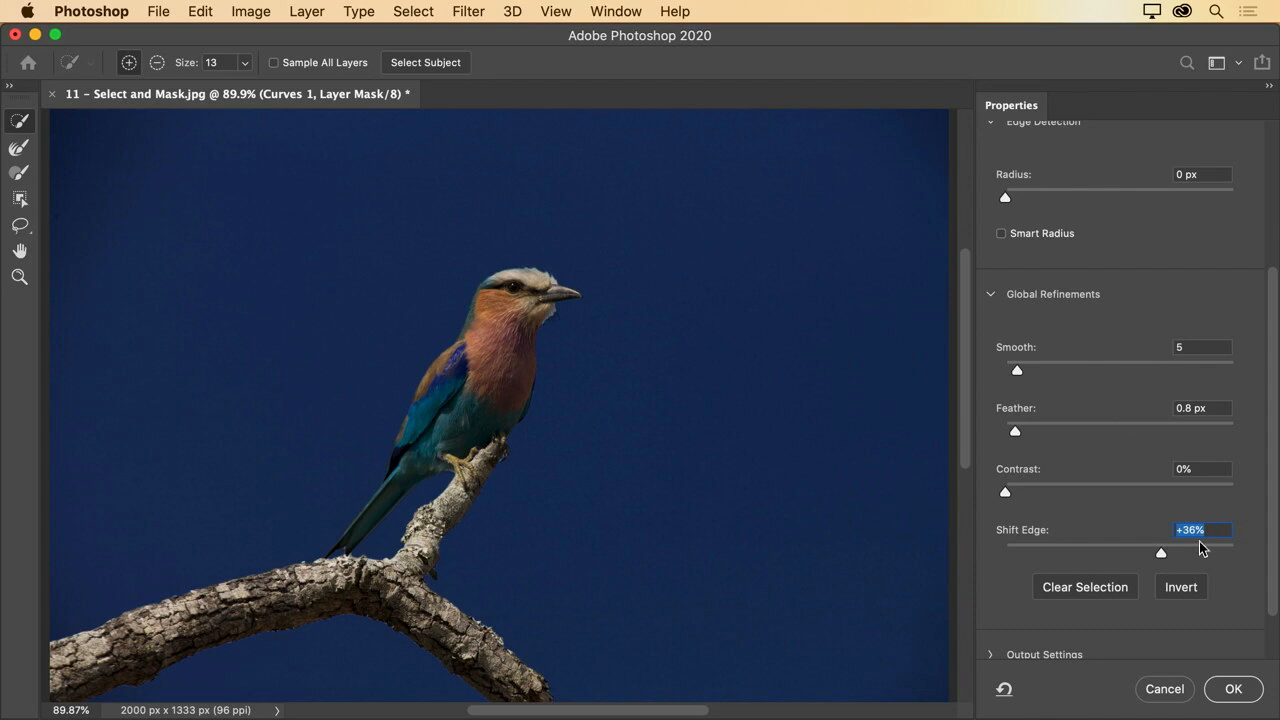
{"action": "left_click_drag", "start_coordinate": [566, 322], "coordinate": [694, 334]}
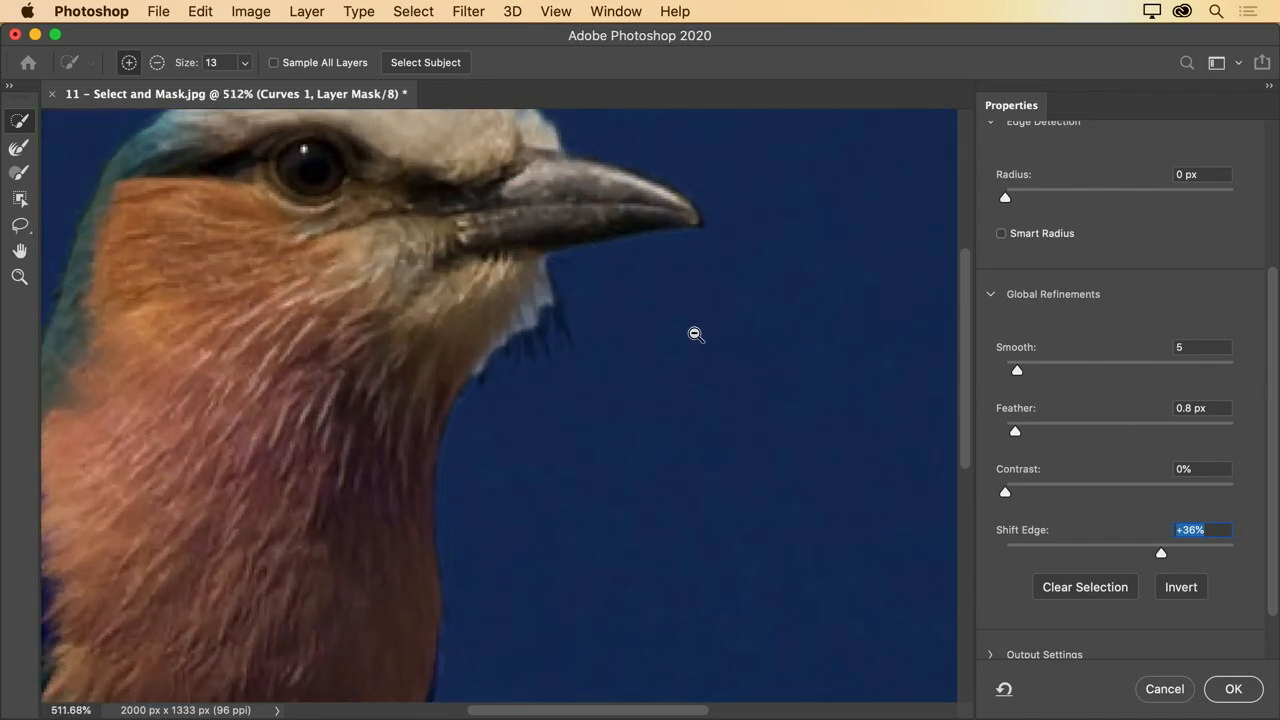
{"action": "left_click_drag", "start_coordinate": [537, 306], "coordinate": [569, 328]}
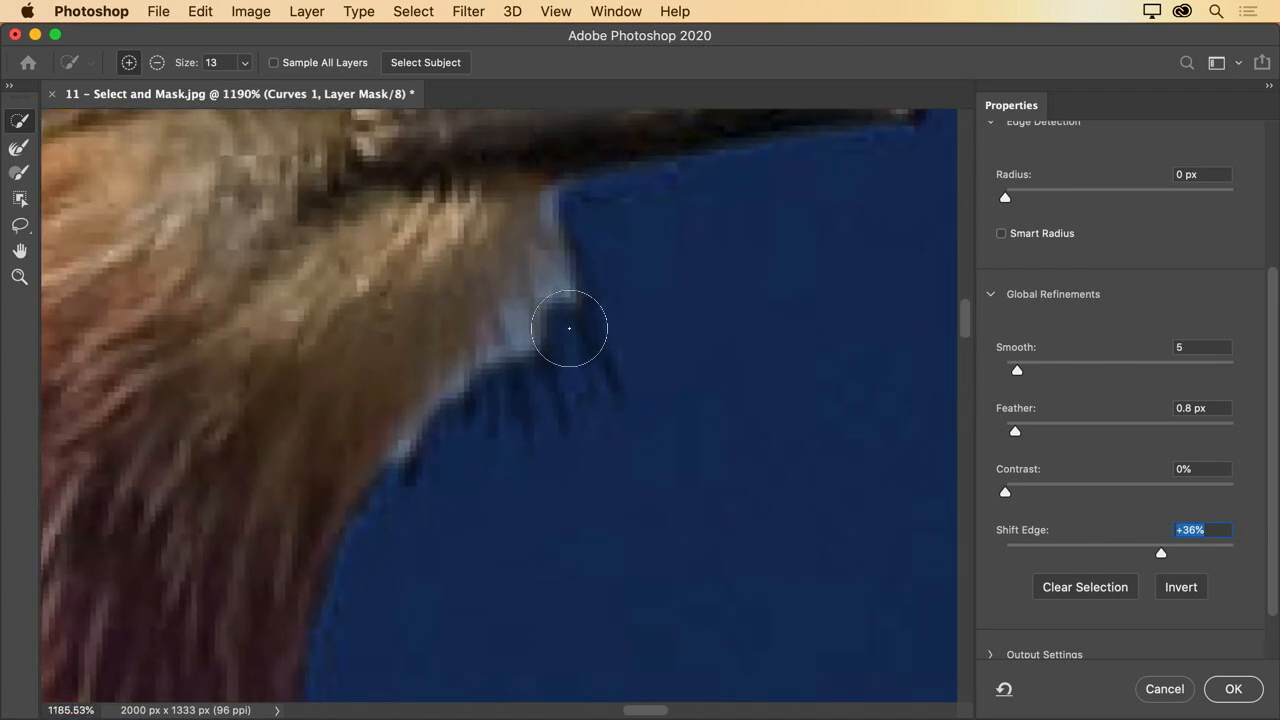
{"action": "key", "text": "super+minus"}
{"action": "key", "text": "super+minus"}
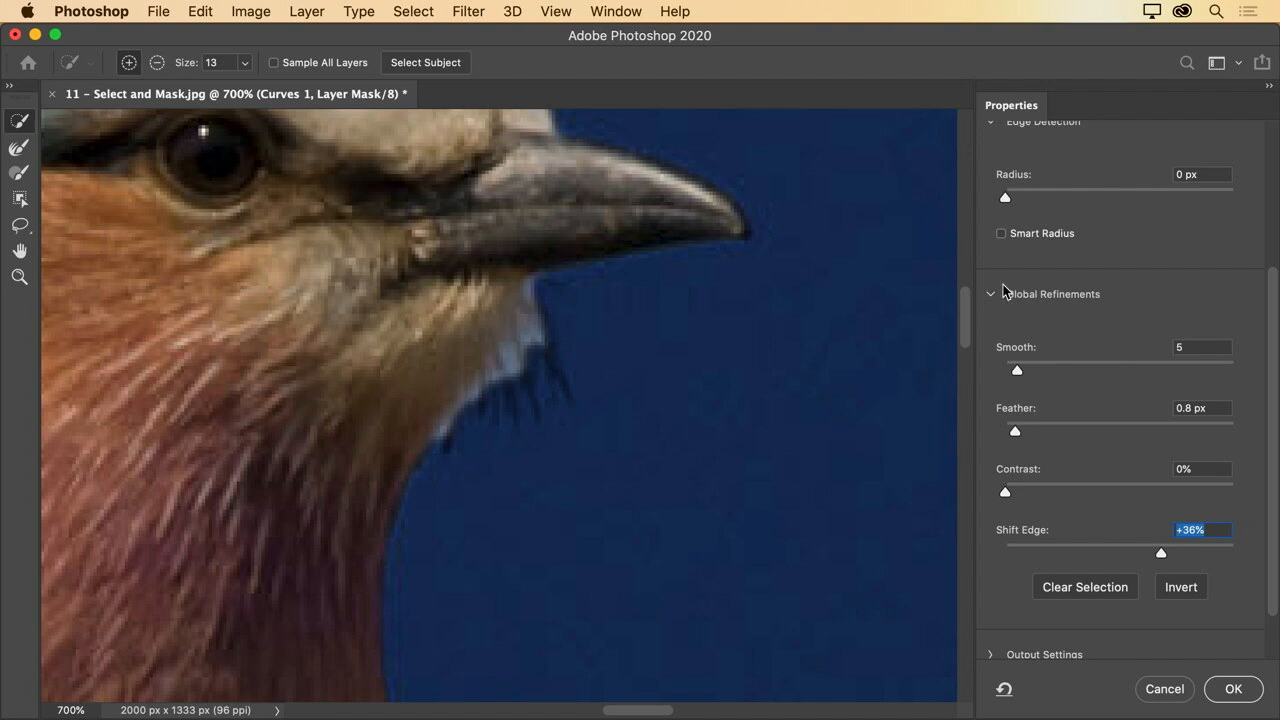
{"action": "left_click_drag", "start_coordinate": [1005, 197], "coordinate": [1038, 203]}
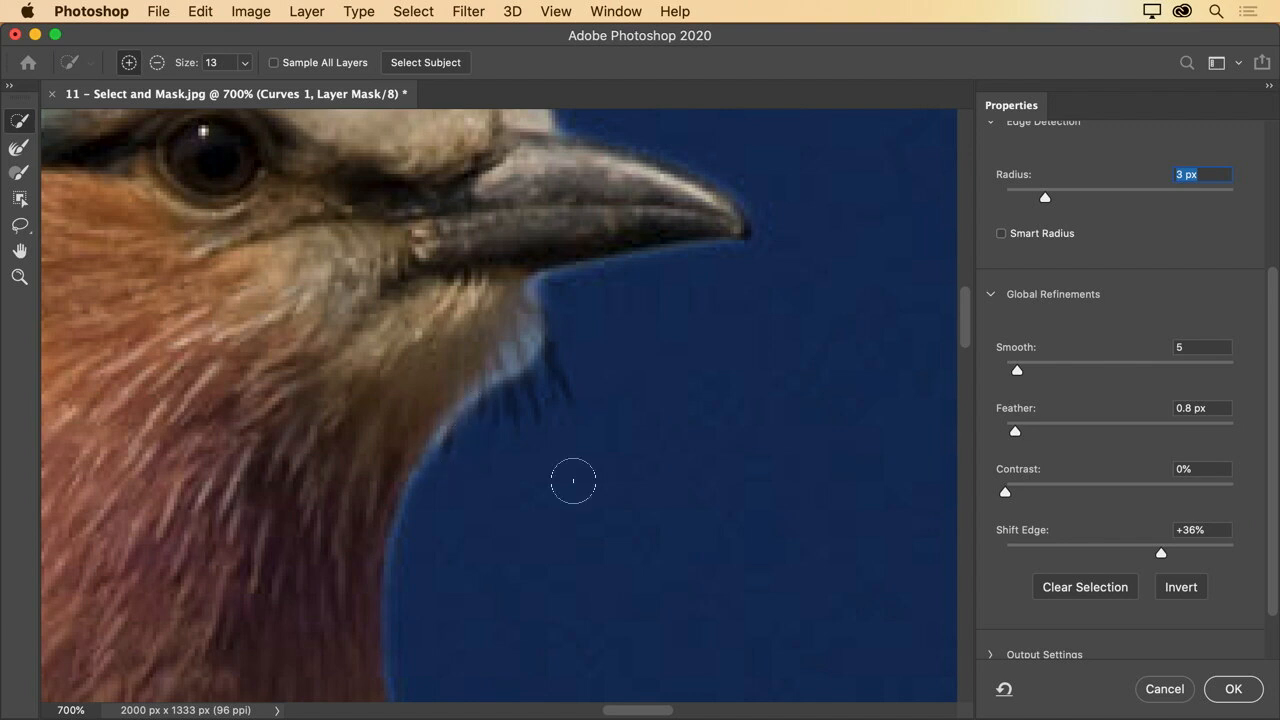
{"action": "left_click", "coordinate": [1008, 234]}
{"action": "left_click_drag", "start_coordinate": [1163, 557], "coordinate": [1174, 560]}
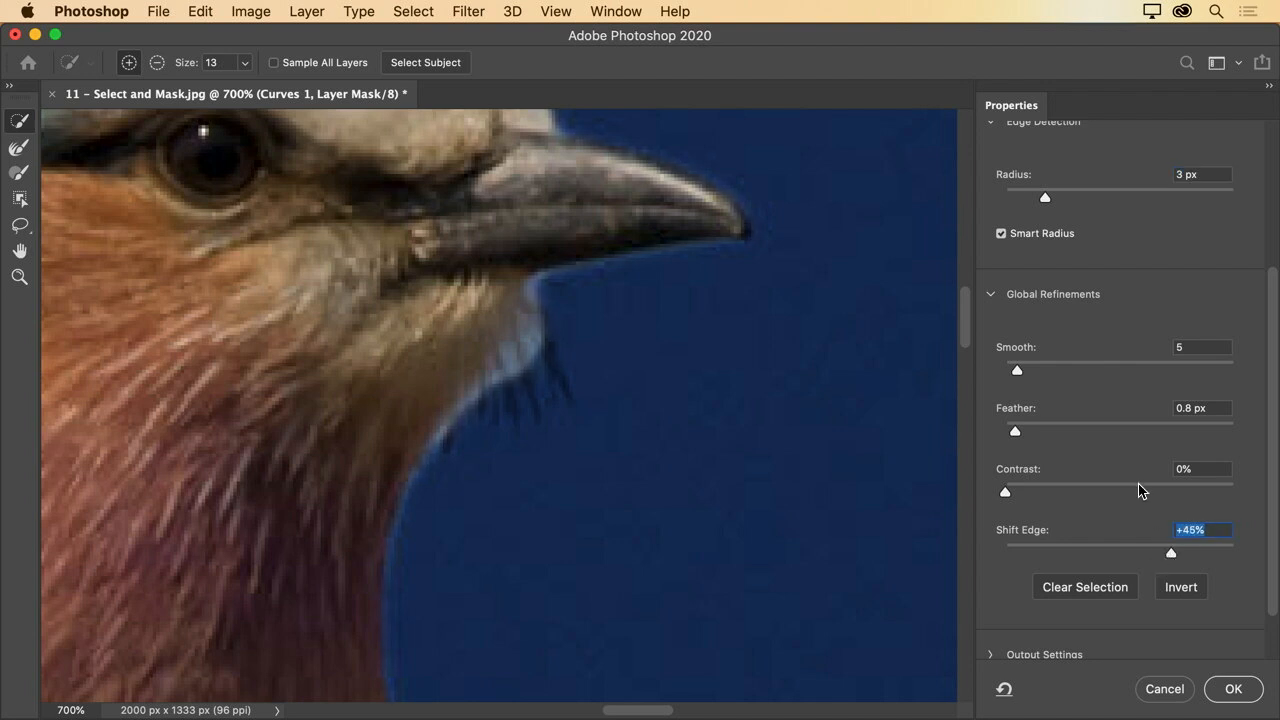
{"action": "left_click_drag", "start_coordinate": [1017, 371], "coordinate": [1014, 375]}
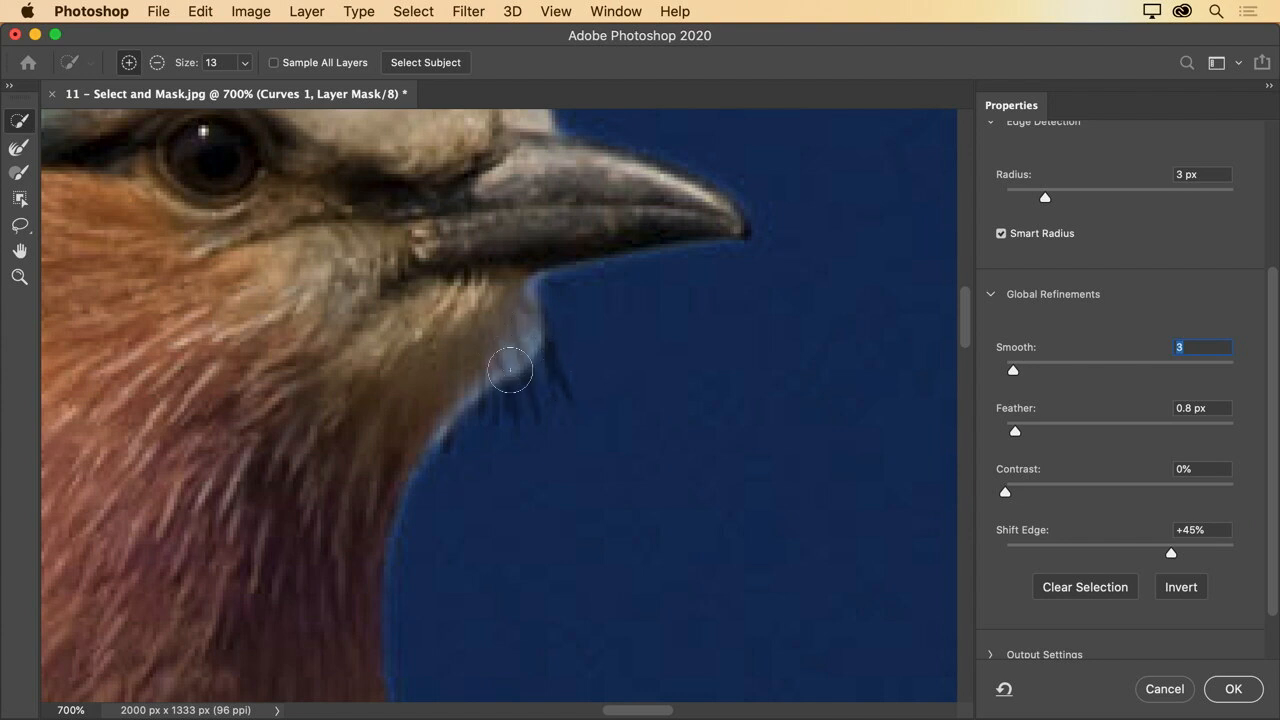
Paint over the chin feathers below the beak with the Refine Edge Brush at size 13, and switch to the Brush tool.
{"action": "left_click", "coordinate": [18, 173]}
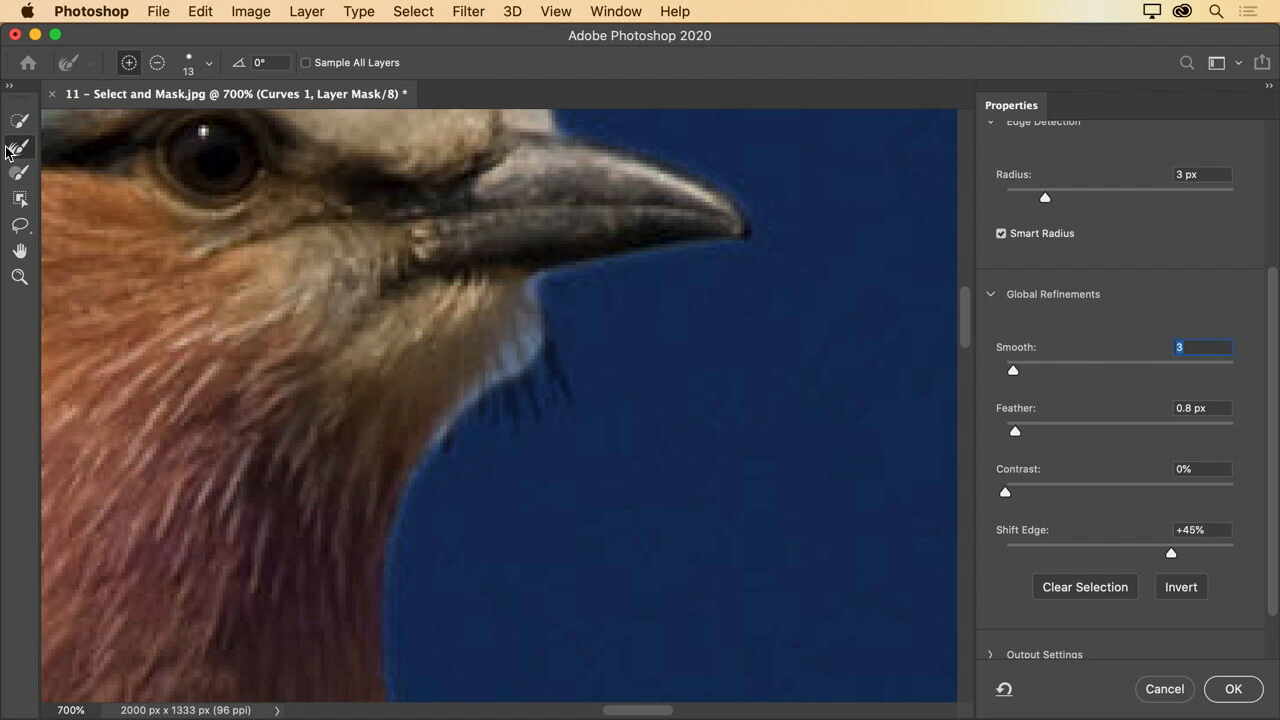
{"action": "left_click", "coordinate": [16, 176]}
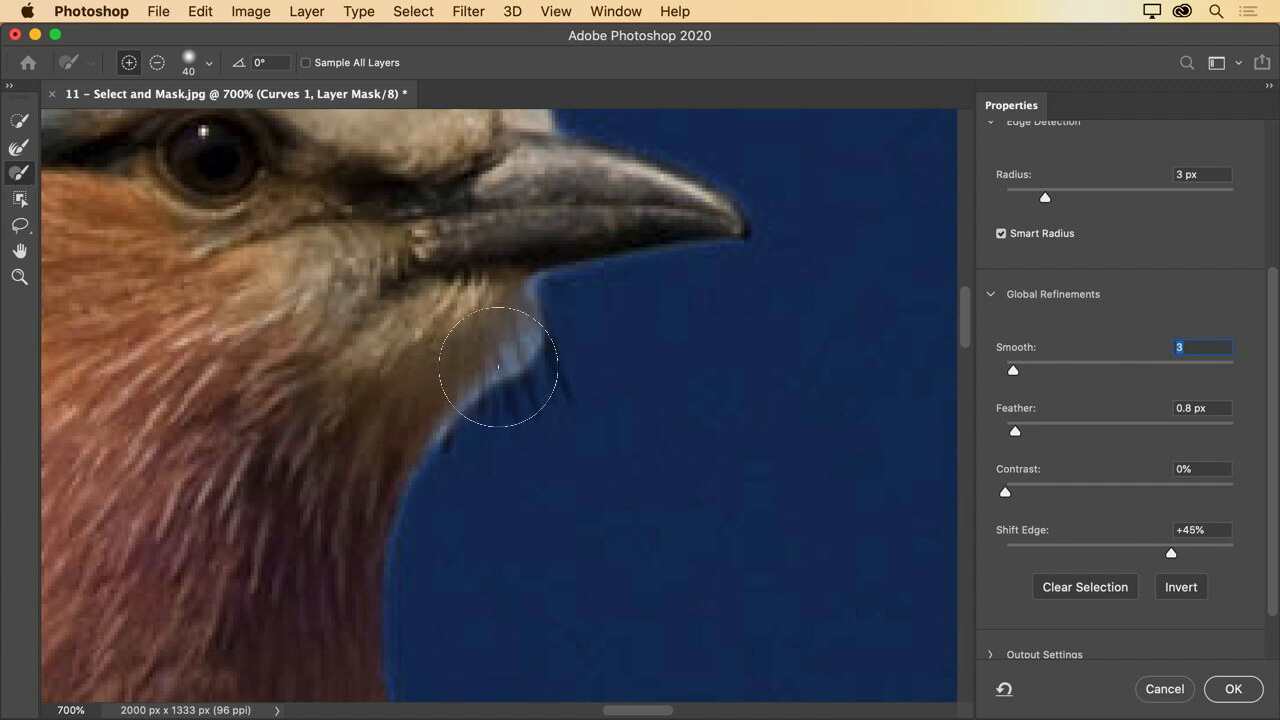
{"action": "left_click", "coordinate": [18, 123]}
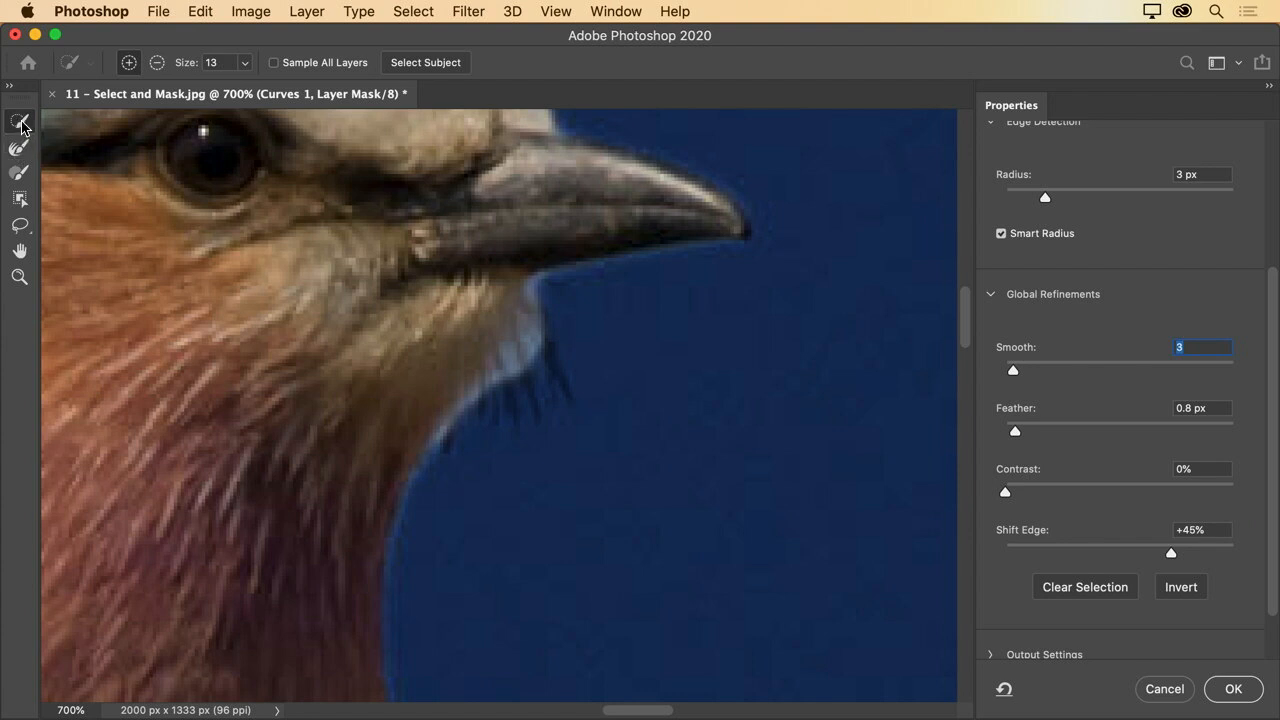
{"action": "left_click", "coordinate": [19, 148]}
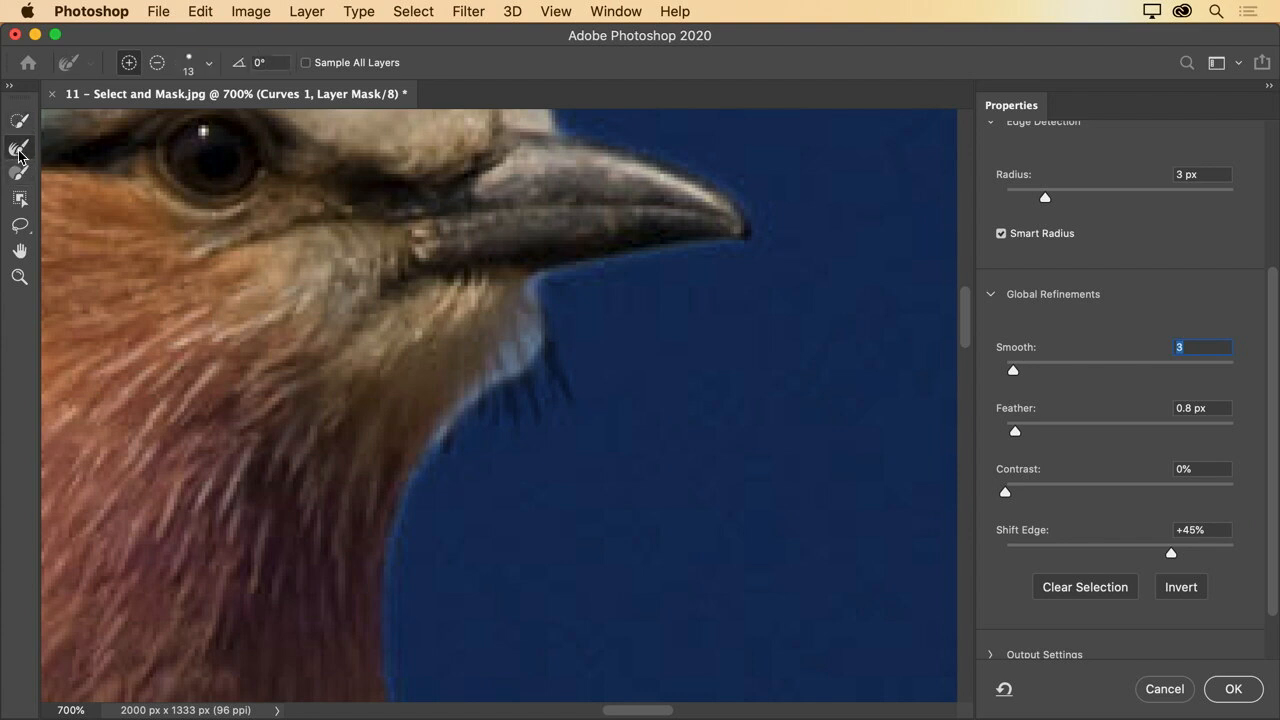
{"action": "mouse_move", "coordinate": [501, 388]}
{"action": "left_mouse_down"}
{"action": "mouse_move", "coordinate": [548, 329]}
{"action": "mouse_move", "coordinate": [482, 420]}
{"action": "mouse_move", "coordinate": [546, 328]}
{"action": "mouse_move", "coordinate": [524, 379]}
{"action": "mouse_move", "coordinate": [483, 420]}
{"action": "mouse_move", "coordinate": [532, 367]}
{"action": "mouse_move", "coordinate": [547, 325]}
{"action": "mouse_move", "coordinate": [483, 417]}
{"action": "left_mouse_up"}
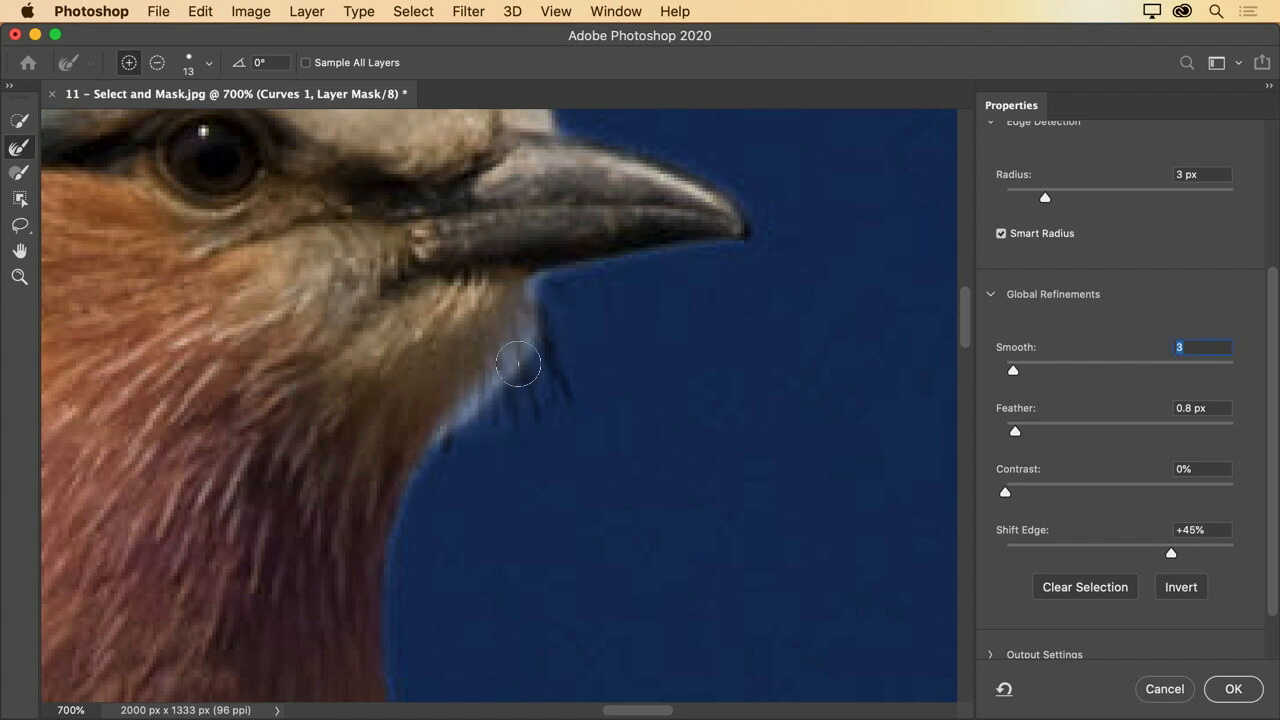
{"action": "key", "text": "b"}
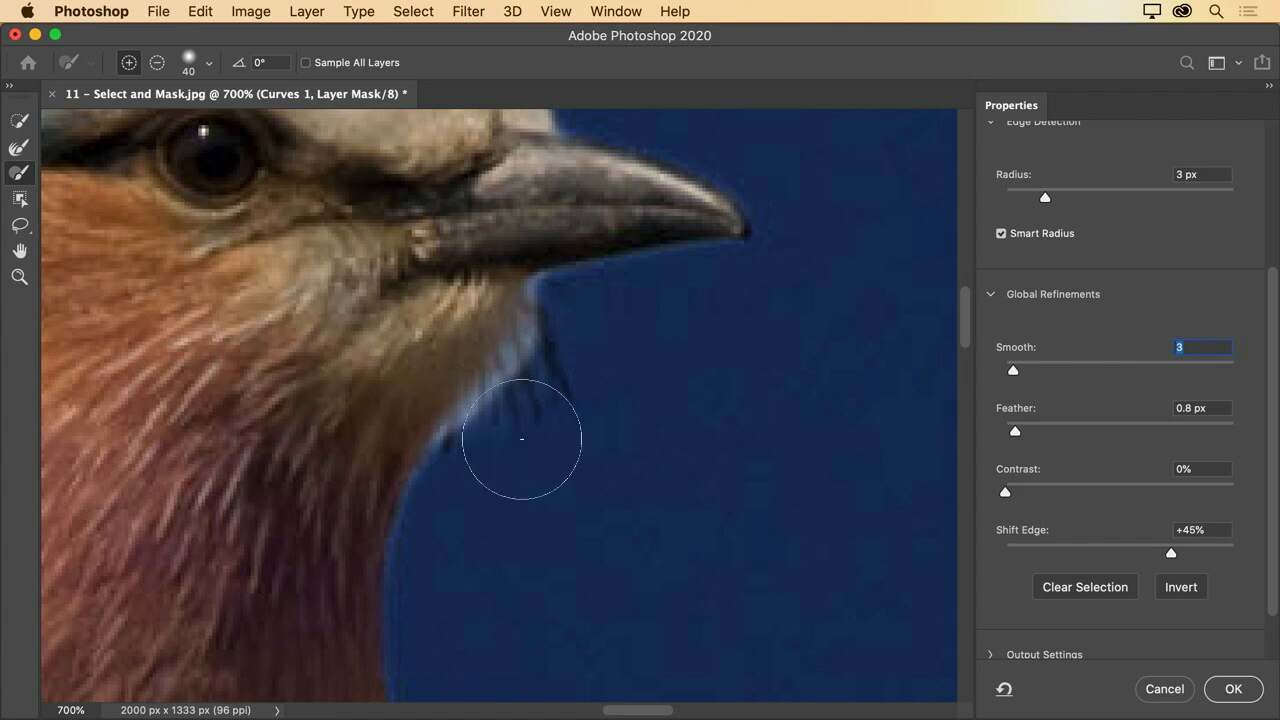
Paint along the chin feather edge just below the beak with the Brush tool at size 8.
{"action": "key", "text": "bracketleft"}
{"action": "key", "text": "bracketleft"}
{"action": "key", "text": "bracketleft"}
{"action": "key", "text": "bracketleft"}
{"action": "key", "text": "bracketleft"}
{"action": "mouse_move", "coordinate": [547, 360]}
{"action": "left_mouse_down"}
{"action": "mouse_move", "coordinate": [554, 318]}
{"action": "mouse_move", "coordinate": [532, 377]}
{"action": "mouse_move", "coordinate": [470, 444]}
{"action": "mouse_move", "coordinate": [538, 376]}
{"action": "left_mouse_up"}
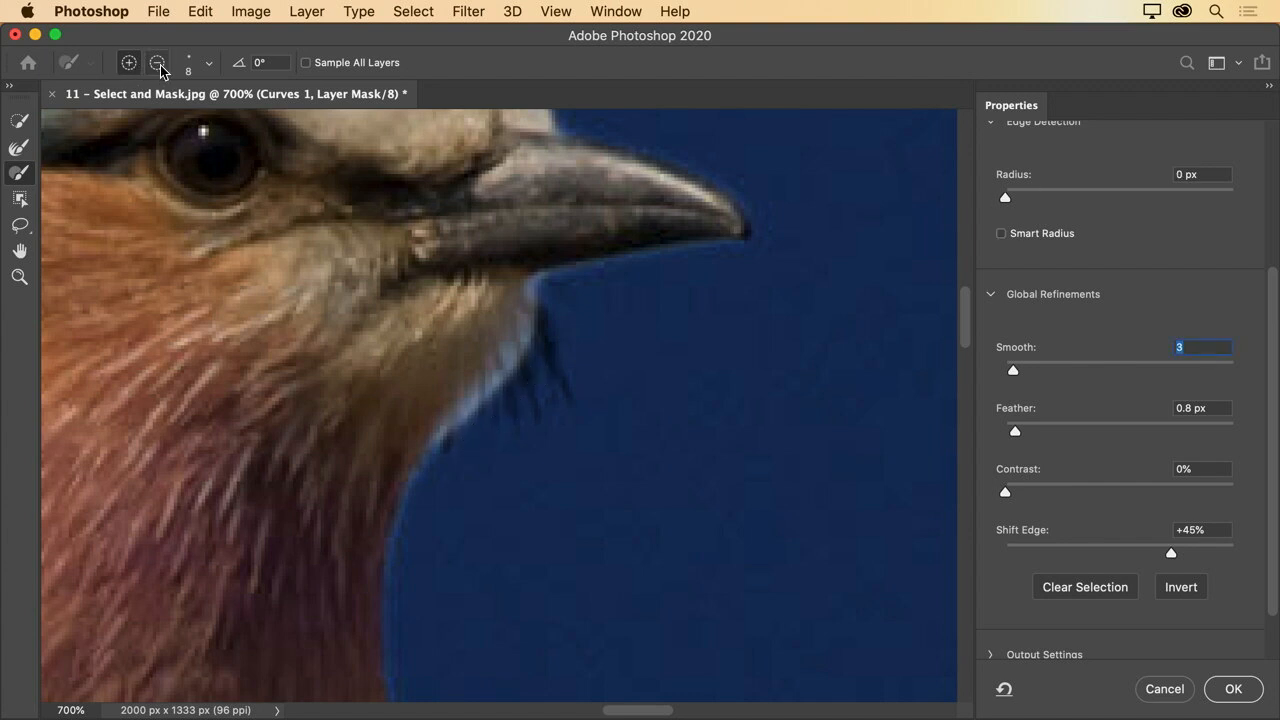
Try adding the chin feathers below the beak to the selection with the Quick Selection tool at size 13, and subtract them again.
{"action": "left_click", "coordinate": [19, 120]}
{"action": "mouse_move", "coordinate": [373, 334]}
{"action": "left_mouse_down"}
{"action": "mouse_move", "coordinate": [435, 430]}
{"action": "mouse_move", "coordinate": [497, 385]}
{"action": "mouse_move", "coordinate": [528, 310]}
{"action": "left_mouse_up"}
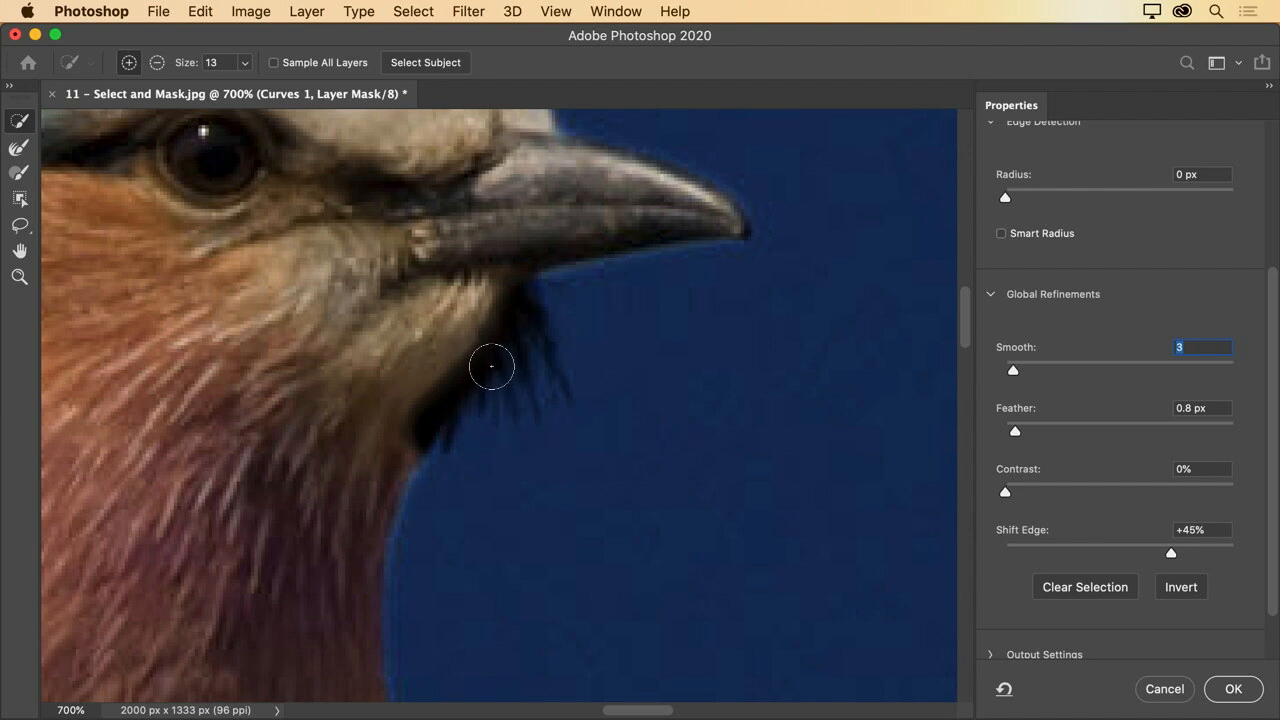
{"action": "left_click", "coordinate": [157, 62]}
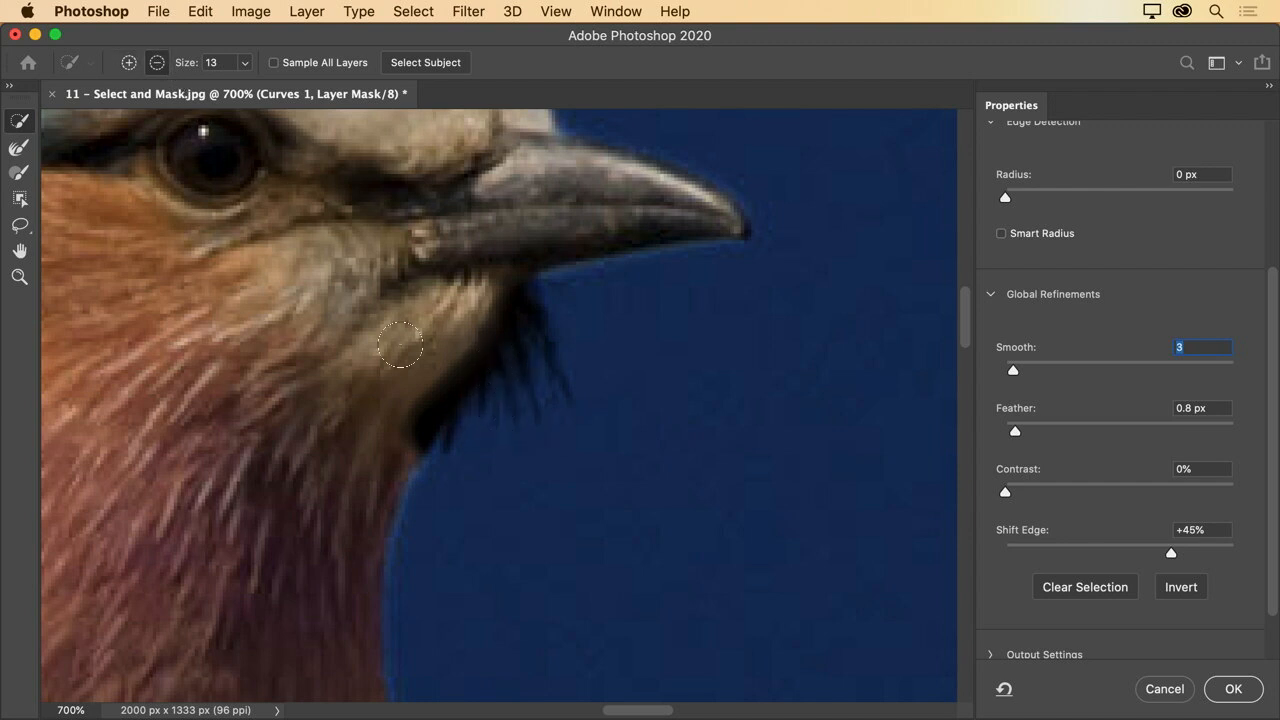
{"action": "mouse_move", "coordinate": [406, 349]}
{"action": "left_mouse_down"}
{"action": "mouse_move", "coordinate": [470, 427]}
{"action": "mouse_move", "coordinate": [395, 420]}
{"action": "mouse_move", "coordinate": [504, 297]}
{"action": "mouse_move", "coordinate": [475, 374]}
{"action": "mouse_move", "coordinate": [393, 463]}
{"action": "mouse_move", "coordinate": [463, 398]}
{"action": "mouse_move", "coordinate": [534, 286]}
{"action": "left_mouse_up"}
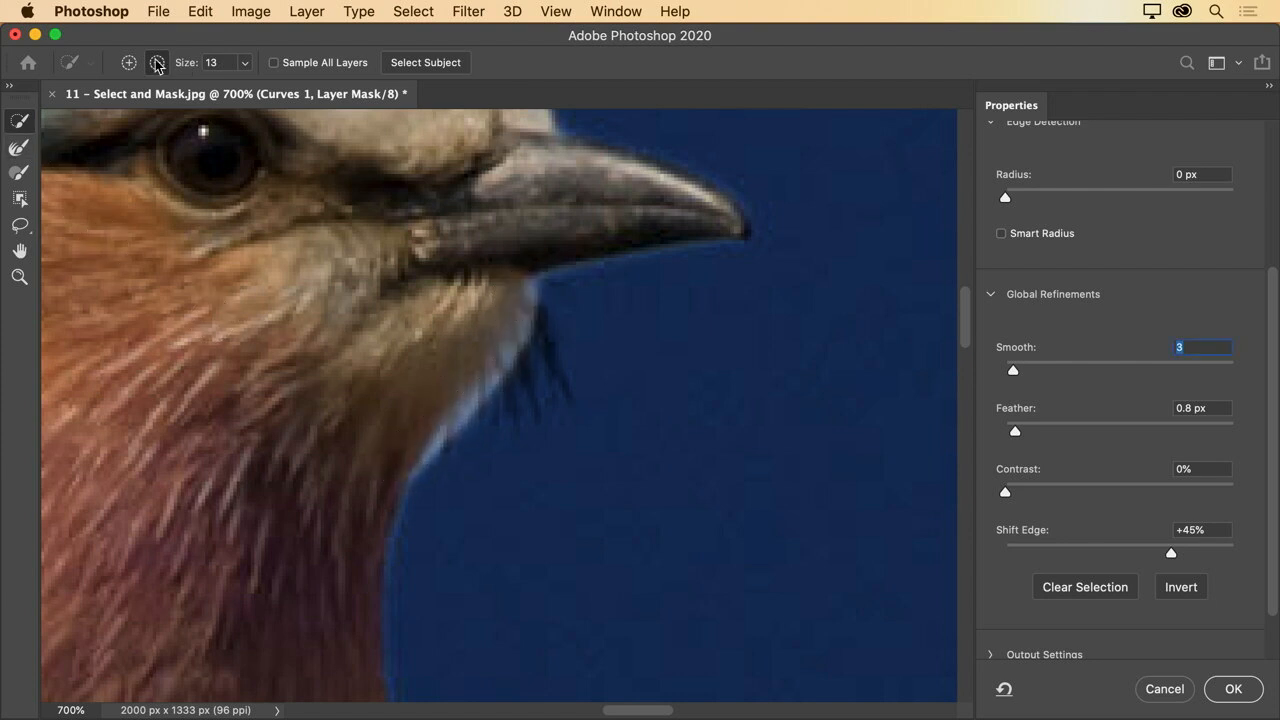
Add the light fringe around the chin feathers to the selection with the Quick Selection tool, and apply the Select and Mask refinements.
{"action": "left_click", "coordinate": [128, 62]}
{"action": "mouse_move", "coordinate": [531, 343]}
{"action": "left_mouse_down"}
{"action": "mouse_move", "coordinate": [522, 400]}
{"action": "mouse_move", "coordinate": [477, 451]}
{"action": "mouse_move", "coordinate": [534, 363]}
{"action": "mouse_move", "coordinate": [623, 420]}
{"action": "left_mouse_up"}
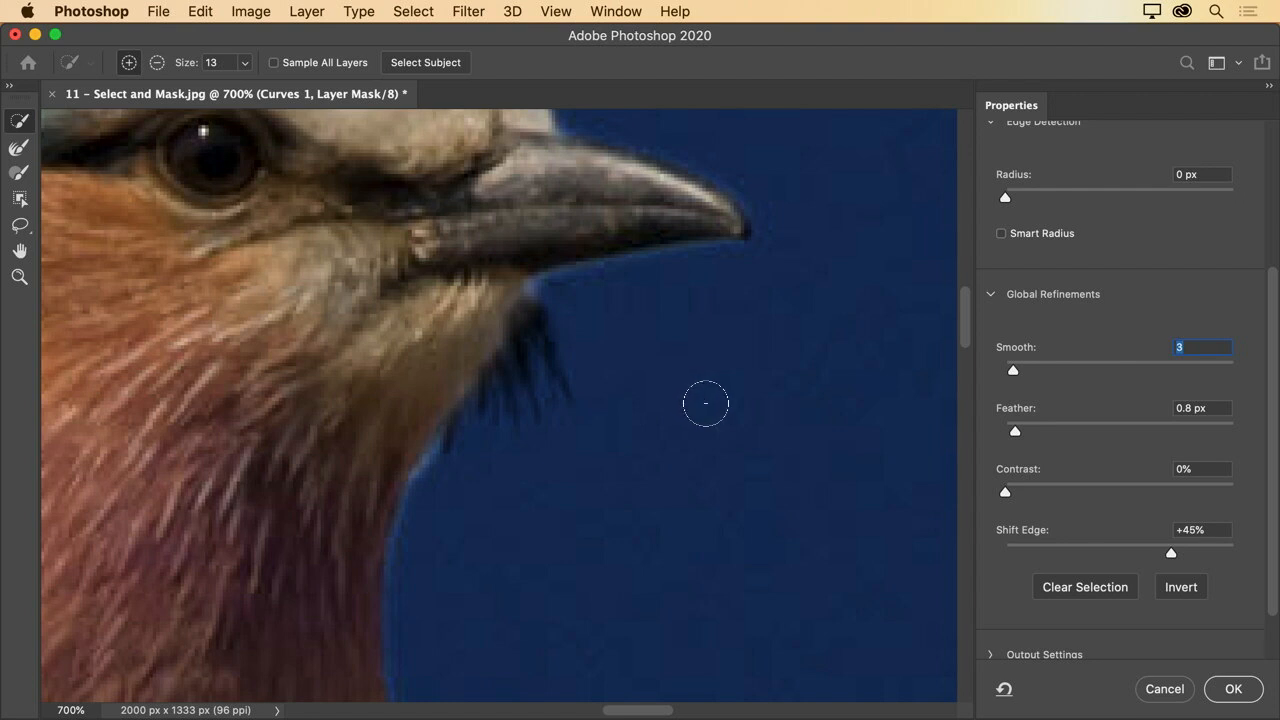
{"action": "left_click", "coordinate": [1236, 692]}
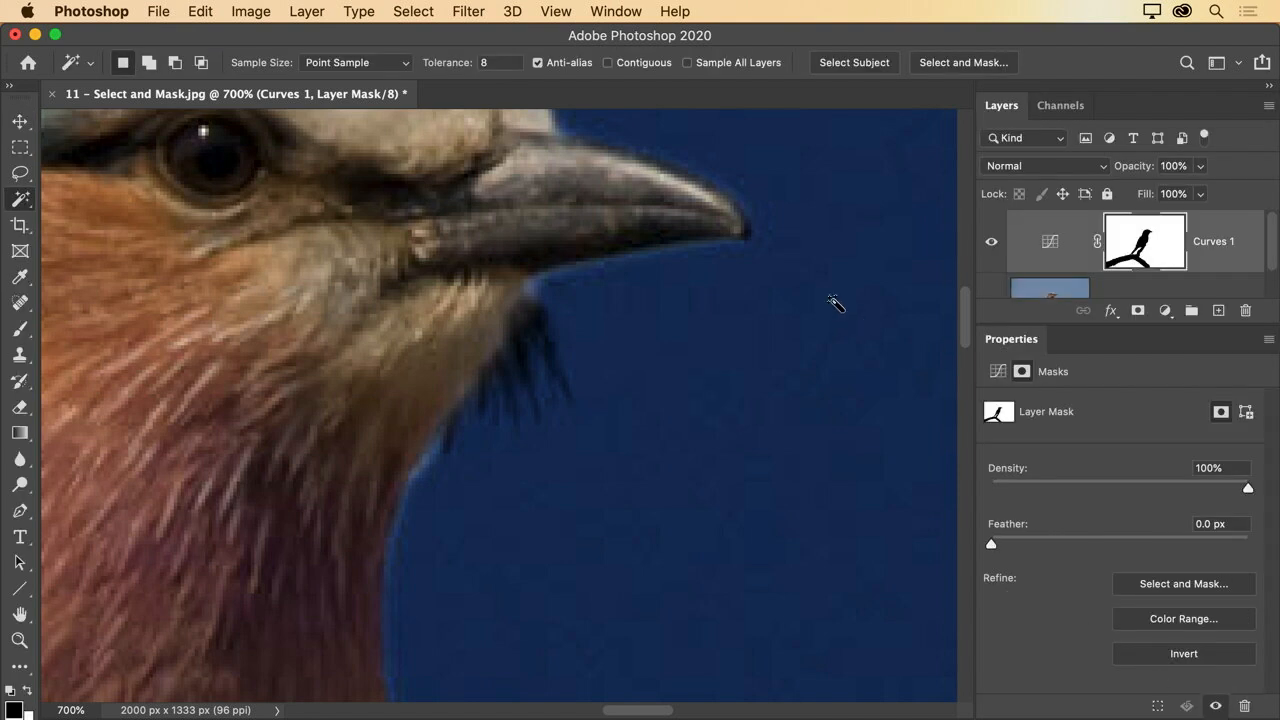
Paint black over the tip of the beak on the Curves 1 layer mask with the Brush tool at size 9.
{"action": "left_click", "coordinate": [20, 328]}
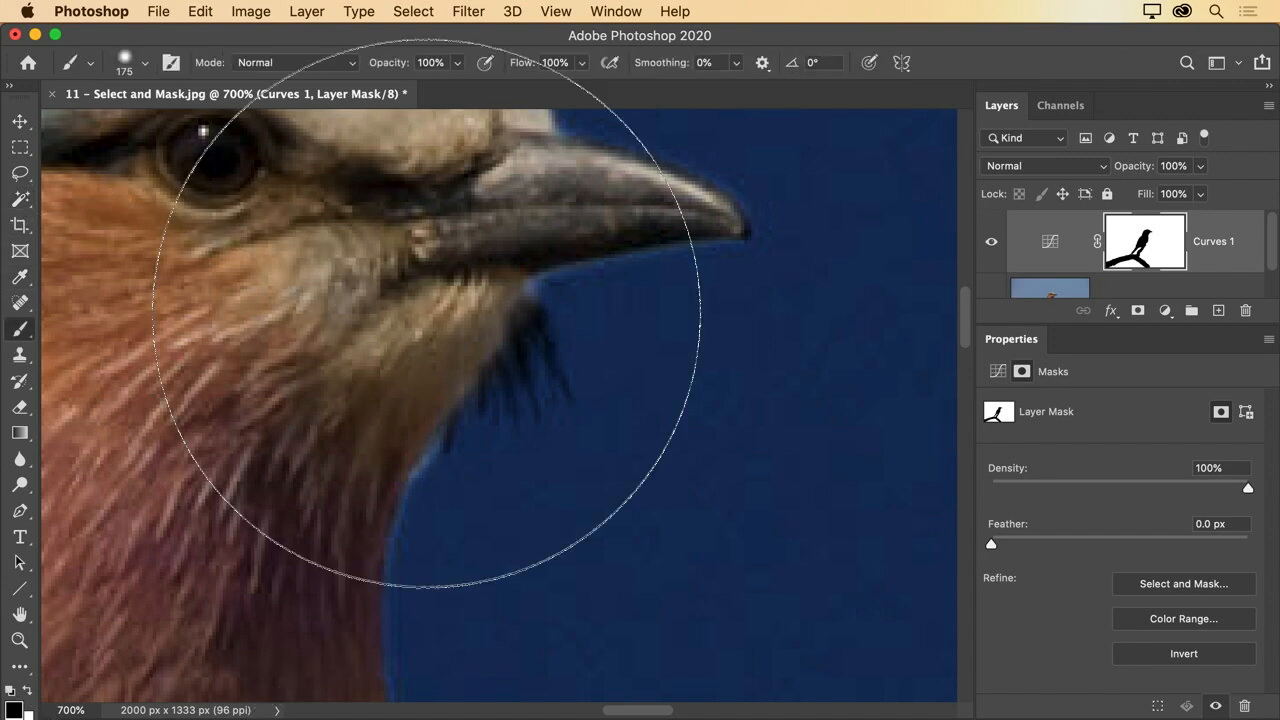
{"action": "key", "text": "bracketleft"}
{"action": "key", "text": "bracketleft"}
{"action": "key", "text": "bracketleft"}
{"action": "key", "text": "bracketleft"}
{"action": "key", "text": "bracketleft"}
{"action": "key", "text": "bracketleft"}
{"action": "key", "text": "bracketleft"}
{"action": "key", "text": "bracketleft"}
{"action": "key", "text": "bracketleft"}
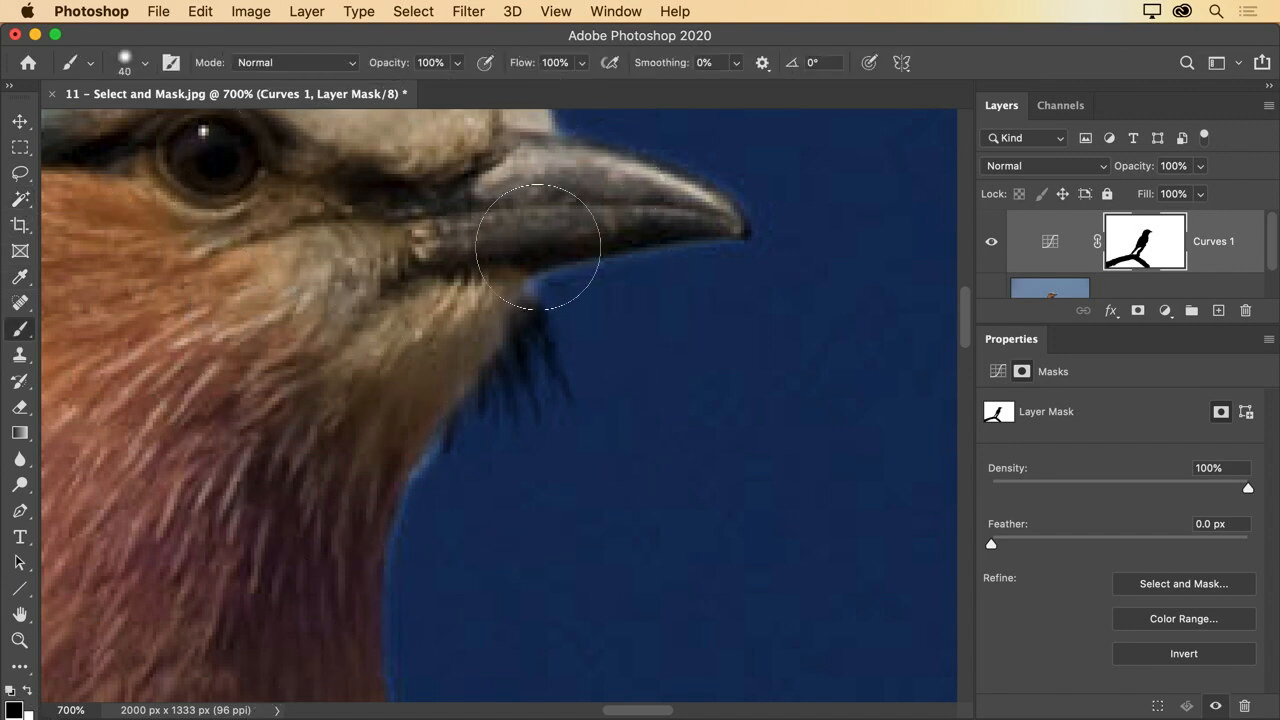
{"action": "key", "text": "bracketleft"}
{"action": "key", "text": "bracketleft"}
{"action": "key", "text": "bracketleft"}
{"action": "key", "text": "bracketleft"}
{"action": "mouse_move", "coordinate": [719, 217]}
{"action": "left_mouse_down"}
{"action": "mouse_move", "coordinate": [738, 228]}
{"action": "mouse_move", "coordinate": [695, 218]}
{"action": "mouse_move", "coordinate": [743, 234]}
{"action": "left_mouse_up"}
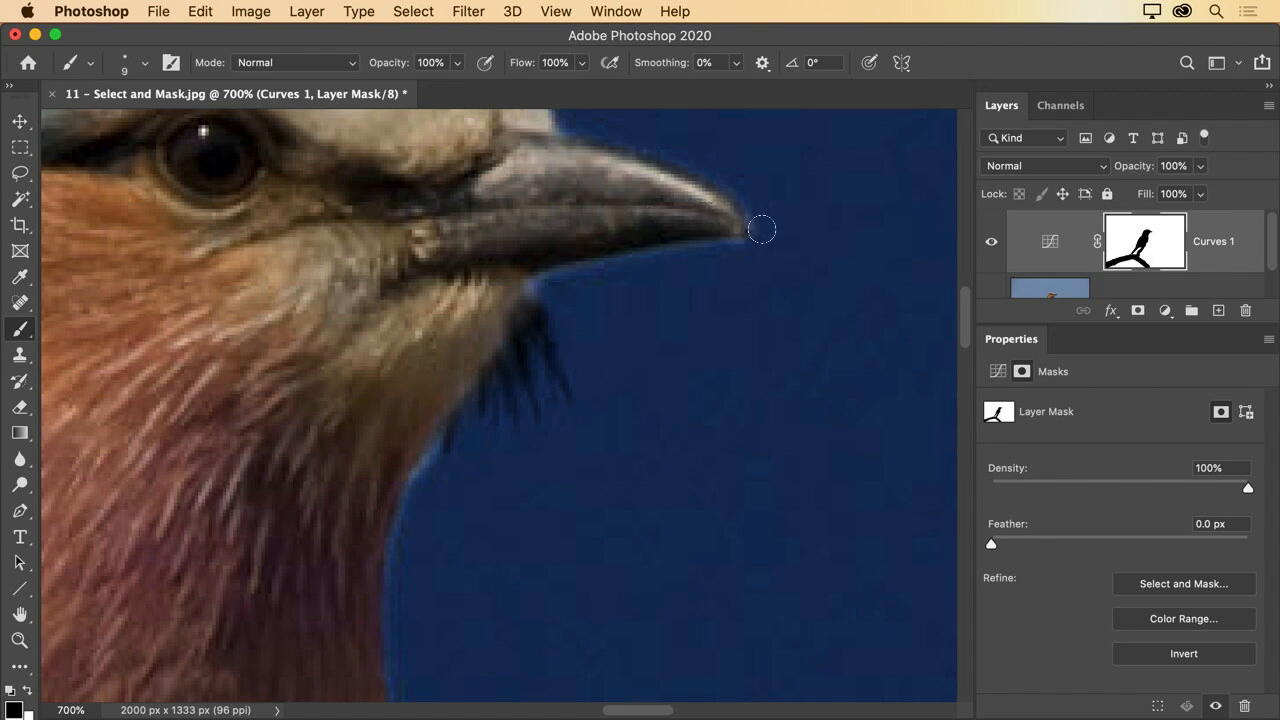
Paint black over the chin feathers below the beak on the Curves 1 mask with a size 50, 0% hardness brush.
{"action": "key", "text": "x"}
{"action": "key", "text": "x"}
{"action": "key", "text": "bracketright"}
{"action": "key", "text": "bracketright"}
{"action": "key", "text": "bracketright"}
{"action": "left_click", "coordinate": [146, 62]}
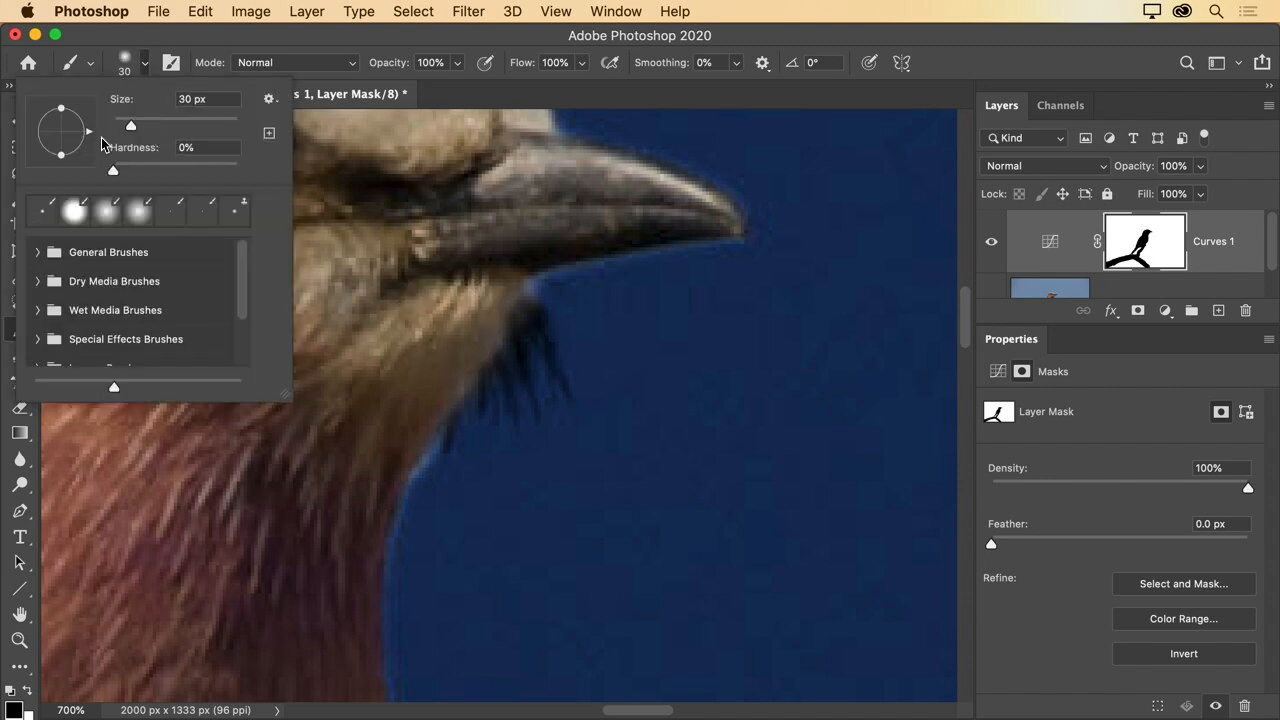
{"action": "left_click", "coordinate": [146, 64]}
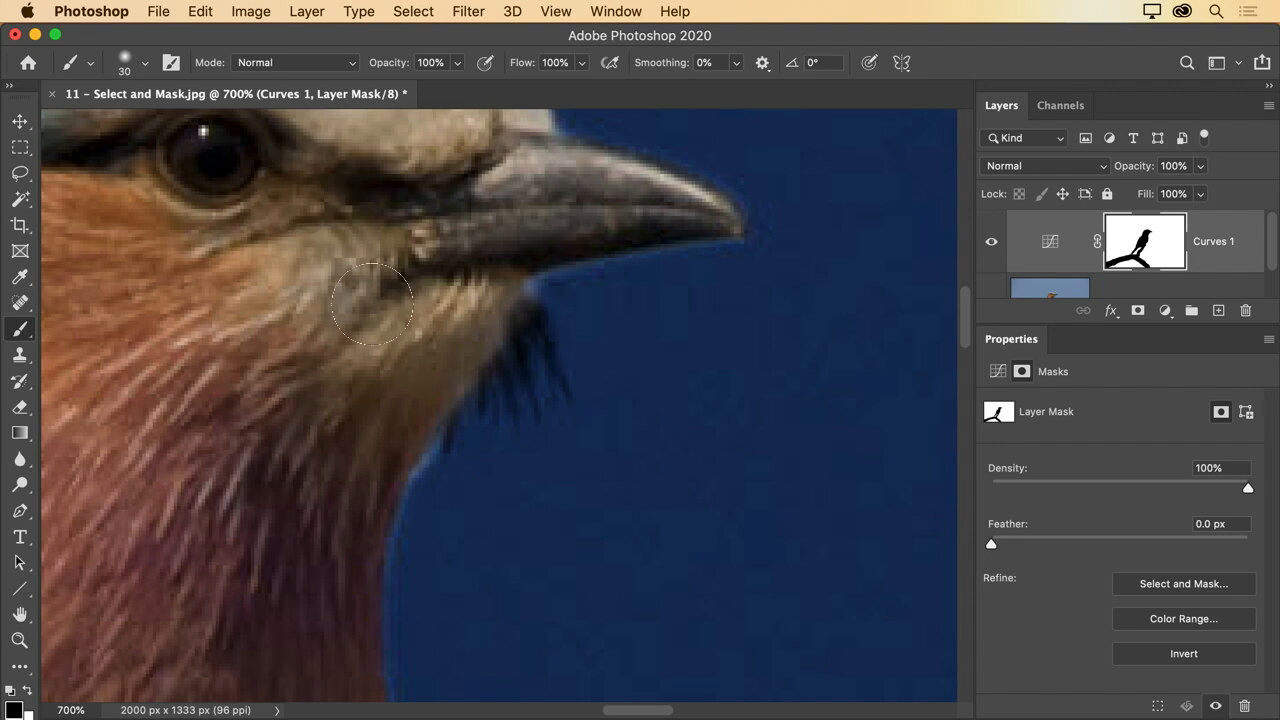
{"action": "key", "text": "bracketright"}
{"action": "key", "text": "bracketright"}
{"action": "key", "text": "bracketright"}
{"action": "key", "text": "bracketright"}
{"action": "mouse_move", "coordinate": [421, 323]}
{"action": "left_mouse_down"}
{"action": "mouse_move", "coordinate": [458, 307]}
{"action": "mouse_move", "coordinate": [434, 348]}
{"action": "mouse_move", "coordinate": [395, 367]}
{"action": "left_mouse_up"}
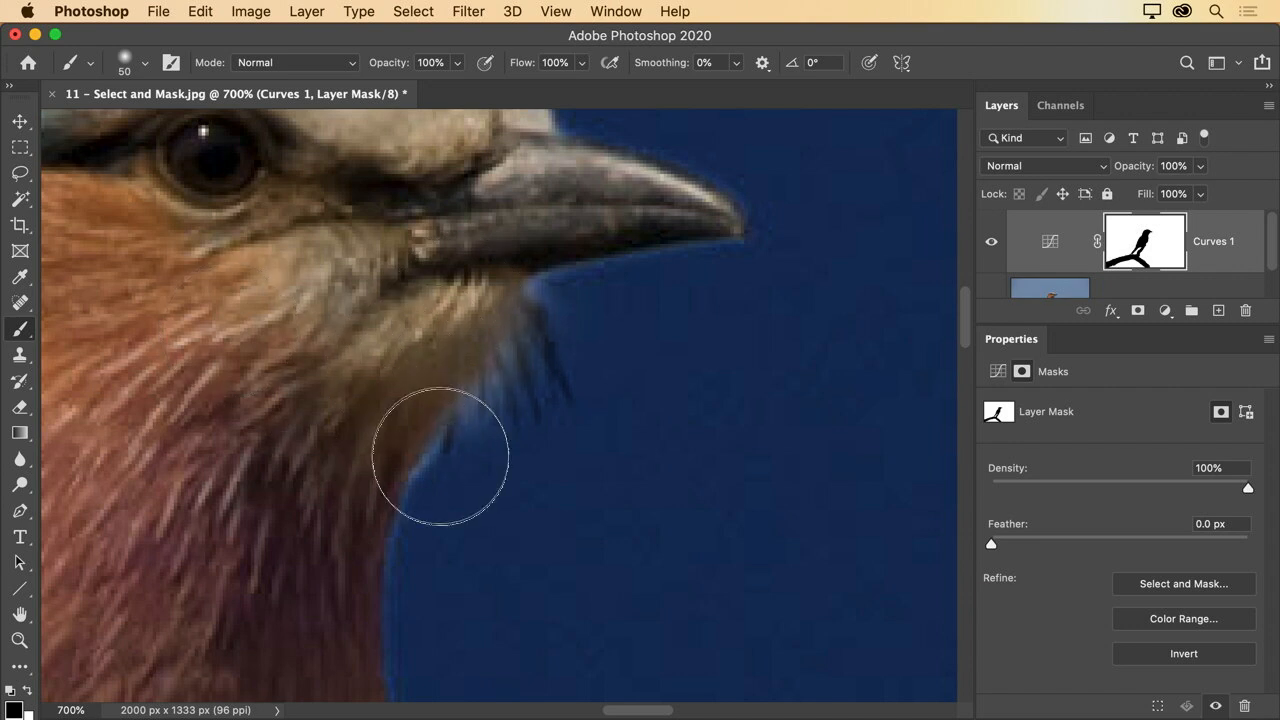
Paint white on the Curves 1 mask along the sky beside the chin feathers with the soft brush at size 90.
{"action": "key", "text": "x"}
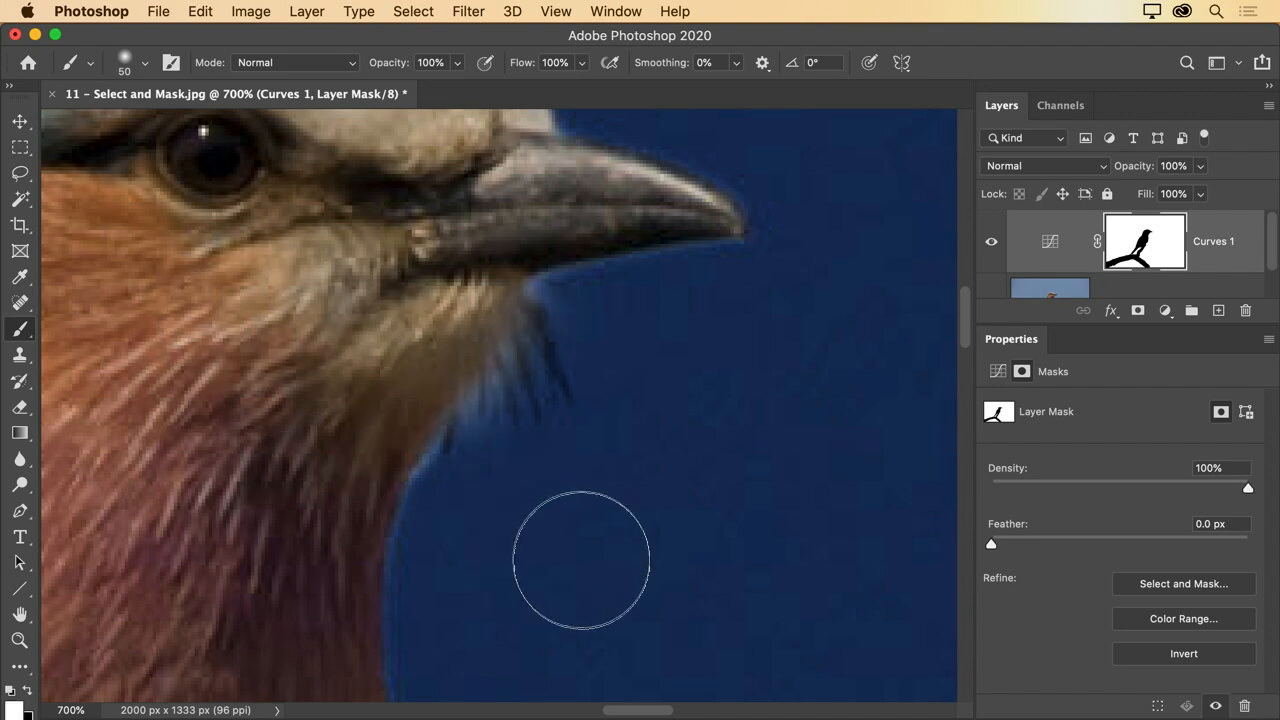
{"action": "key", "text": "bracketright"}
{"action": "key", "text": "bracketright"}
{"action": "key", "text": "bracketright"}
{"action": "key", "text": "bracketright"}
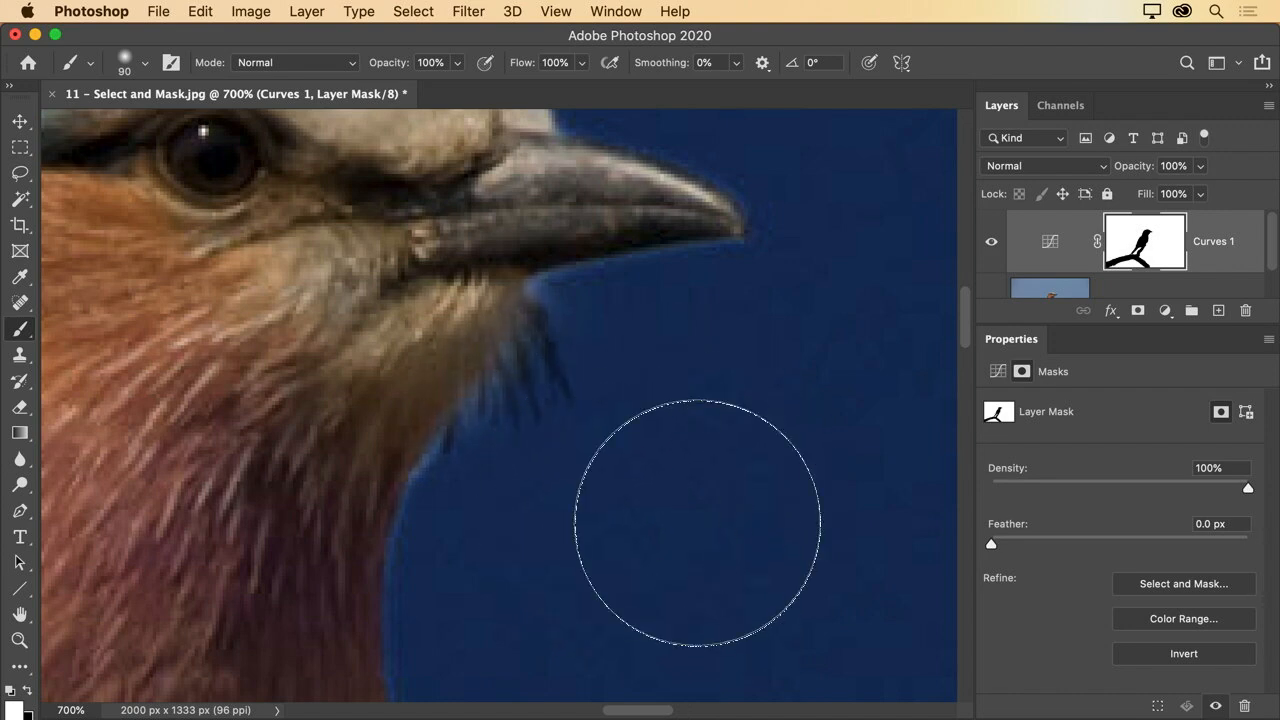
Raise the midpoint of the Curves 1 adjustment's RGB curve to darken the sky less strongly.
{"action": "key", "text": "super+0"}
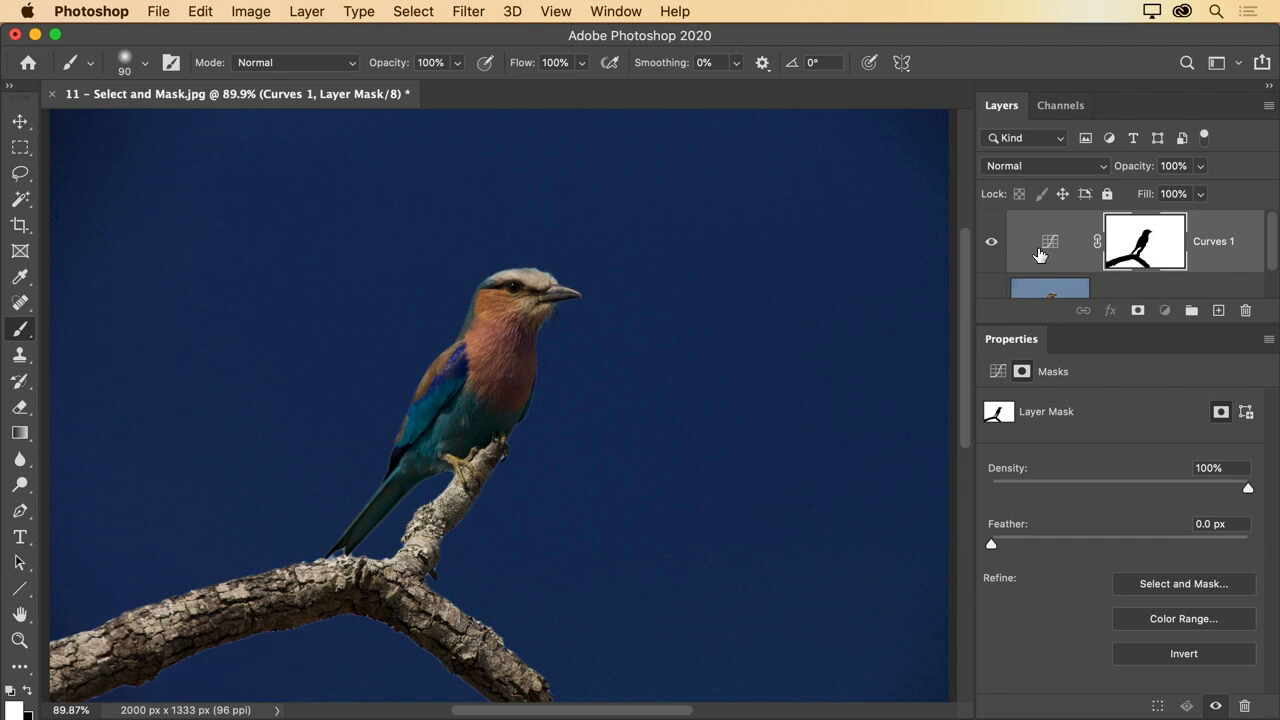
{"action": "left_click", "coordinate": [1039, 254]}
{"action": "left_click_drag", "start_coordinate": [1154, 623], "coordinate": [1145, 609]}
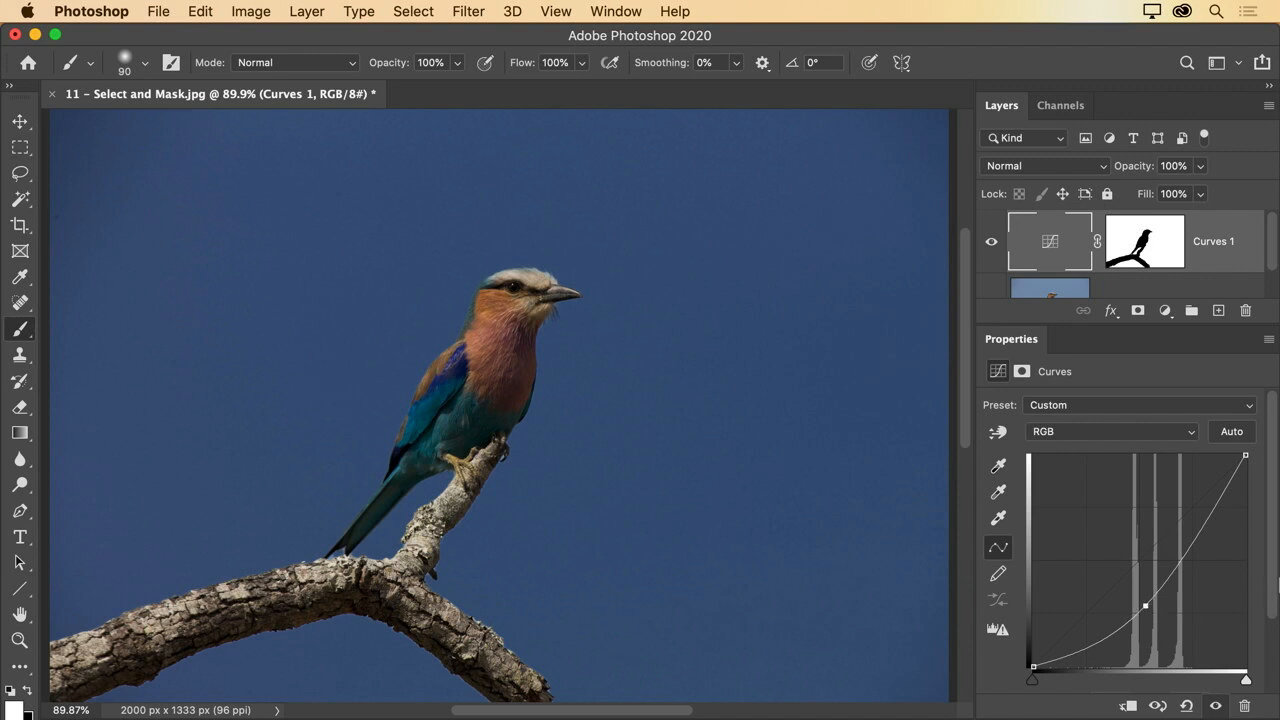
Review the Select and Mask view mode and edge settings for the Curves 1 mask, and leave without applying changes.
{"action": "double_click", "coordinate": [1128, 235]}
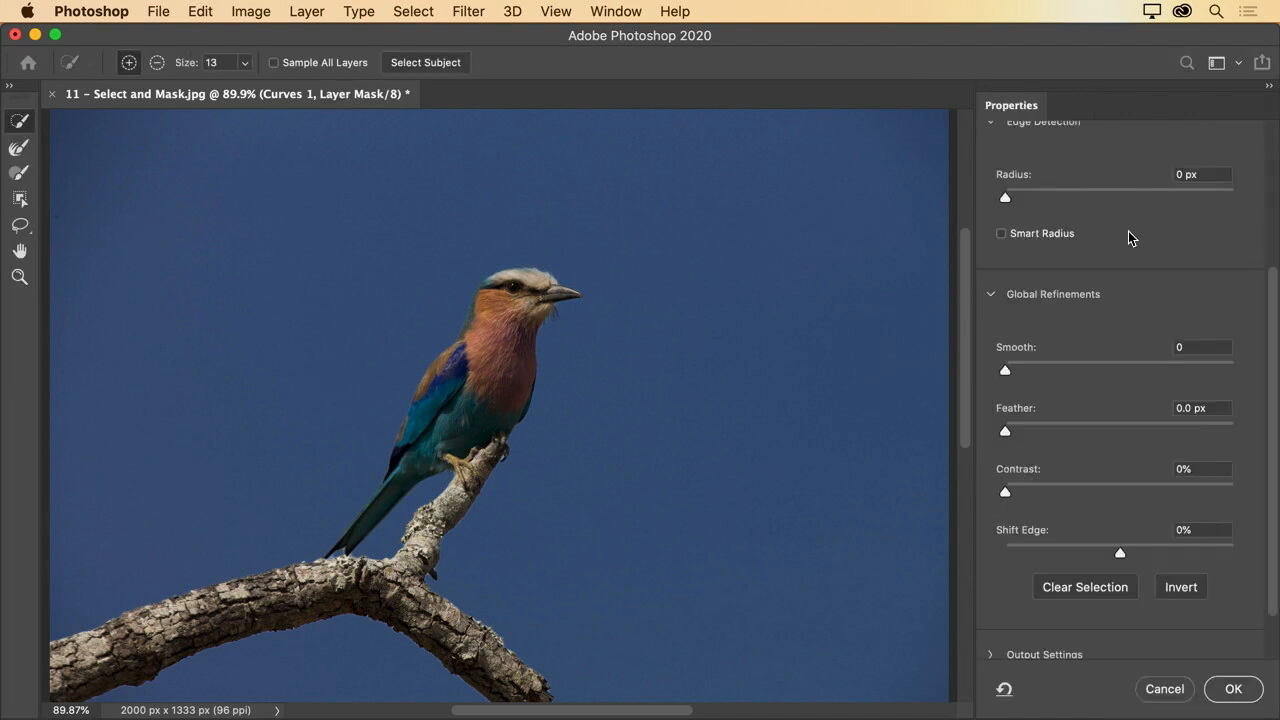
{"action": "scroll", "coordinate": [1128, 235], "scroll_direction": "up", "scroll_amount": 5}
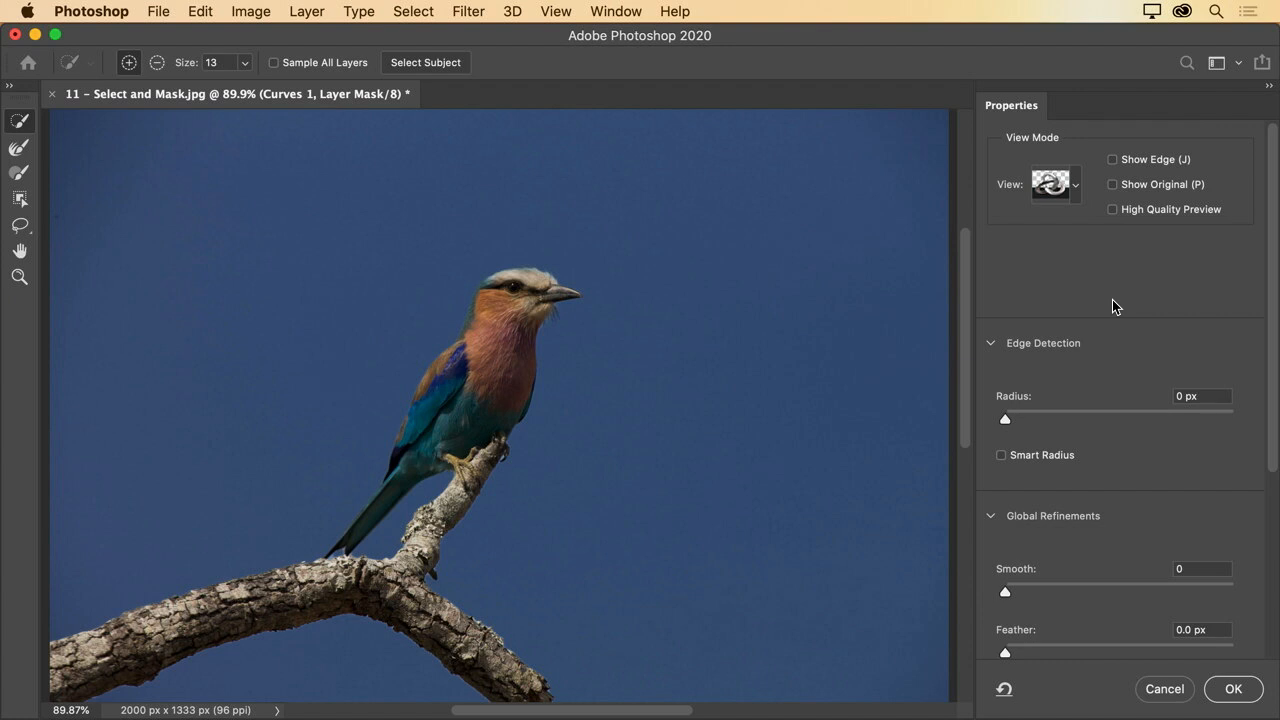
{"action": "left_click", "coordinate": [1163, 690]}
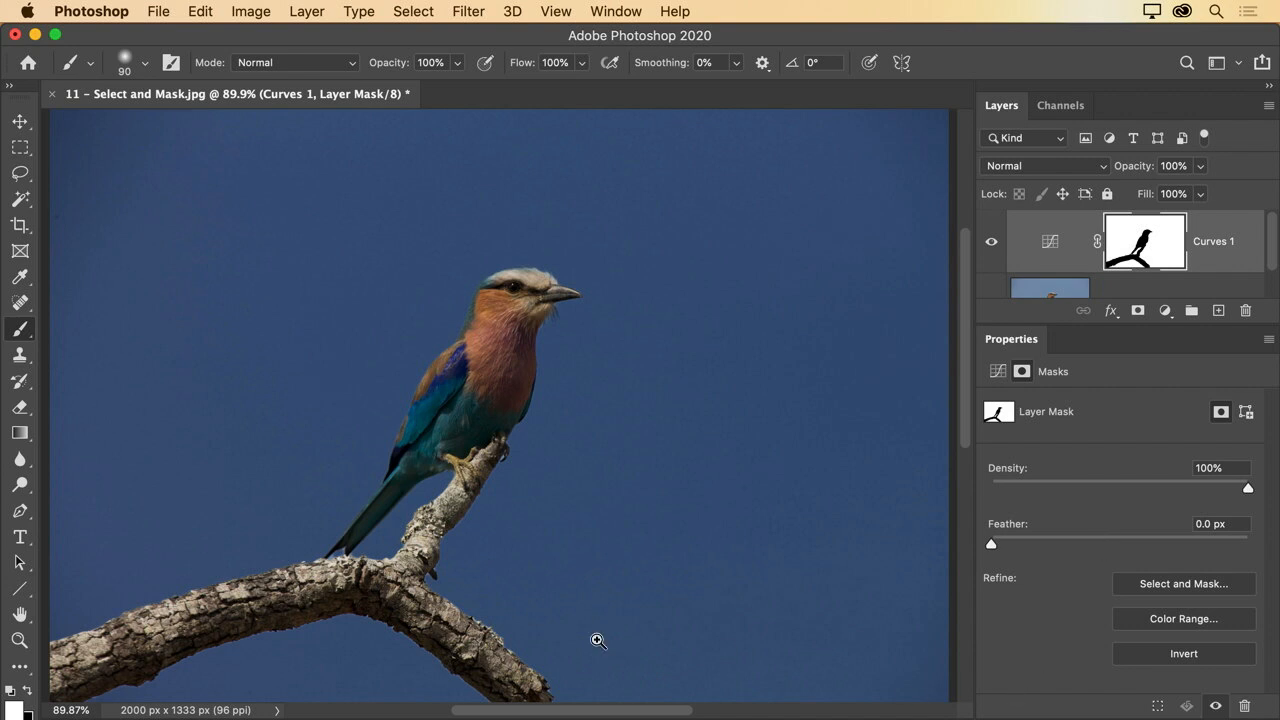
Paint white on the Curves 1 mask over the sky gap between the tail feathers above the branch, with the brush at size 6.
{"action": "mouse_move", "coordinate": [343, 551]}
{"action": "left_mouse_down"}
{"action": "mouse_move", "coordinate": [517, 543]}
{"action": "mouse_move", "coordinate": [334, 583]}
{"action": "mouse_move", "coordinate": [456, 472]}
{"action": "mouse_move", "coordinate": [511, 474]}
{"action": "mouse_move", "coordinate": [486, 451]}
{"action": "left_mouse_up"}
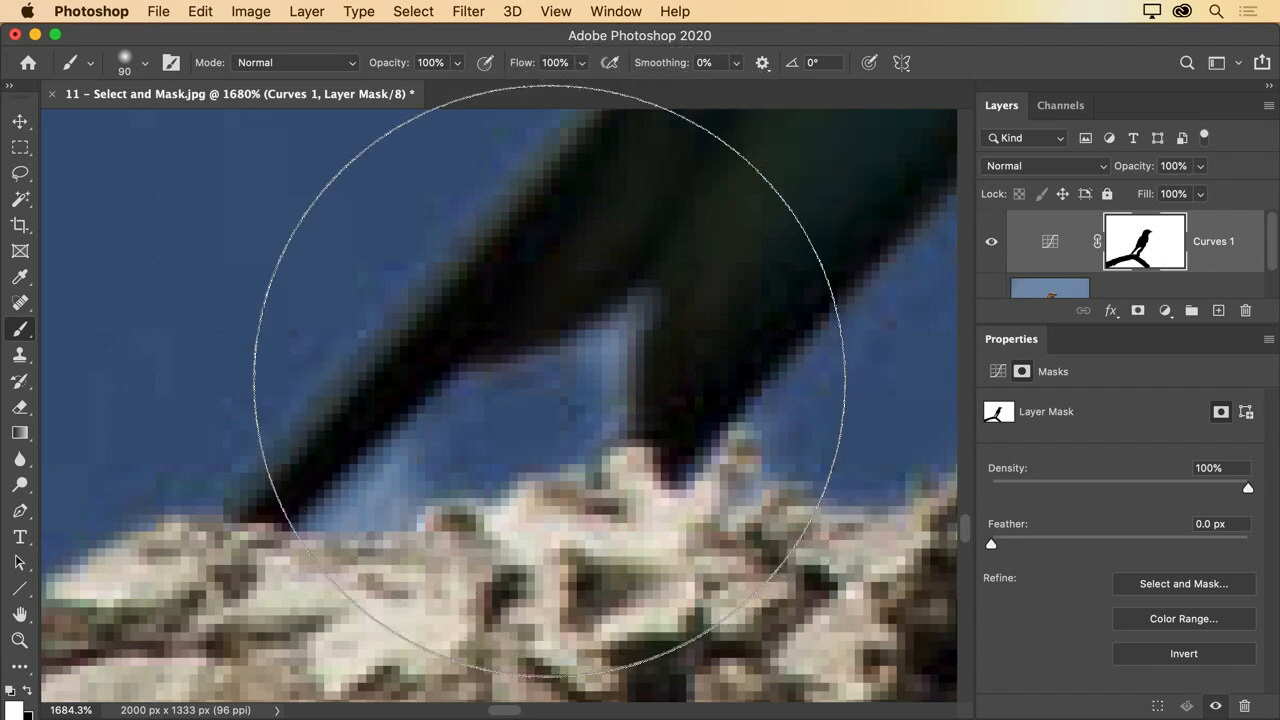
{"action": "key", "text": "x"}
{"action": "key", "text": "x"}
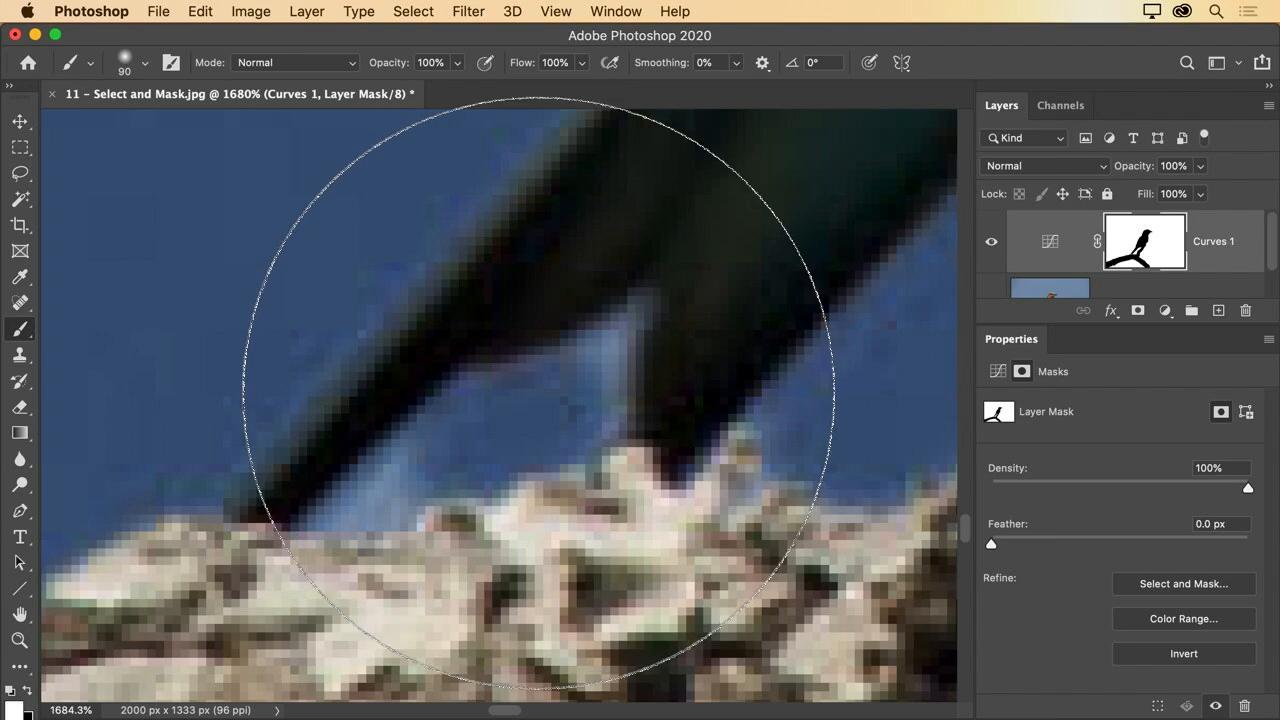
{"action": "key", "text": "bracketleft"}
{"action": "key", "text": "bracketleft"}
{"action": "key", "text": "bracketleft"}
{"action": "key", "text": "bracketleft"}
{"action": "key", "text": "bracketleft"}
{"action": "key", "text": "bracketleft"}
{"action": "key", "text": "bracketleft"}
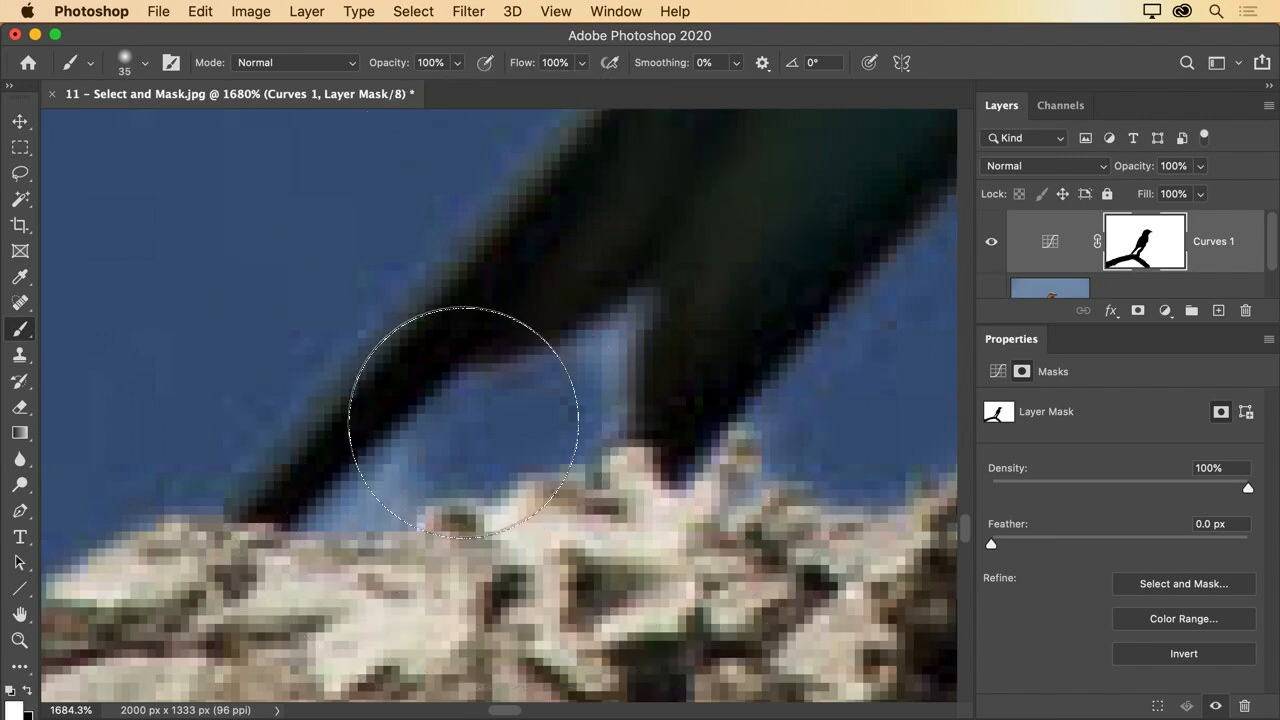
{"action": "key", "text": "bracketleft"}
{"action": "key", "text": "bracketleft"}
{"action": "key", "text": "bracketleft"}
{"action": "key", "text": "bracketleft"}
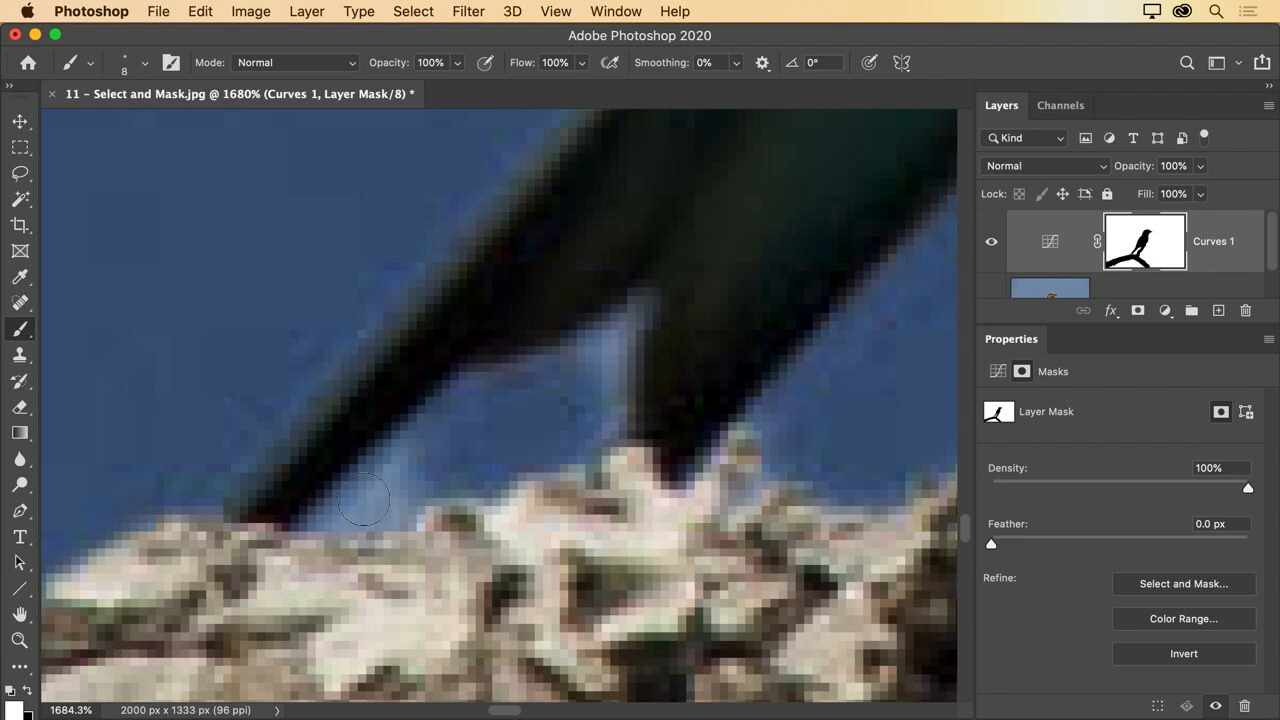
{"action": "key", "text": "bracketleft"}
{"action": "key", "text": "bracketleft"}
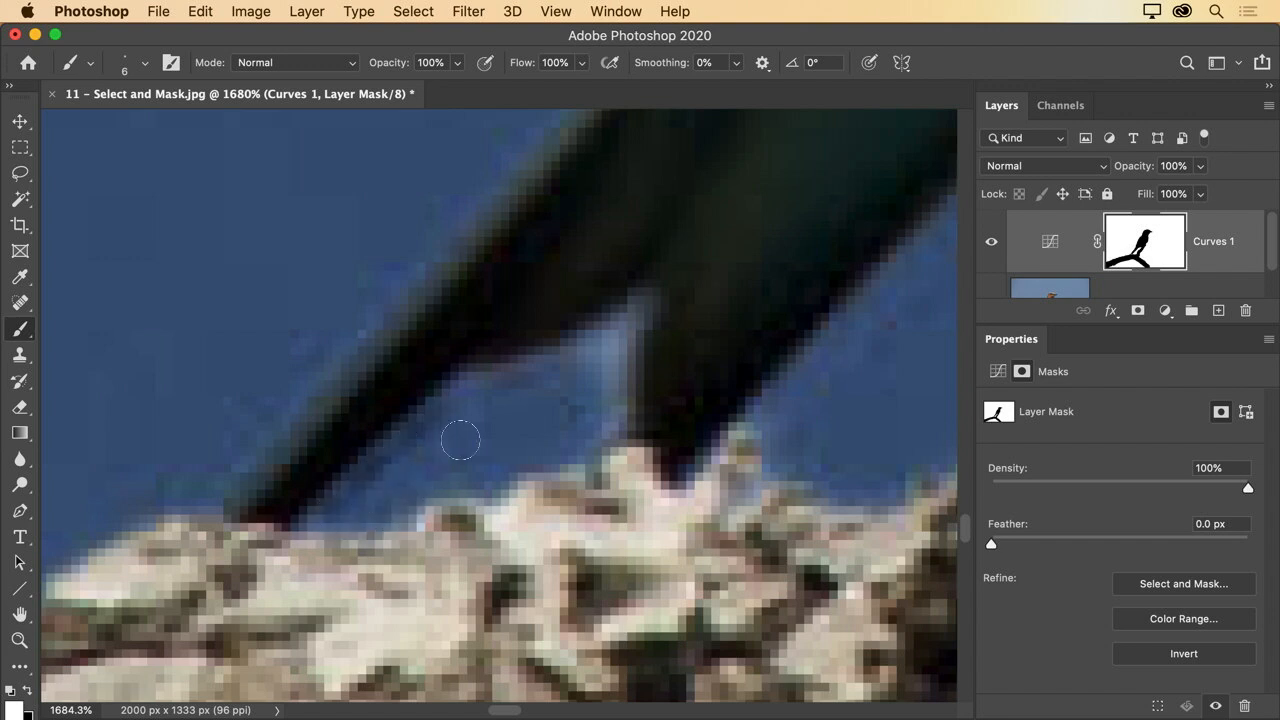
{"action": "mouse_move", "coordinate": [523, 397]}
{"action": "left_mouse_down"}
{"action": "mouse_move", "coordinate": [631, 325]}
{"action": "mouse_move", "coordinate": [594, 351]}
{"action": "mouse_move", "coordinate": [586, 380]}
{"action": "mouse_move", "coordinate": [607, 389]}
{"action": "mouse_move", "coordinate": [593, 416]}
{"action": "mouse_move", "coordinate": [558, 396]}
{"action": "mouse_move", "coordinate": [481, 401]}
{"action": "mouse_move", "coordinate": [463, 434]}
{"action": "left_mouse_up"}
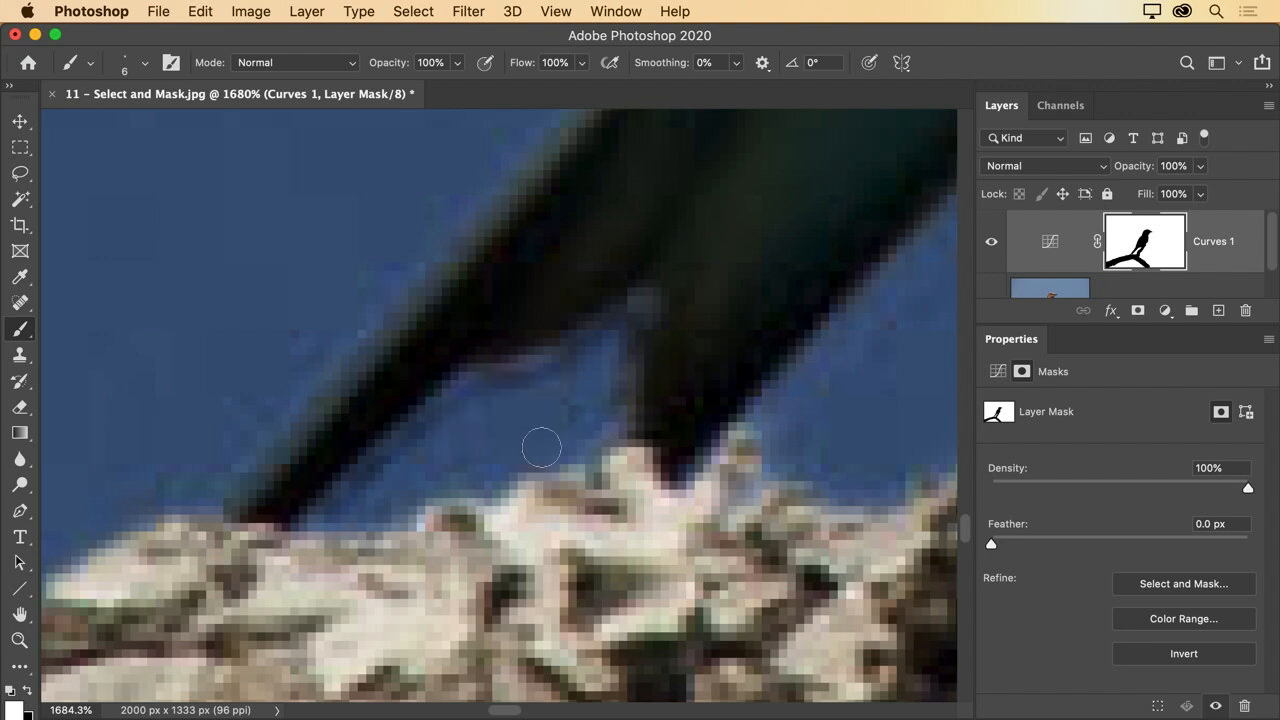
Paint black on the Curves 1 mask along the tail feathers' inner edge beside the sky gap, and fit the whole image in view.
{"action": "key", "text": "x"}
{"action": "left_click_drag", "start_coordinate": [477, 360], "coordinate": [318, 476]}
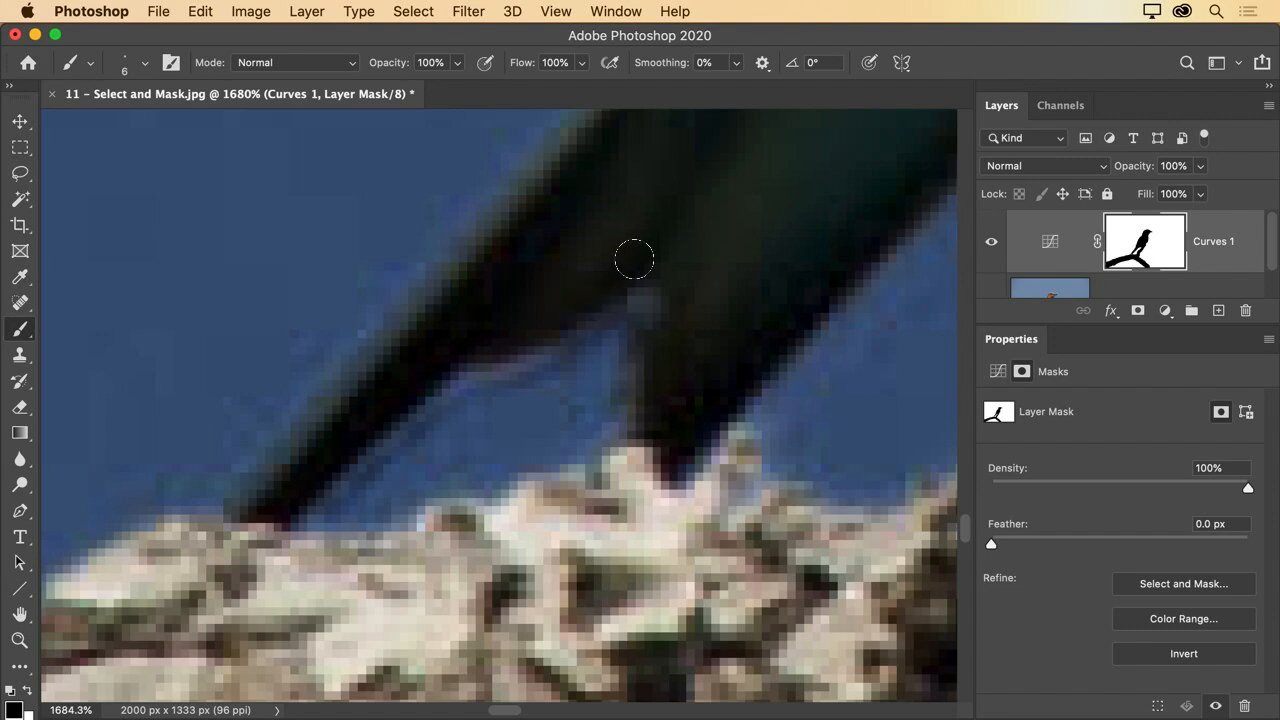
{"action": "key", "text": "super+0"}
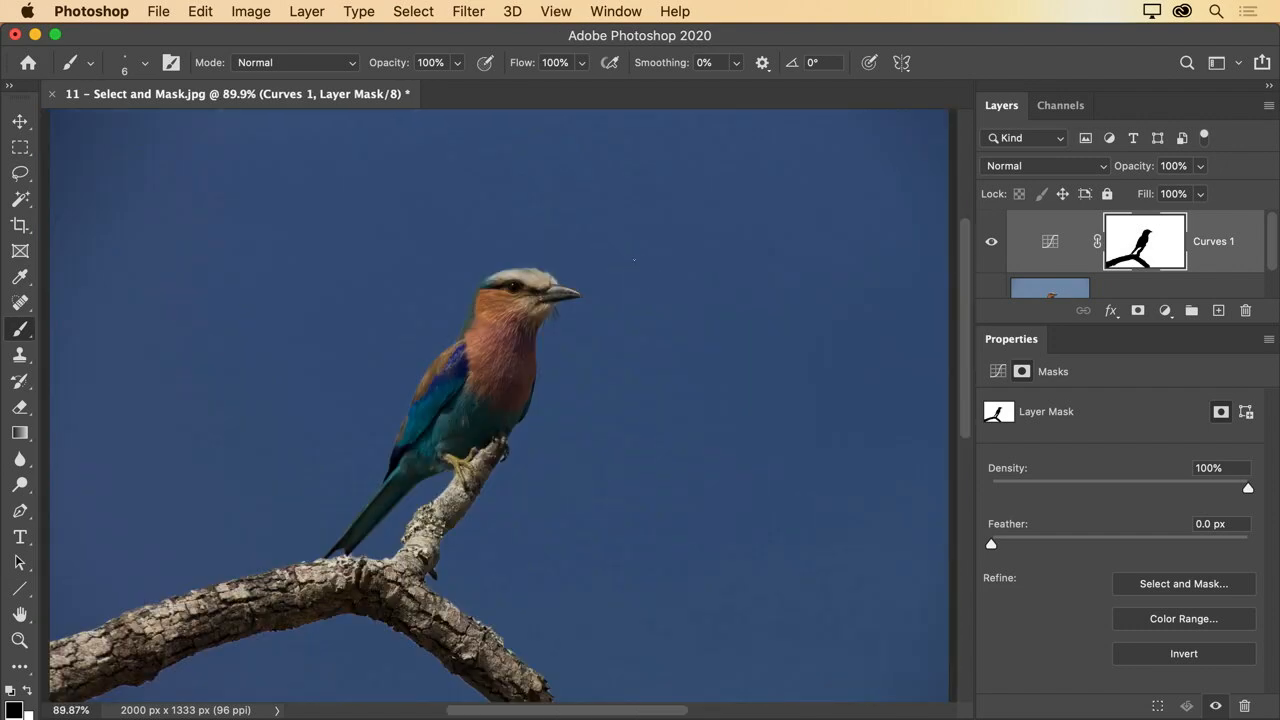